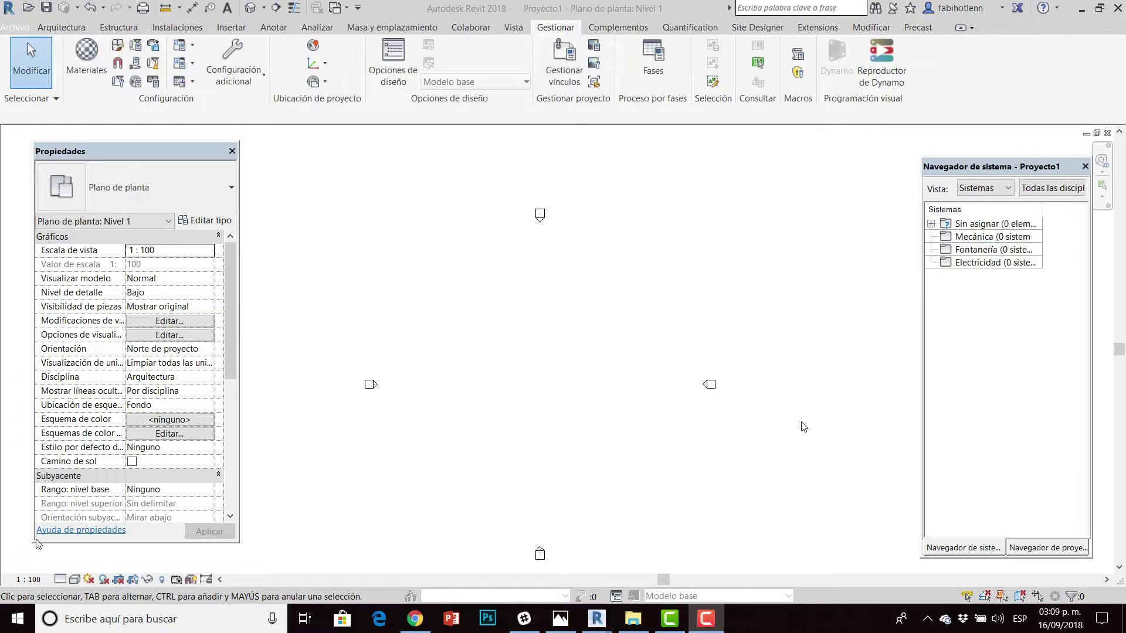
# Launch Dynamo from Revit's Gestionar tab to open an empty Home workspace.
pyautogui.click(23, 611)
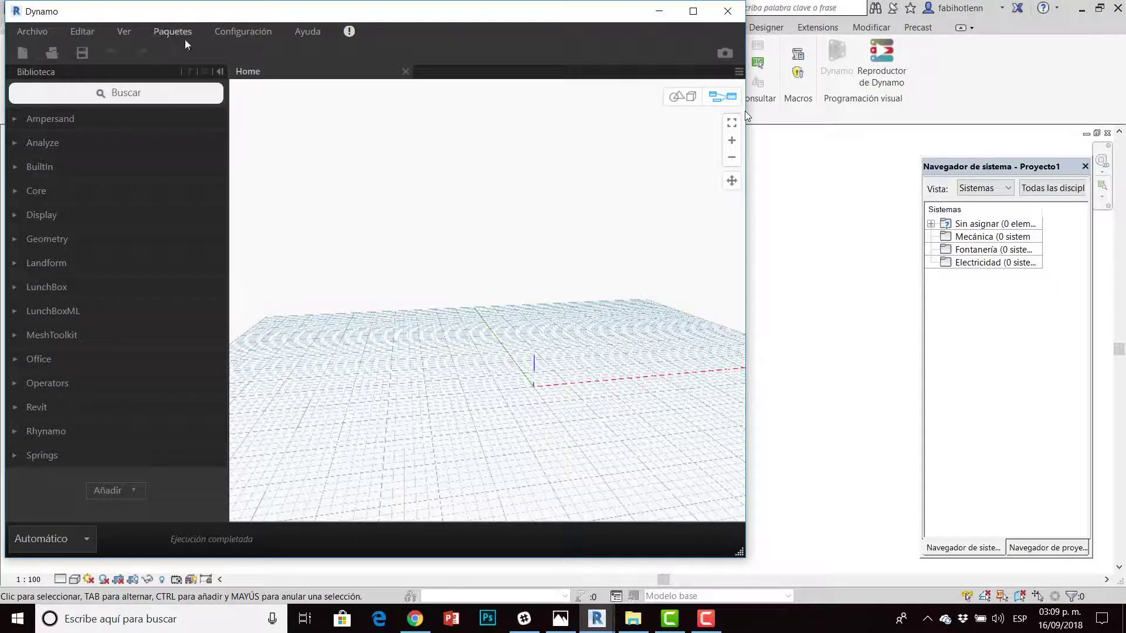
pyautogui.click(168, 34)
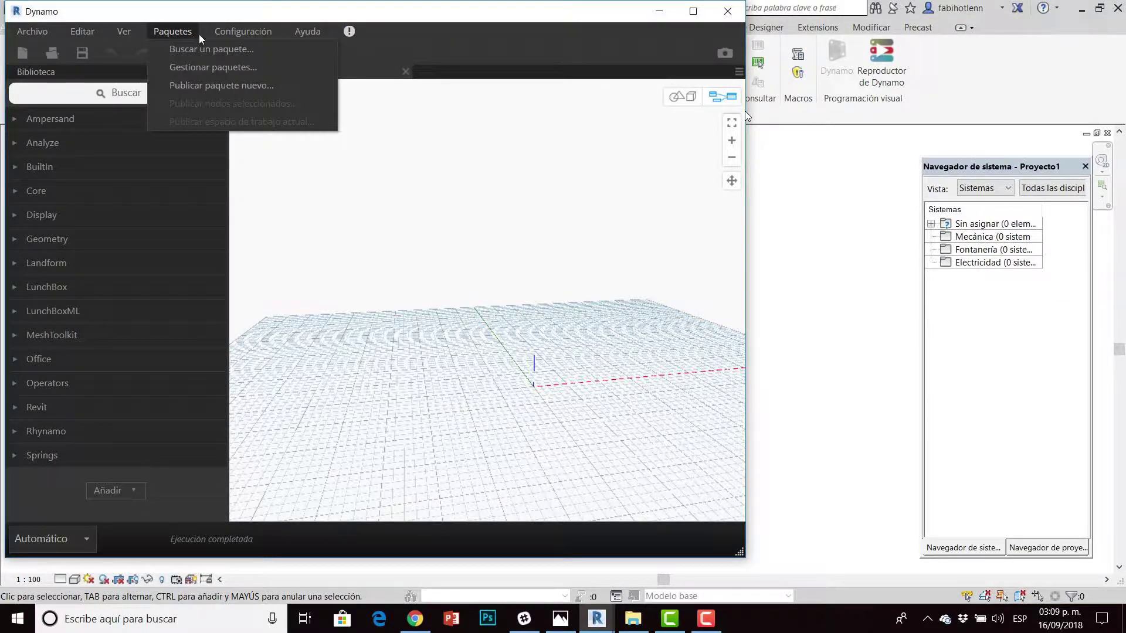
pyautogui.click(213, 47)
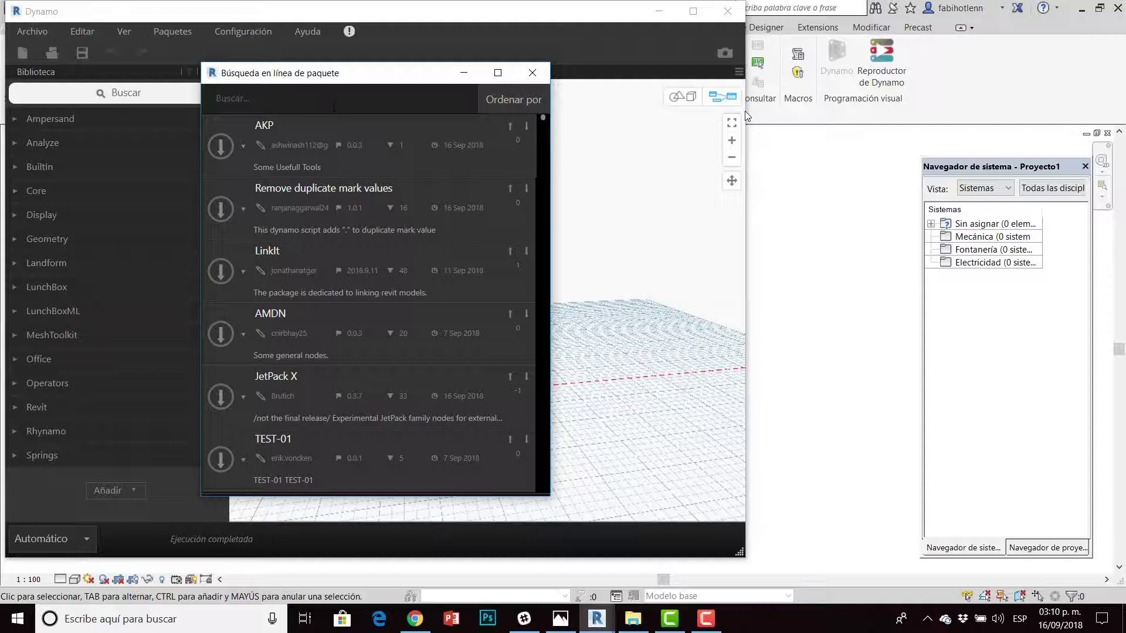
pyautogui.write('RHYNAM')
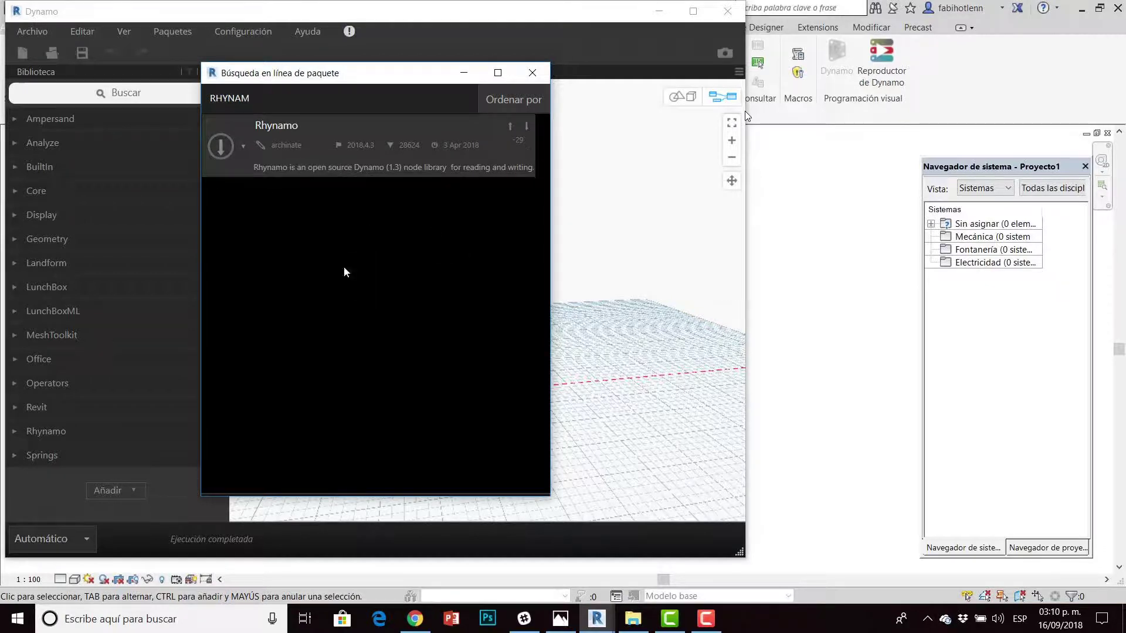
pyautogui.click(532, 73)
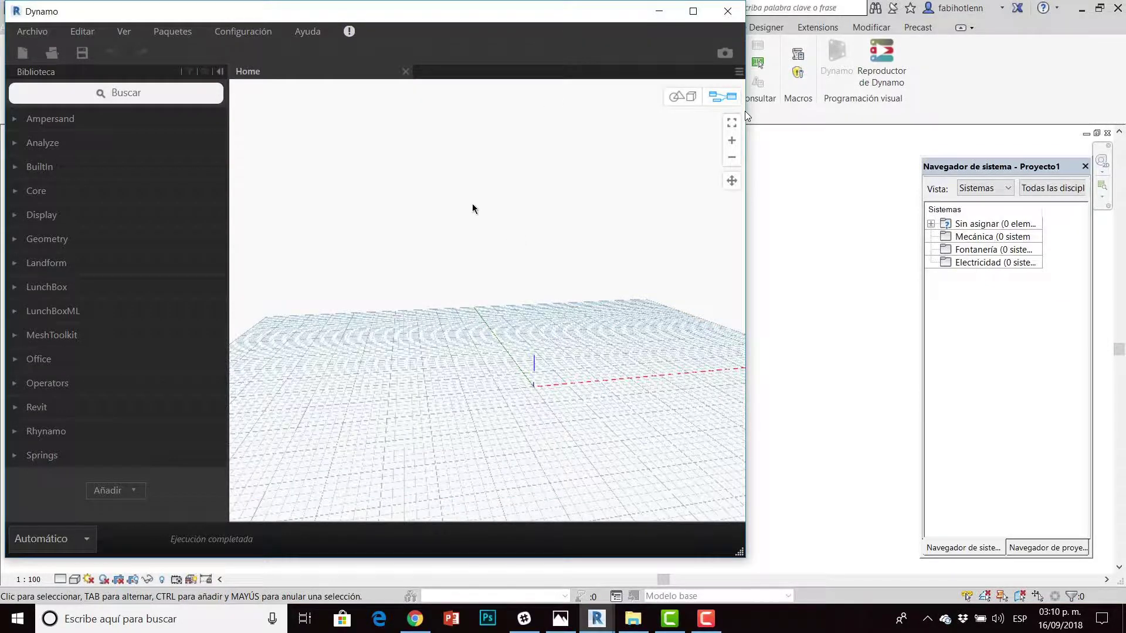
# Switch Revit's browser panel from the systems list to the Project Browser views tree.
pyautogui.rightClick(480, 294)
pyautogui.click(974, 159)
pyautogui.moveTo(973, 154); pyautogui.dragTo(901, 141)
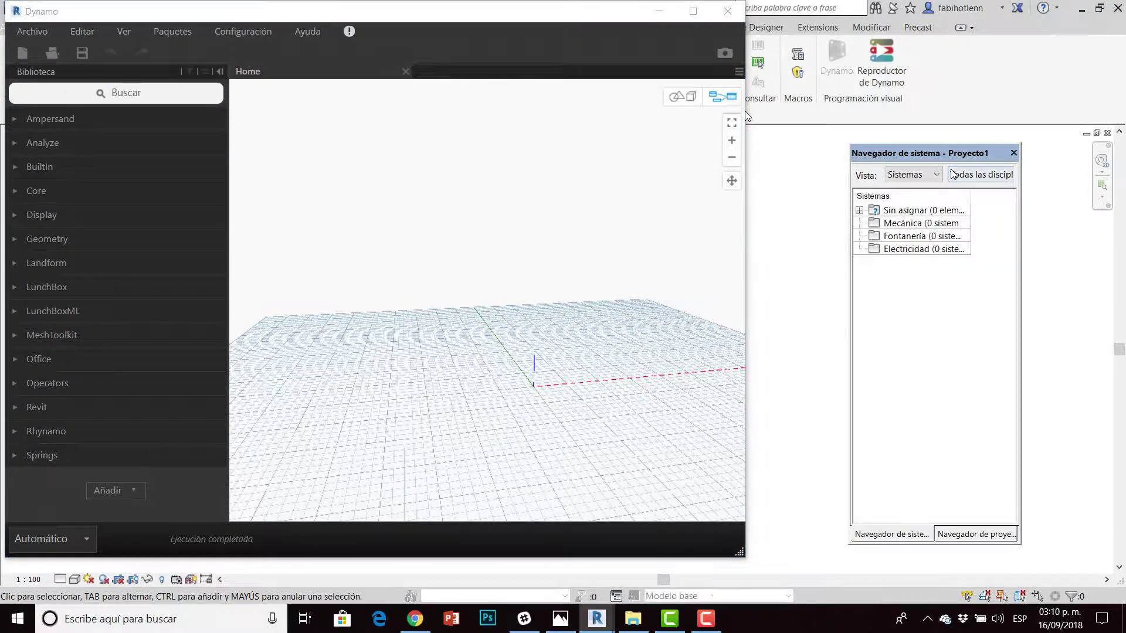
pyautogui.click(978, 534)
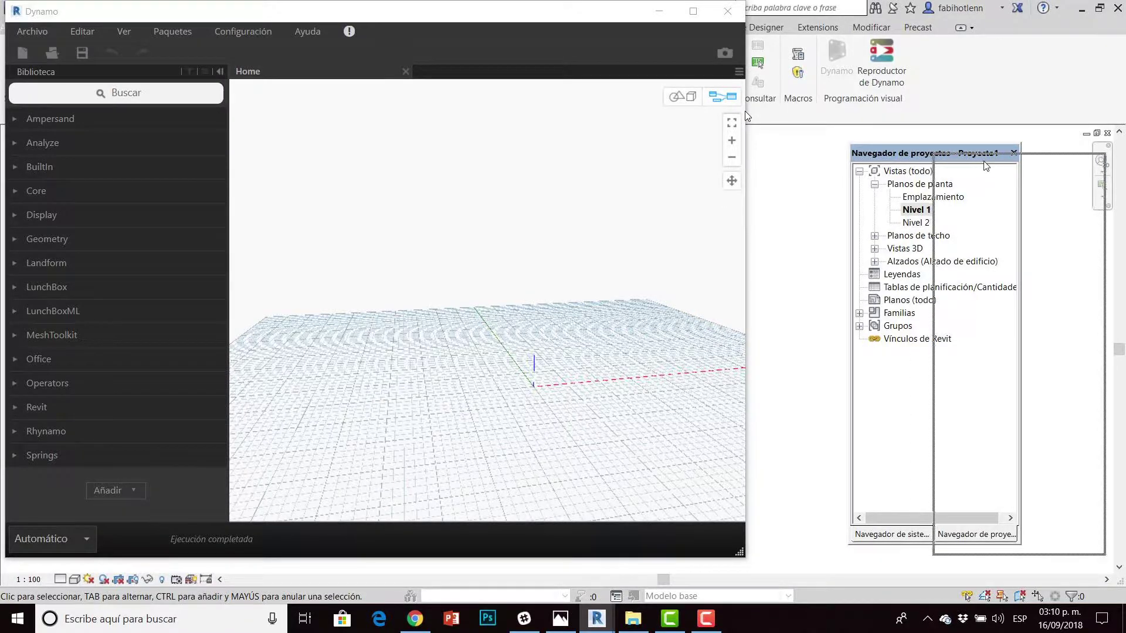
pyautogui.moveTo(889, 150); pyautogui.dragTo(982, 160)
pyautogui.click(460, 259)
pyautogui.click(658, 11)
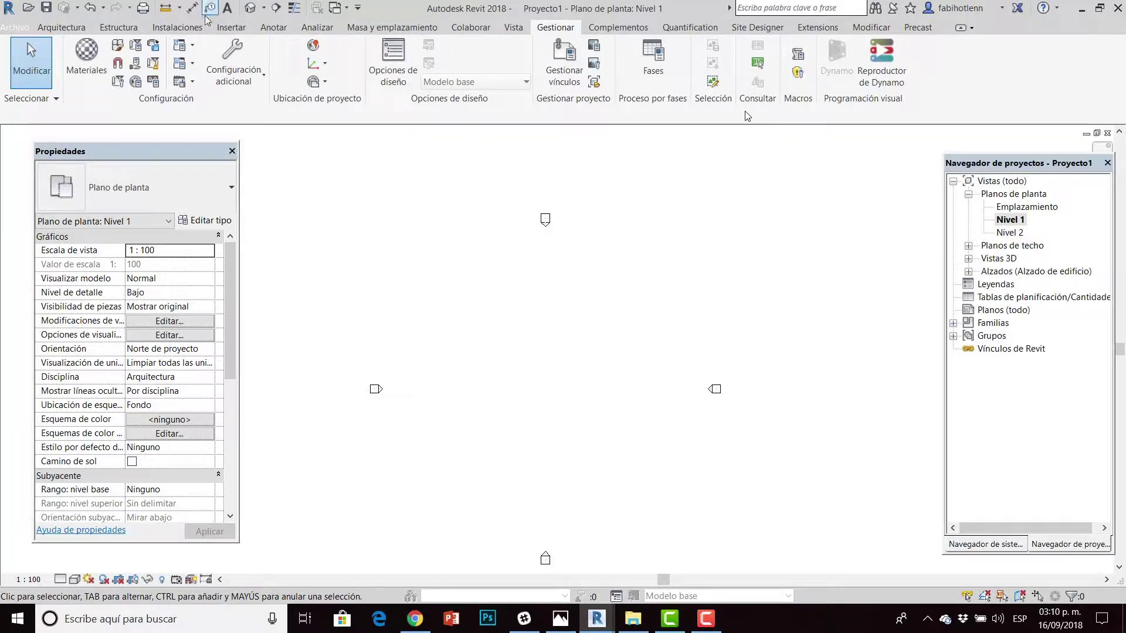
# Open the default 3D view and the Este elevation, then return to the Nivel 1 plan.
pyautogui.click(513, 27)
pyautogui.click(478, 64)
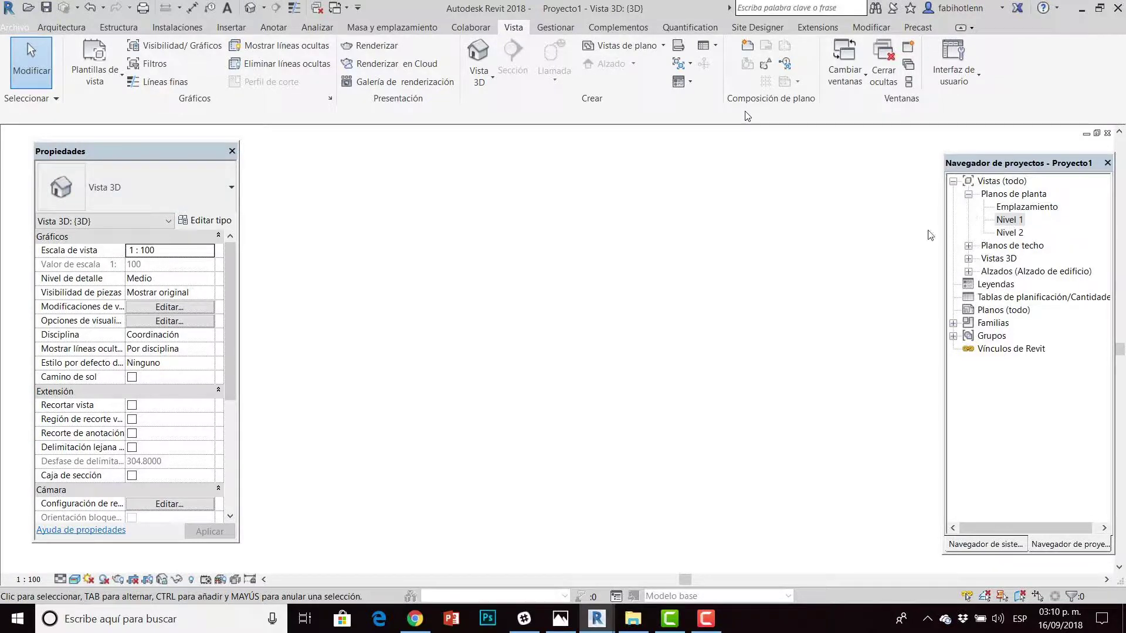
pyautogui.click(969, 272)
pyautogui.doubleClick(1003, 284)
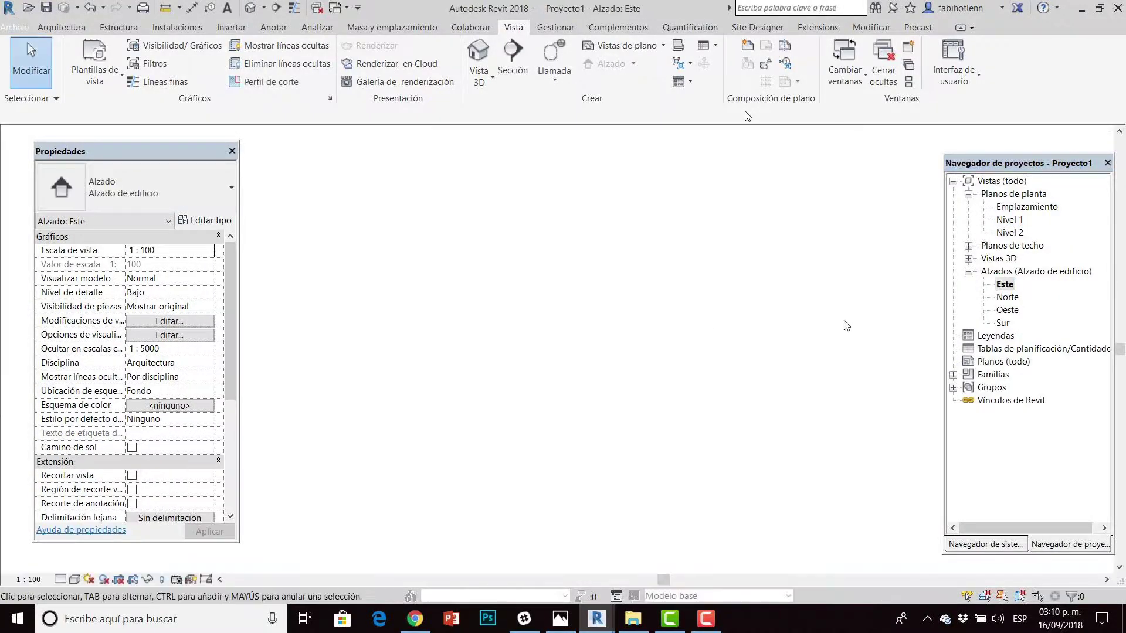
pyautogui.scroll(2, 802, 248)
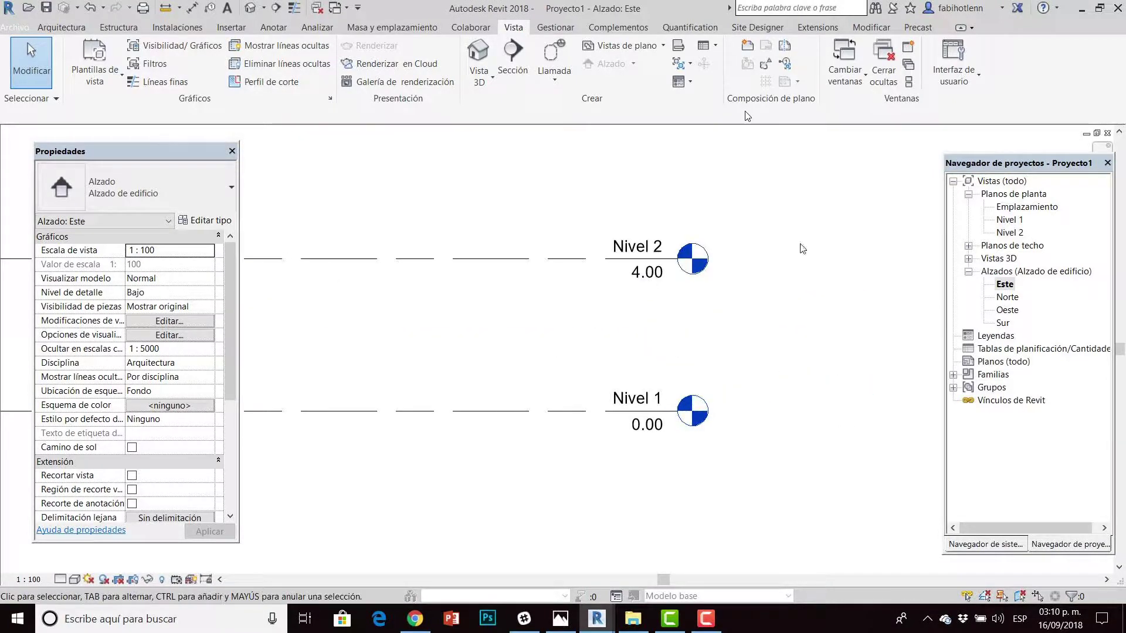
pyautogui.scroll(-1, 734, 269)
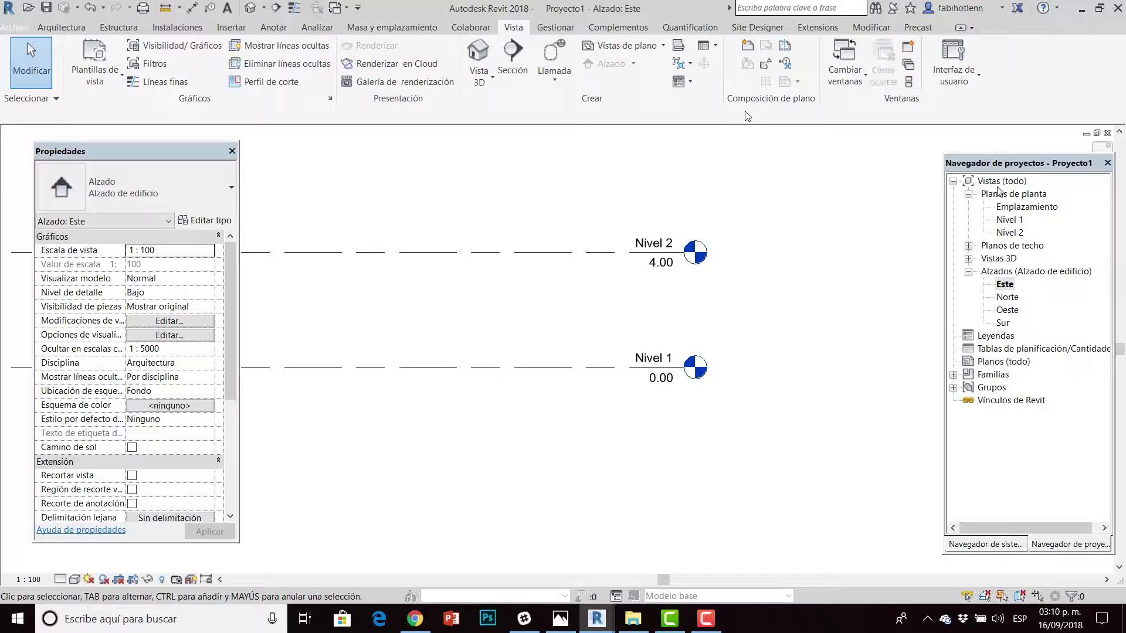
pyautogui.doubleClick(1016, 222)
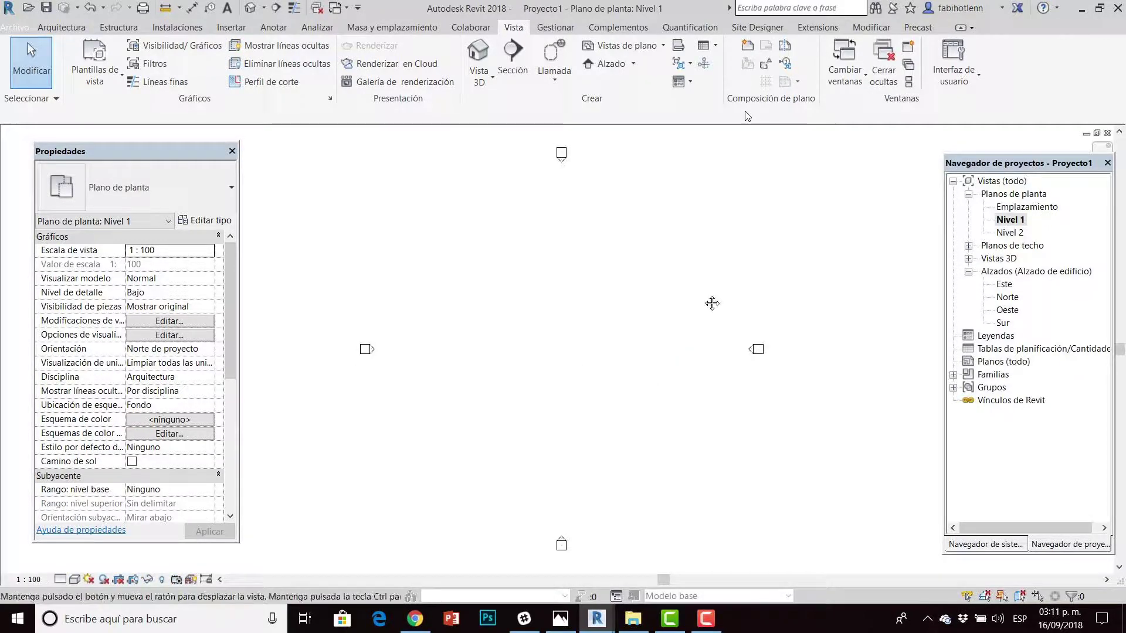
pyautogui.scroll(-1, 686, 293)
pyautogui.scroll(-1, 657, 283)
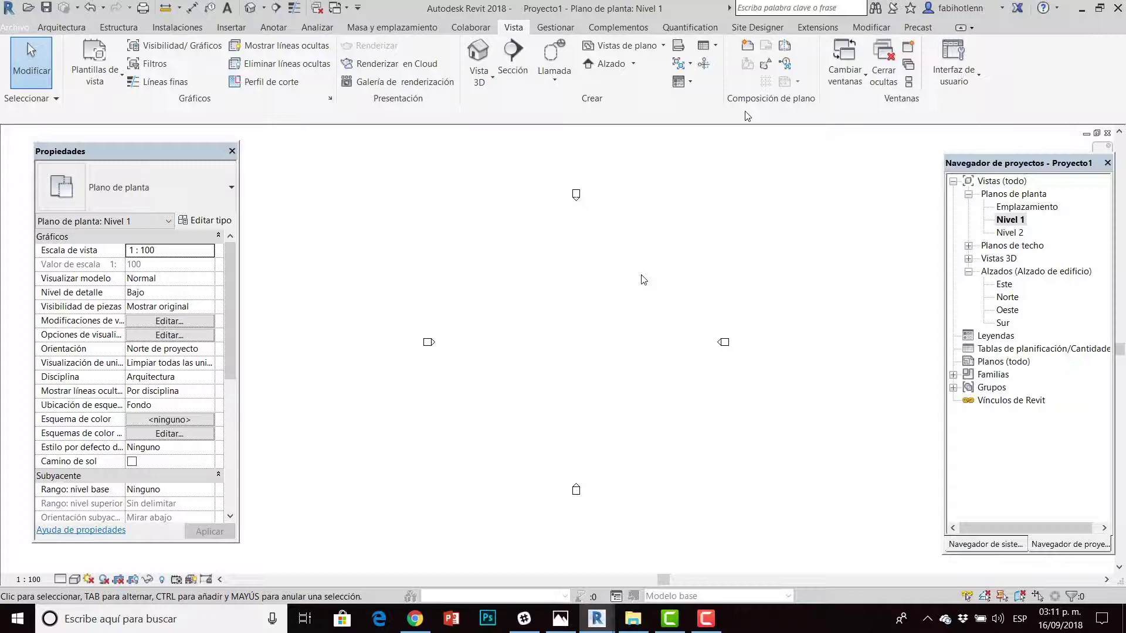
# Close hidden views with Cerrar ocultas and bring Dynamo back to the front.
pyautogui.click(320, 7)
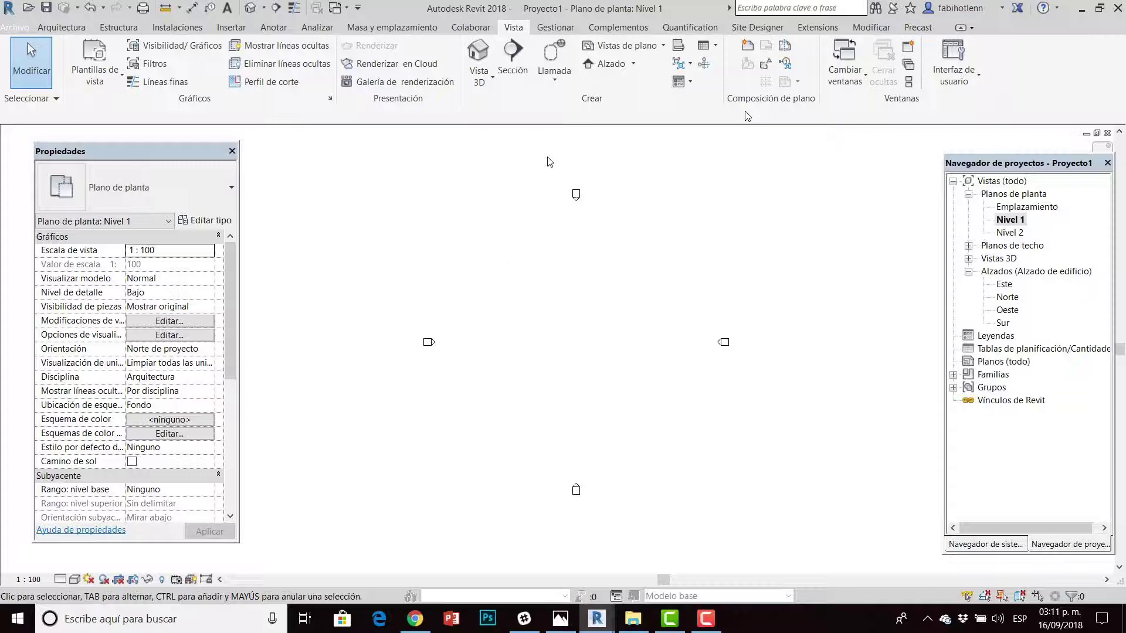
pyautogui.click(389, 23)
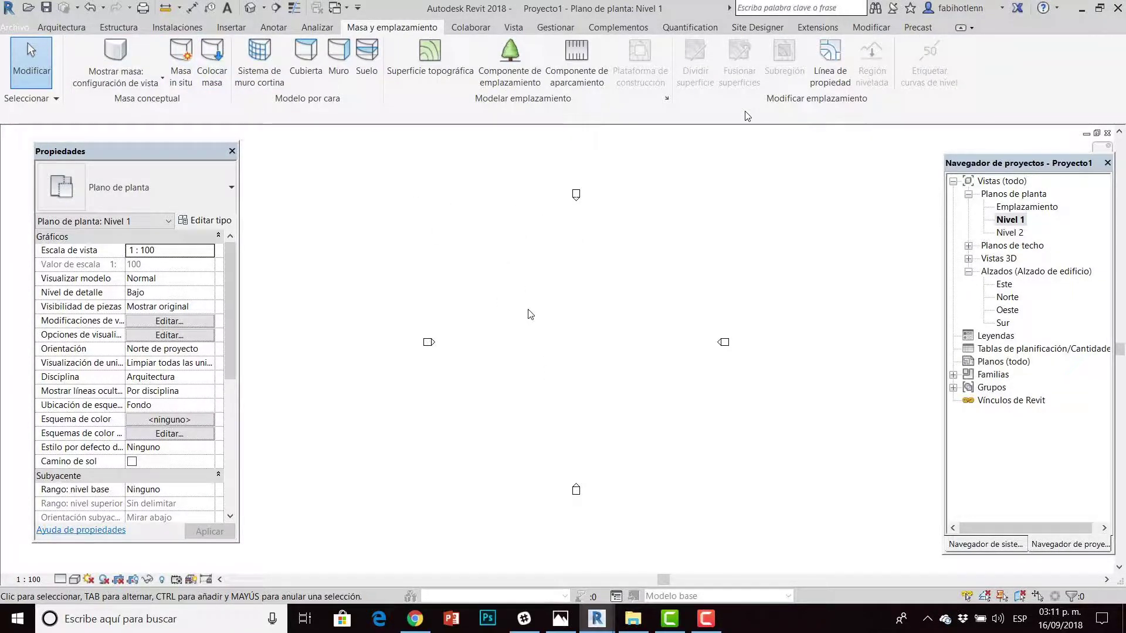
pyautogui.click(62, 27)
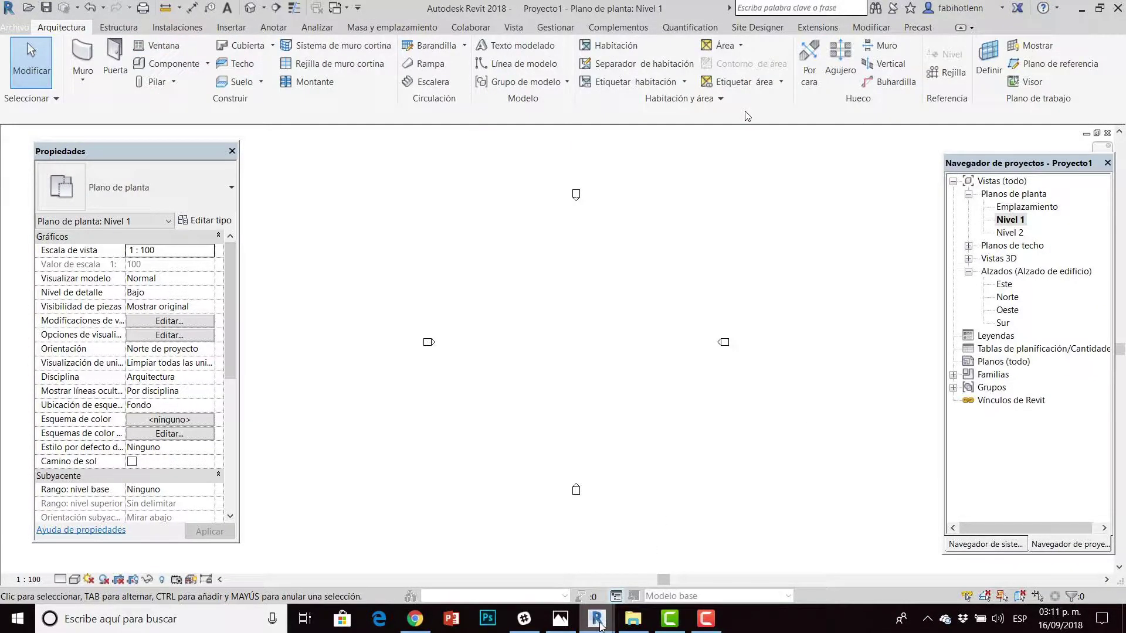
pyautogui.moveTo(596, 619)
pyautogui.click(660, 557)
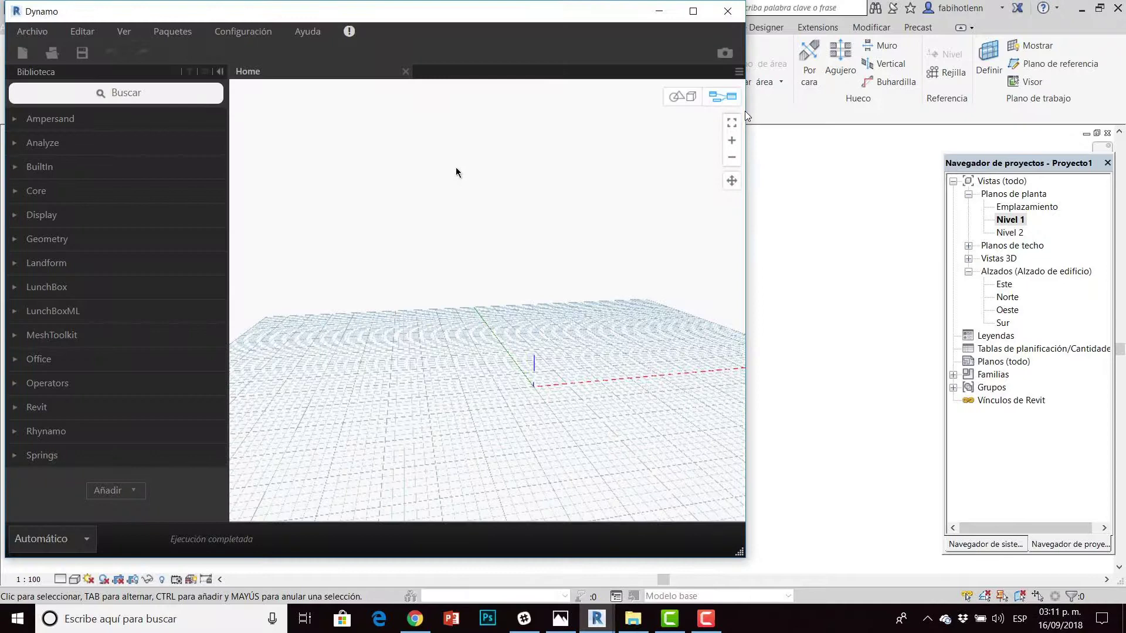
# Maximize Dynamo and add Rhynamo's ReadRhino OpenRhino3dmModel.Get_RhinoFile node to the graph.
pyautogui.click(693, 10)
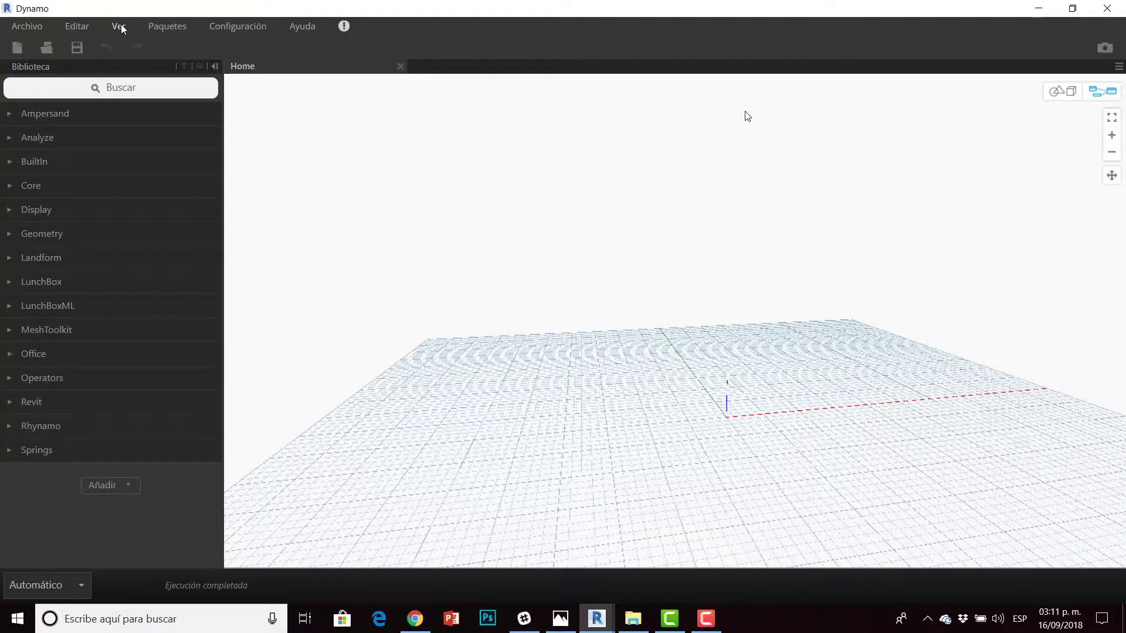
pyautogui.click(12, 431)
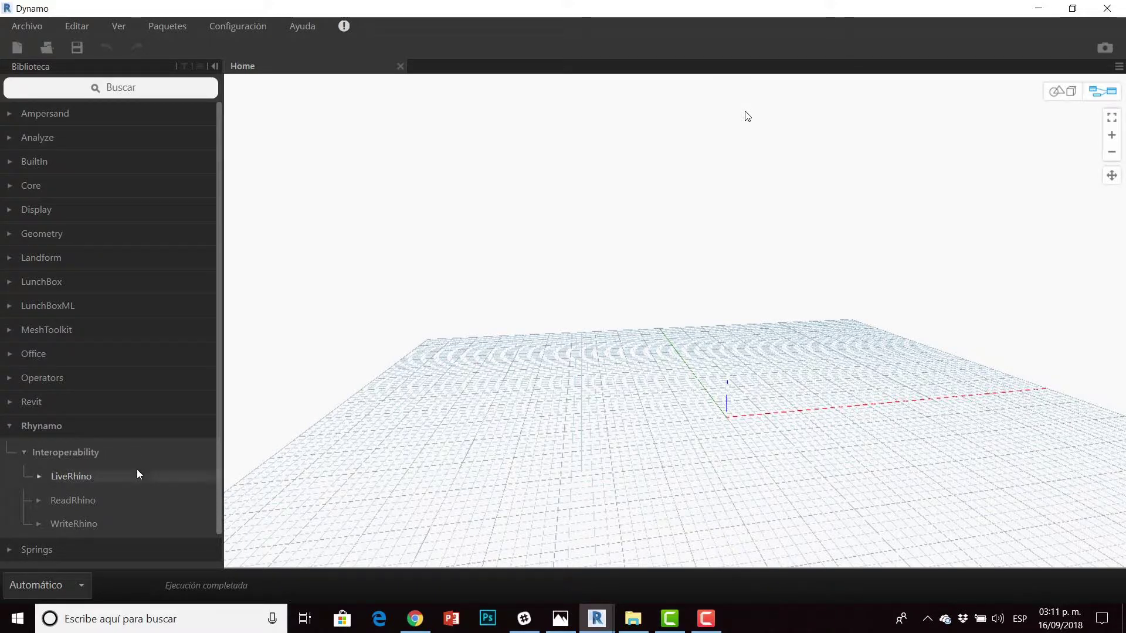
pyautogui.click(72, 500)
pyautogui.scroll(-5, 99, 431)
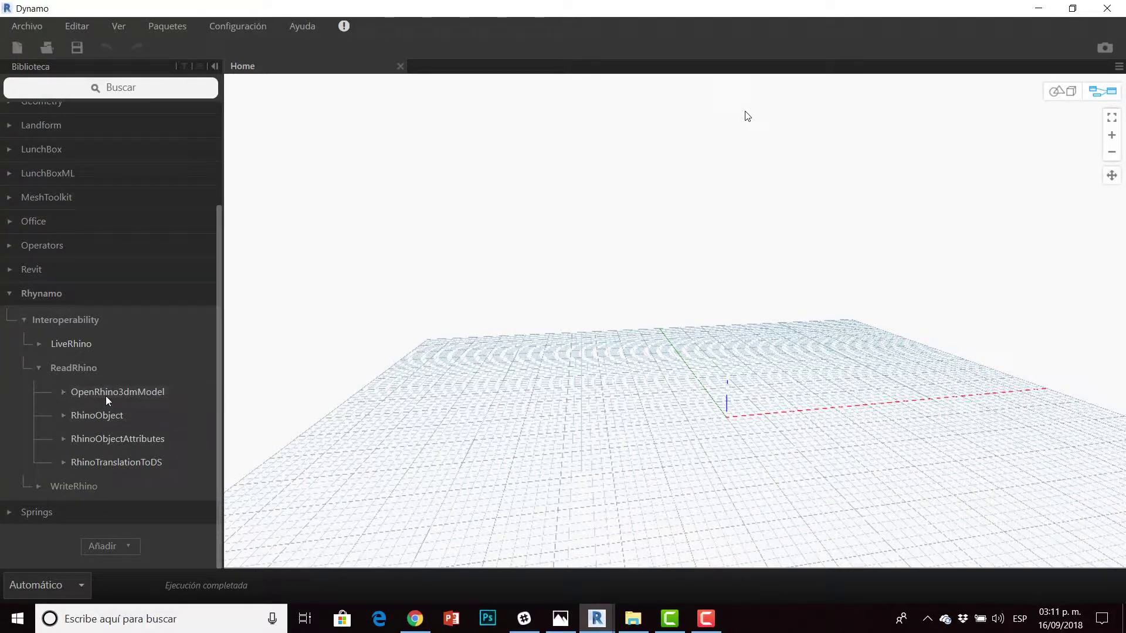
pyautogui.click(105, 392)
pyautogui.click(114, 407)
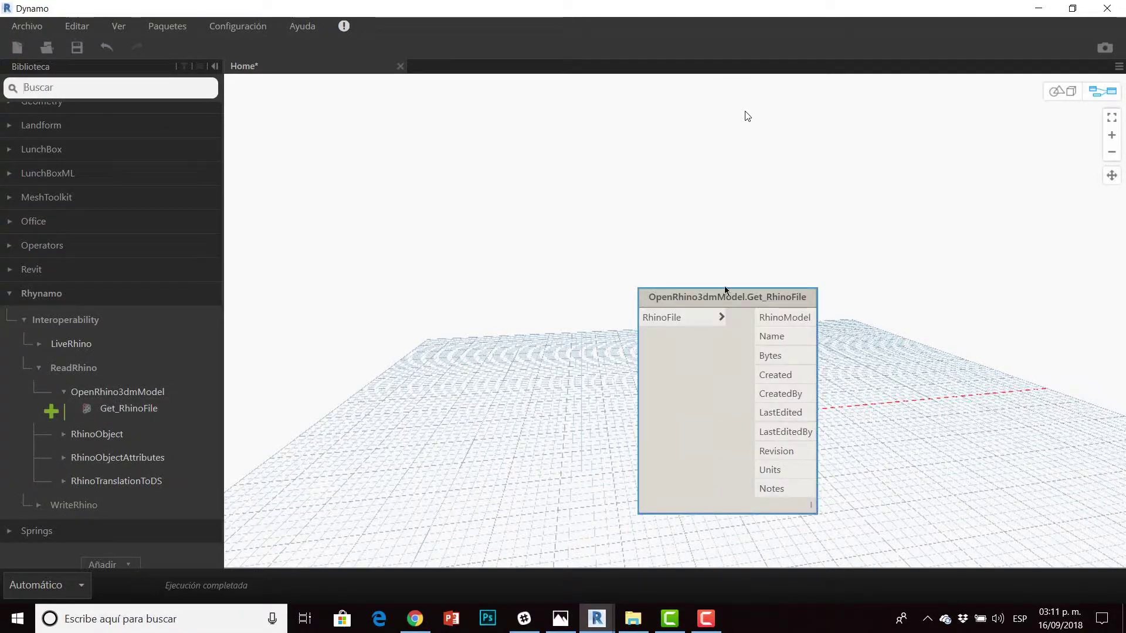
# Add a File Path node to the left of the Get_RhinoFile node.
pyautogui.moveTo(715, 284); pyautogui.dragTo(708, 259)
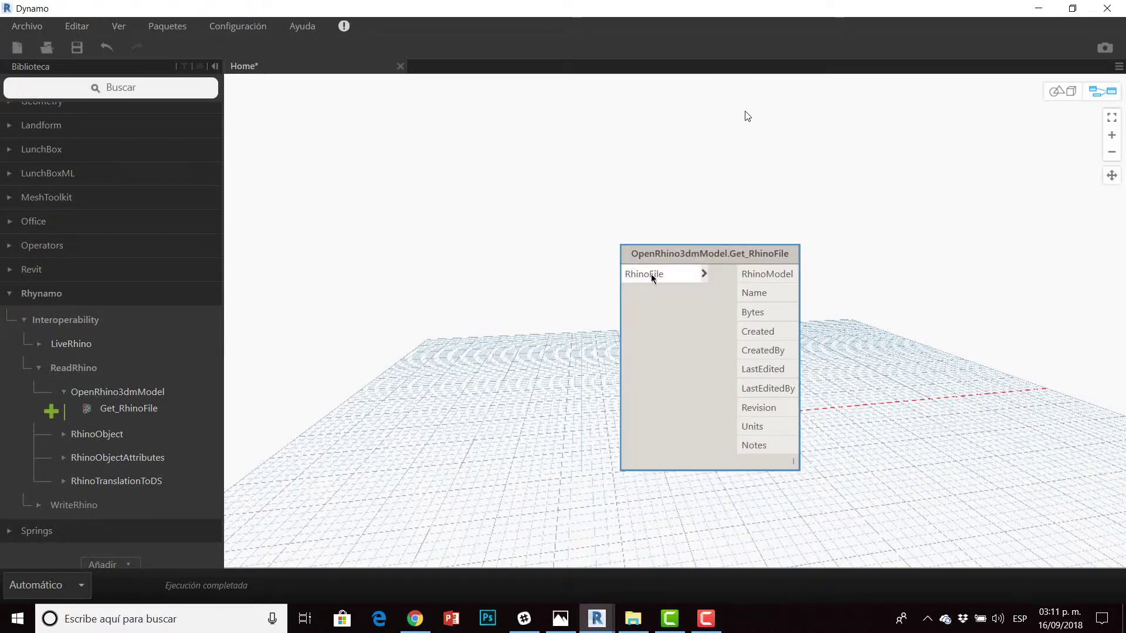
pyautogui.moveTo(497, 321); pyautogui.dragTo(588, 330, button='middle')
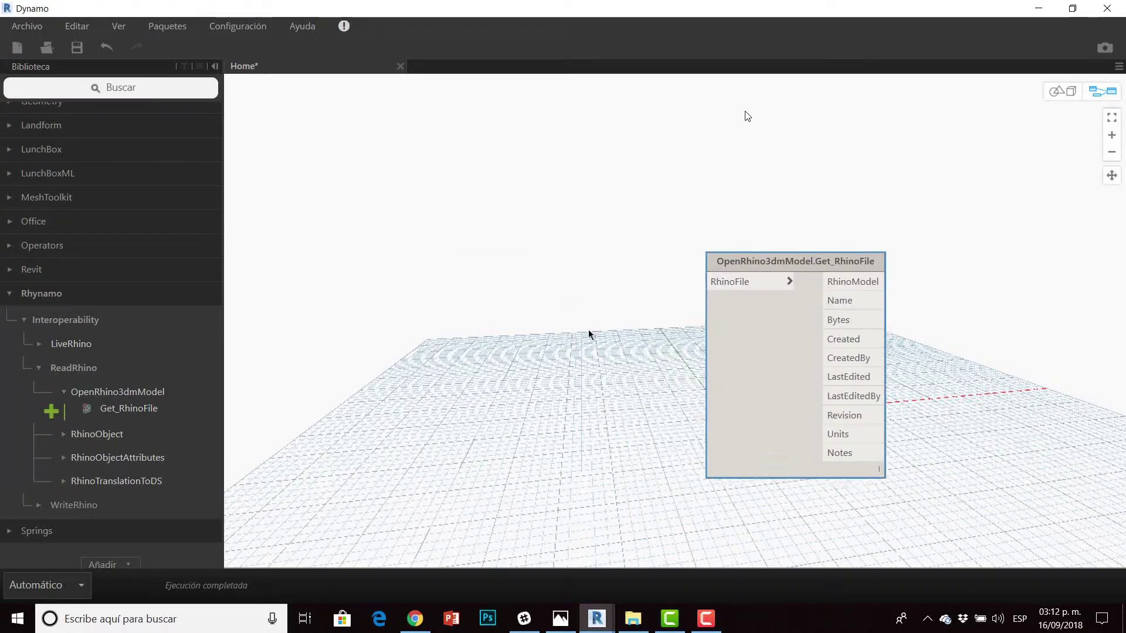
pyautogui.rightClick(531, 303)
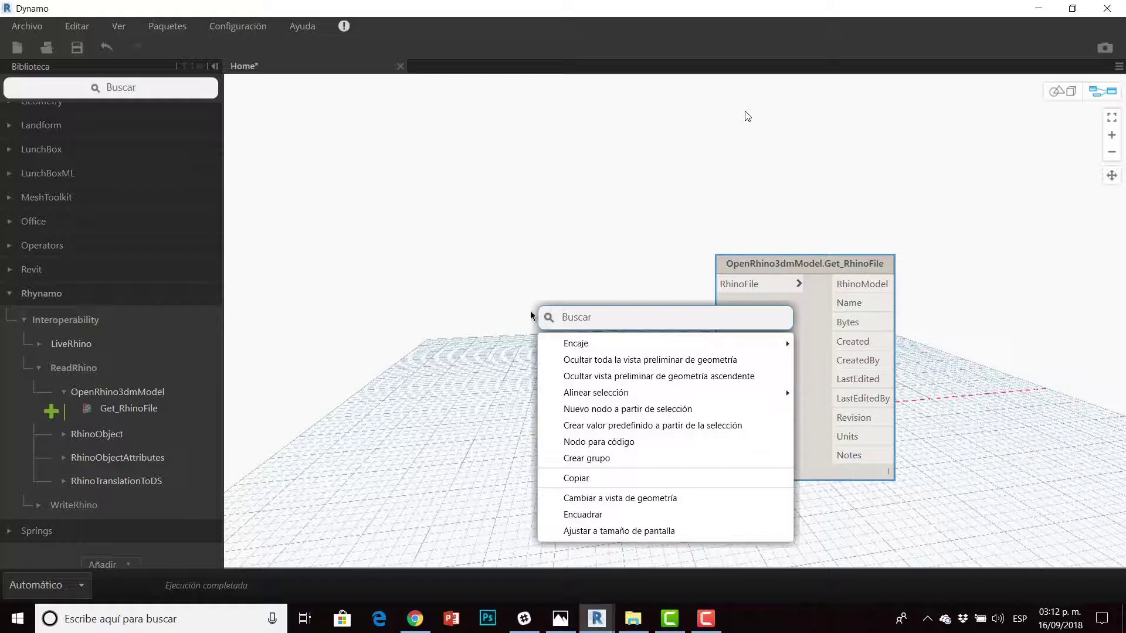
pyautogui.write('FILE PATH')
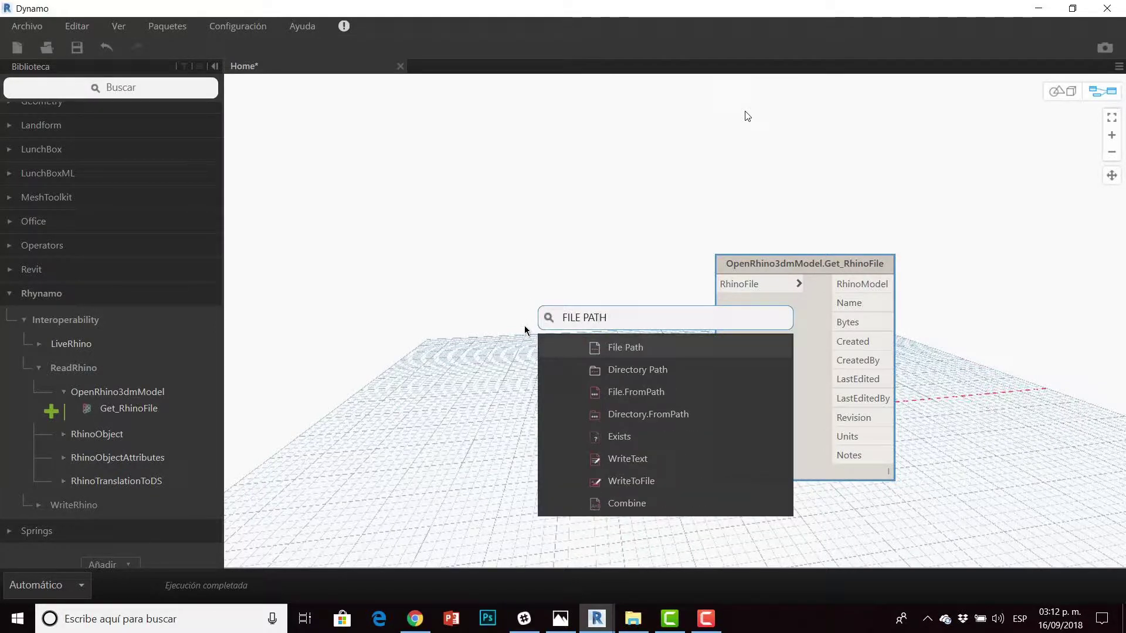
pyautogui.click(642, 347)
pyautogui.moveTo(704, 359); pyautogui.dragTo(490, 286)
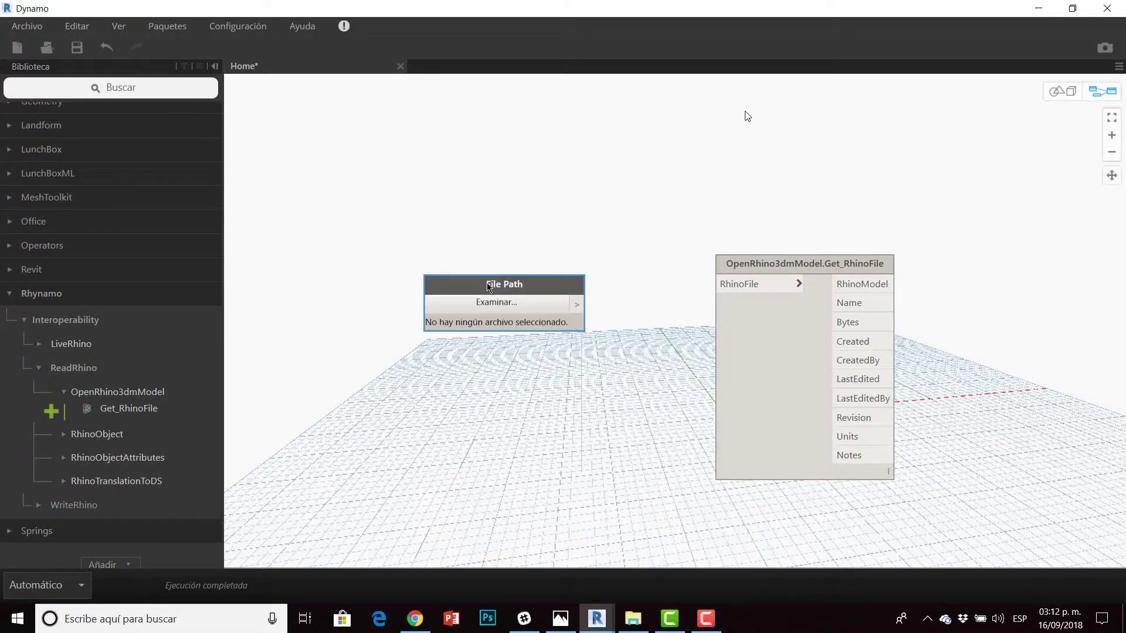
pyautogui.click(490, 359)
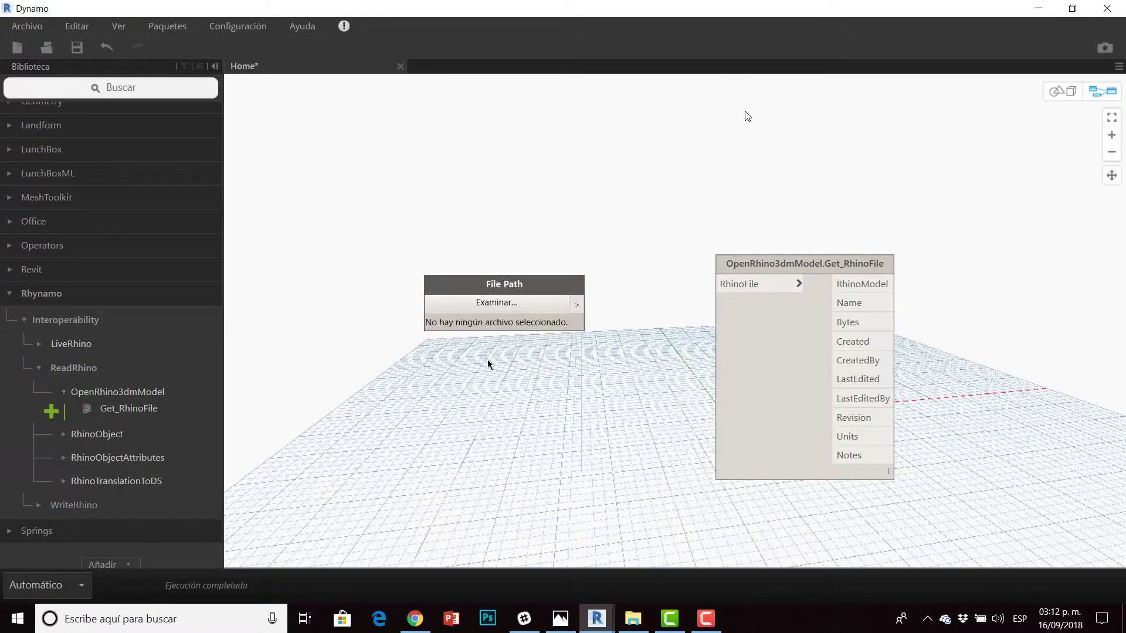
# Set the File Path to RYNAMO.3dm in the INTEROPERABILIDAD folder and search 'PATH FROM'.
pyautogui.click(513, 314)
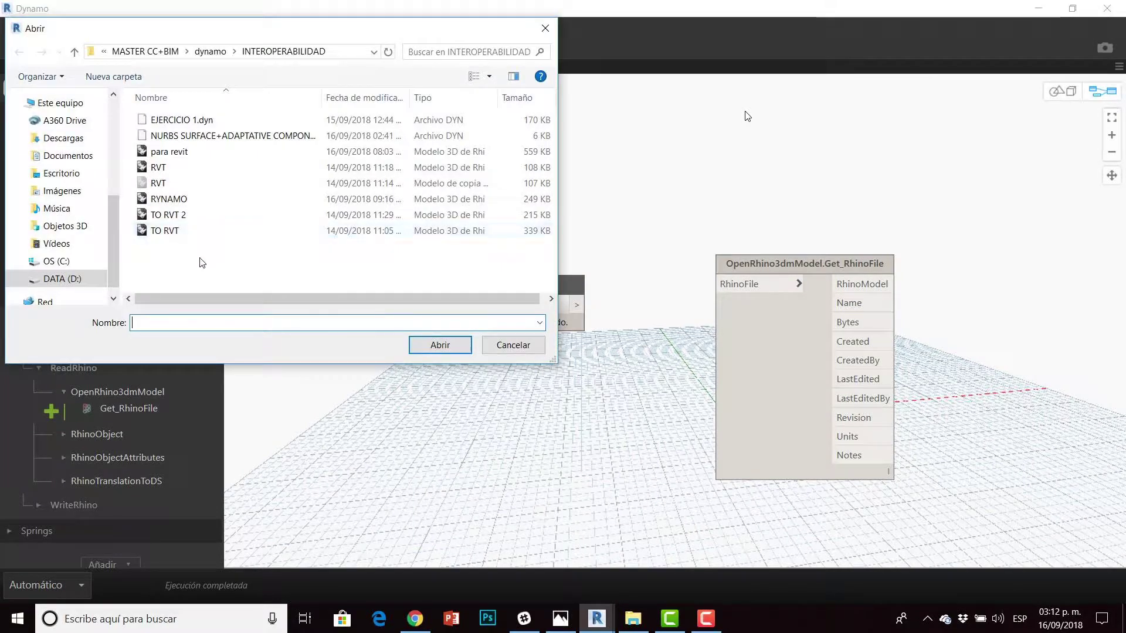
pyautogui.click(173, 200)
pyautogui.click(453, 344)
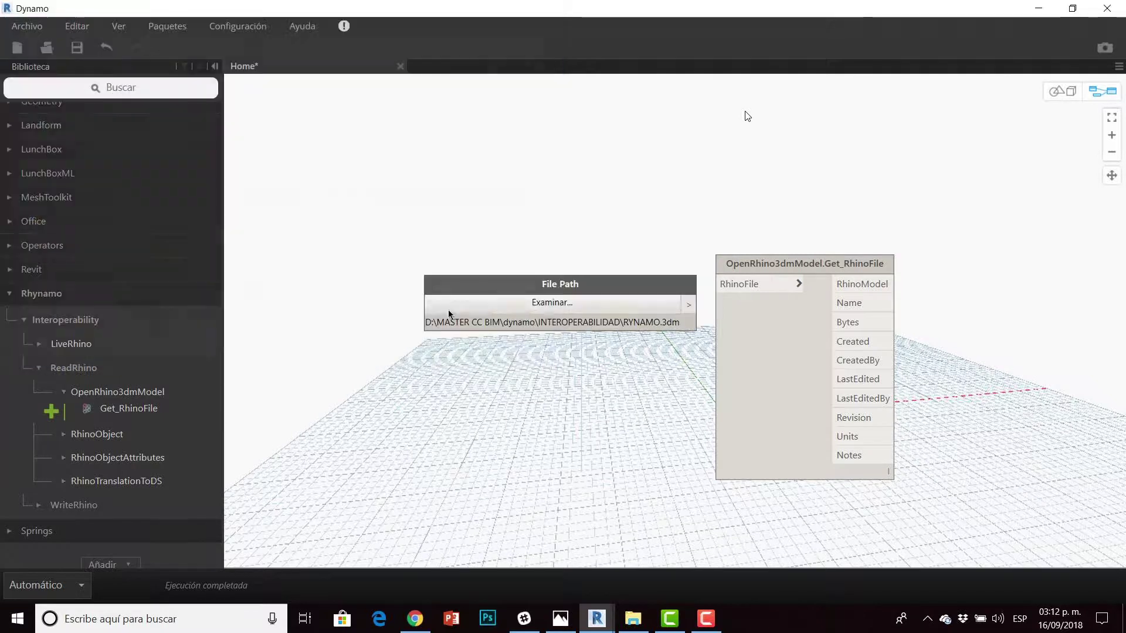
pyautogui.moveTo(497, 281); pyautogui.dragTo(394, 250)
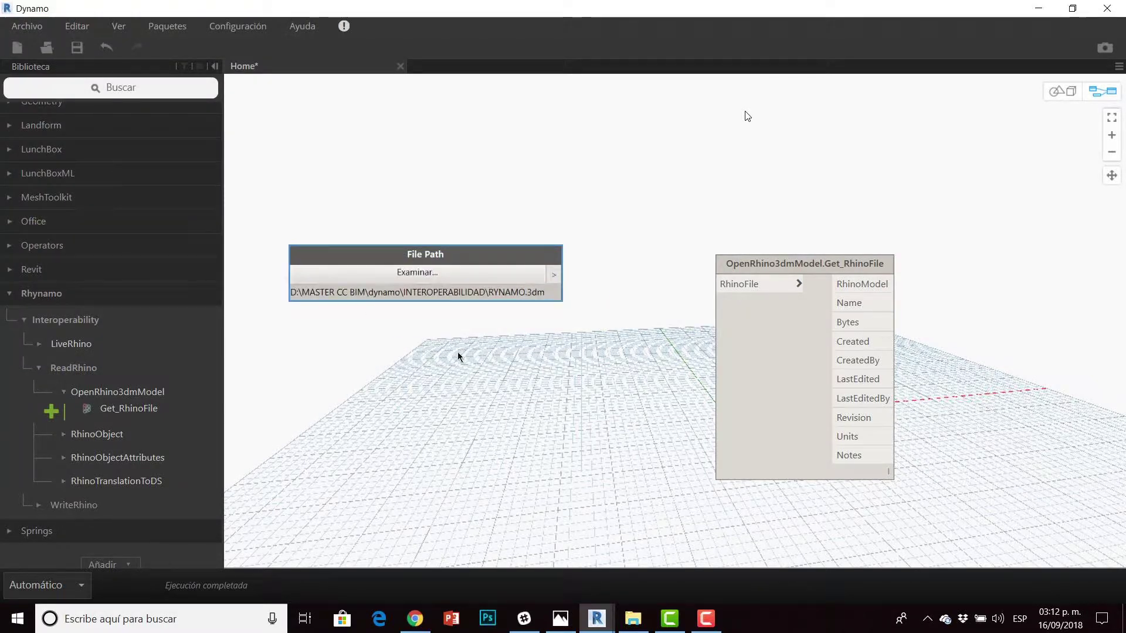
pyautogui.moveTo(466, 261); pyautogui.dragTo(446, 260)
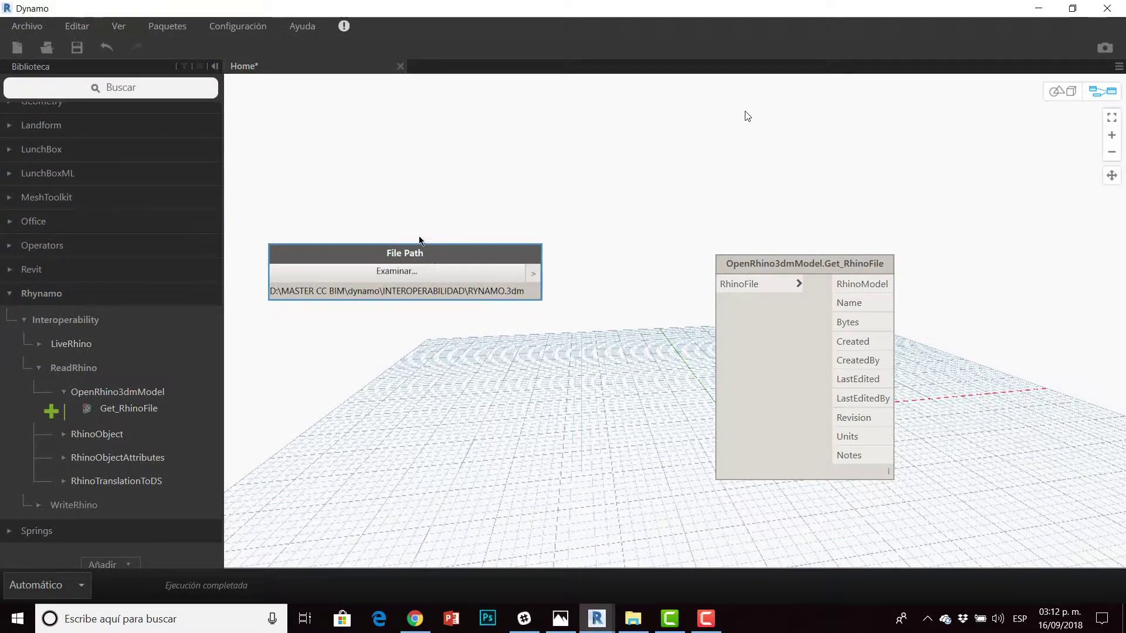
pyautogui.rightClick(571, 403)
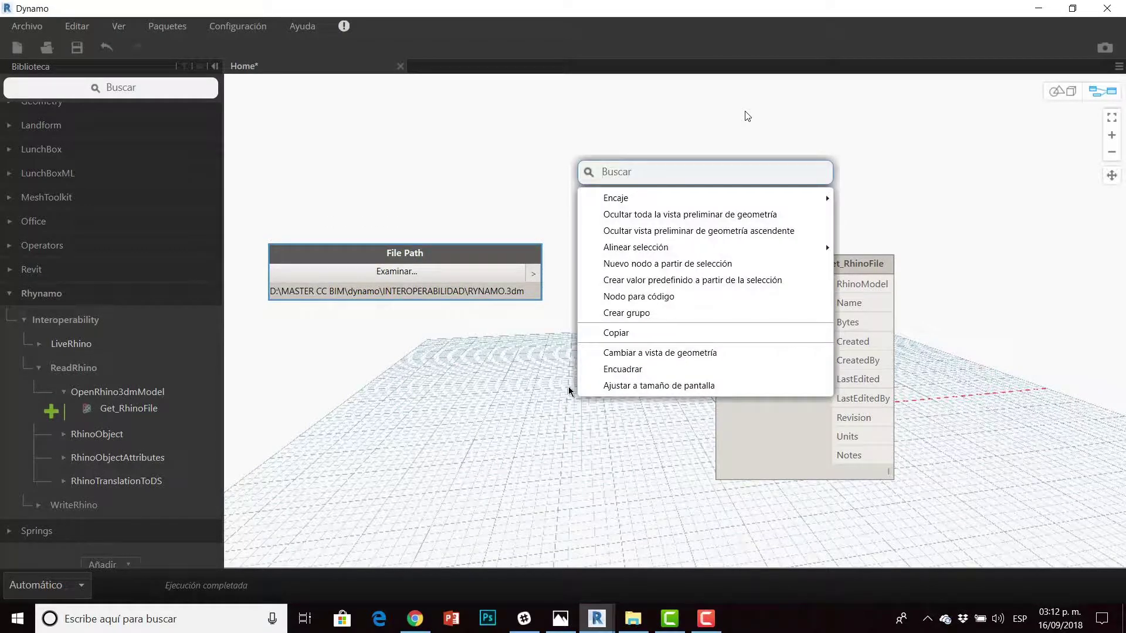
pyautogui.write('PATH')
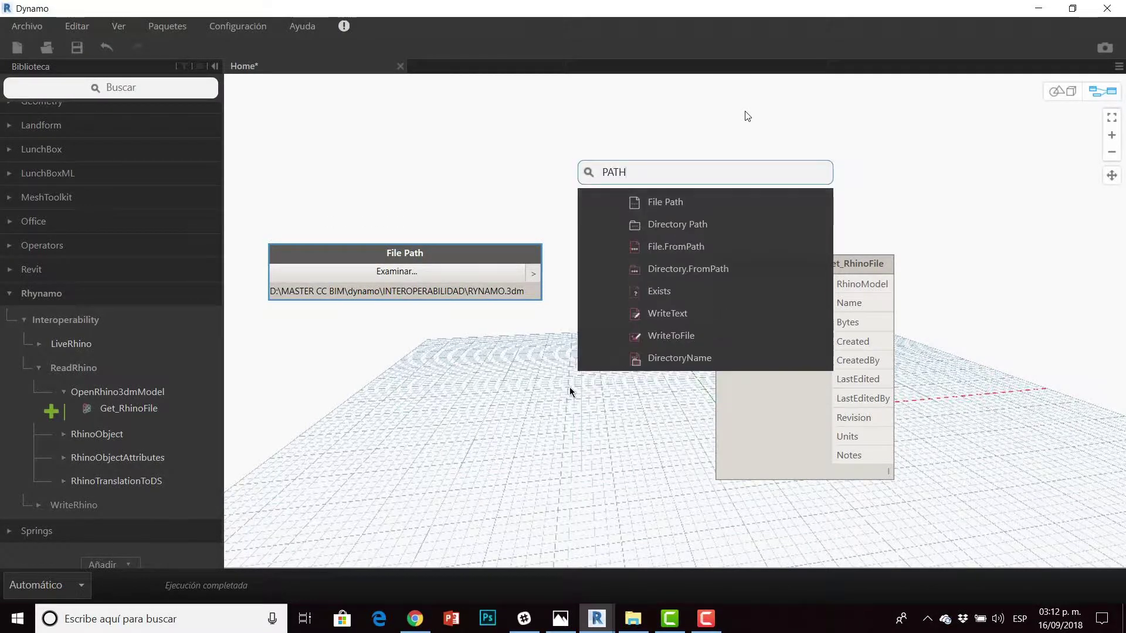
pyautogui.write(' FROM')
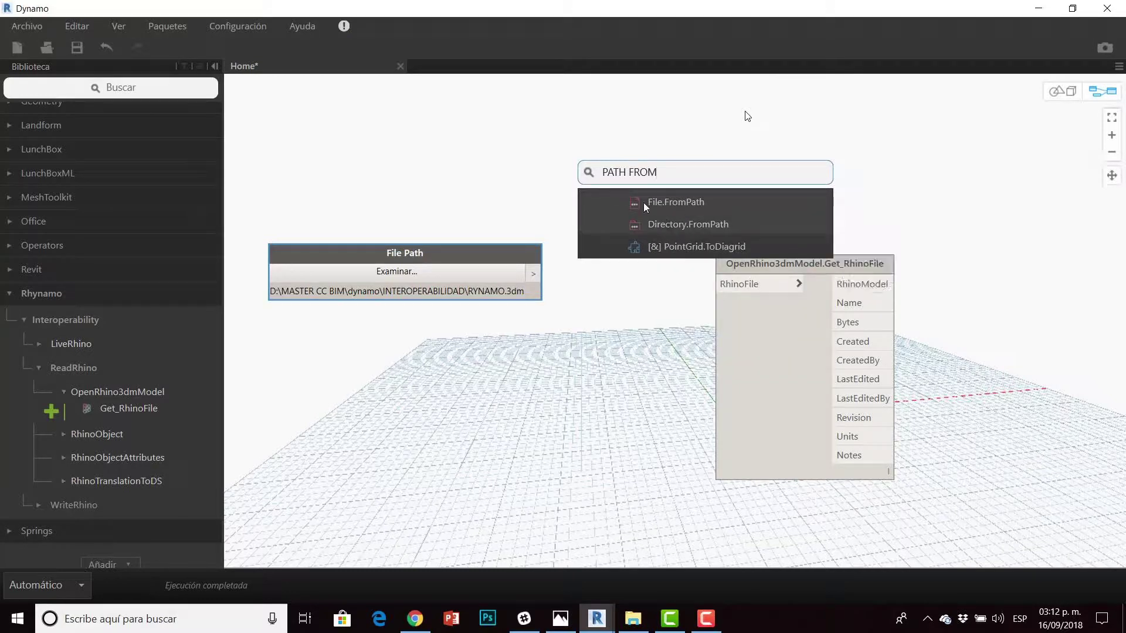
# Wire File Path through a new File.FromPath node into Get_RhinoFile's RhinoFile input.
pyautogui.click(669, 202)
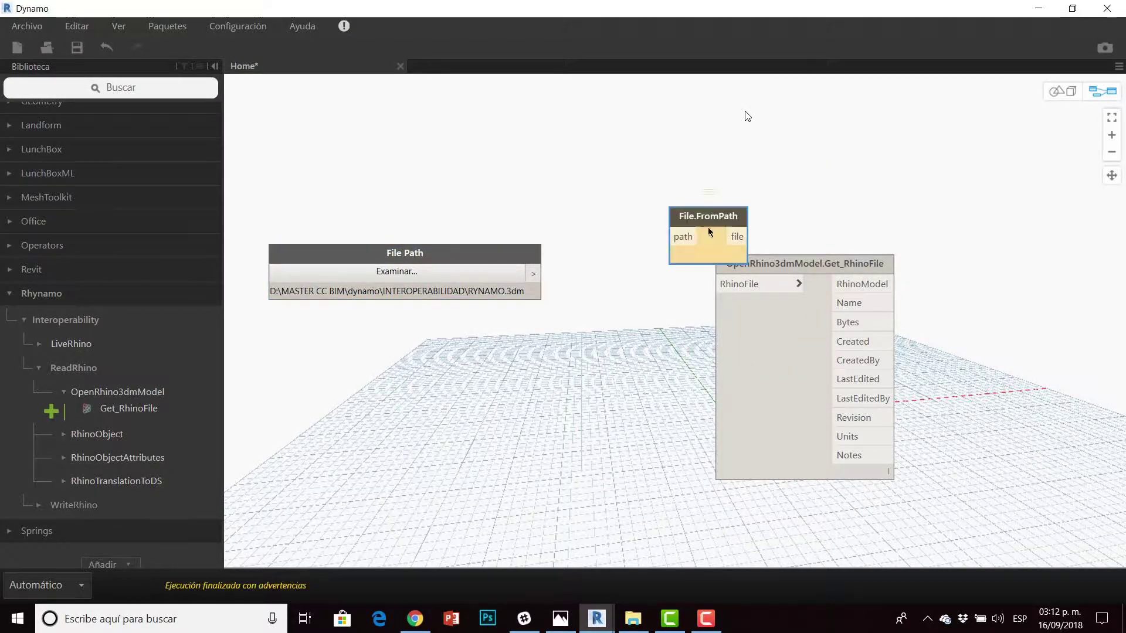
pyautogui.moveTo(703, 222); pyautogui.dragTo(609, 260)
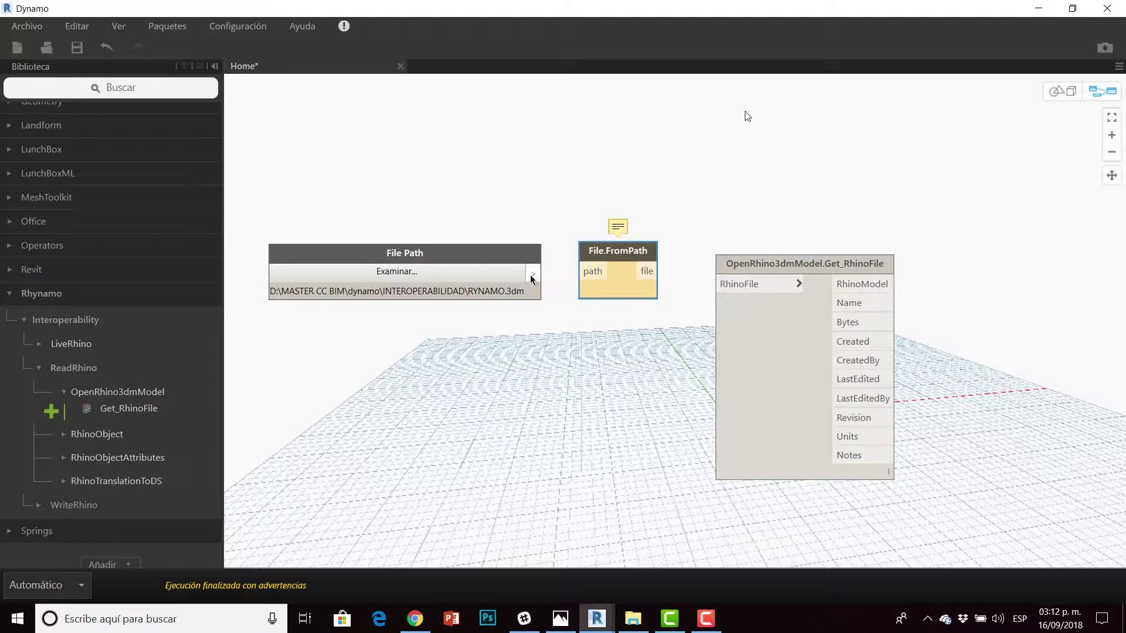
pyautogui.click(533, 274)
pyautogui.click(580, 271)
pyautogui.click(658, 271)
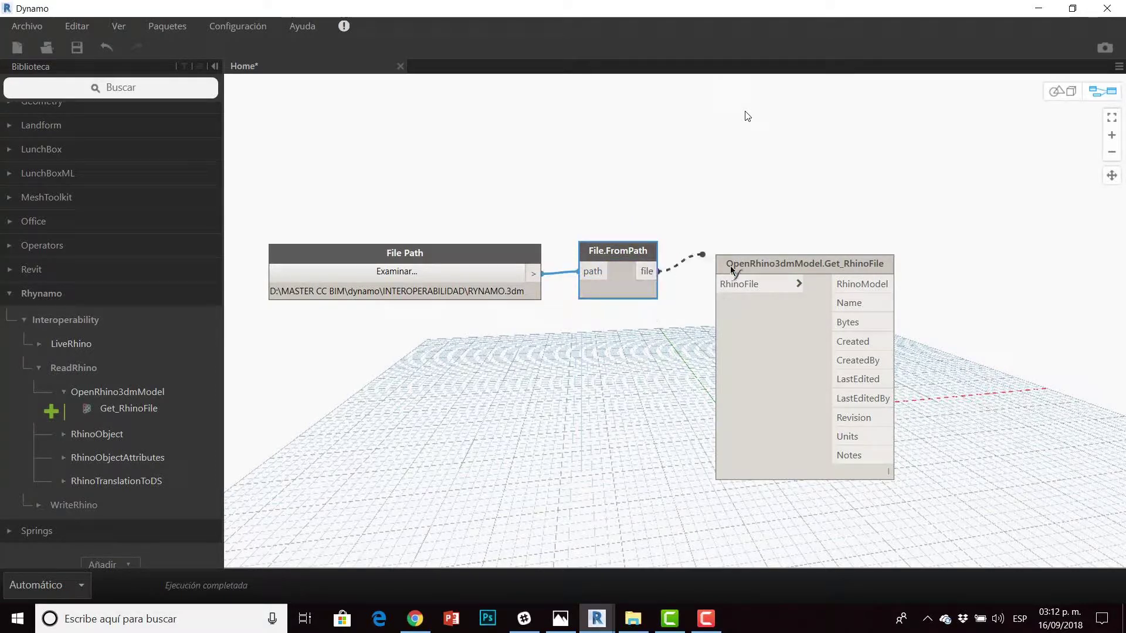
pyautogui.click(720, 284)
pyautogui.moveTo(767, 263); pyautogui.dragTo(753, 243)
pyautogui.moveTo(523, 253); pyautogui.dragTo(520, 244)
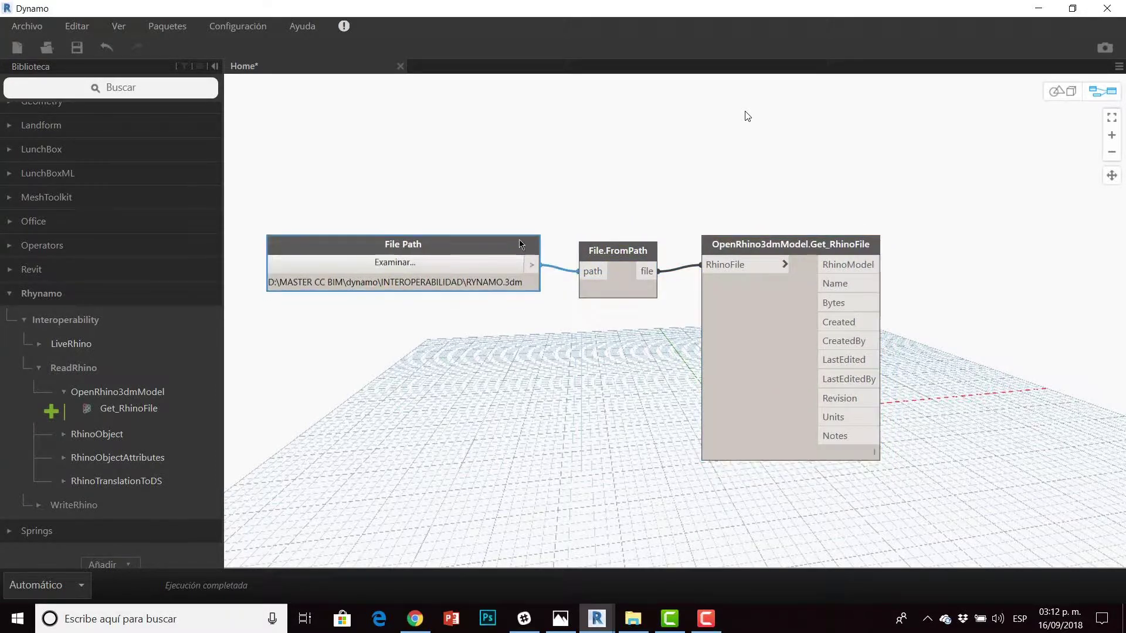
# Check the Get_RhinoFile output preview and expand the RhinoObject library group.
pyautogui.moveTo(863, 493); pyautogui.dragTo(748, 476, button='middle')
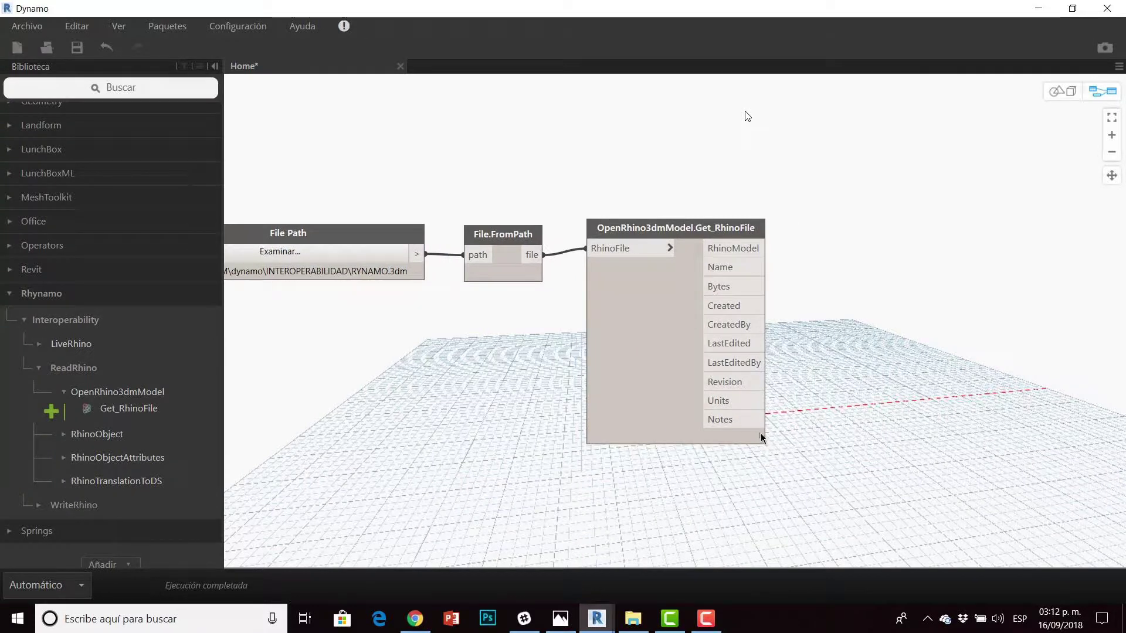
pyautogui.moveTo(796, 386); pyautogui.dragTo(750, 251, button='middle')
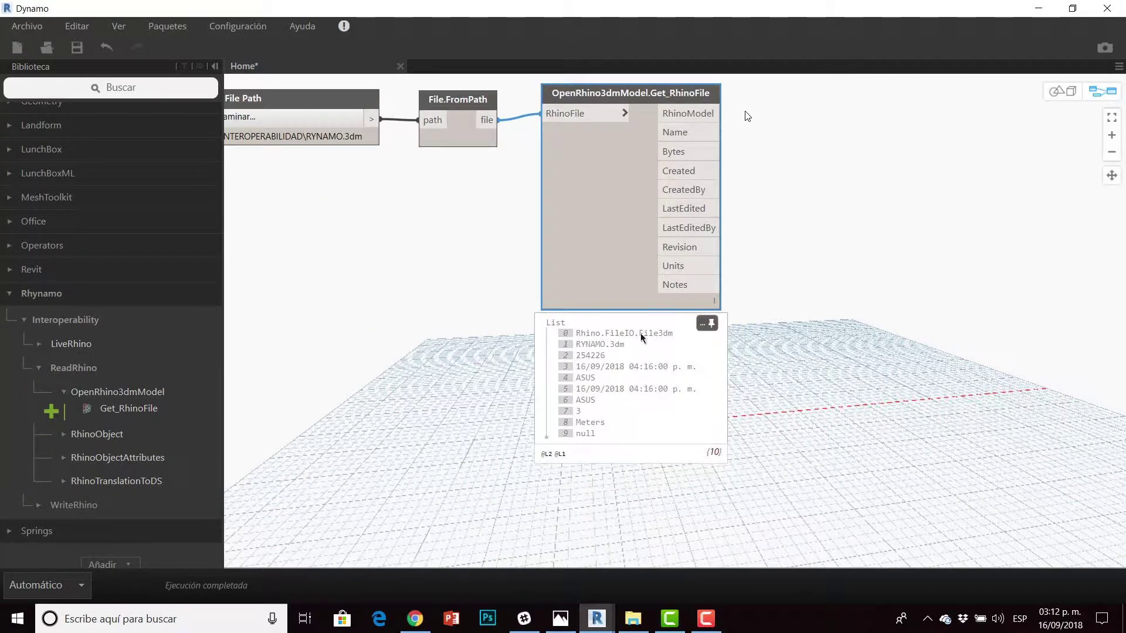
pyautogui.click(707, 324)
pyautogui.moveTo(724, 291); pyautogui.dragTo(650, 359, button='middle')
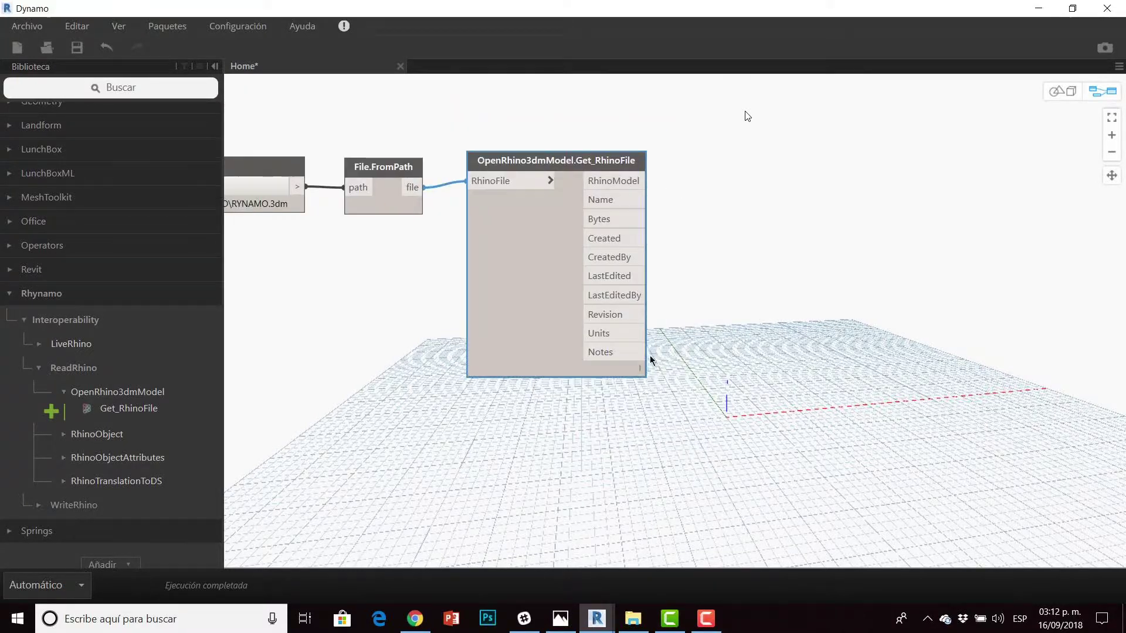
pyautogui.click(82, 393)
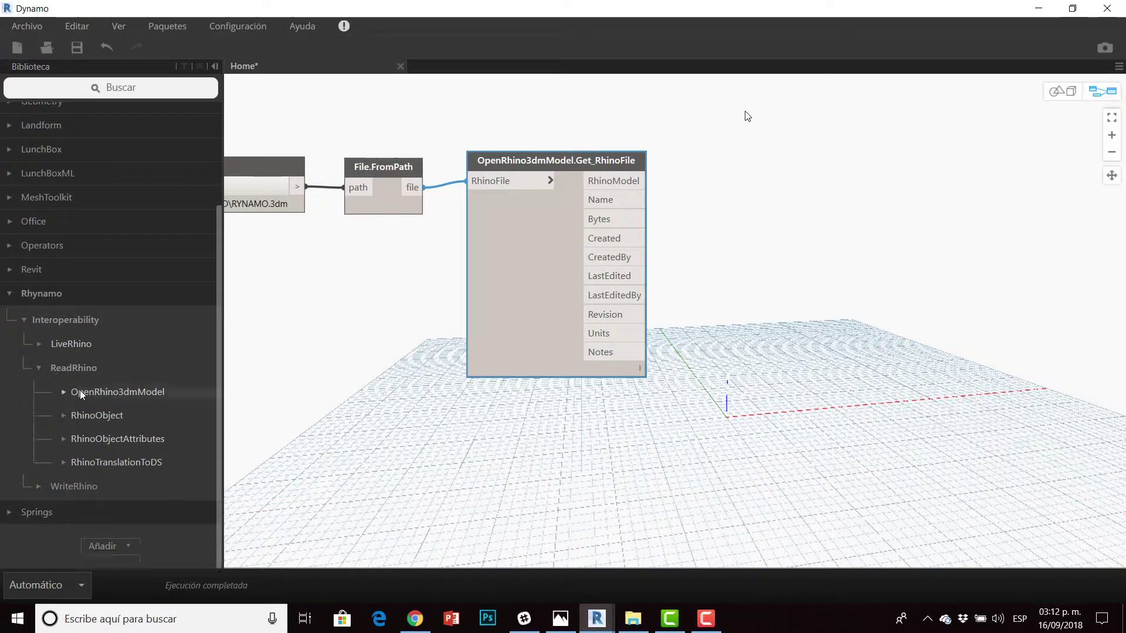
pyautogui.click(66, 417)
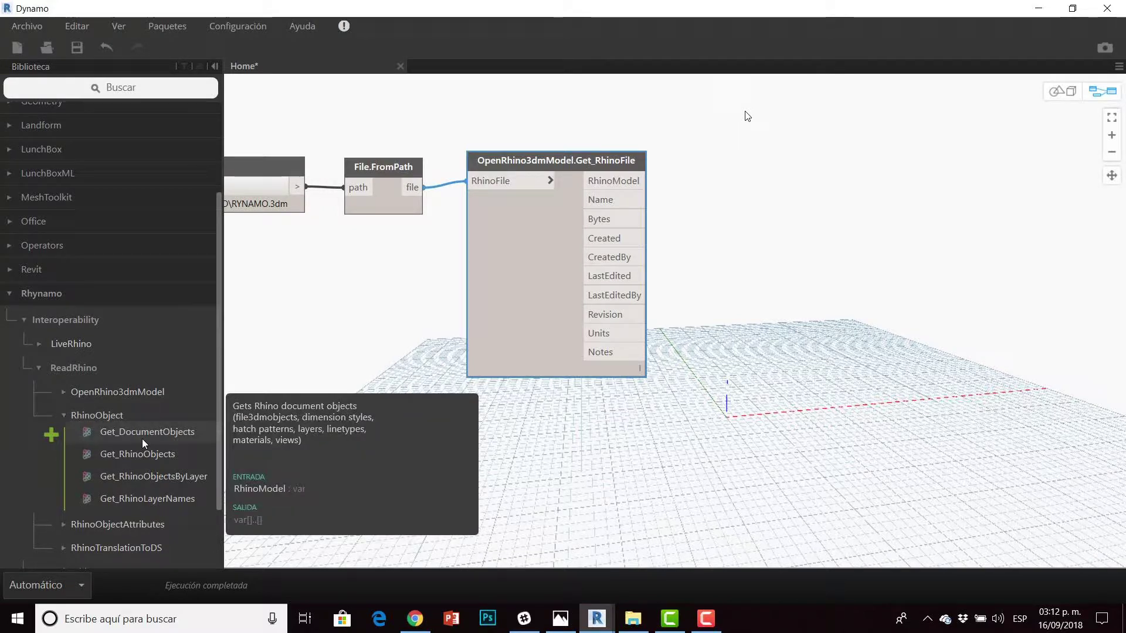
# Add a Get_DocumentObjects node fed by Get_RhinoFile's RhinoModel output.
pyautogui.click(144, 434)
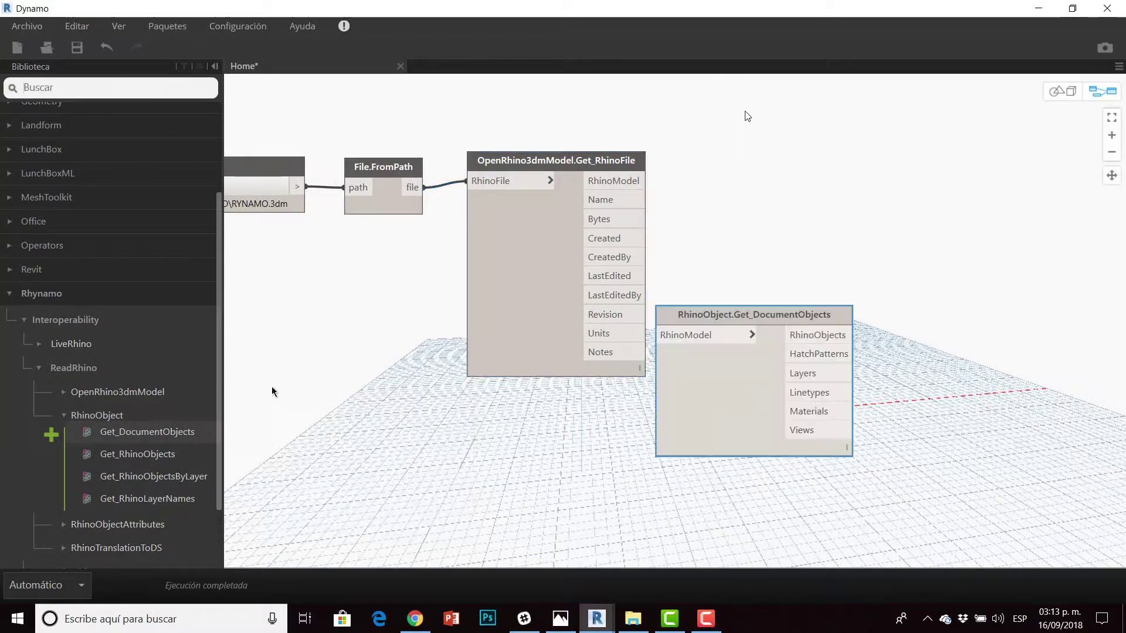
pyautogui.moveTo(743, 333)
pyautogui.mouseDown()
pyautogui.moveTo(790, 219)
pyautogui.moveTo(795, 146)
pyautogui.mouseUp()
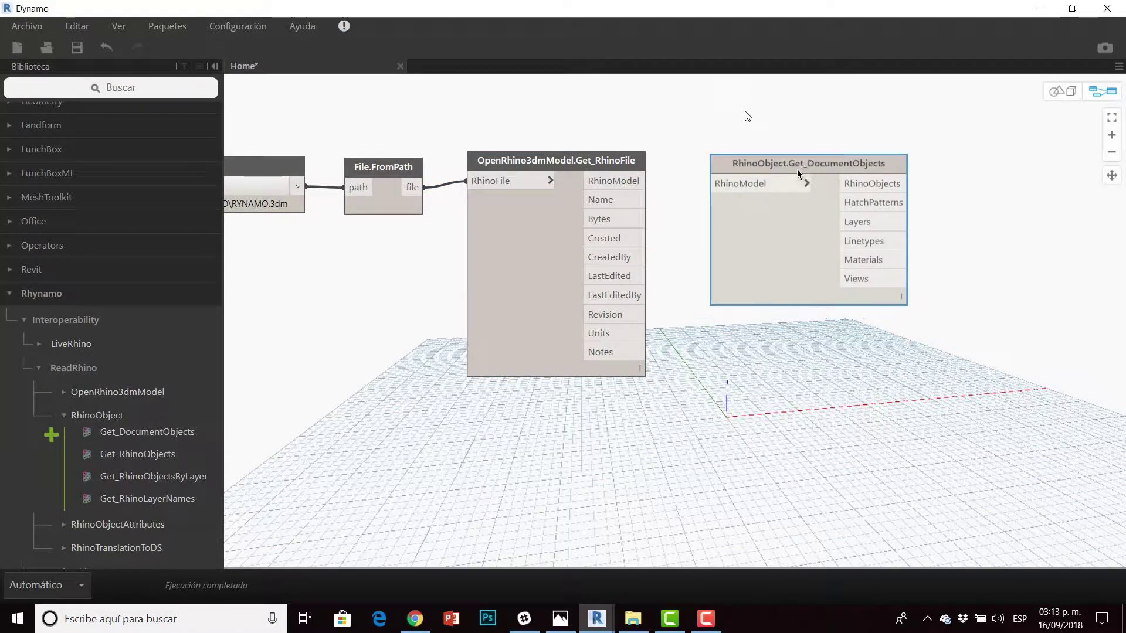
pyautogui.click(644, 180)
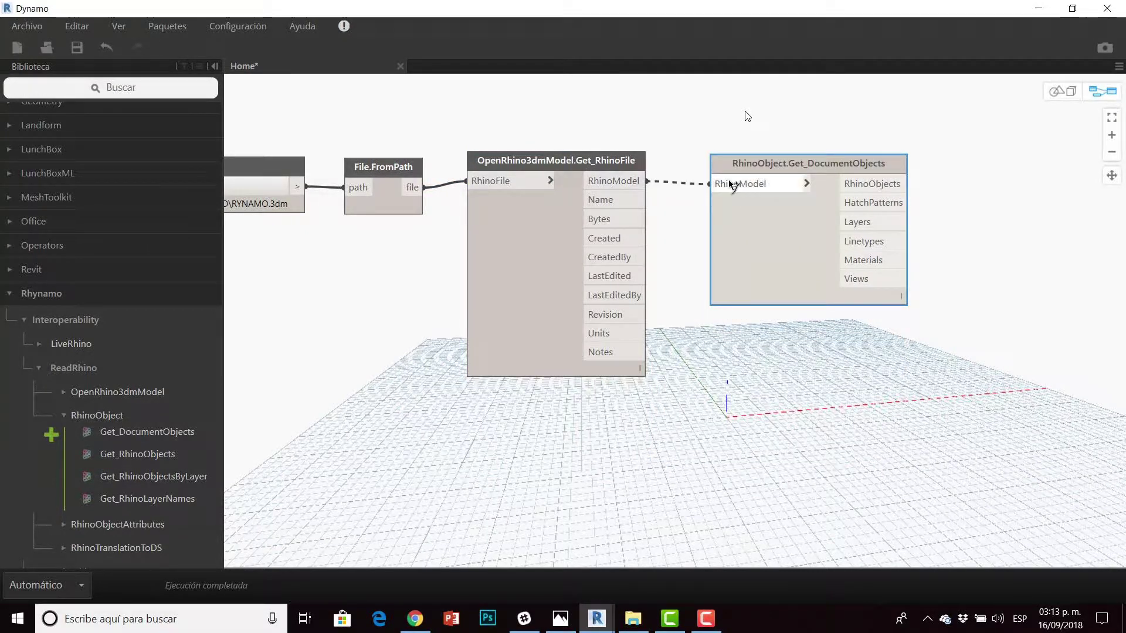
pyautogui.click(713, 184)
pyautogui.moveTo(910, 284); pyautogui.dragTo(761, 271, button='middle')
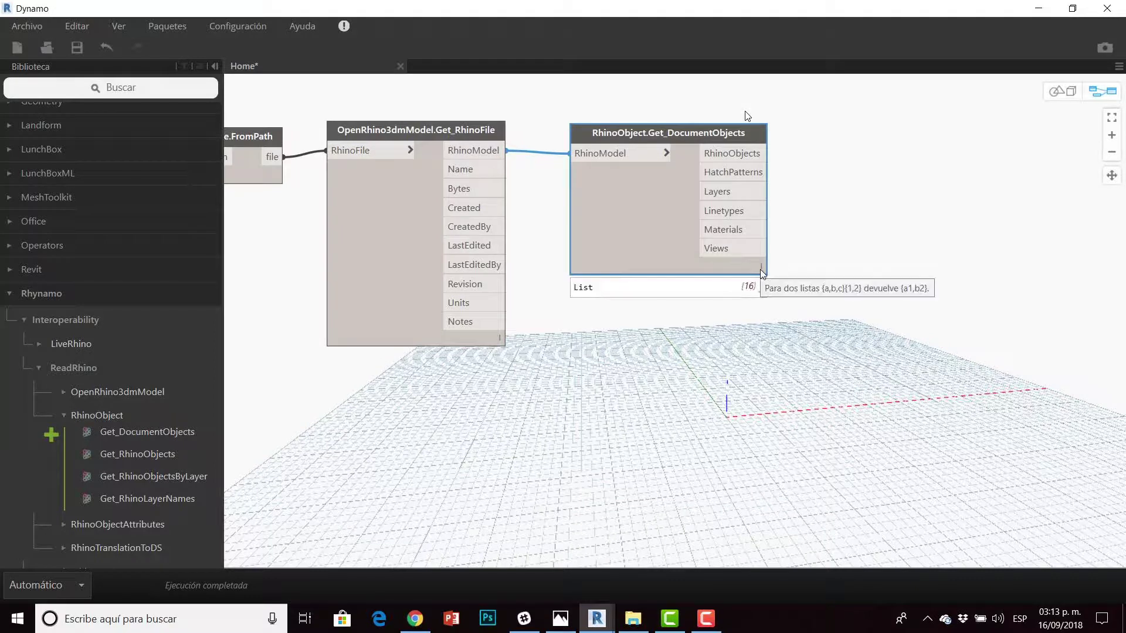
pyautogui.moveTo(596, 333)
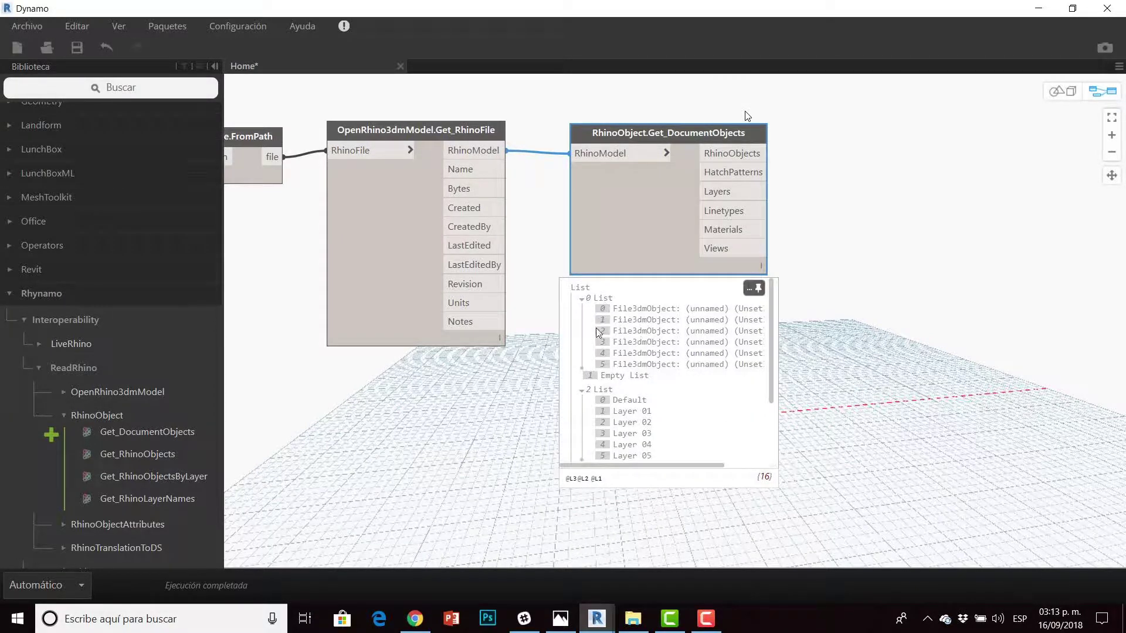
# Inspect the listed objects, layers and views, then collapse the RhinoObject library group.
pyautogui.scroll(-3, 614, 353)
pyautogui.scroll(-1, 629, 332)
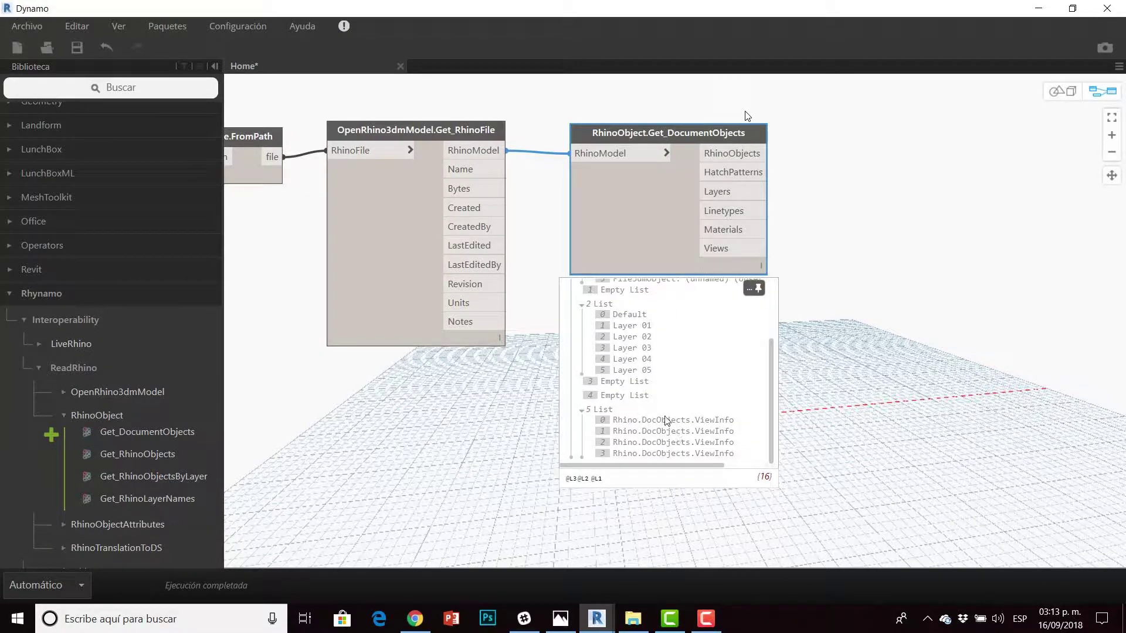
pyautogui.scroll(4, 643, 411)
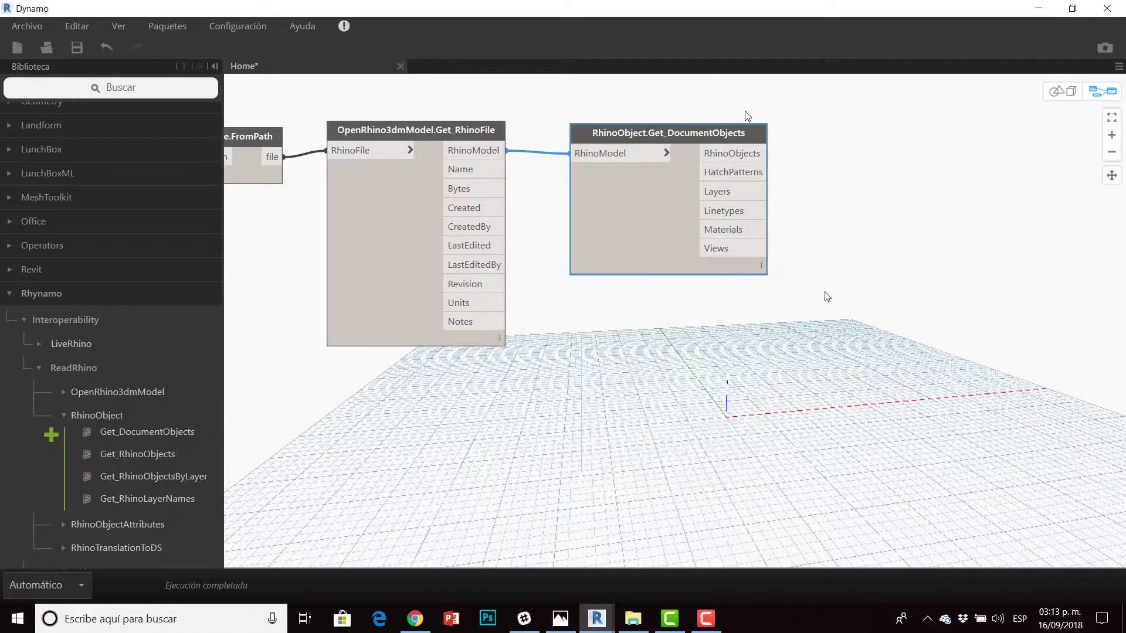
pyautogui.moveTo(823, 297); pyautogui.dragTo(762, 305, button='middle')
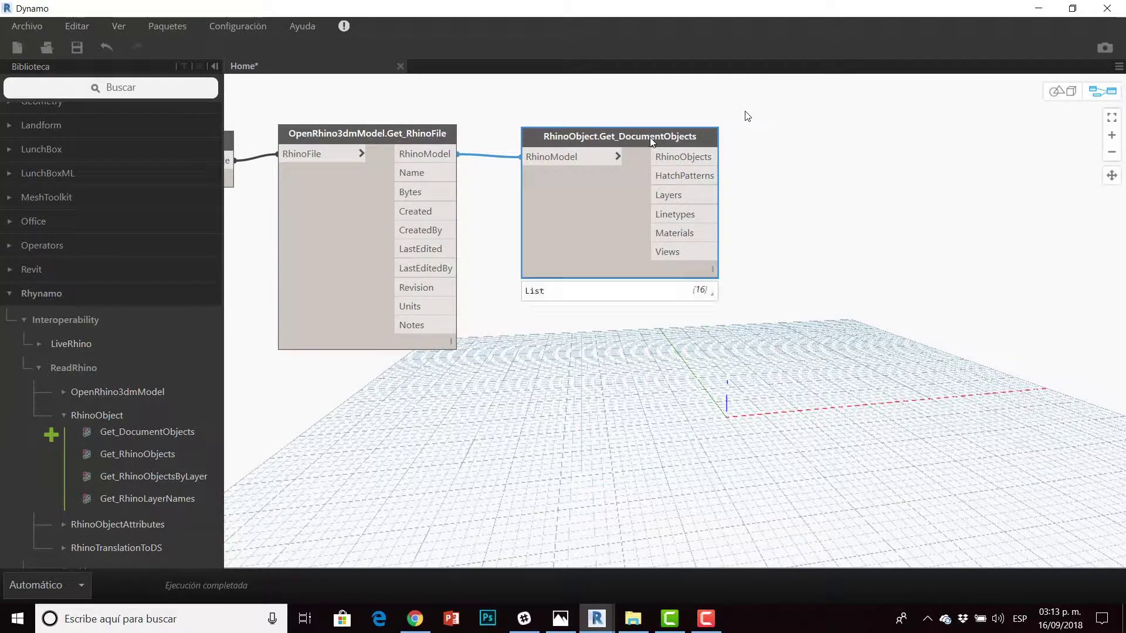
pyautogui.moveTo(655, 141); pyautogui.dragTo(677, 135)
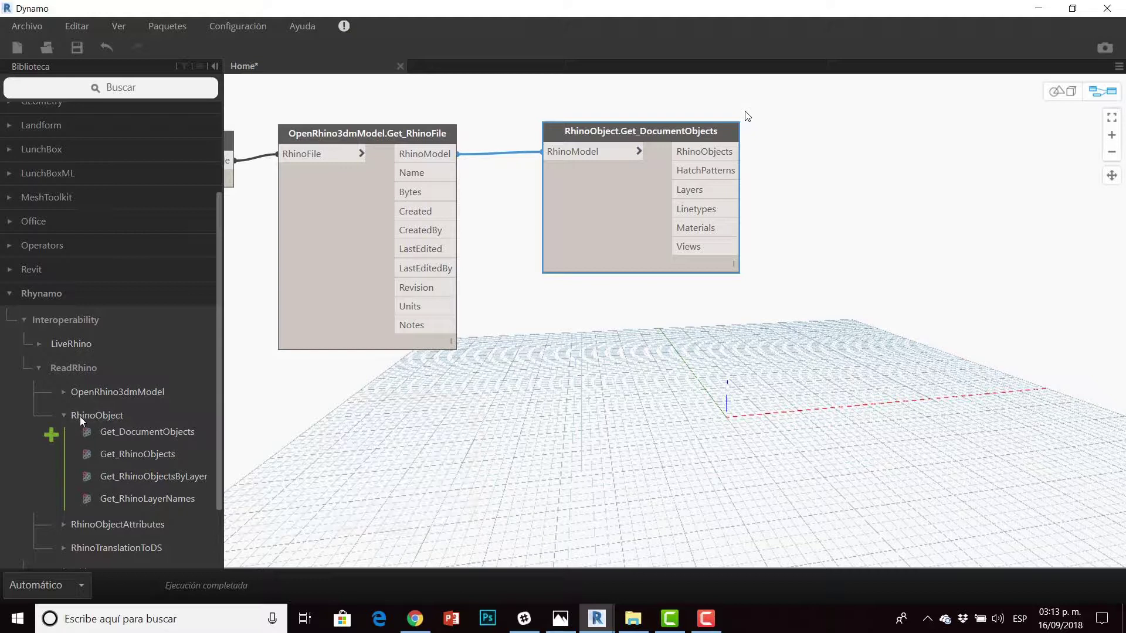
pyautogui.click(99, 418)
pyautogui.scroll(-3, 627, 404)
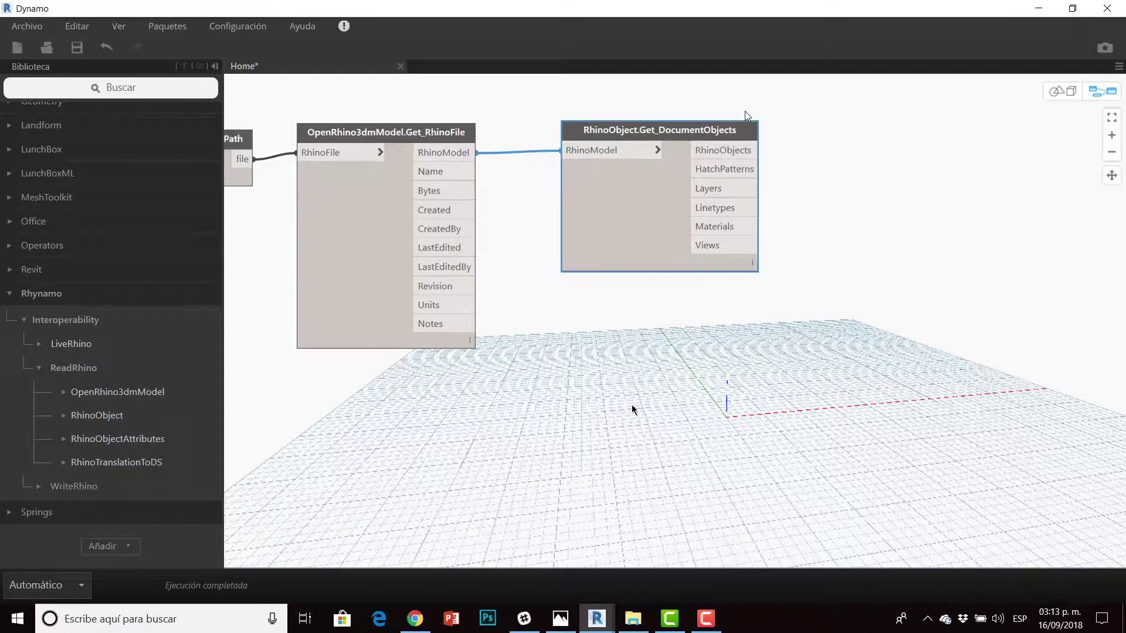
pyautogui.moveTo(628, 400); pyautogui.dragTo(749, 344, button='middle')
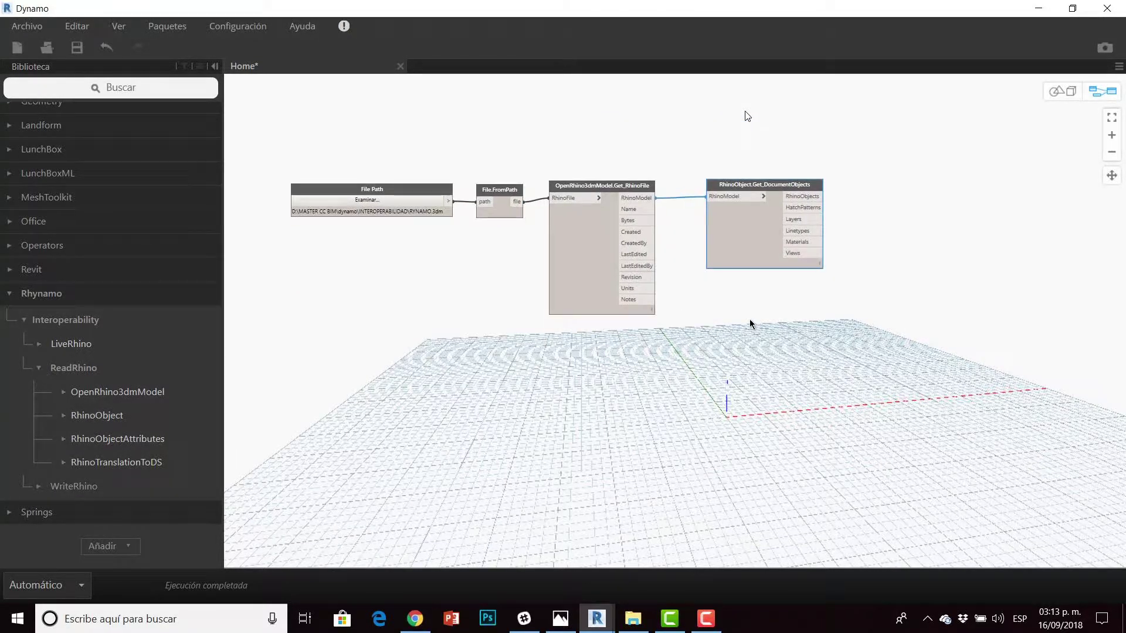
pyautogui.scroll(3, 806, 282)
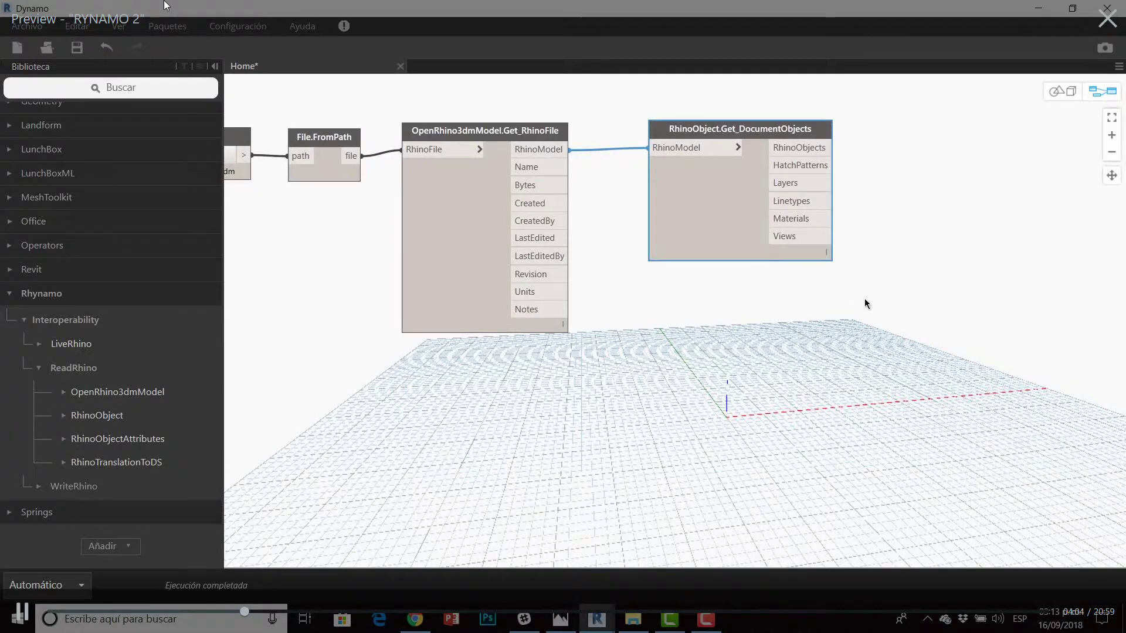
pyautogui.moveTo(864, 299); pyautogui.dragTo(820, 291, button='middle')
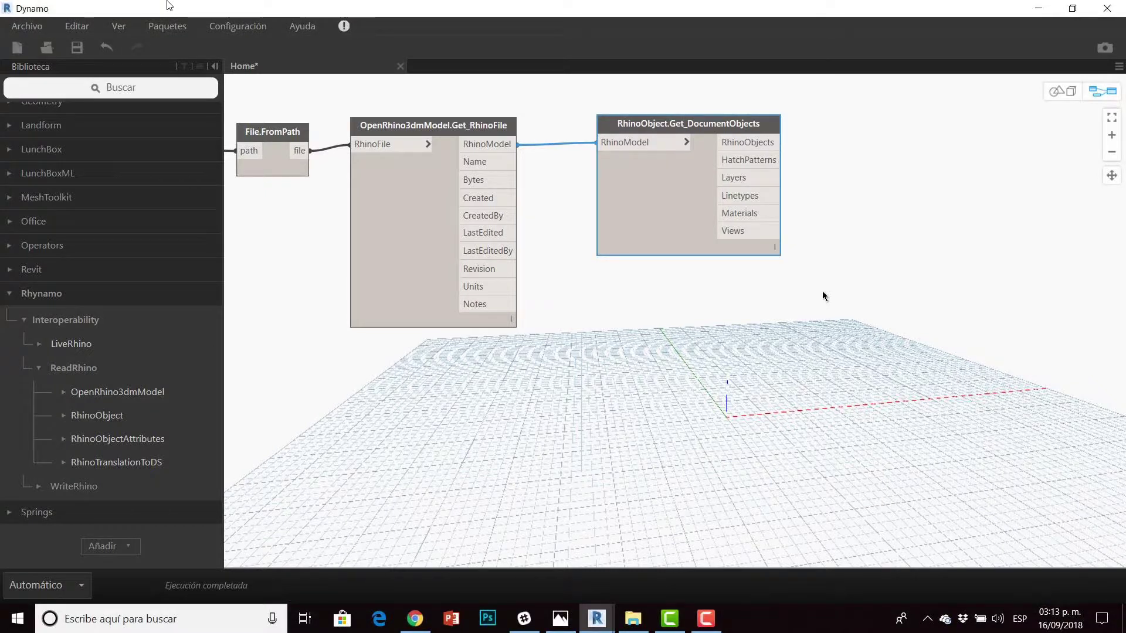
pyautogui.click(821, 291)
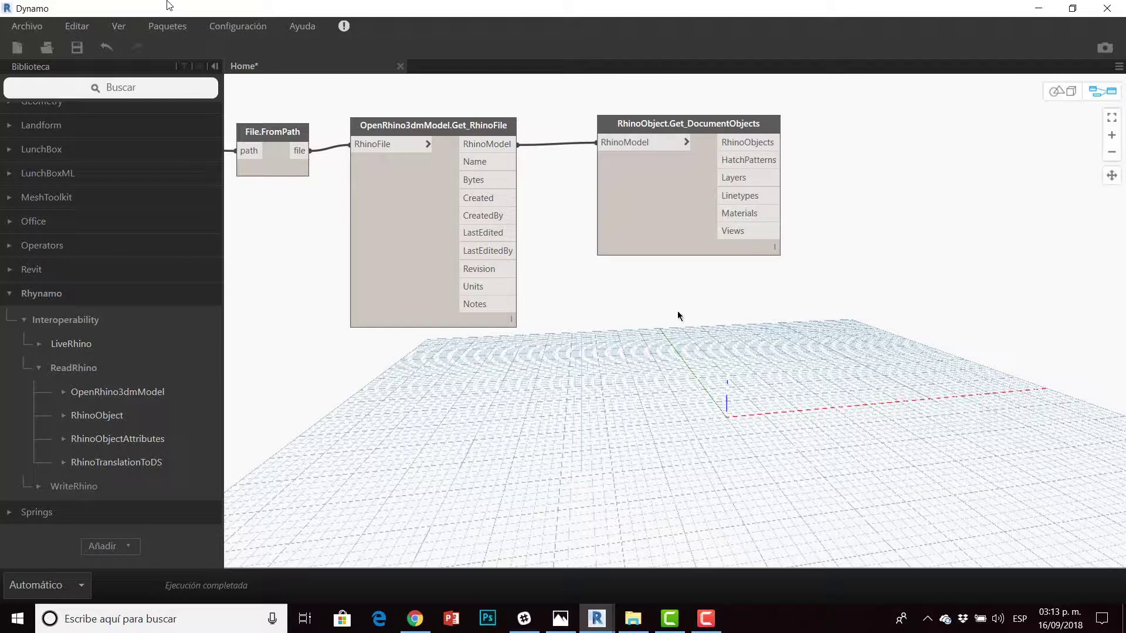
pyautogui.click(132, 459)
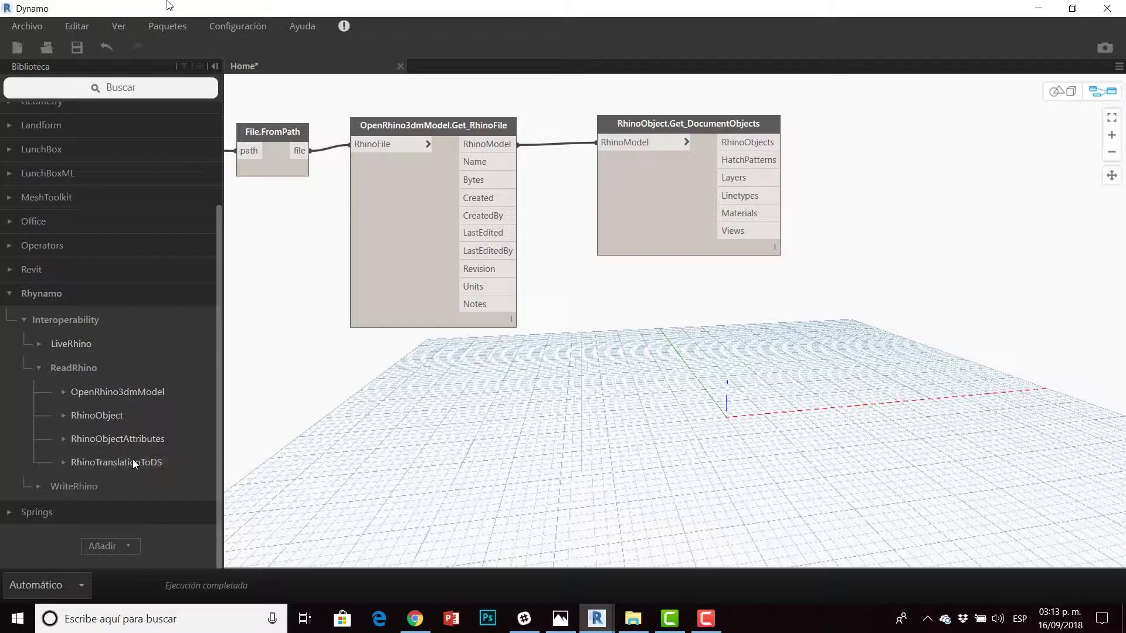
pyautogui.scroll(-2, 257, 457)
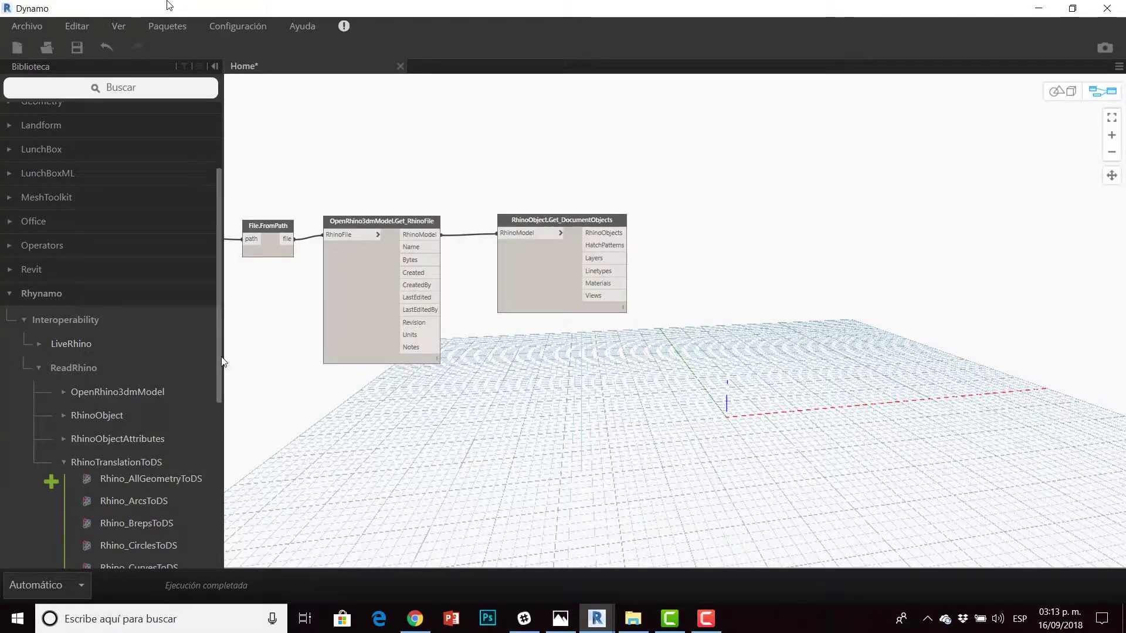
pyautogui.scroll(-2, 216, 399)
pyautogui.scroll(-3, 217, 398)
pyautogui.scroll(-2, 217, 398)
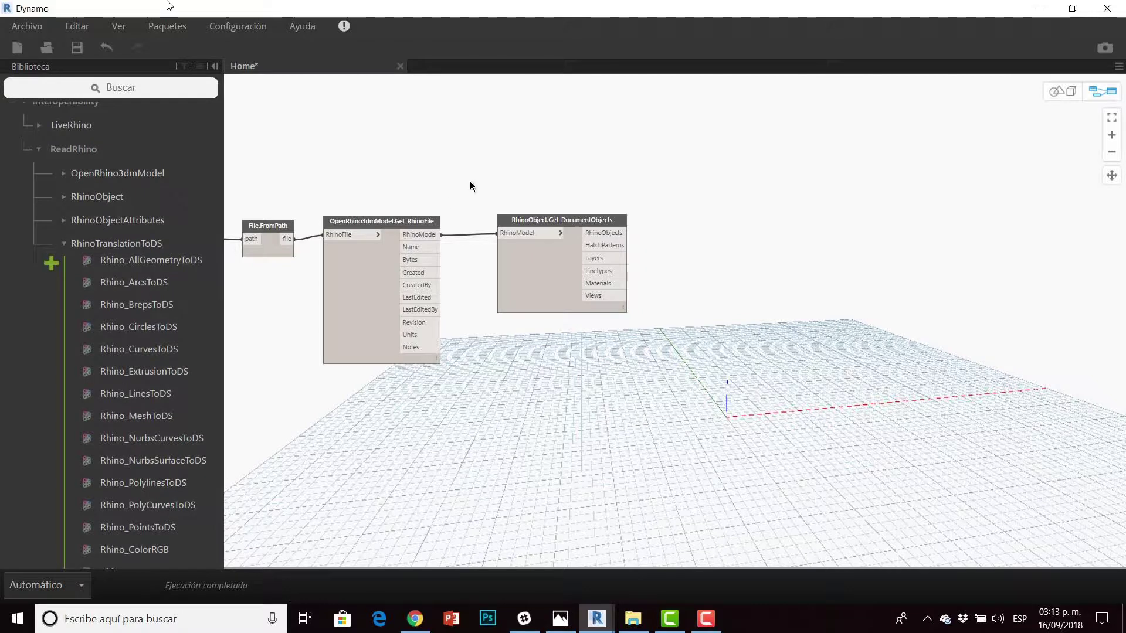
pyautogui.moveTo(394, 201); pyautogui.dragTo(515, 167, button='middle')
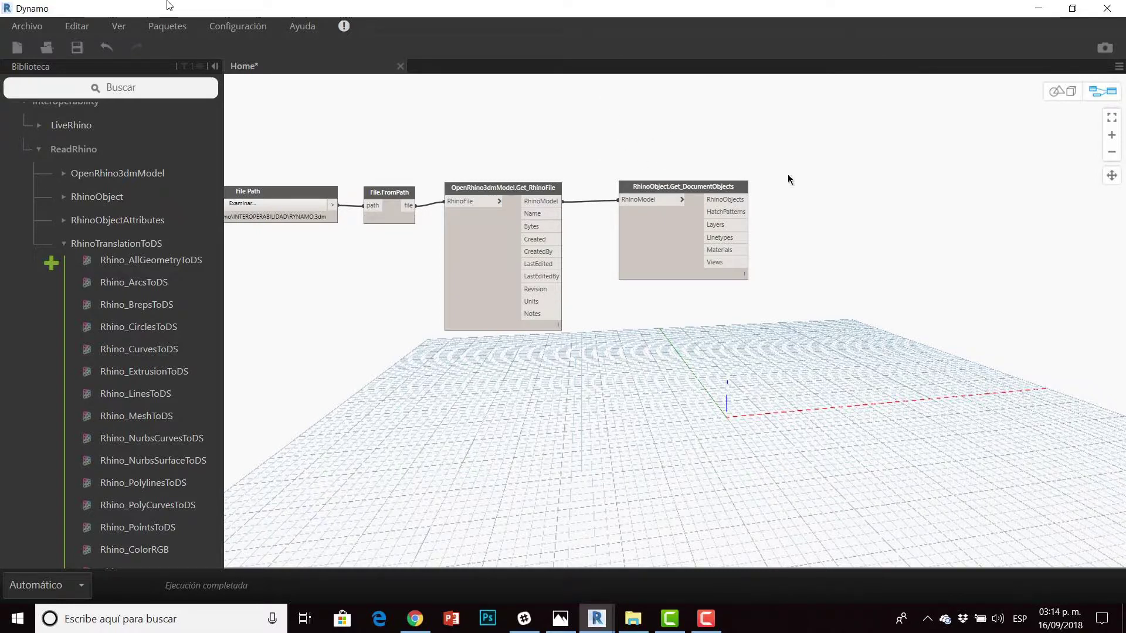
pyautogui.moveTo(786, 187); pyautogui.dragTo(766, 174, button='middle')
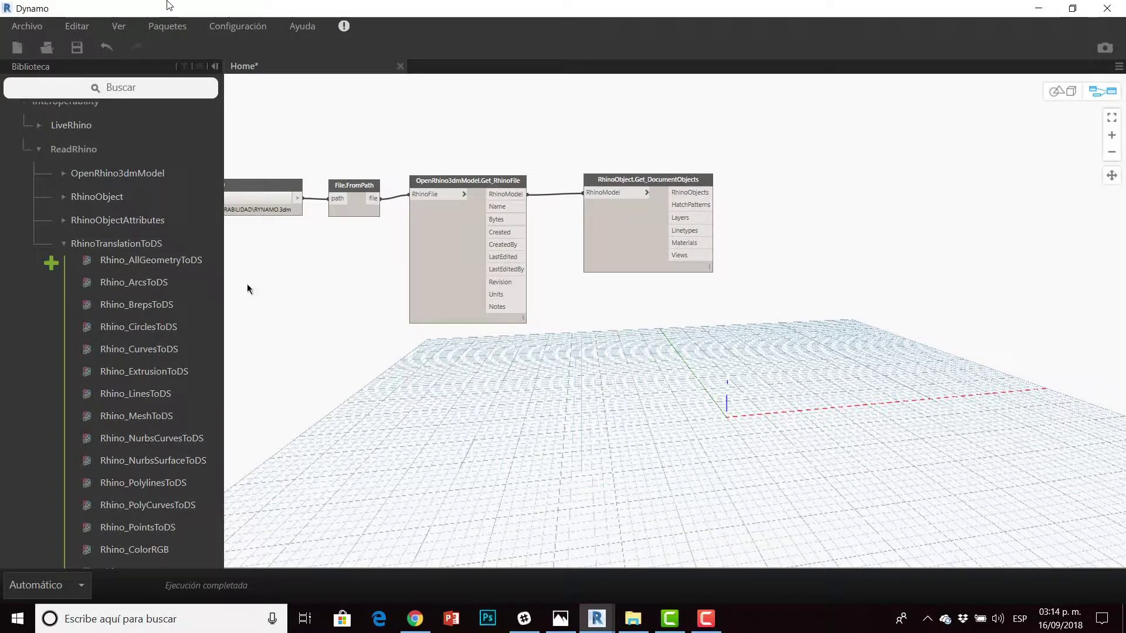
pyautogui.moveTo(135, 393)
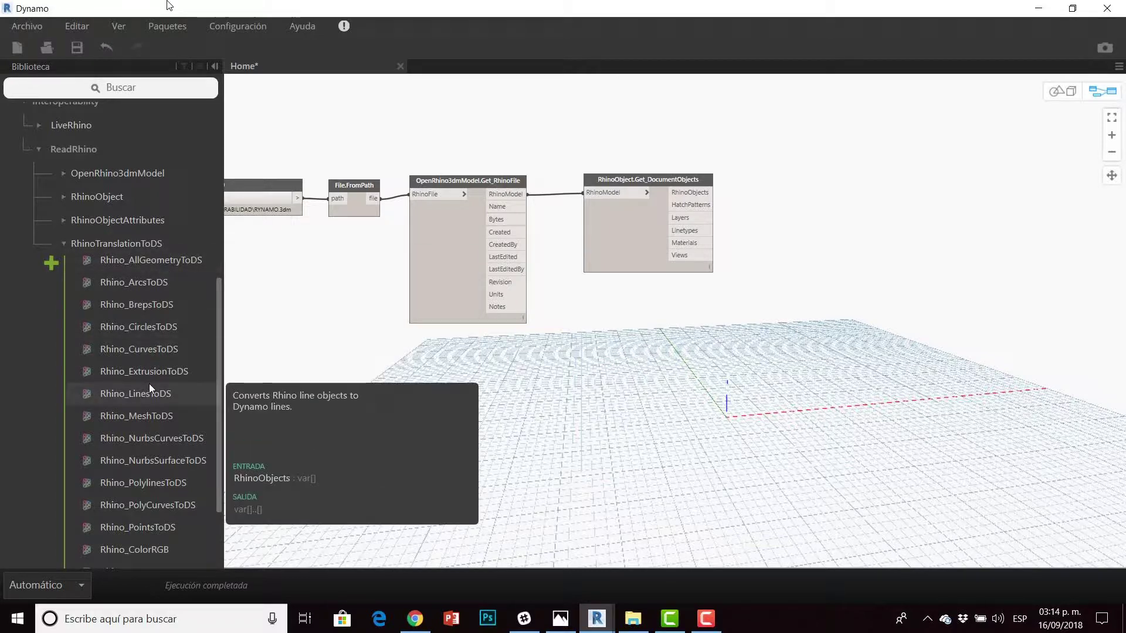
# Add a Rhino_NurbsSurfaceToDS node fed by Get_DocumentObjects' RhinoObjects output.
pyautogui.click(181, 467)
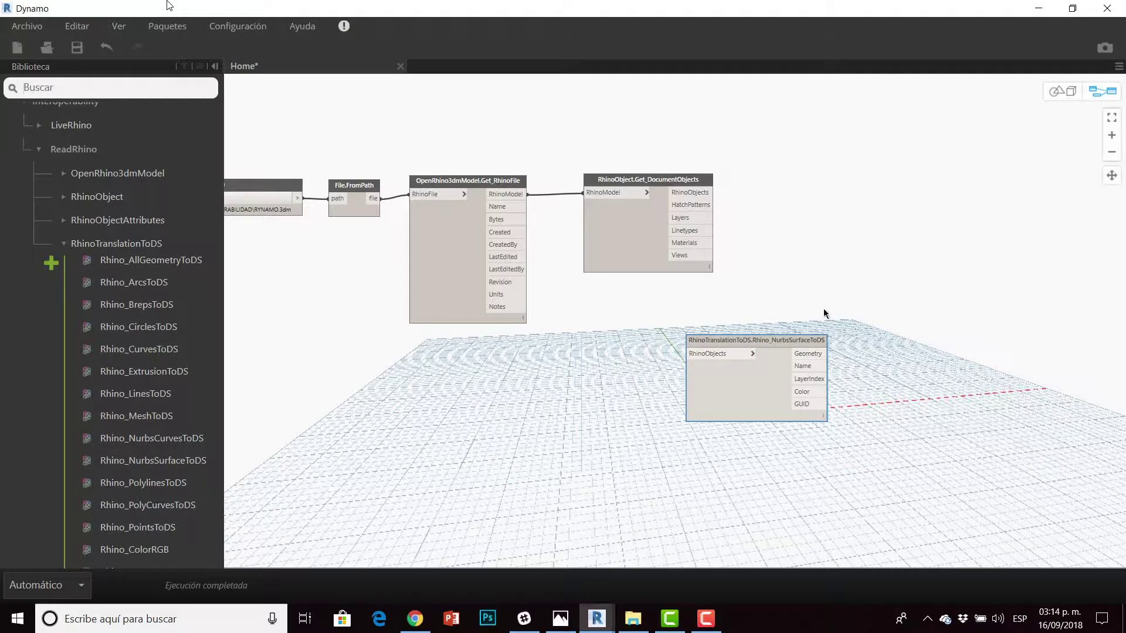
pyautogui.moveTo(759, 343); pyautogui.dragTo(841, 171)
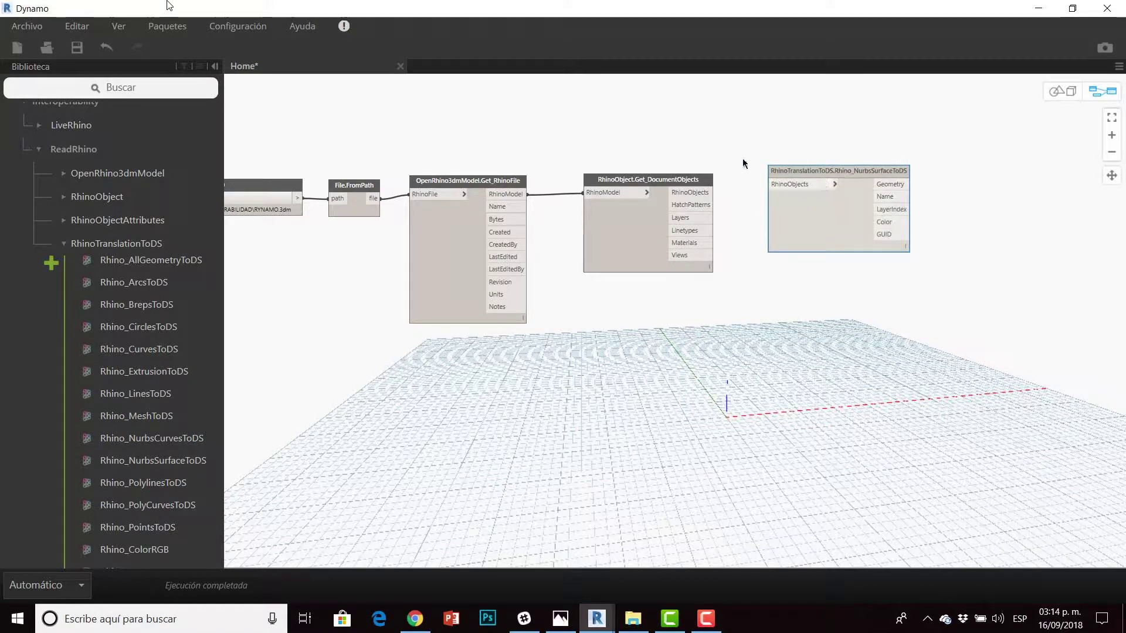
pyautogui.scroll(3, 743, 159)
pyautogui.moveTo(765, 170); pyautogui.dragTo(583, 181, button='middle')
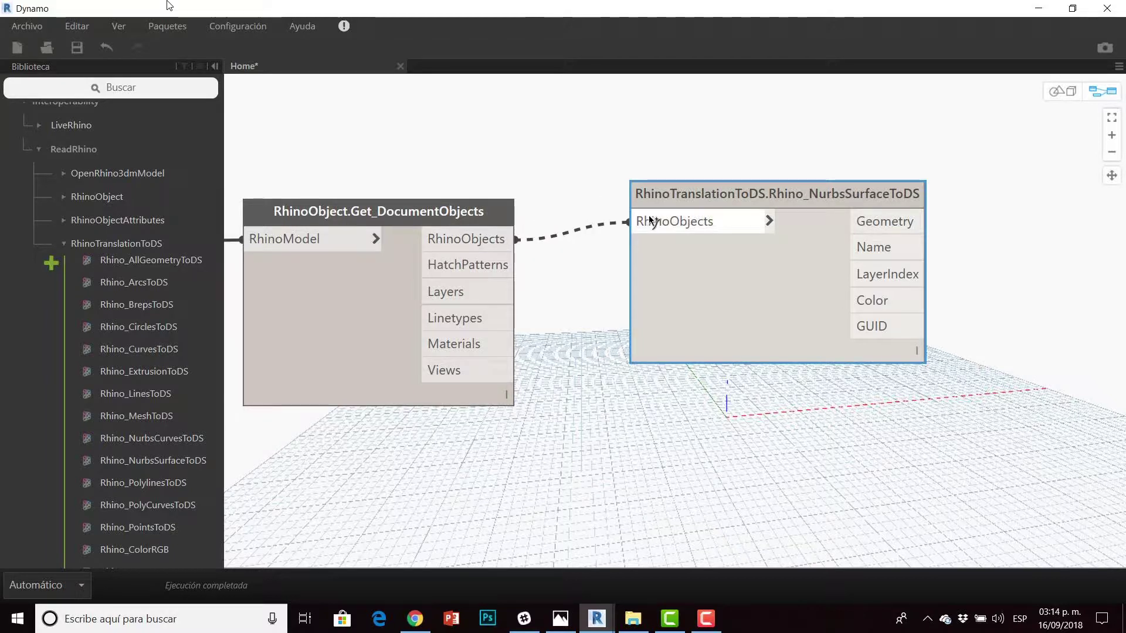
pyautogui.moveTo(515, 241); pyautogui.dragTo(648, 218)
pyautogui.moveTo(581, 339); pyautogui.dragTo(543, 292, button='middle')
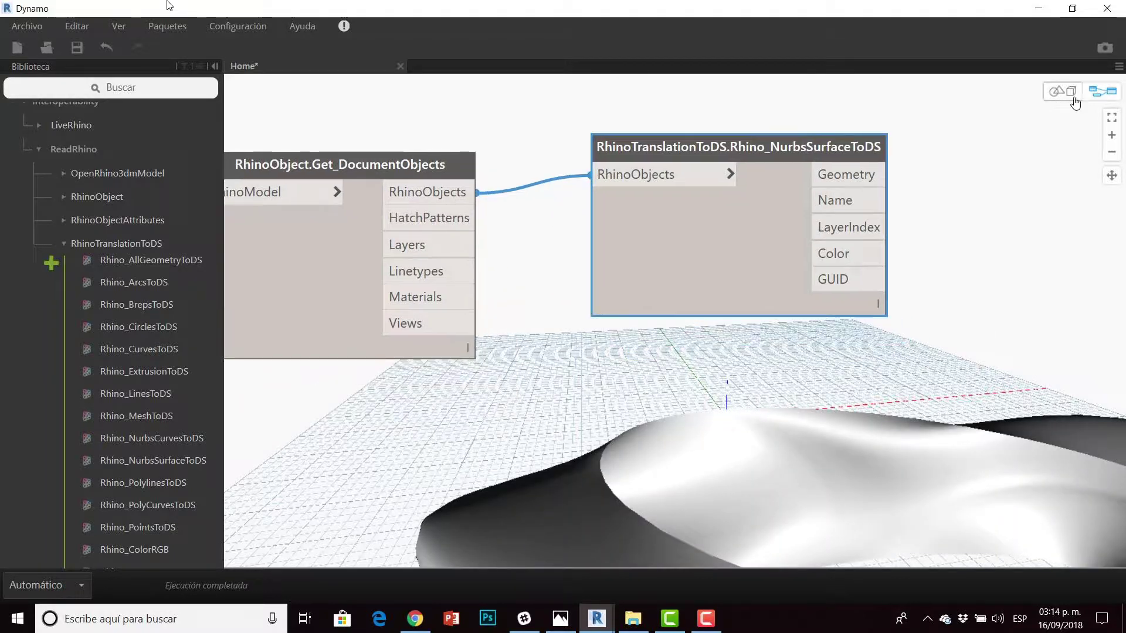
# Orbit the 3D background preview to see the whole twisted ring surface.
pyautogui.hotkey('ctrl', 'b')
pyautogui.scroll(-5, 581, 338)
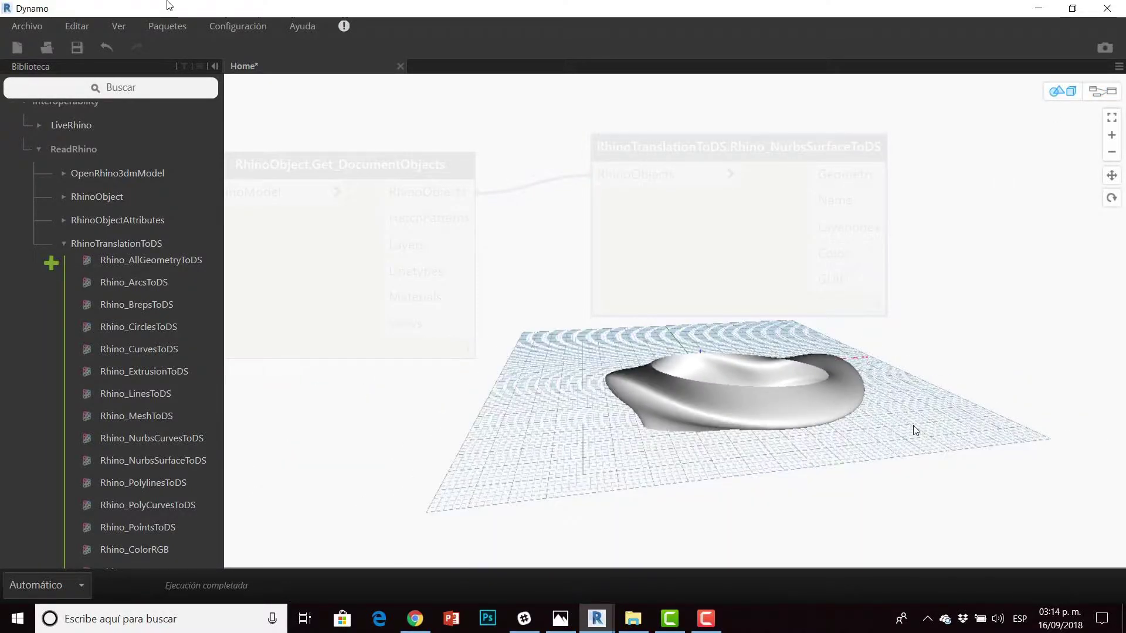
pyautogui.moveTo(913, 426)
pyautogui.mouseDown(button='right')
pyautogui.moveTo(830, 423)
pyautogui.moveTo(804, 385)
pyautogui.moveTo(462, 399)
pyautogui.mouseUp(button='right')
pyautogui.scroll(3, 778, 368)
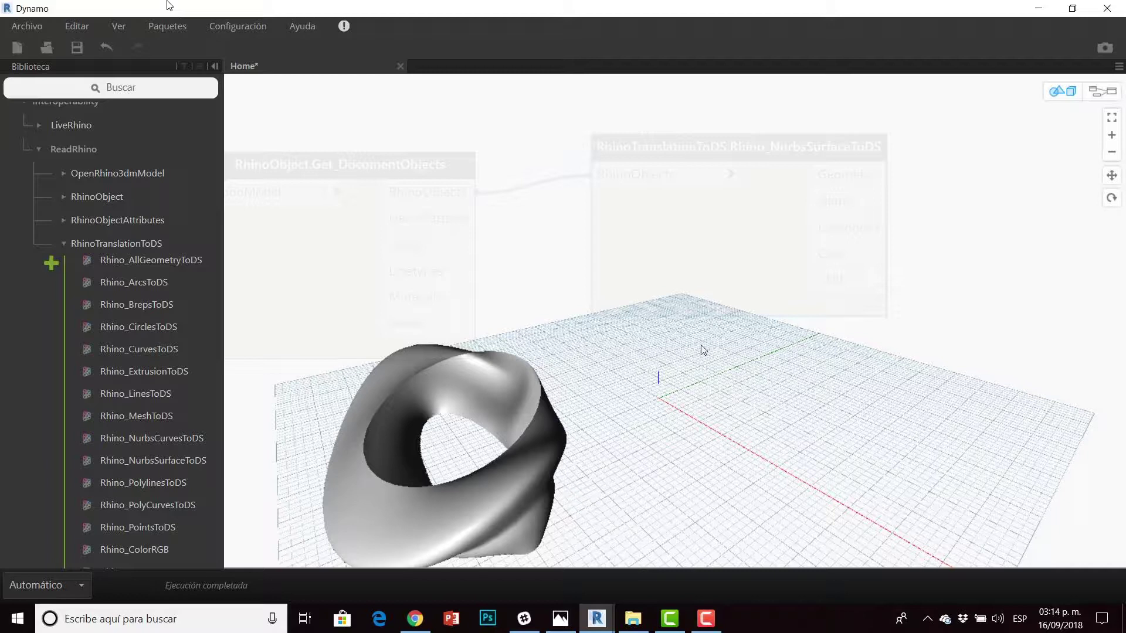
pyautogui.click(1102, 91)
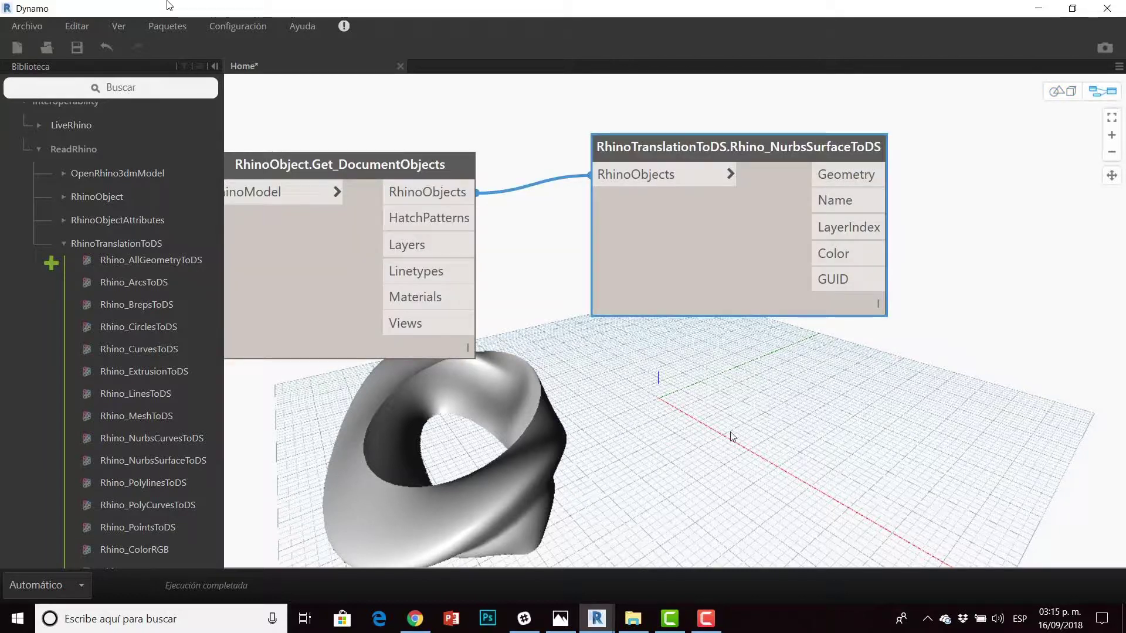
# Pan the node graph, then orbit the preview to a low side view of the surface.
pyautogui.moveTo(730, 437); pyautogui.dragTo(803, 370, button='middle')
pyautogui.scroll(-5, 812, 358)
pyautogui.scroll(-2, 844, 337)
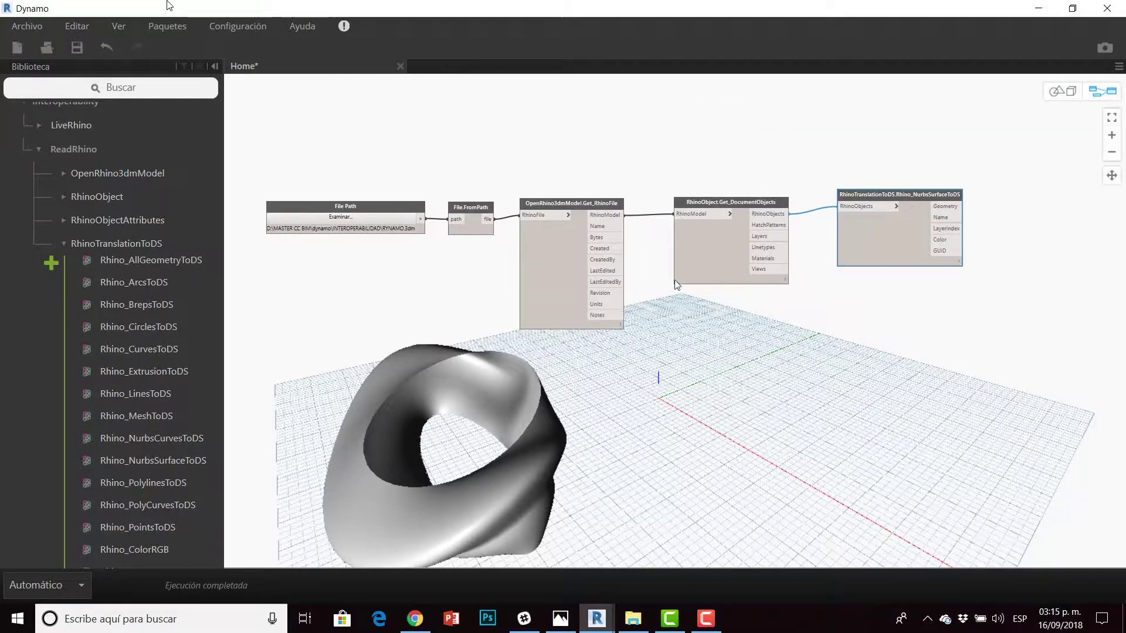
pyautogui.scroll(-2, 651, 387)
pyautogui.scroll(-1, 644, 364)
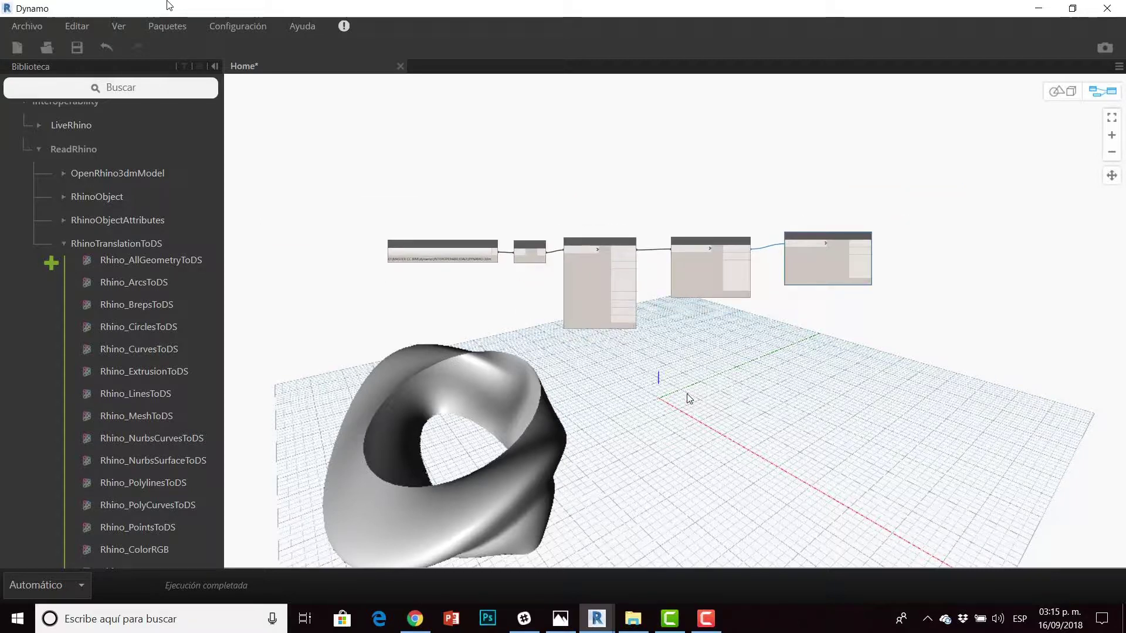
pyautogui.scroll(4, 632, 352)
pyautogui.scroll(-2, 657, 369)
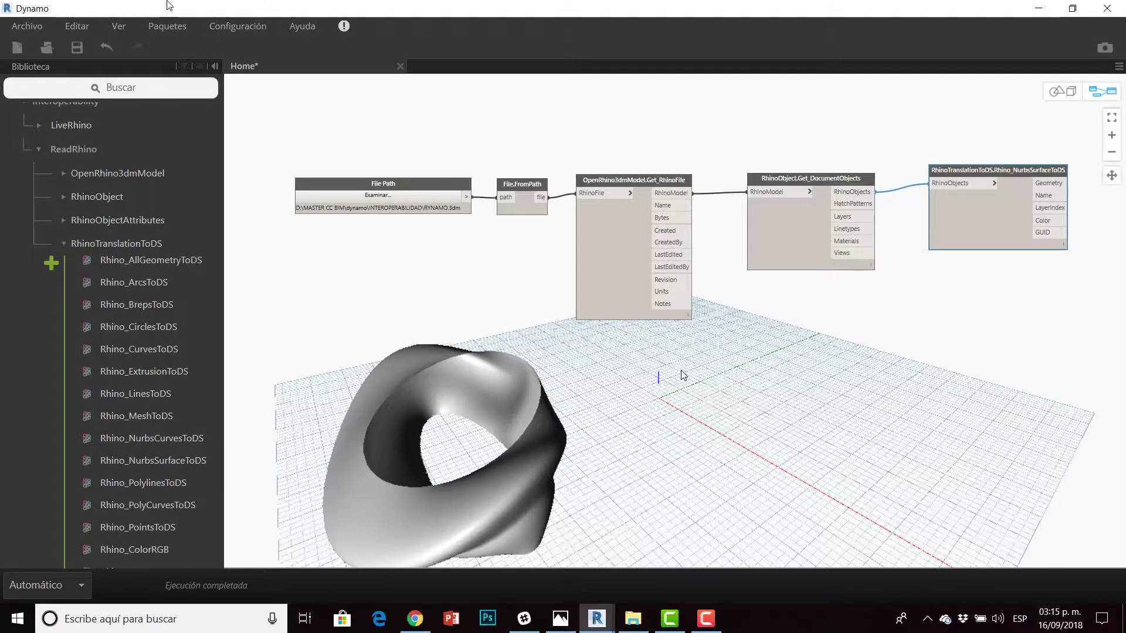
pyautogui.moveTo(810, 340); pyautogui.dragTo(780, 287, button='middle')
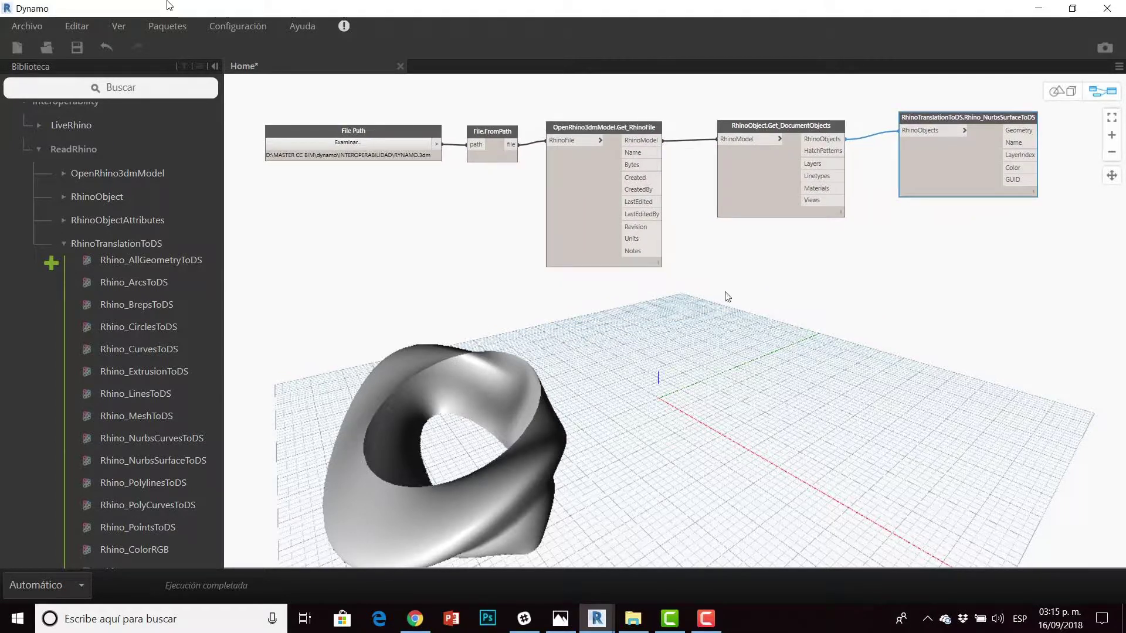
pyautogui.click(1062, 91)
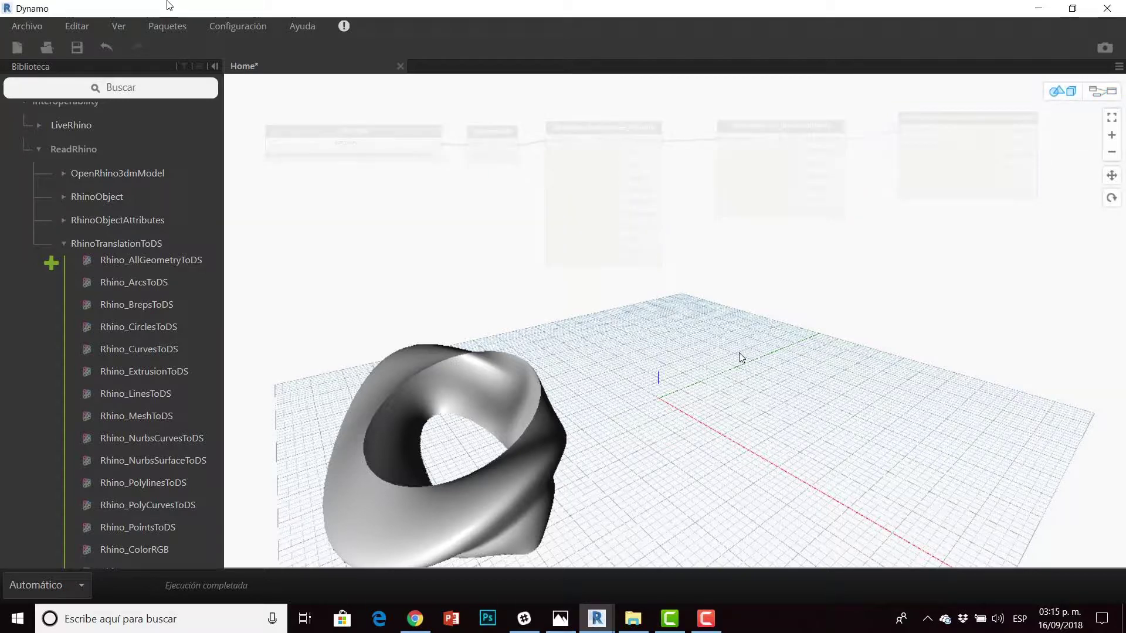
pyautogui.moveTo(778, 329); pyautogui.dragTo(812, 303, button='right')
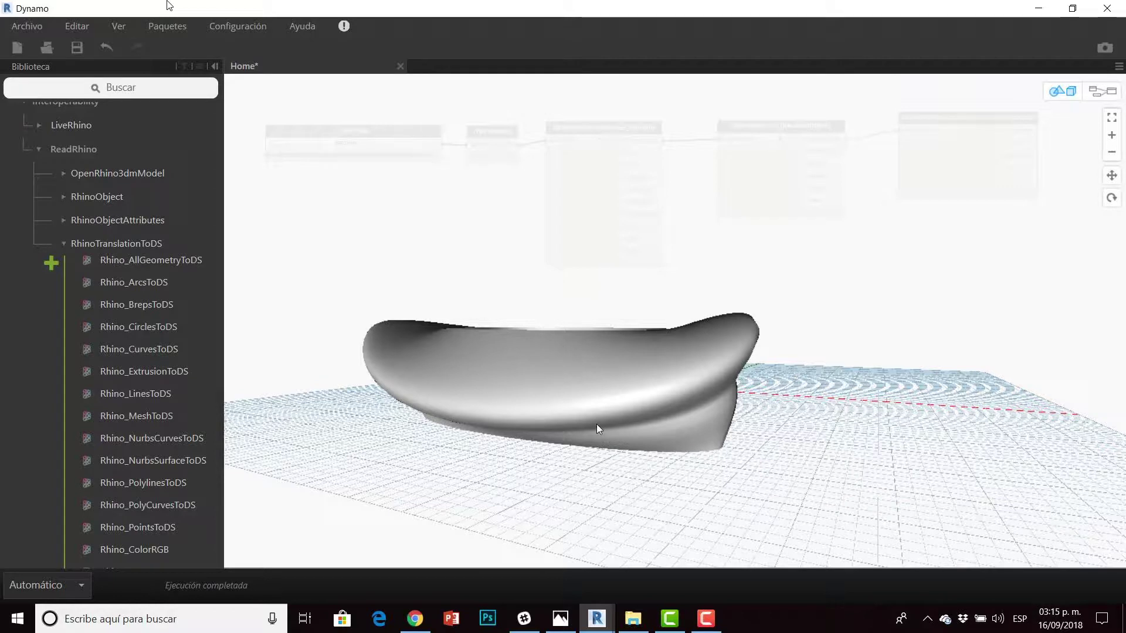
# Minimize Dynamo and set the Nivel 1 plan to high detail and Realista visual style.
pyautogui.click(1038, 8)
pyautogui.moveTo(664, 332); pyautogui.dragTo(634, 314)
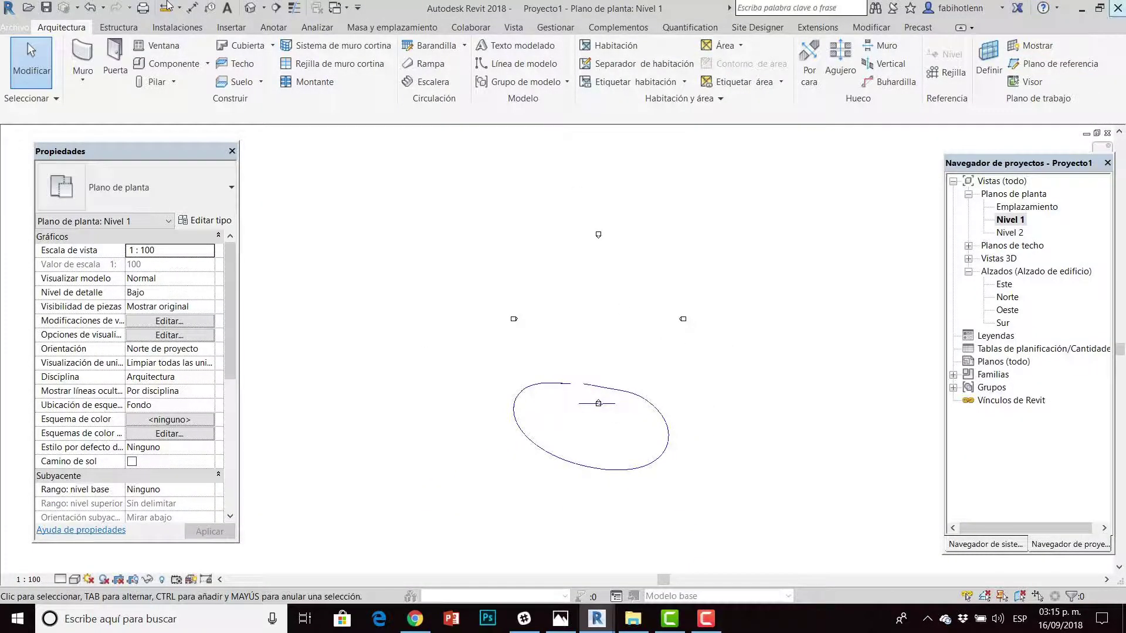
pyautogui.scroll(2, 610, 298)
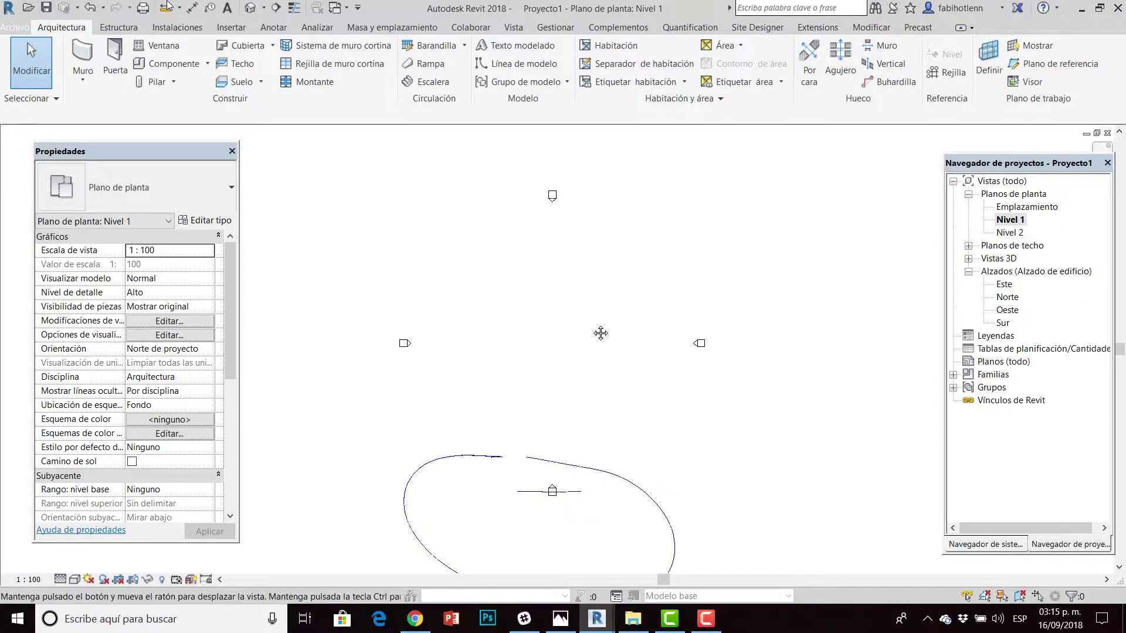
pyautogui.moveTo(525, 431)
pyautogui.mouseDown(button='middle')
pyautogui.moveTo(546, 347)
pyautogui.moveTo(580, 364)
pyautogui.mouseUp(button='middle')
pyautogui.scroll(-1, 586, 351)
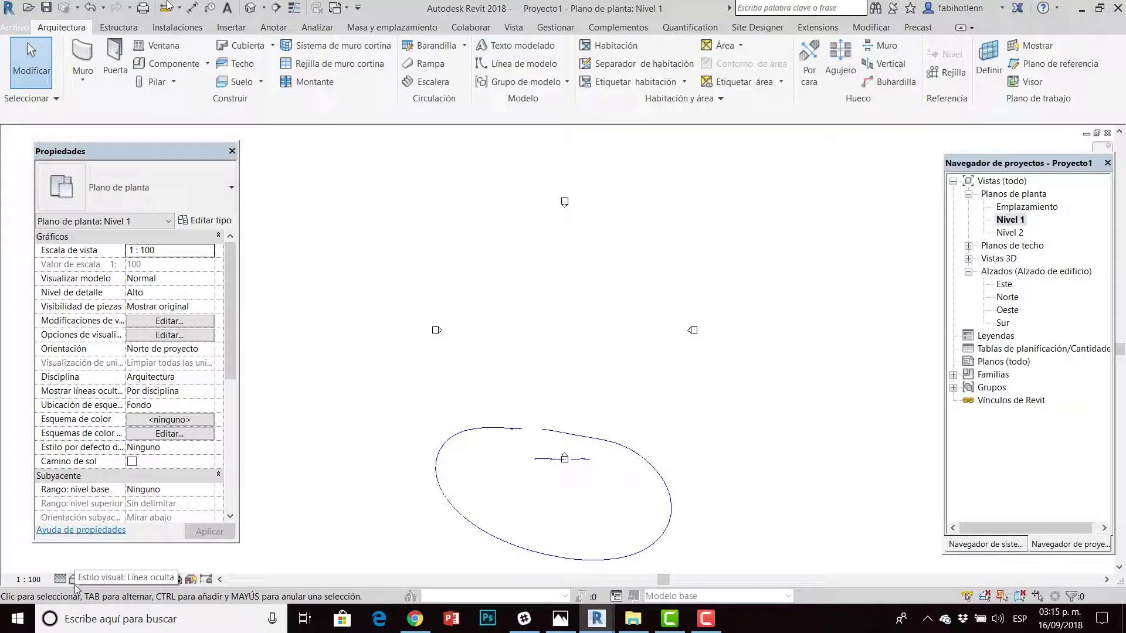
pyautogui.click(75, 584)
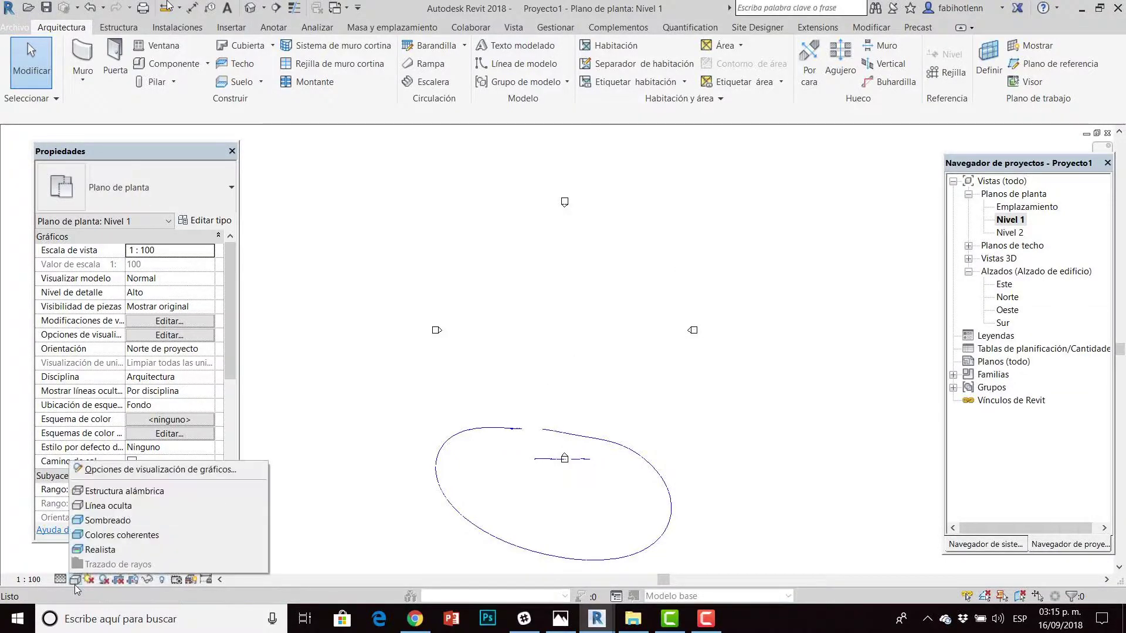
pyautogui.click(95, 549)
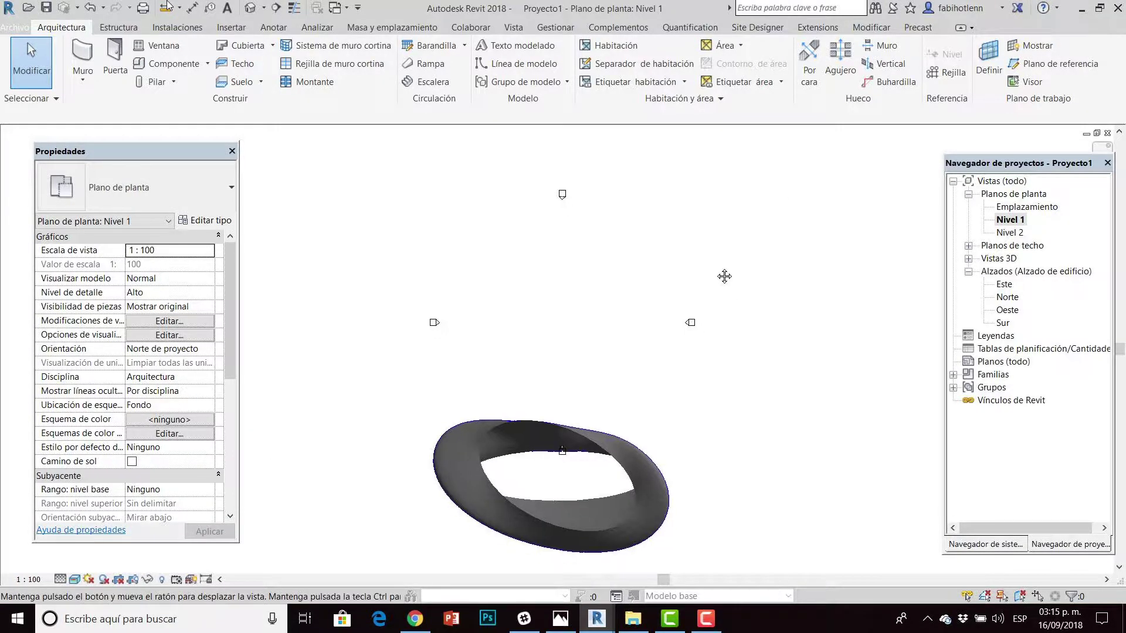
pyautogui.scroll(2, 604, 535)
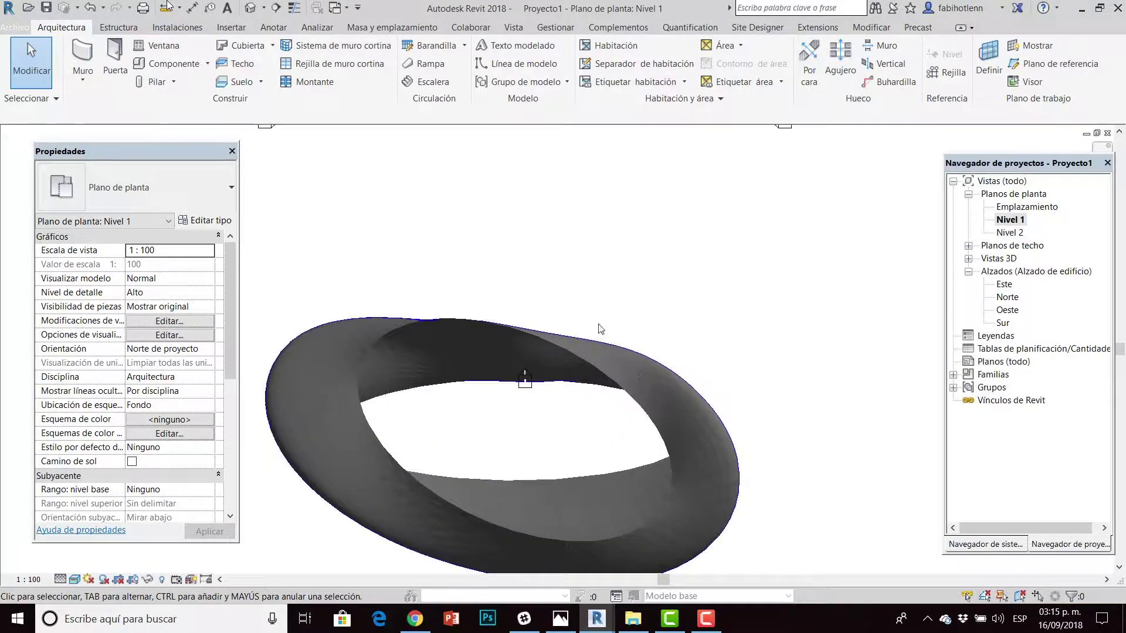
# Open Revit's default 3D view, orbit around the twisted surface, and return to Dynamo.
pyautogui.click(251, 8)
pyautogui.moveTo(632, 353)
pyautogui.keyDown('shift'); pyautogui.mouseDown(button='middle')
pyautogui.moveTo(836, 505)
pyautogui.moveTo(794, 444)
pyautogui.moveTo(586, 381)
pyautogui.mouseUp(button='middle'); pyautogui.keyUp('shift')
pyautogui.scroll(3, 613, 394)
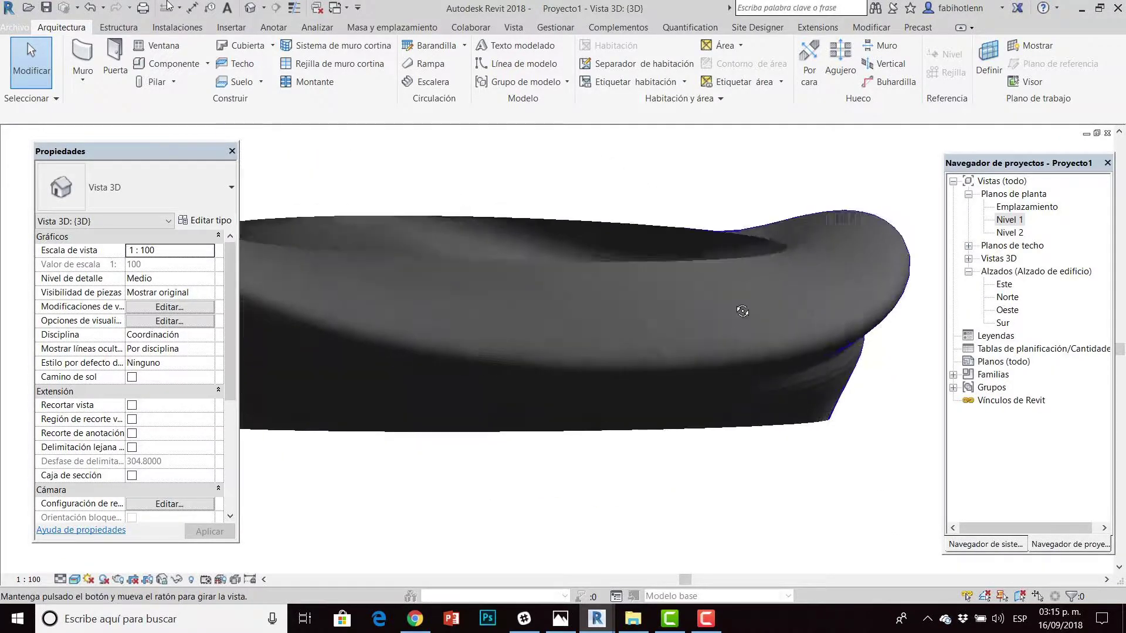
pyautogui.scroll(-2, 586, 382)
pyautogui.press('alt')
pyautogui.moveTo(904, 369)
pyautogui.keyDown('shift'); pyautogui.mouseDown(button='middle')
pyautogui.moveTo(736, 404)
pyautogui.moveTo(603, 335)
pyautogui.moveTo(571, 269)
pyautogui.mouseUp(button='middle'); pyautogui.keyUp('shift')
pyautogui.press('alt')
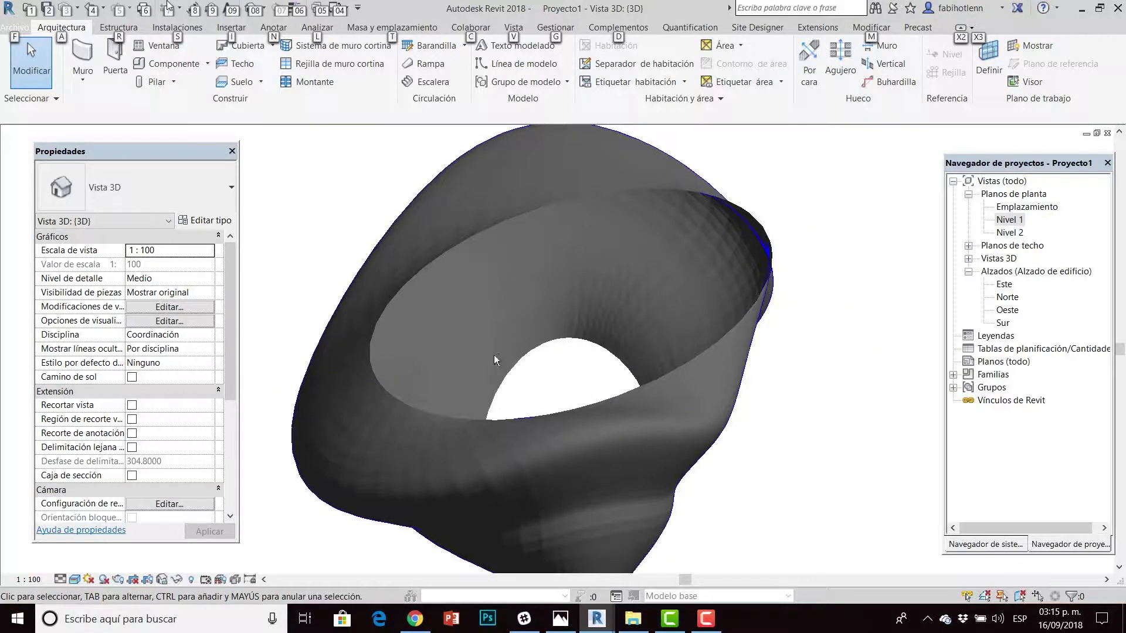
pyautogui.keyDown('shift'); pyautogui.moveTo(492, 357); pyautogui.dragTo(653, 346, button='middle'); pyautogui.keyUp('shift')
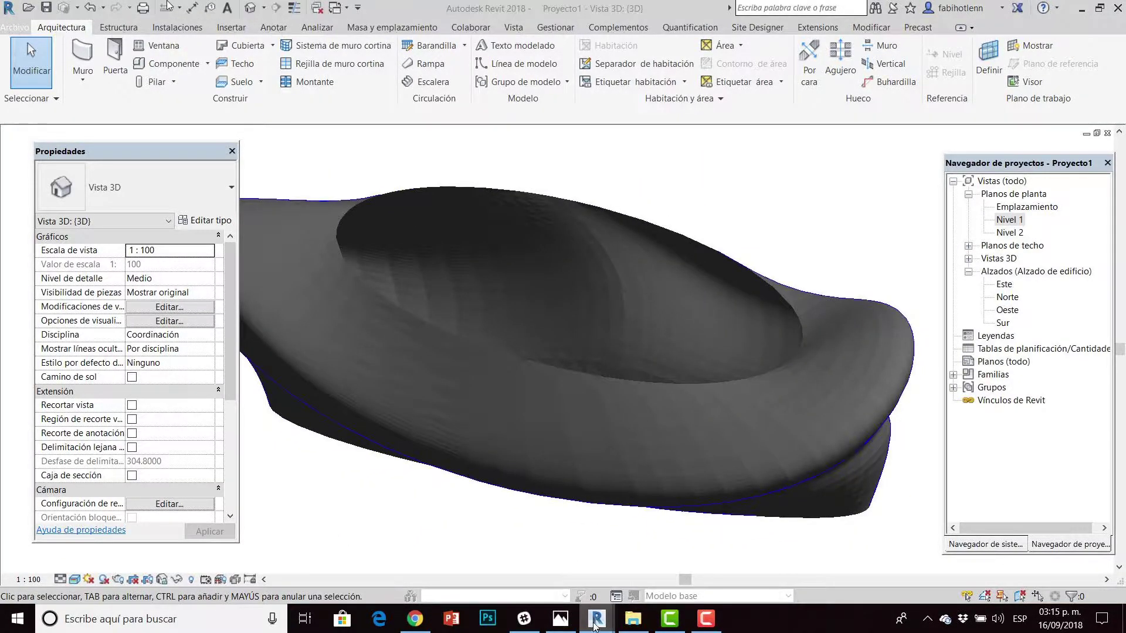
pyautogui.moveTo(596, 617)
pyautogui.click(679, 541)
# Return to graph editing and collapse the RhinoTranslationToDS and Interoperability library groups.
pyautogui.scroll(3, 648, 303)
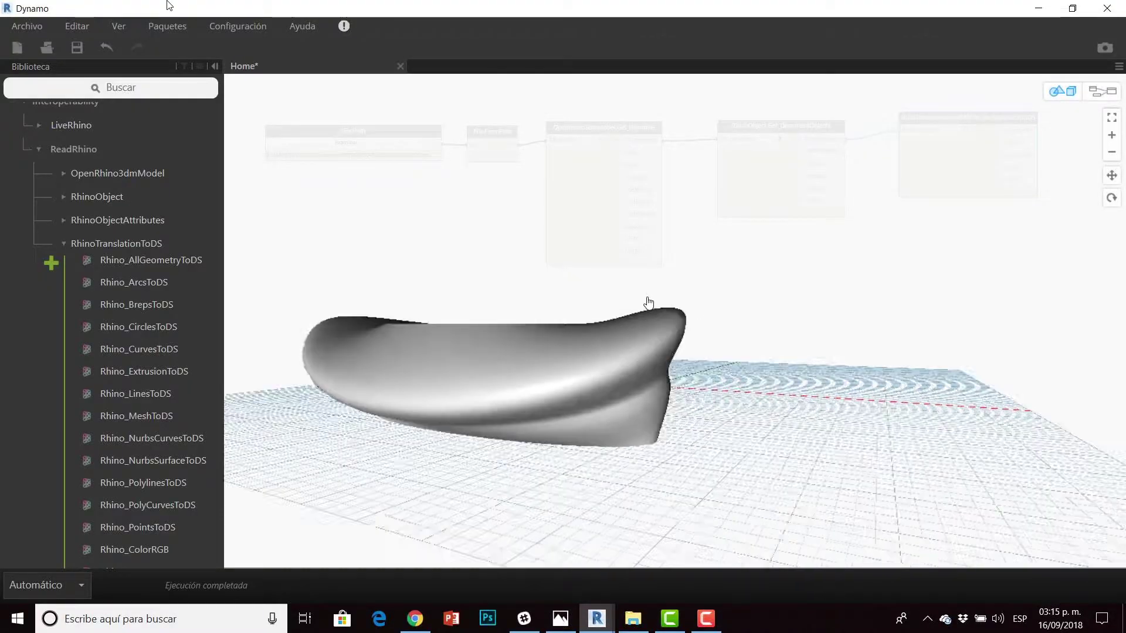
pyautogui.scroll(3, 647, 304)
pyautogui.click(1103, 91)
pyautogui.scroll(-1, 880, 211)
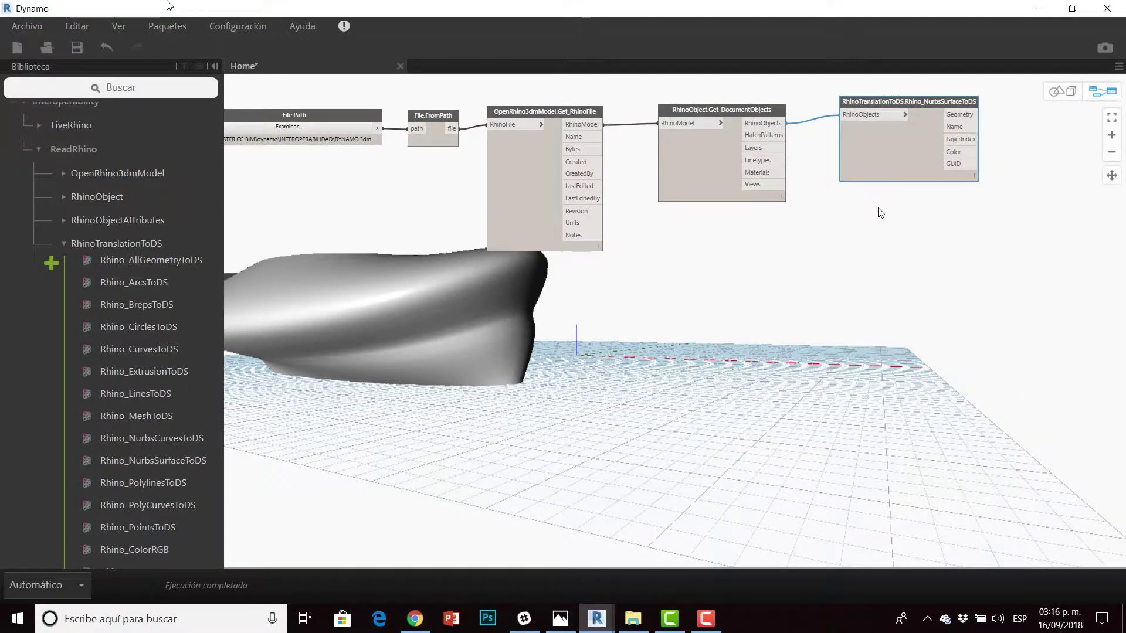
pyautogui.scroll(-1, 805, 251)
pyautogui.click(157, 243)
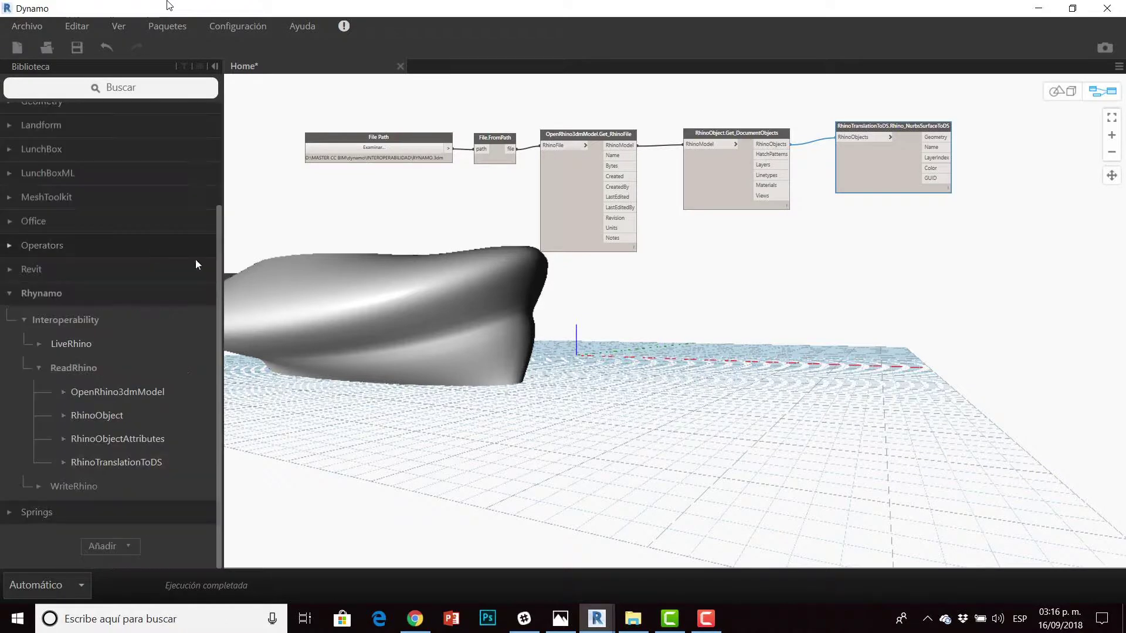
pyautogui.click(44, 323)
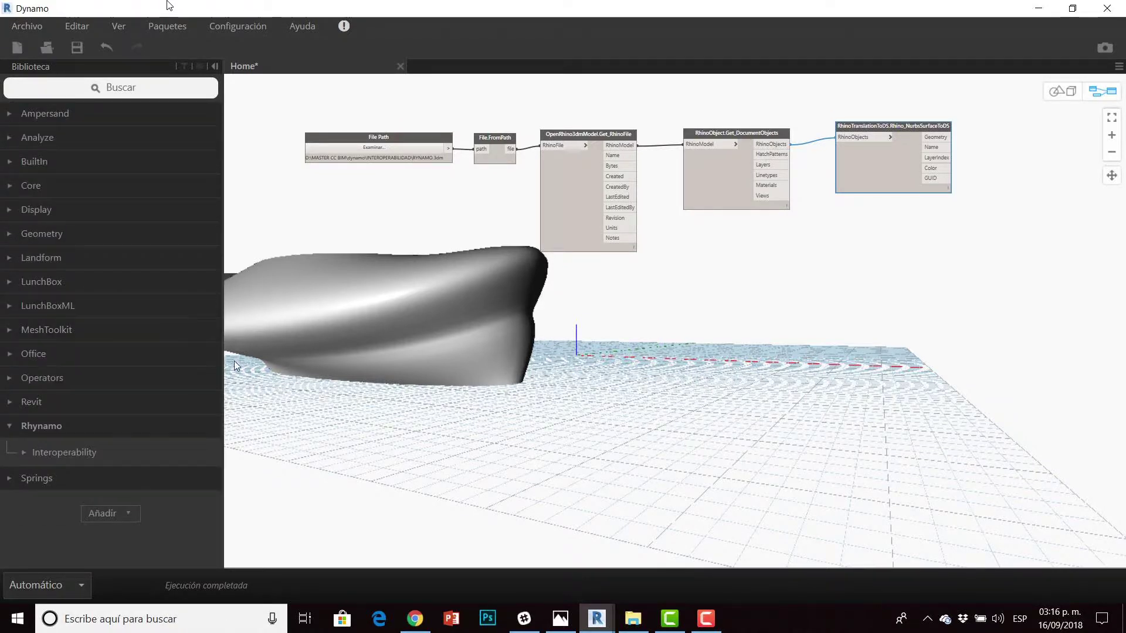
pyautogui.moveTo(770, 319); pyautogui.dragTo(811, 286, button='middle')
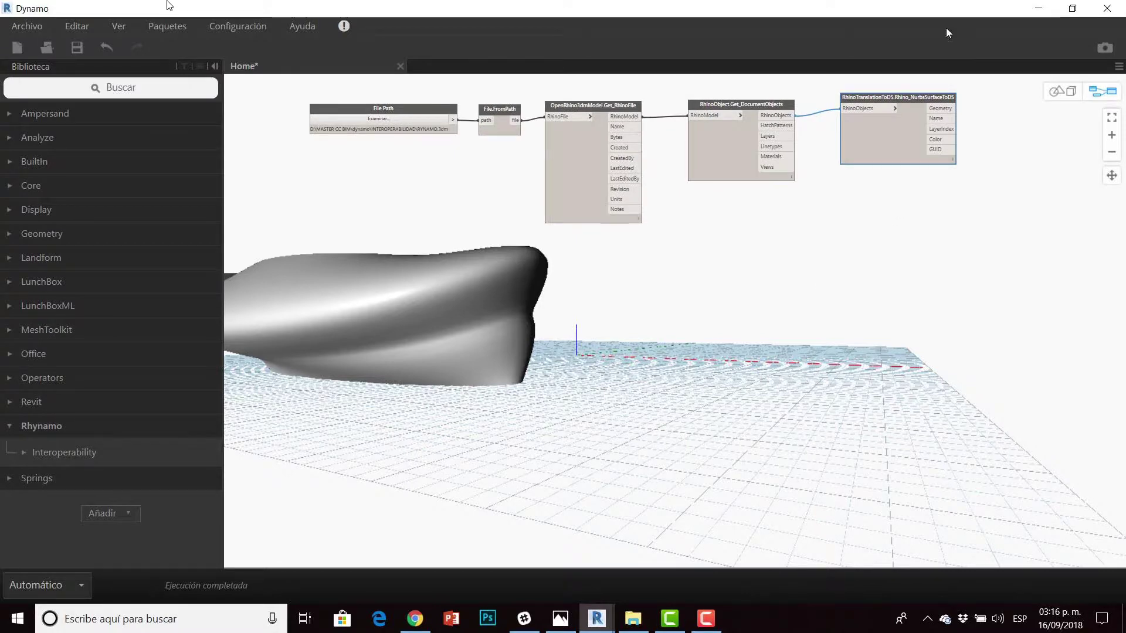
# Orbit the 3D preview from above until the surface's hollow top shows.
pyautogui.click(1055, 91)
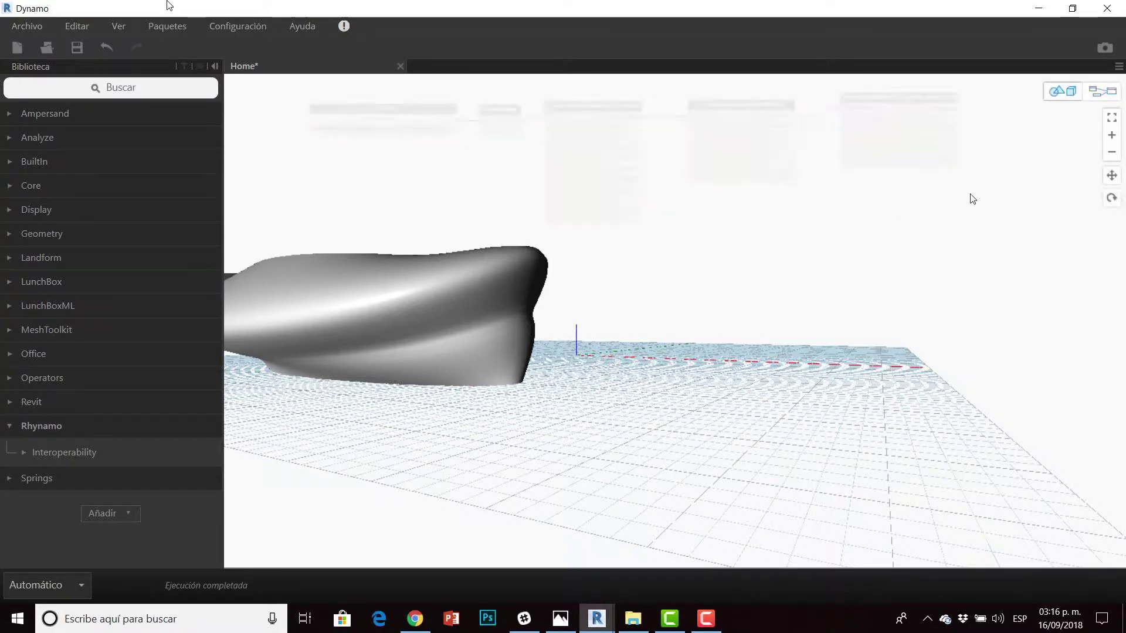
pyautogui.moveTo(472, 362)
pyautogui.mouseDown(button='right')
pyautogui.moveTo(529, 385)
pyautogui.moveTo(543, 382)
pyautogui.moveTo(515, 370)
pyautogui.moveTo(475, 377)
pyautogui.moveTo(490, 352)
pyautogui.moveTo(674, 319)
pyautogui.mouseUp(button='right')
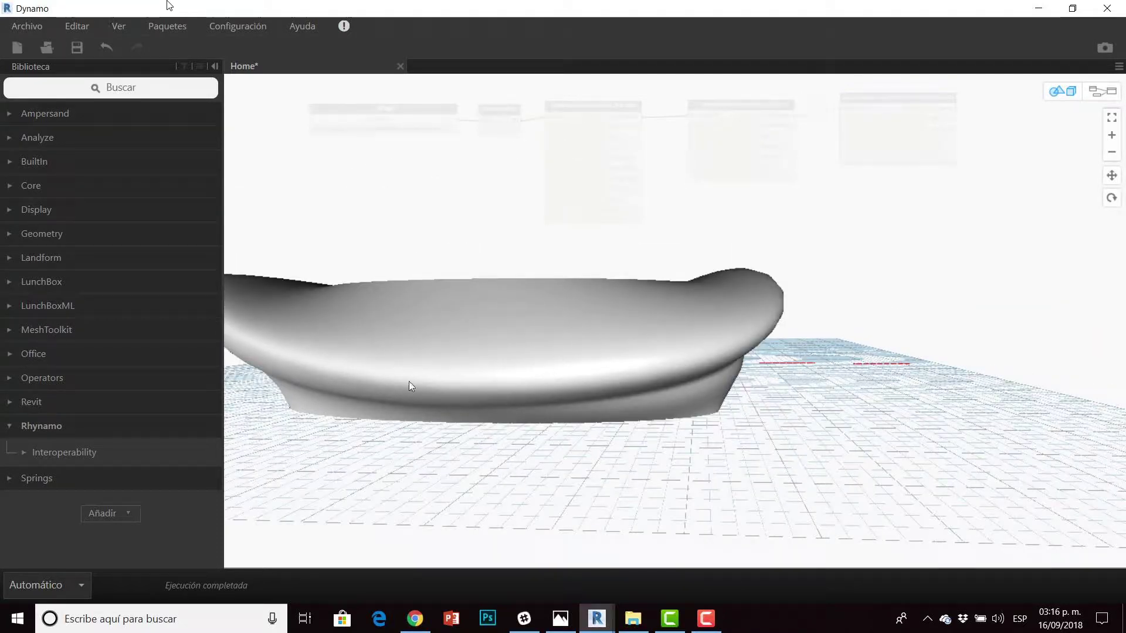
pyautogui.moveTo(741, 334)
pyautogui.mouseDown(button='right')
pyautogui.moveTo(733, 316)
pyautogui.moveTo(490, 258)
pyautogui.mouseUp(button='right')
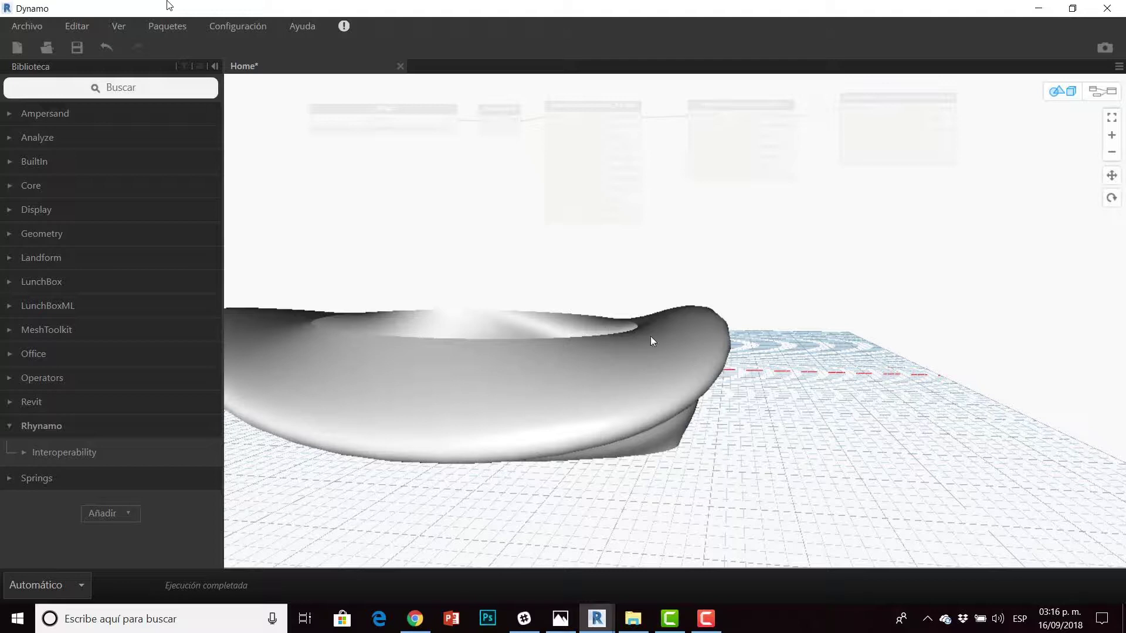
# Return to the node graph and bring the Rhino translation nodes into view.
pyautogui.click(1102, 91)
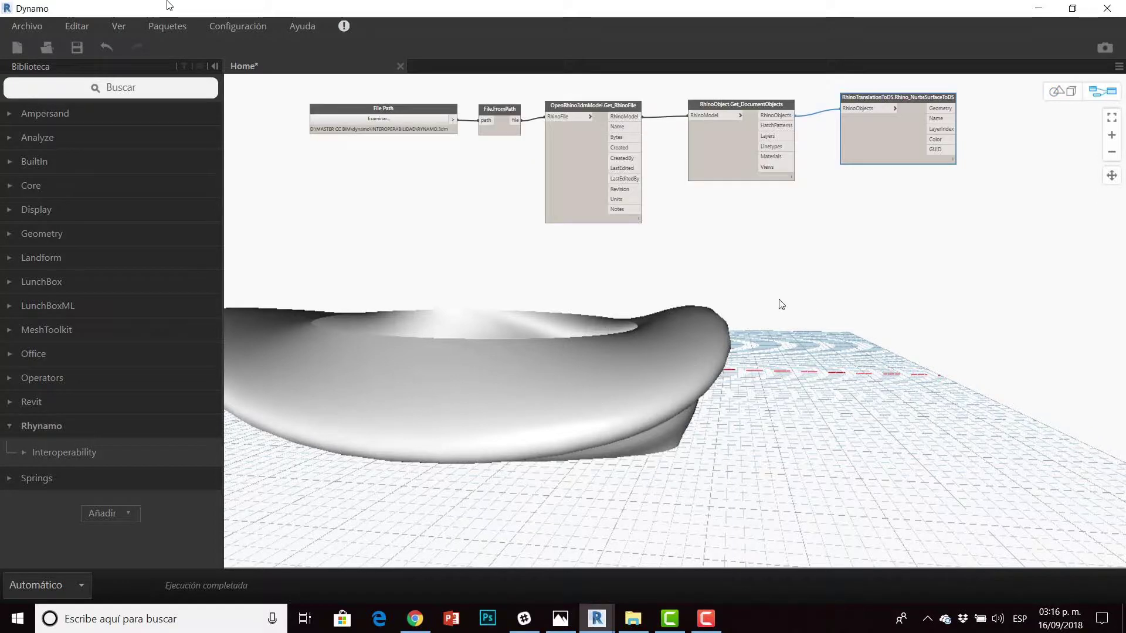
pyautogui.moveTo(700, 289); pyautogui.dragTo(745, 243, button='middle')
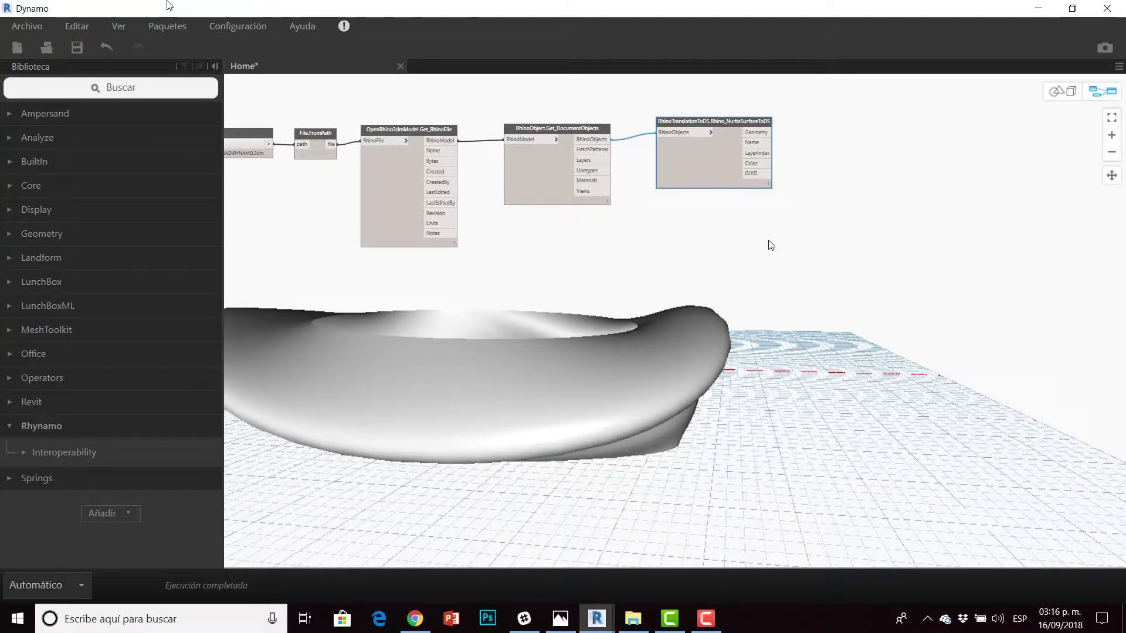
pyautogui.click(705, 618)
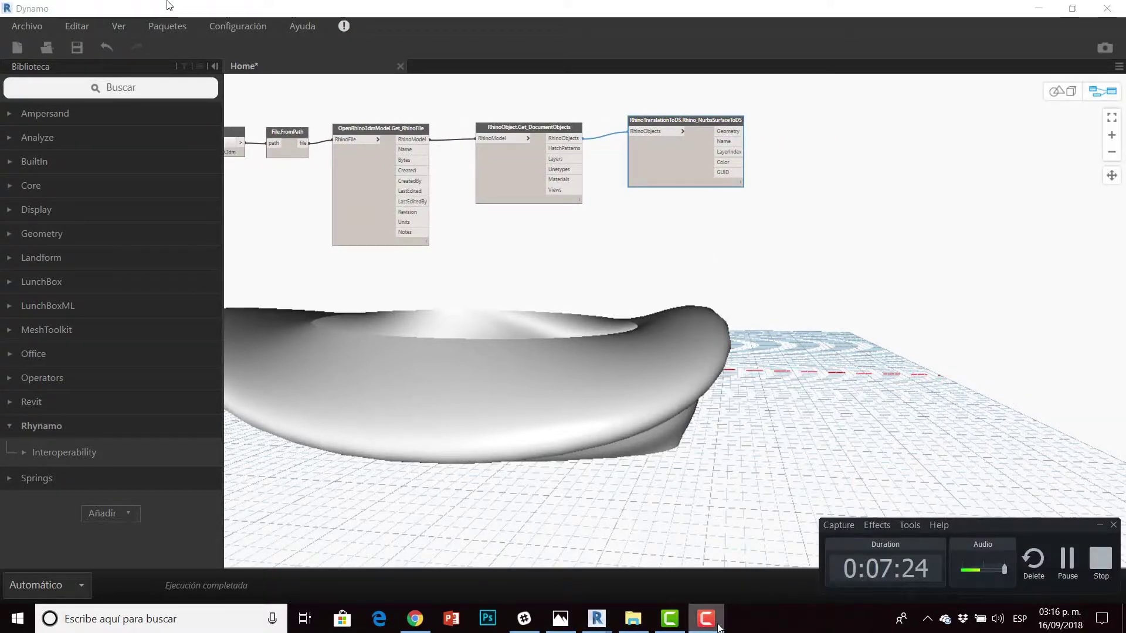
pyautogui.scroll(2, 826, 252)
pyautogui.scroll(2, 766, 238)
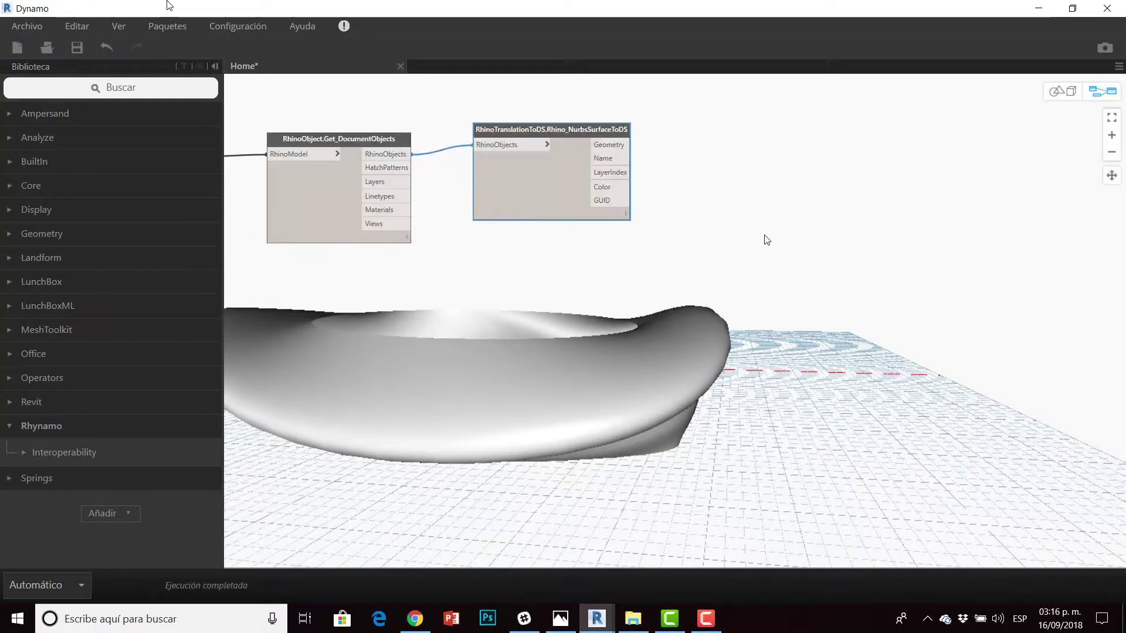
# Expand the NurbsSurfaceToDS output preview to confirm it returns a NurbsSurface, then close it.
pyautogui.moveTo(624, 216)
pyautogui.click(612, 231)
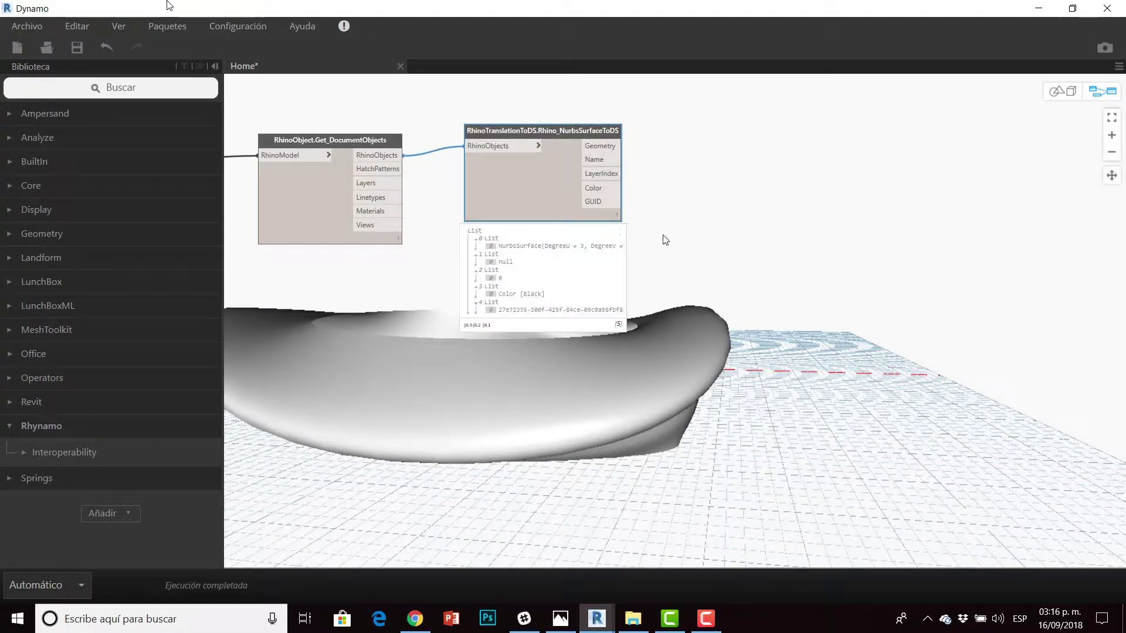
pyautogui.moveTo(544, 128); pyautogui.dragTo(551, 136)
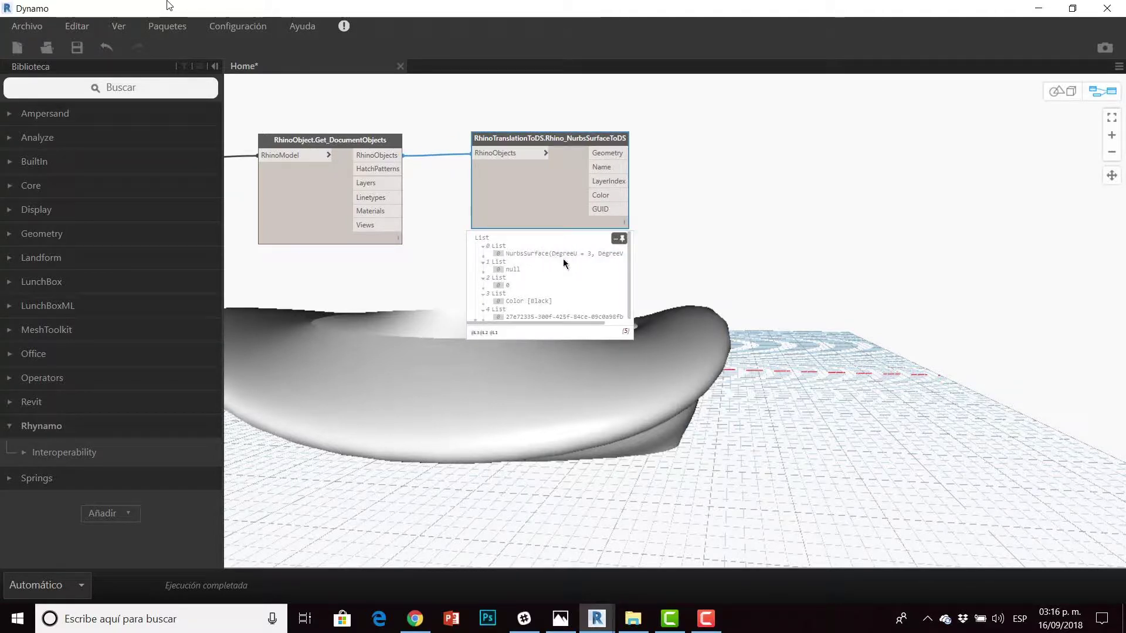
pyautogui.scroll(-1, 535, 299)
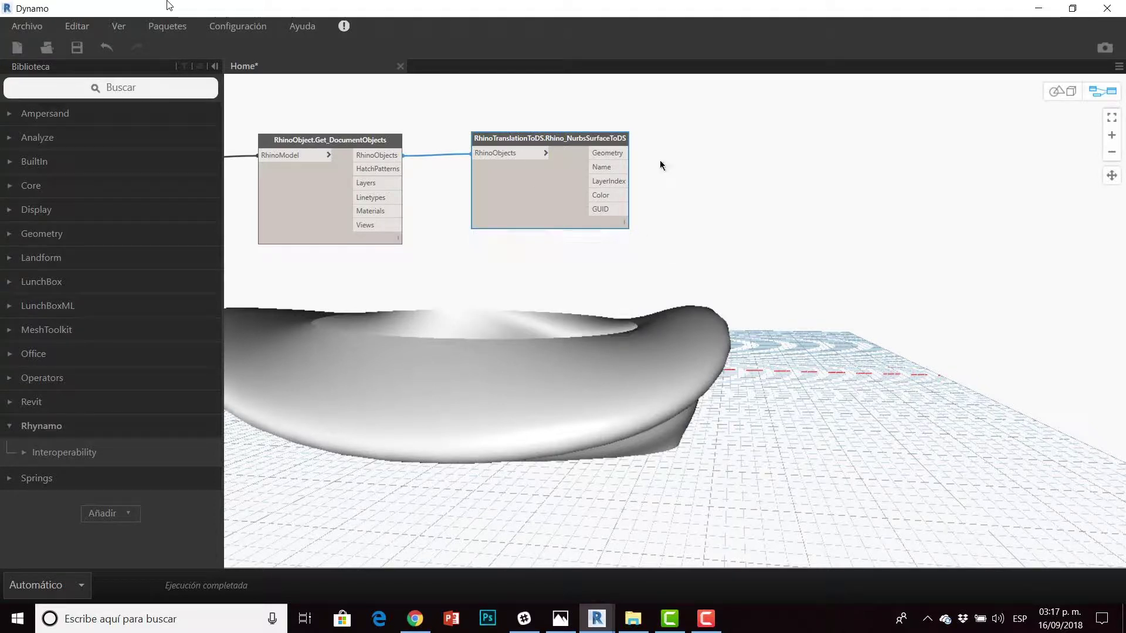
pyautogui.moveTo(743, 224); pyautogui.dragTo(719, 206, button='middle')
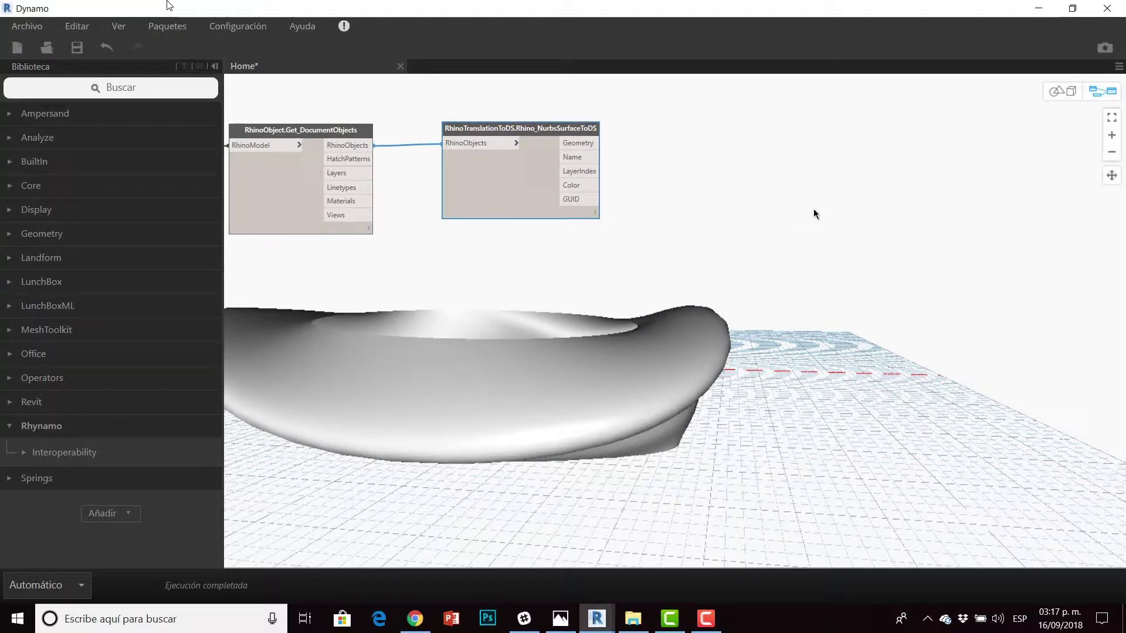
pyautogui.moveTo(688, 284); pyautogui.dragTo(636, 298, button='middle')
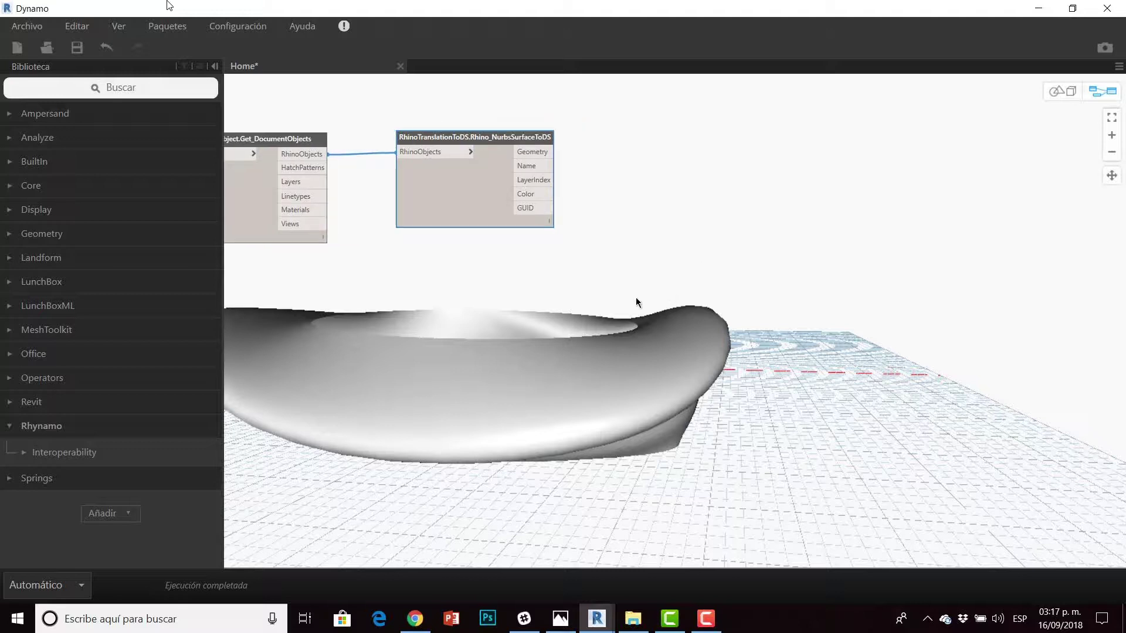
# Add a Surface.PointAtParameter node via a 'SURFACE POINT' search, placed right of the Rhino nodes.
pyautogui.rightClick(677, 274)
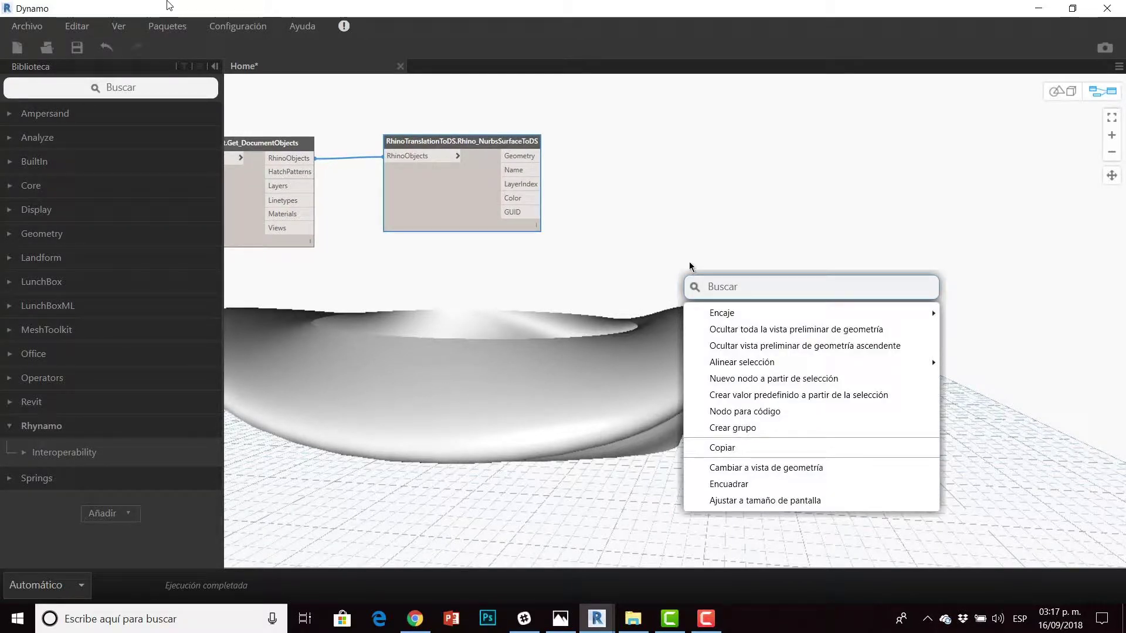
pyautogui.write('SURFACE')
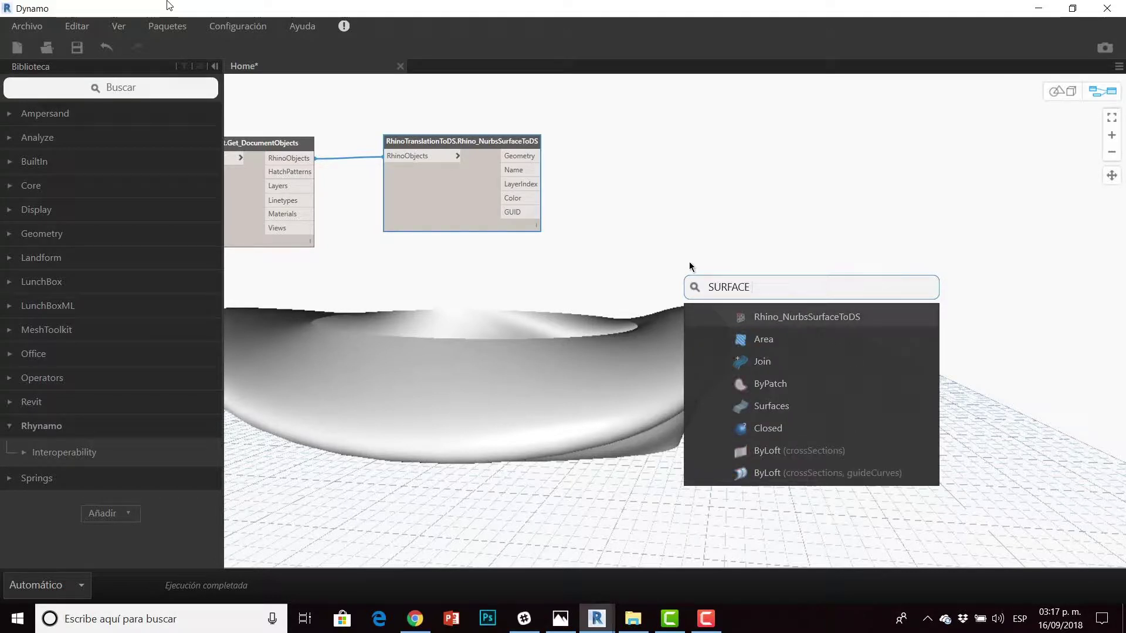
pyautogui.write(' POINT')
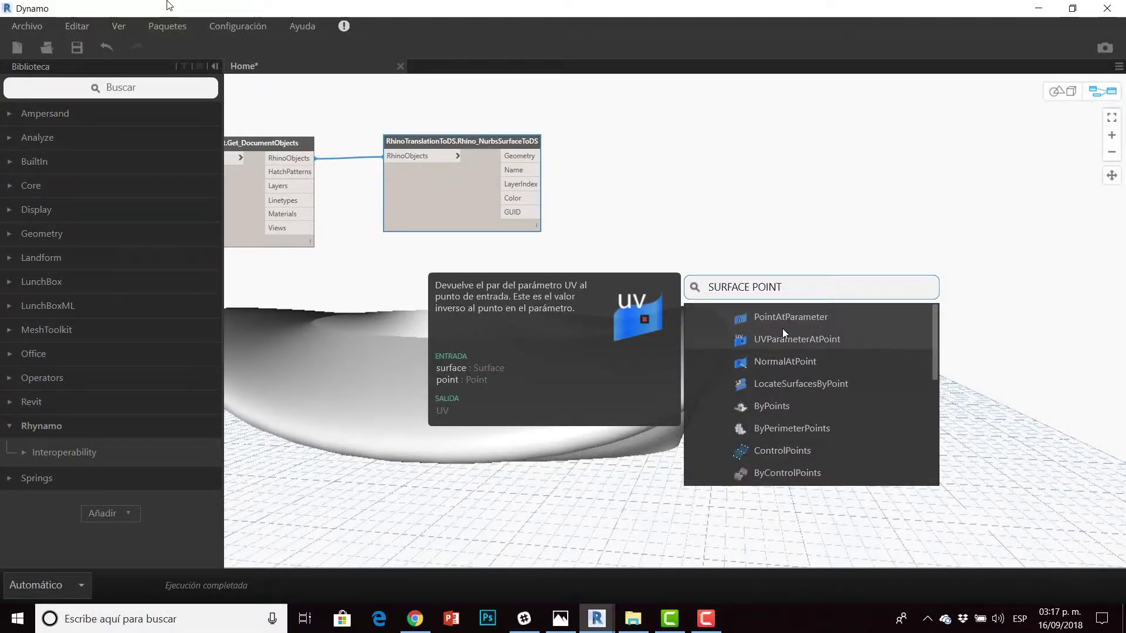
pyautogui.click(779, 318)
pyautogui.moveTo(814, 323)
pyautogui.mouseDown()
pyautogui.moveTo(702, 172)
pyautogui.moveTo(709, 135)
pyautogui.mouseUp()
# Wire the Rhino surface's Geometry output into PointAtParameter's surface input and reposition the node.
pyautogui.click(525, 158)
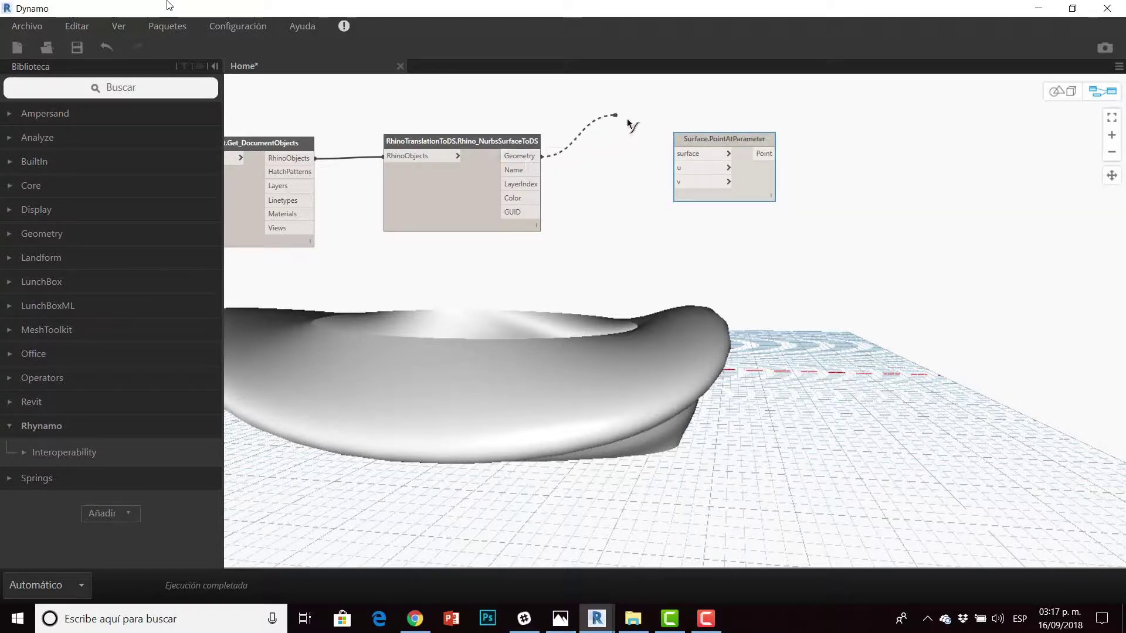
pyautogui.click(686, 153)
pyautogui.moveTo(708, 249); pyautogui.dragTo(675, 243, button='middle')
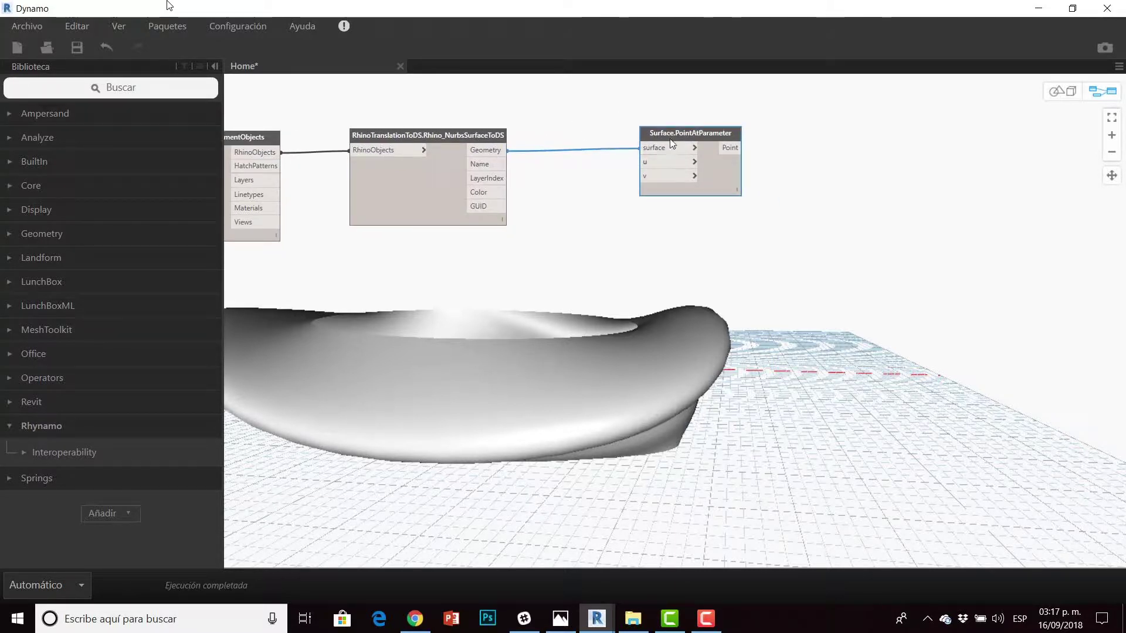
pyautogui.moveTo(672, 143); pyautogui.dragTo(702, 141)
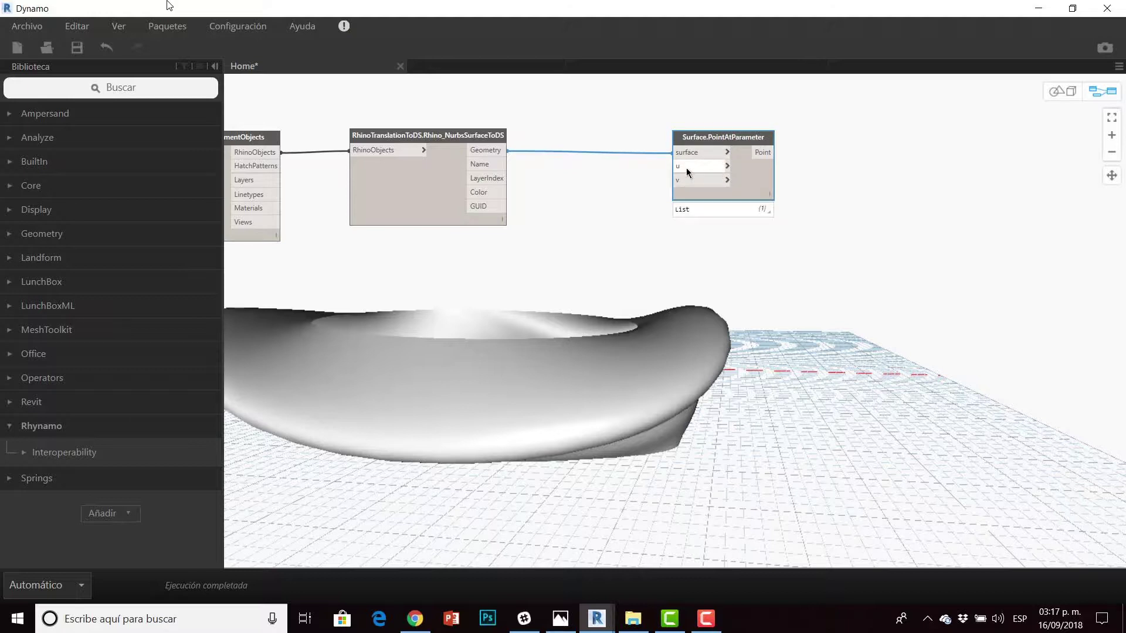
pyautogui.moveTo(677, 179)
pyautogui.scroll(1, 650, 220)
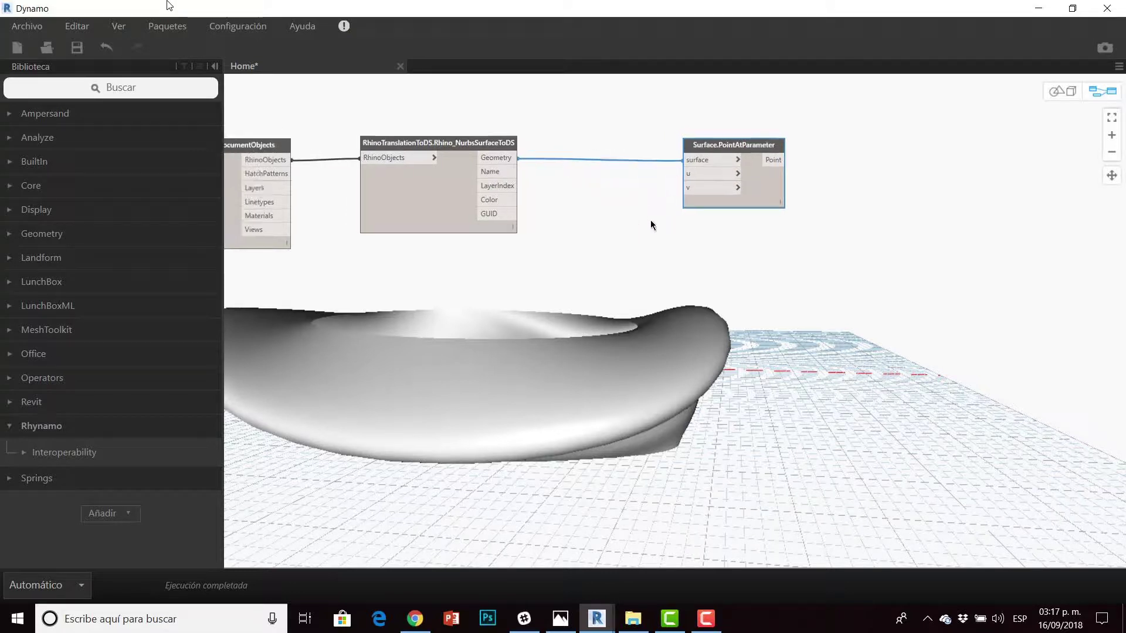
pyautogui.scroll(1, 676, 187)
pyautogui.moveTo(632, 206); pyautogui.dragTo(664, 220, button='middle')
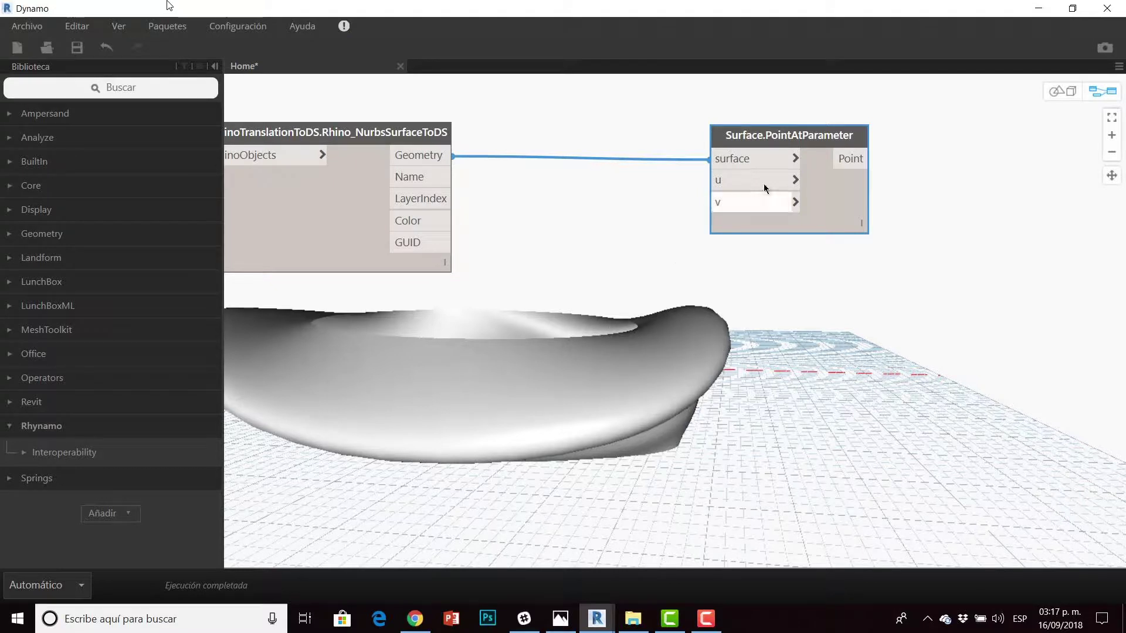
pyautogui.moveTo(751, 144); pyautogui.dragTo(810, 139)
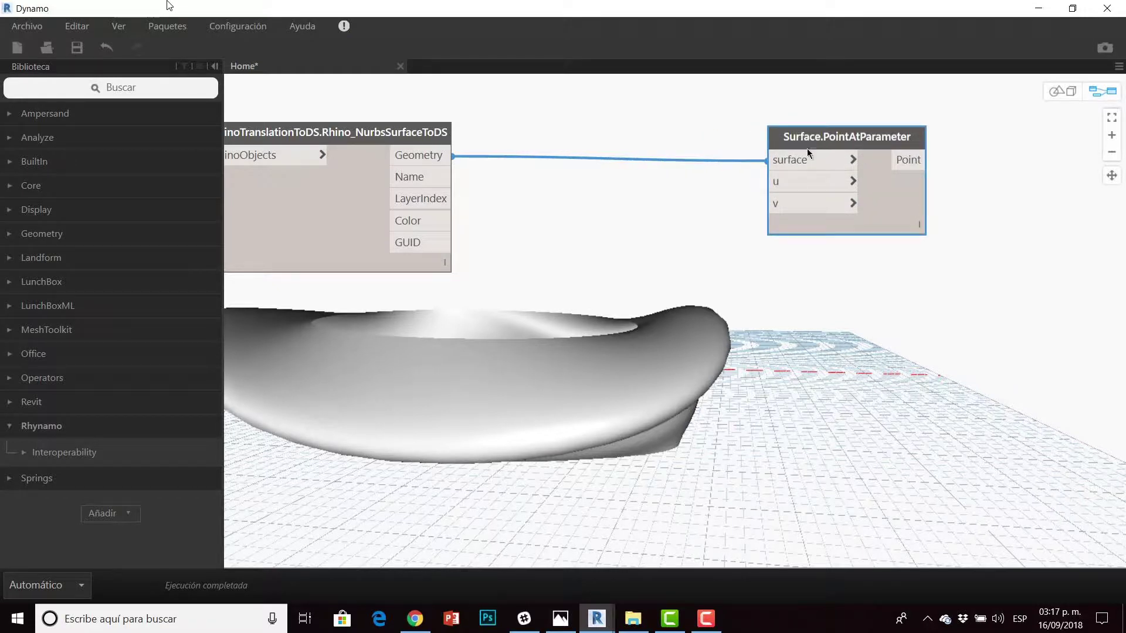
# Create a Code Block below PointAtParameter and delete the accidental second one.
pyautogui.doubleClick(741, 289)
pyautogui.moveTo(765, 277); pyautogui.dragTo(765, 323)
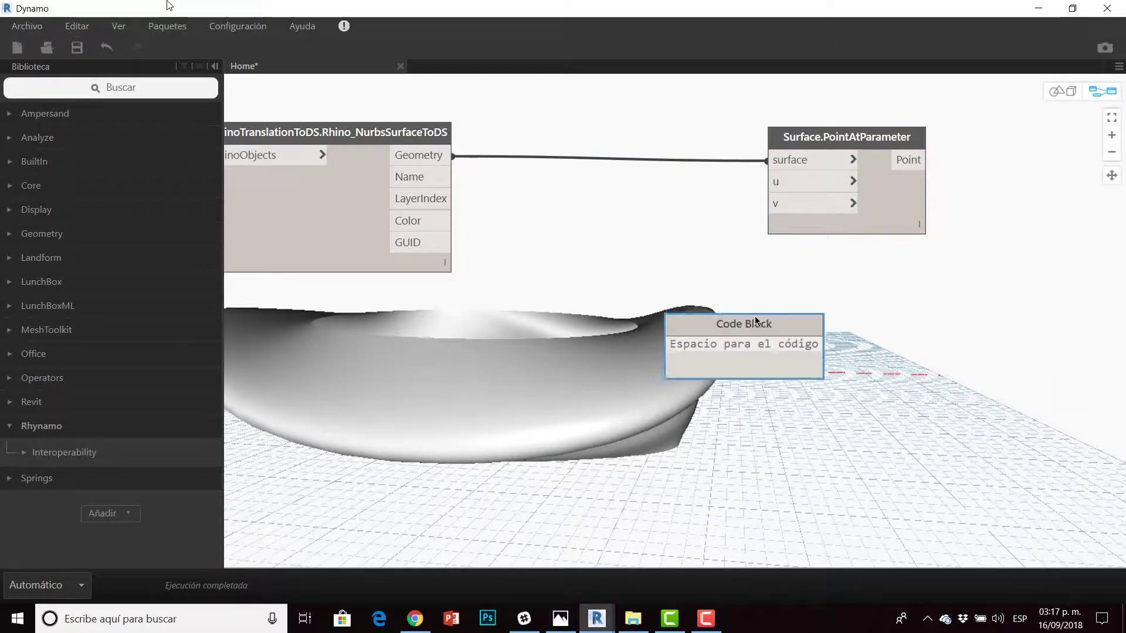
pyautogui.doubleClick(932, 376)
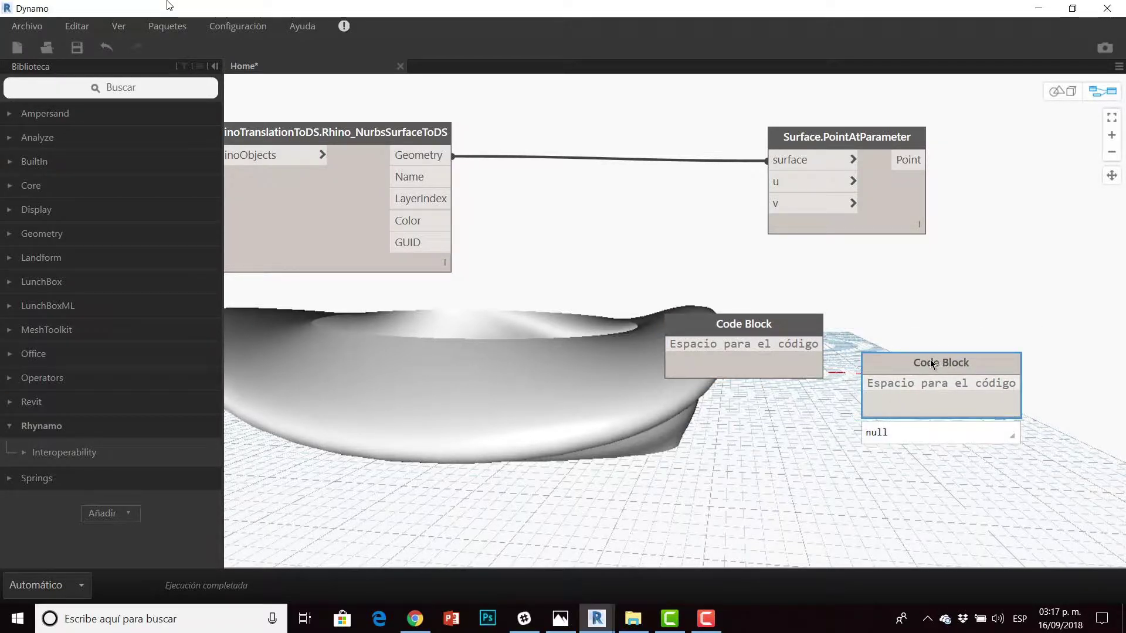
pyautogui.press('Delete')
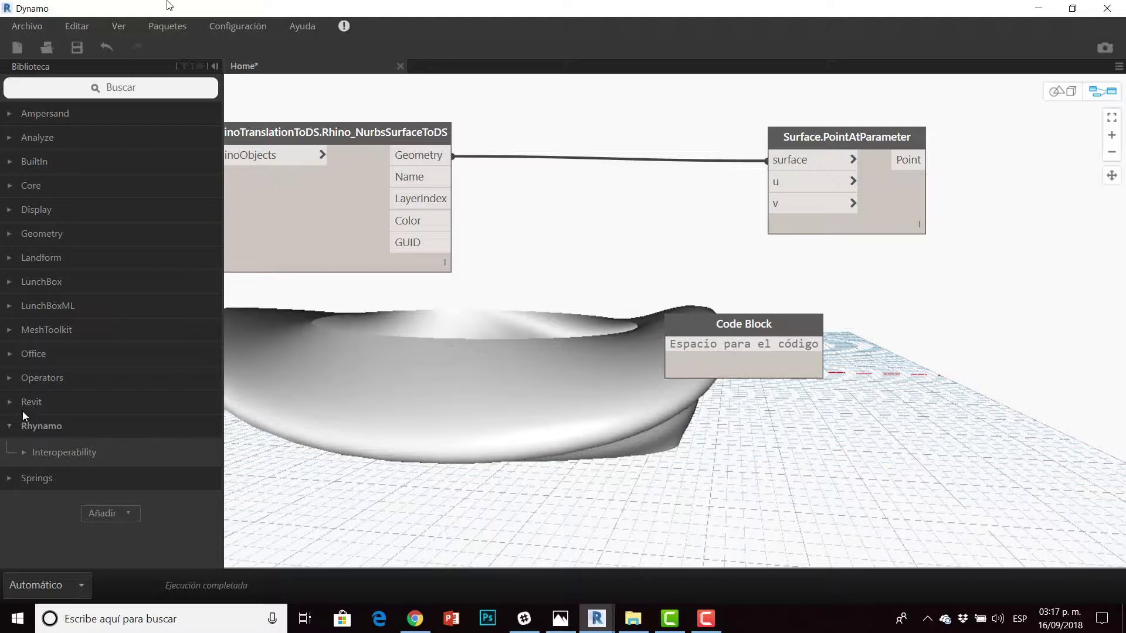
# Browse the Rhynamo ReadRhino nodes, then position the Code Block and enter its code field.
pyautogui.click(44, 447)
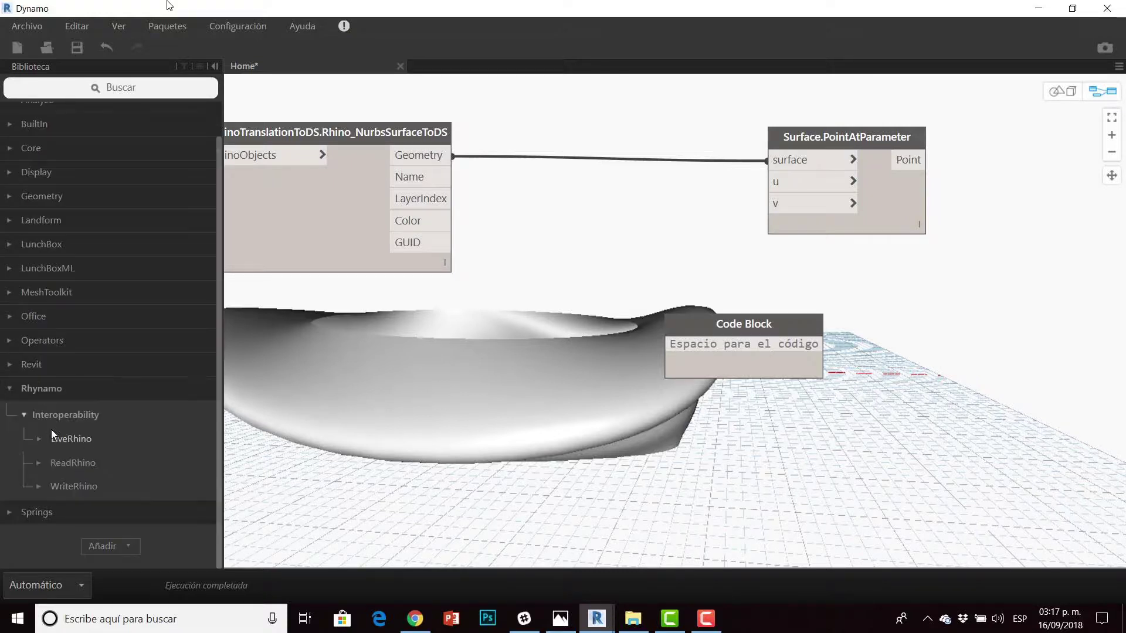
pyautogui.click(72, 463)
pyautogui.scroll(-3, 128, 501)
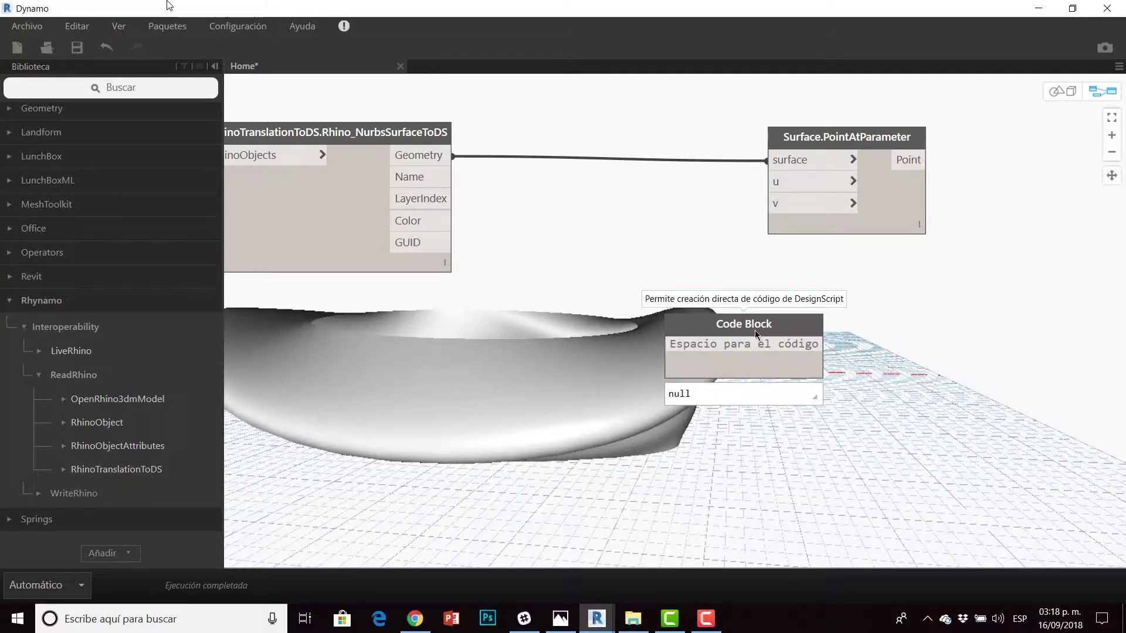
pyautogui.moveTo(755, 329); pyautogui.dragTo(782, 327)
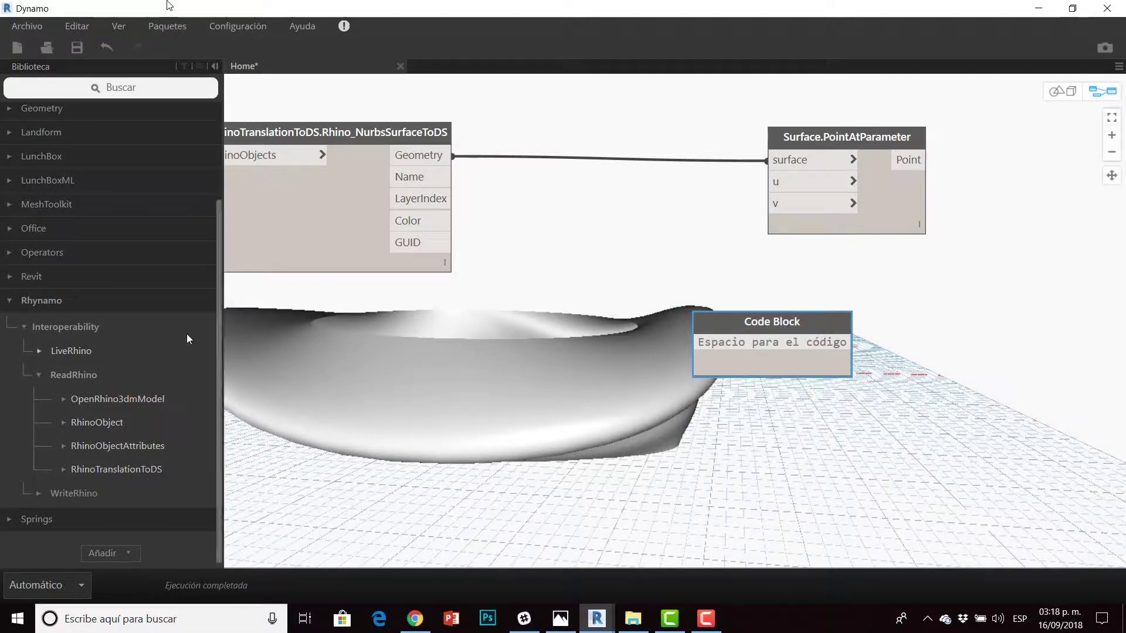
pyautogui.click(69, 307)
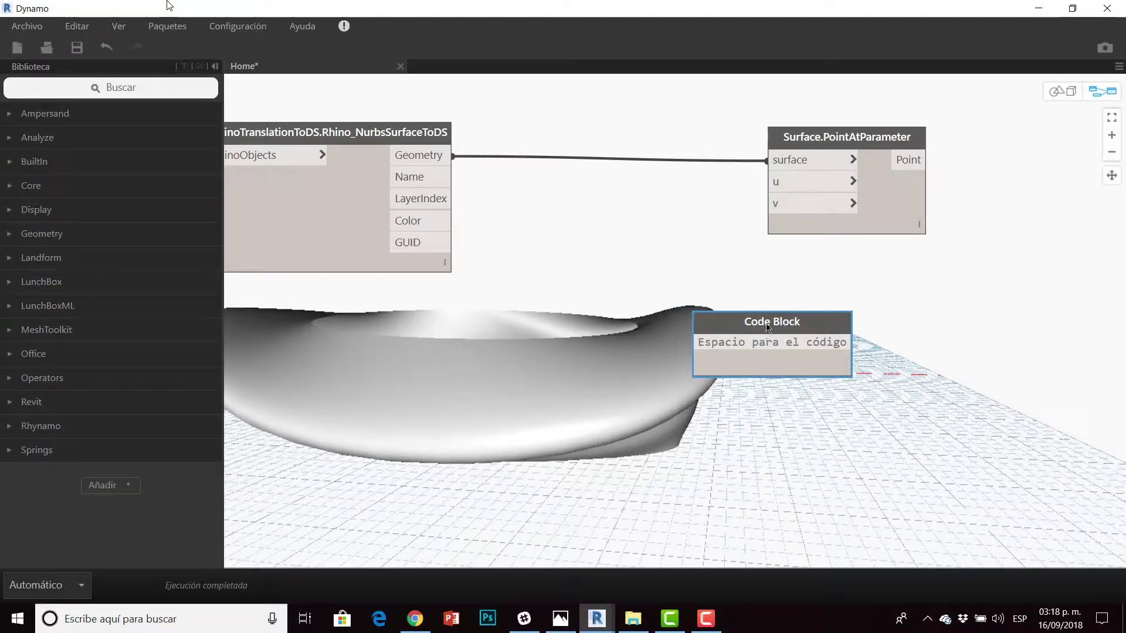
pyautogui.moveTo(768, 325); pyautogui.dragTo(769, 358)
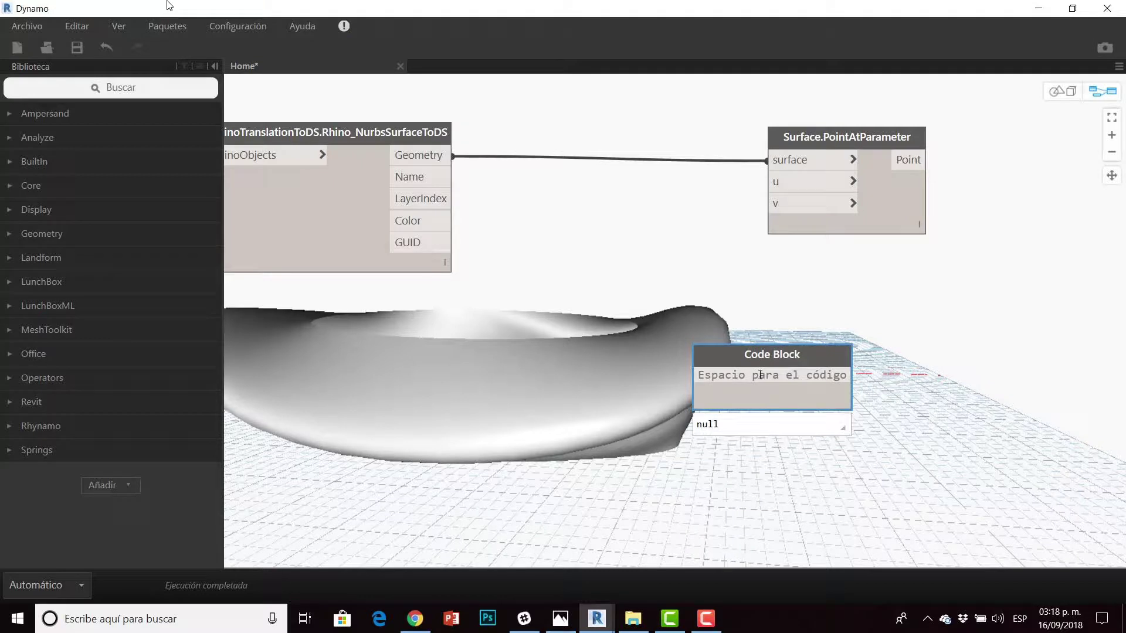
pyautogui.click(760, 375)
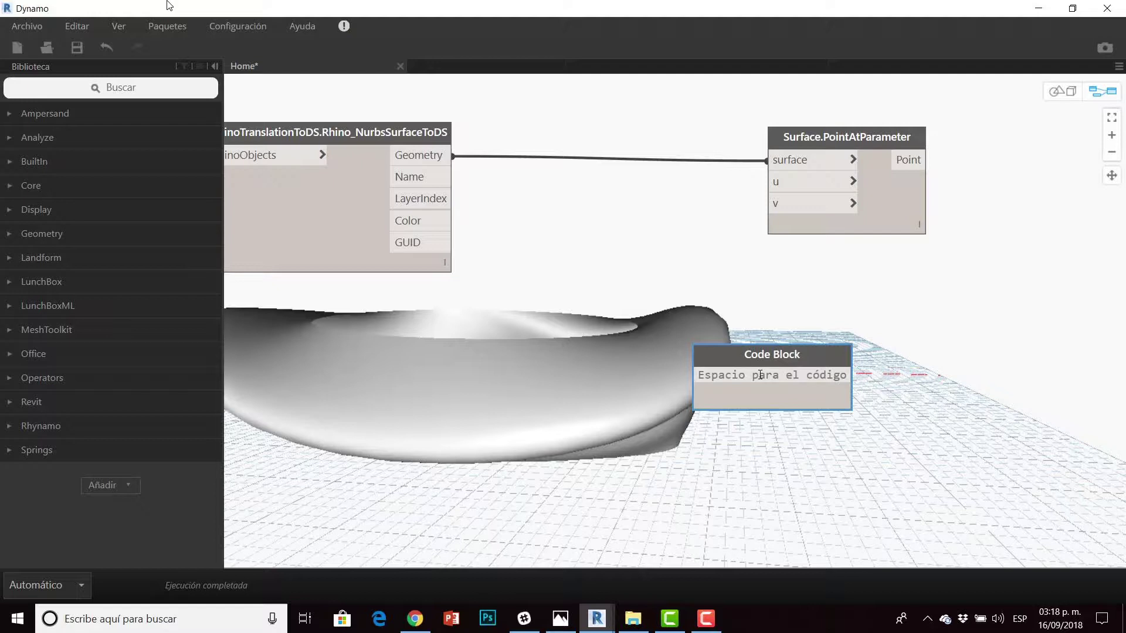
pyautogui.moveTo(772, 354)
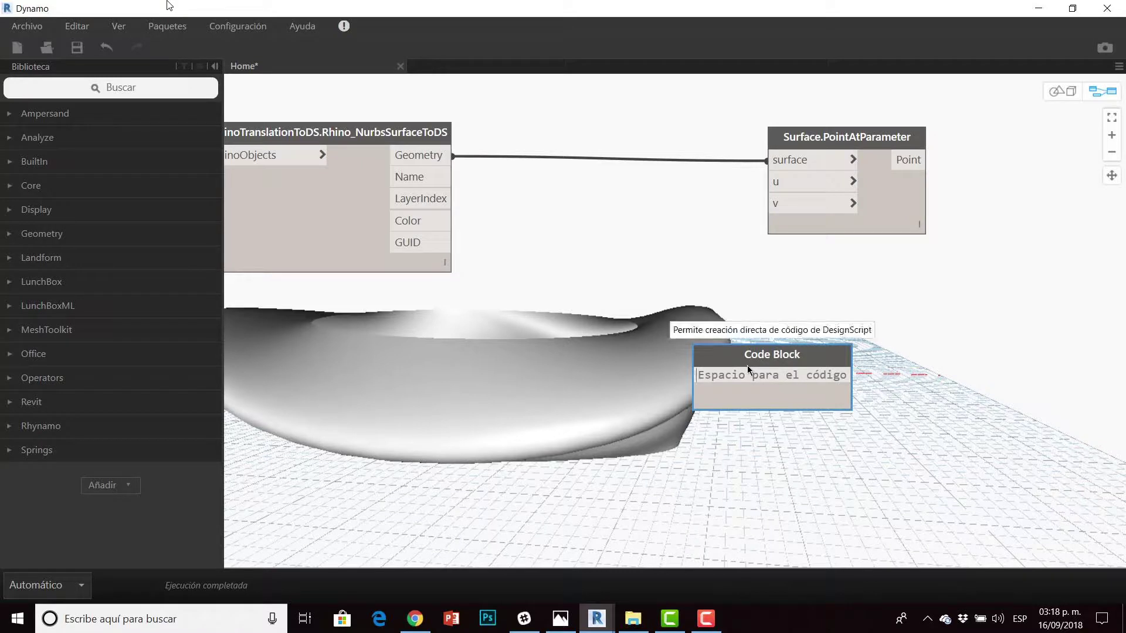
# Enter 0..1..#NUMEROPUNTOS; in the Code Block, removing the space from the count name.
pyautogui.write('0')
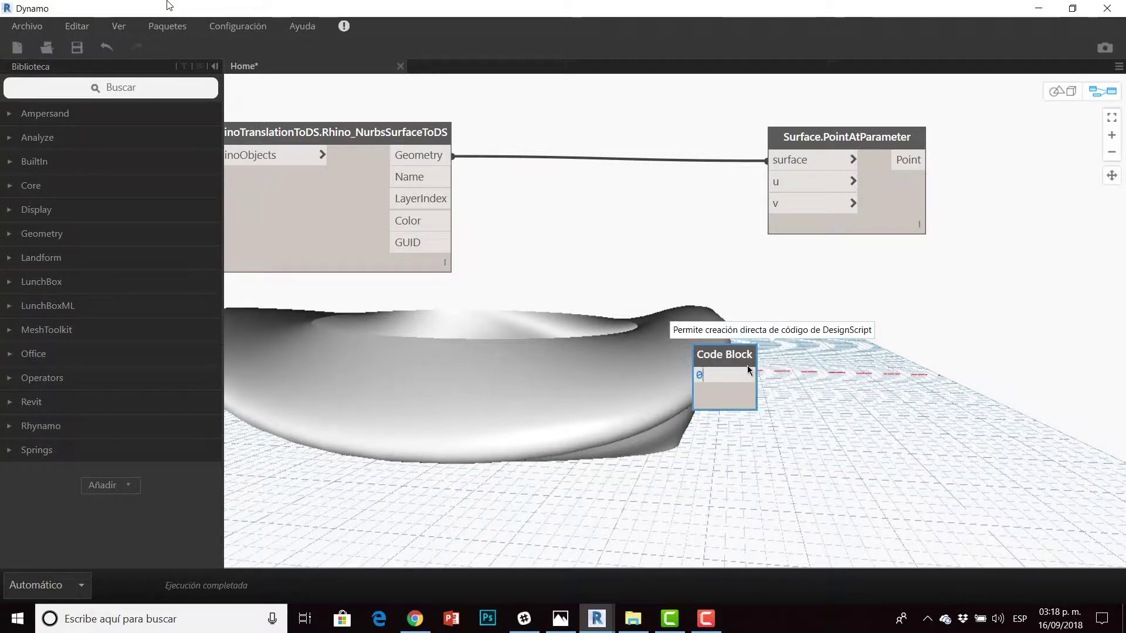
pyautogui.write('..1..')
pyautogui.write('#')
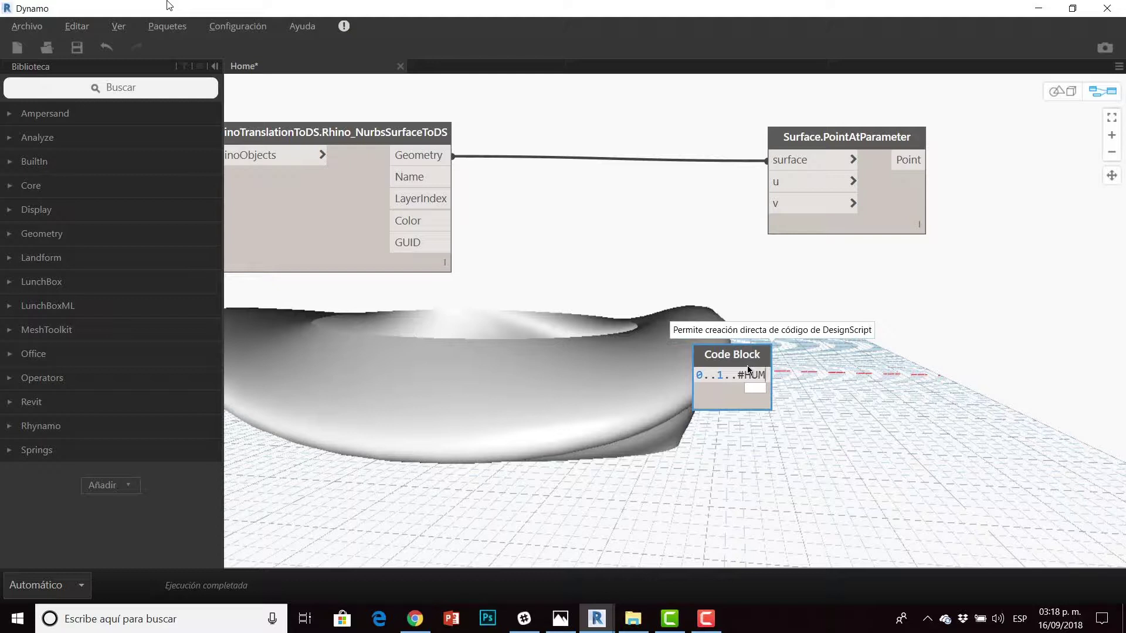
pyautogui.write('H')
pyautogui.press('BackSpace')
pyautogui.write('NUME')
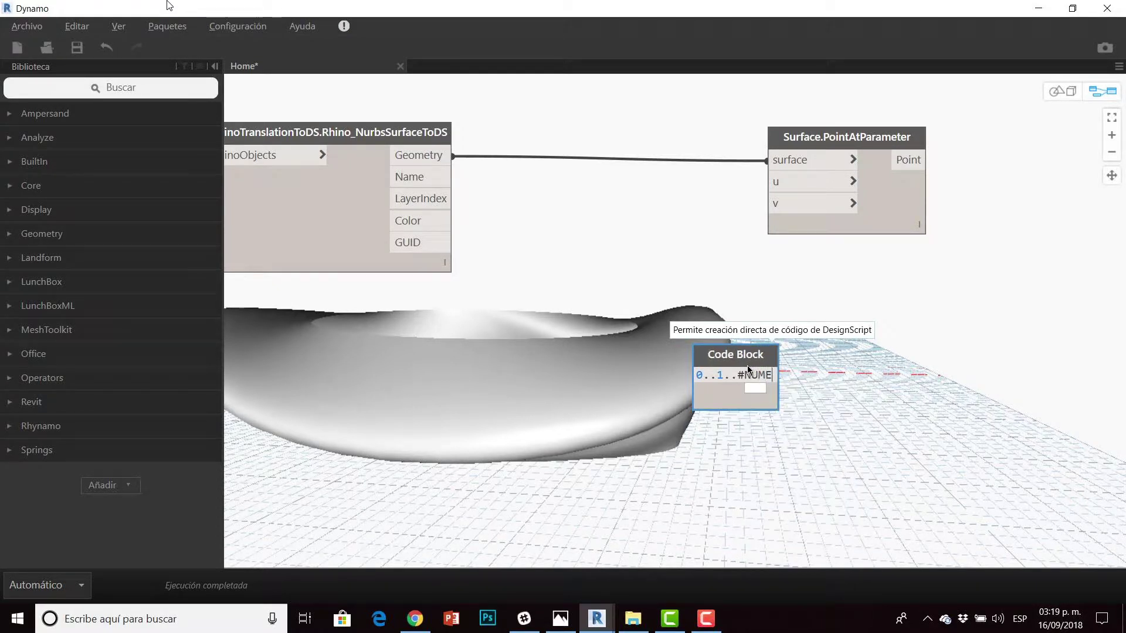
pyautogui.write('RO')
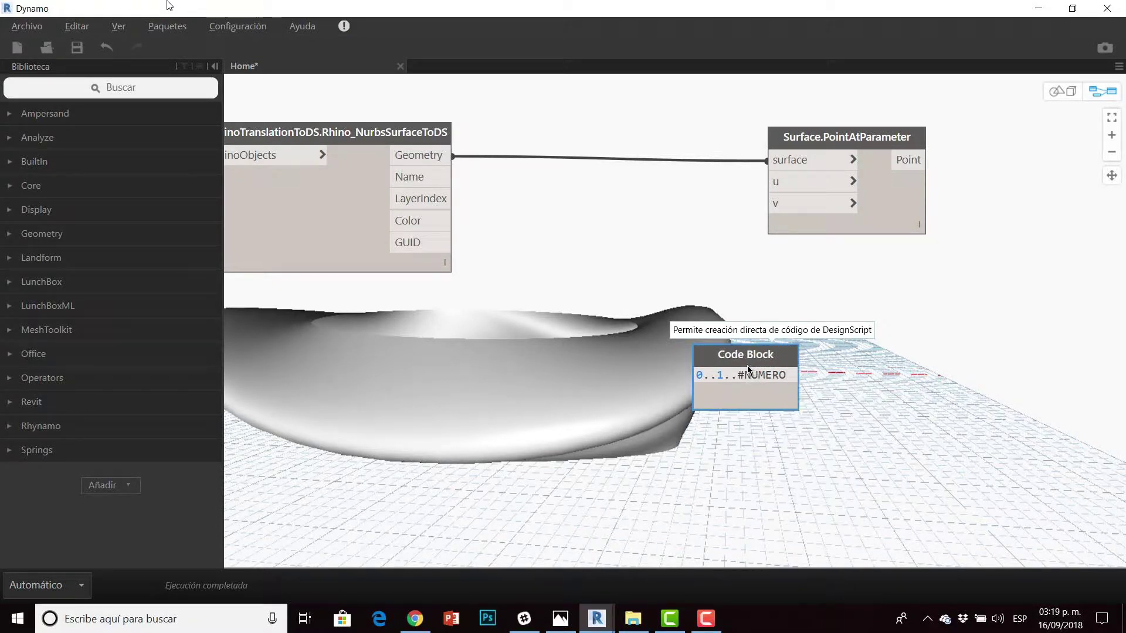
pyautogui.write(' PUNTOS')
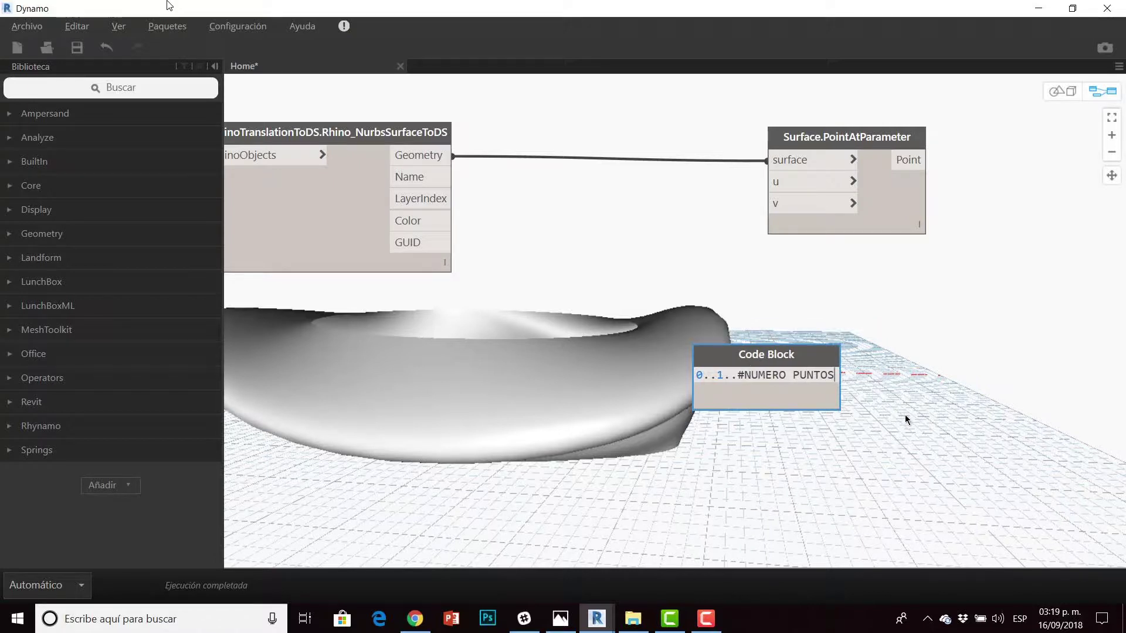
pyautogui.click(905, 414)
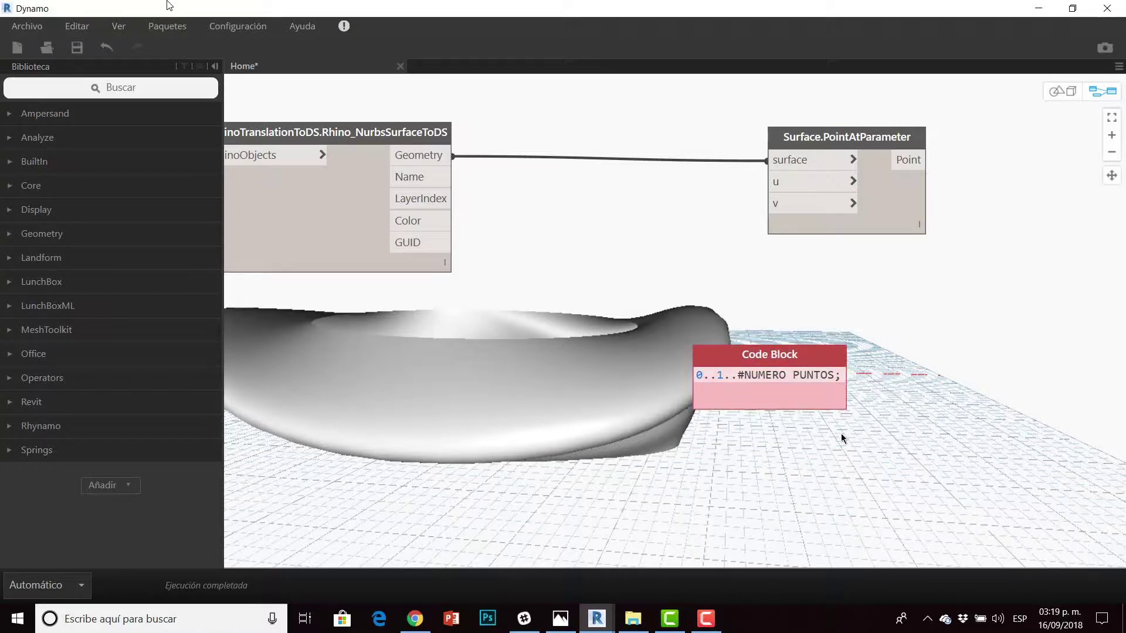
pyautogui.click(793, 375)
pyautogui.press('BackSpace')
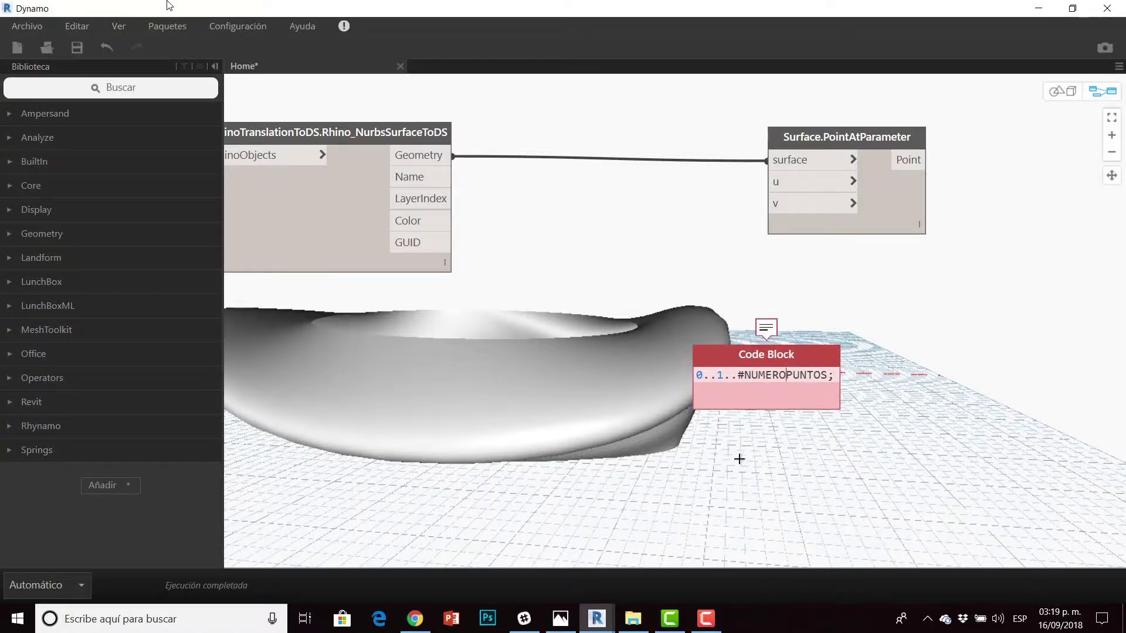
pyautogui.click(740, 458)
pyautogui.moveTo(767, 366); pyautogui.dragTo(808, 380)
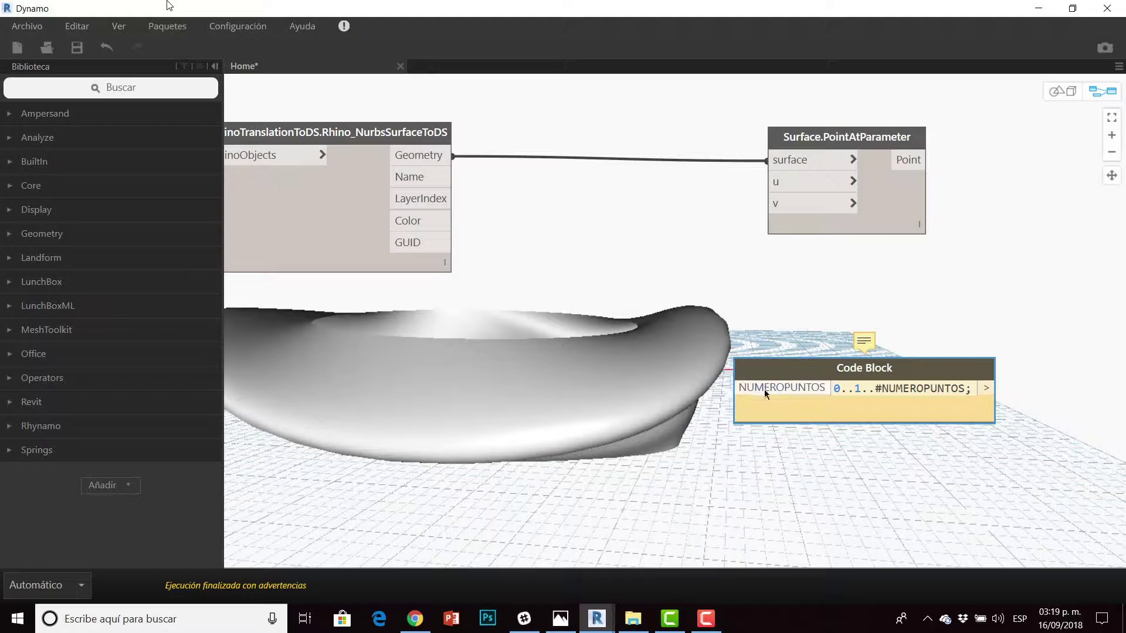
pyautogui.moveTo(781, 388)
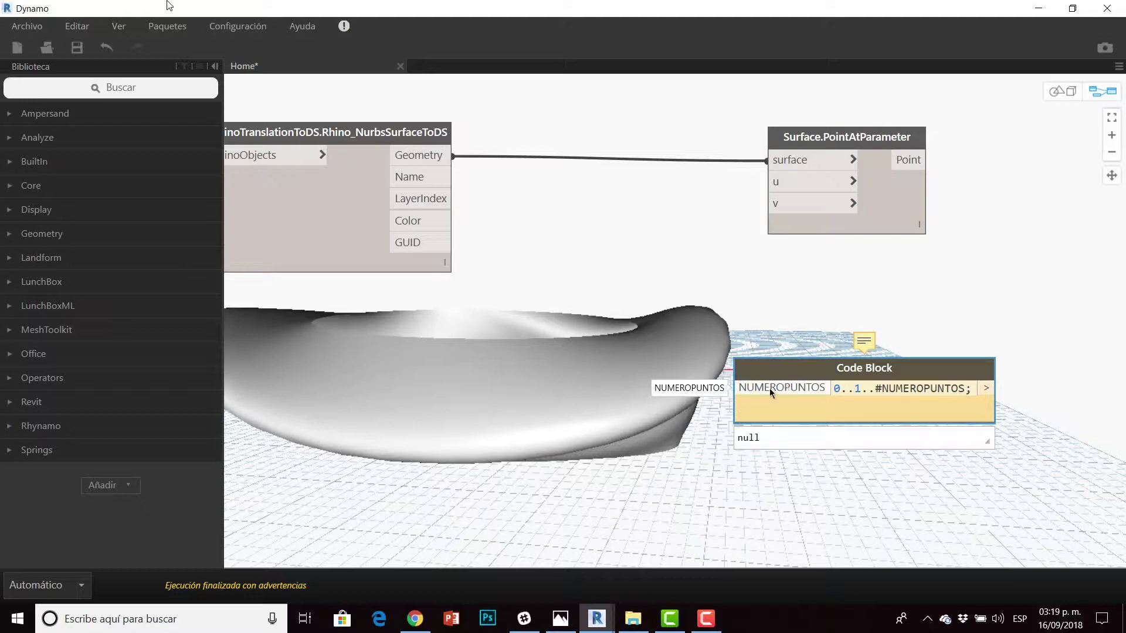
# Add an Integer Slider set to 20 and connect it to the NUMEROPUNTOS input.
pyautogui.rightClick(656, 449)
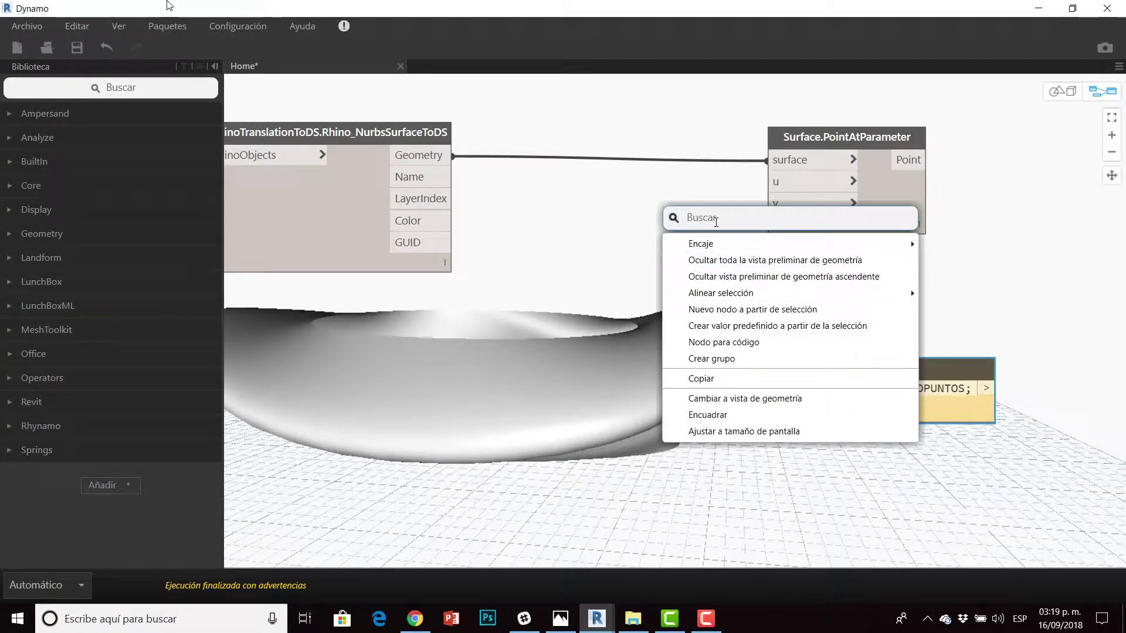
pyautogui.write('INTEGER')
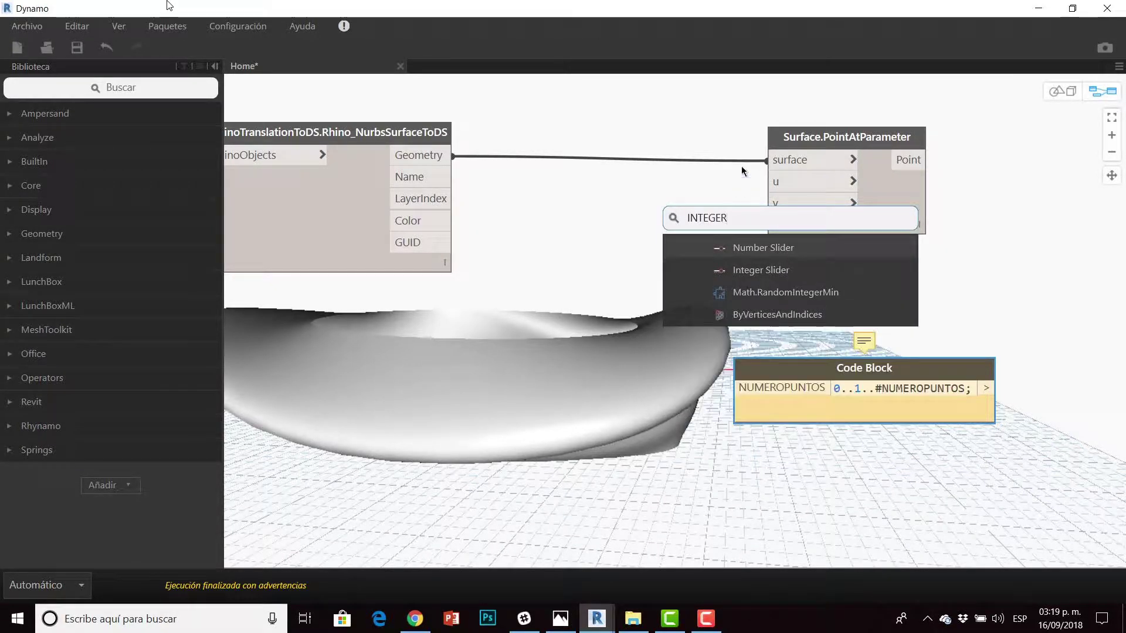
pyautogui.click(761, 270)
pyautogui.moveTo(772, 310)
pyautogui.mouseDown()
pyautogui.moveTo(524, 412)
pyautogui.moveTo(451, 419)
pyautogui.mouseUp()
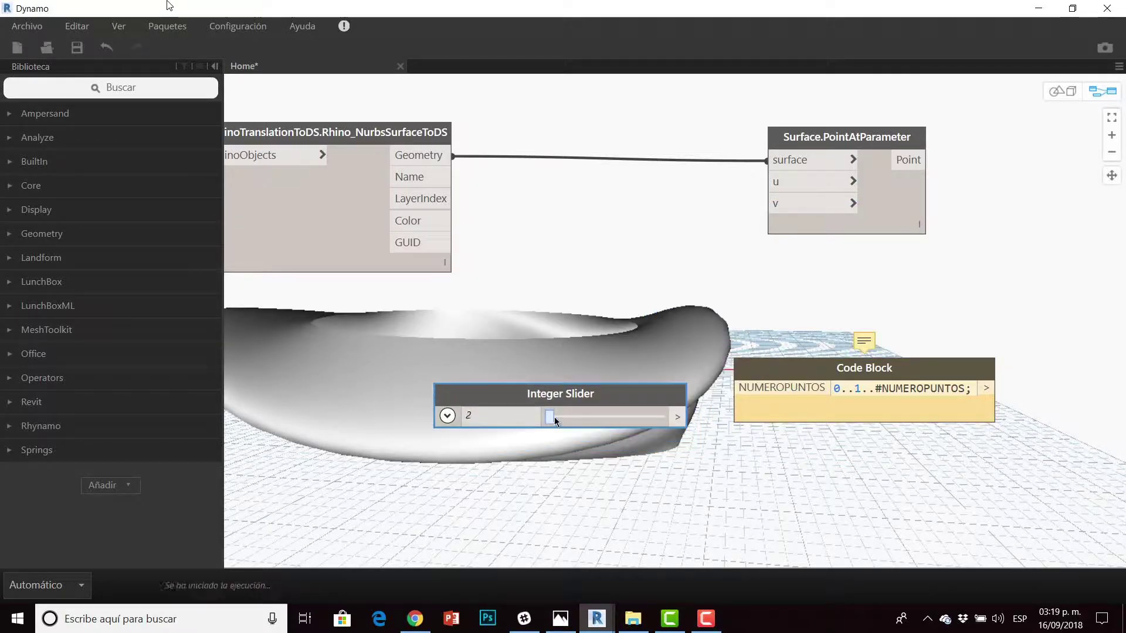
pyautogui.moveTo(550, 418); pyautogui.dragTo(572, 418)
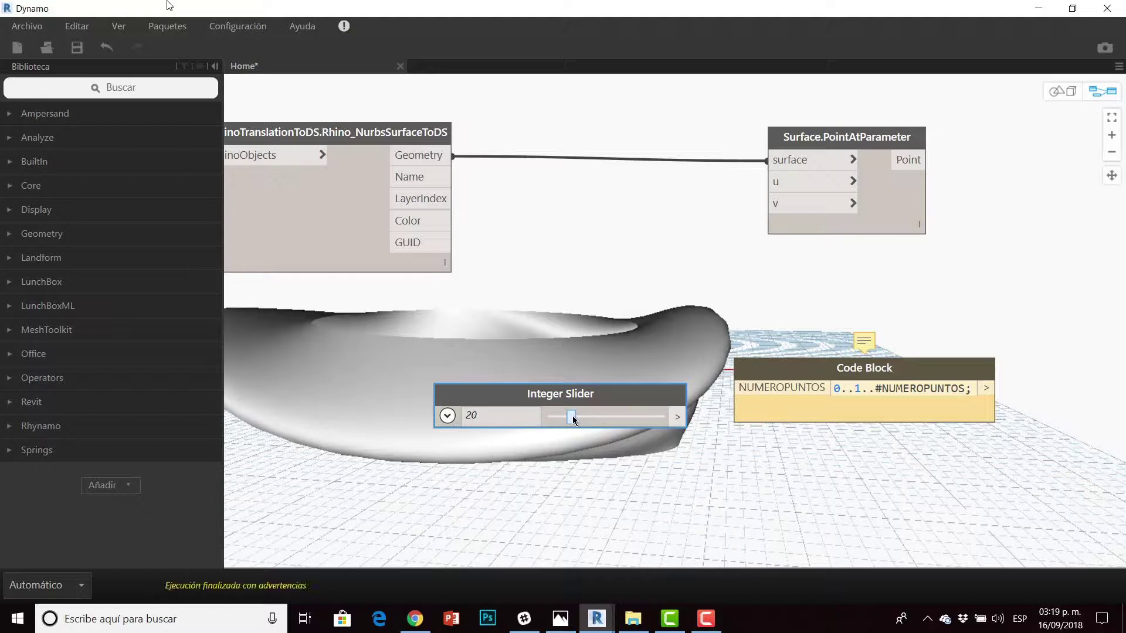
pyautogui.click(732, 392)
# Inspect the Code Block's list of 20 values from 0 to 1.
pyautogui.moveTo(809, 448); pyautogui.dragTo(643, 460, button='middle')
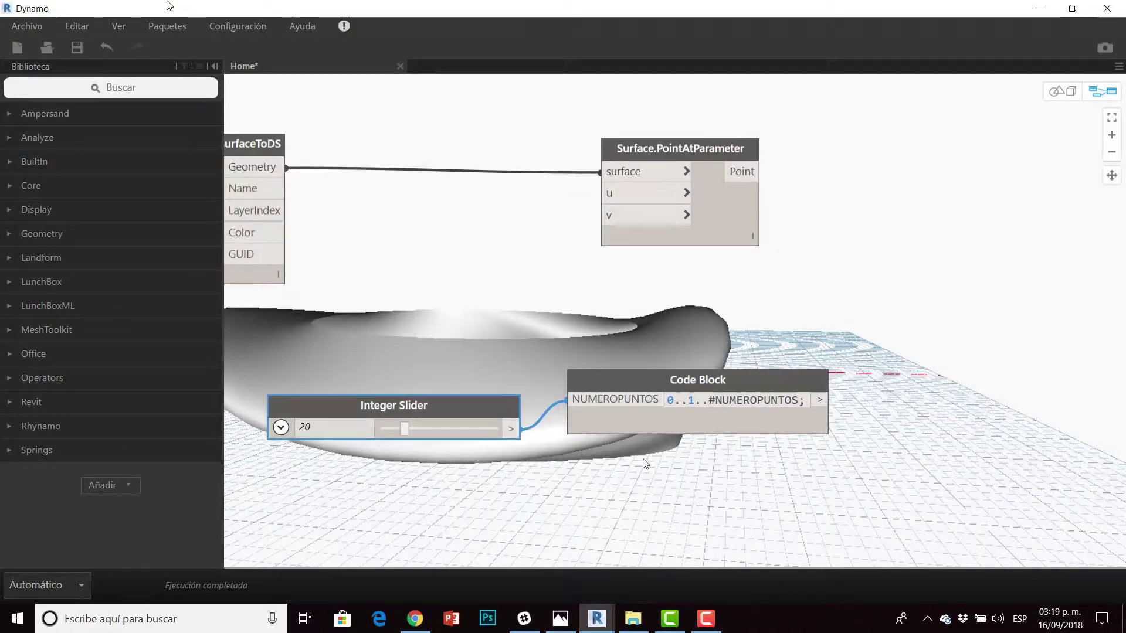
pyautogui.click(811, 421)
pyautogui.moveTo(882, 418); pyautogui.dragTo(891, 236, button='middle')
pyautogui.scroll(-2, 706, 338)
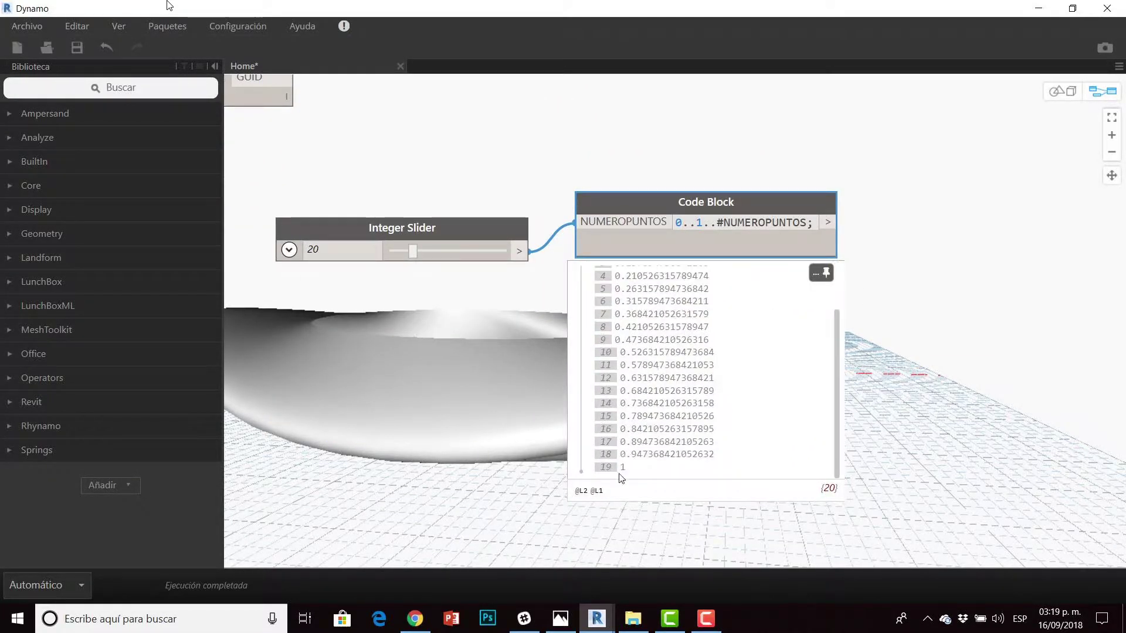
pyautogui.scroll(3, 627, 457)
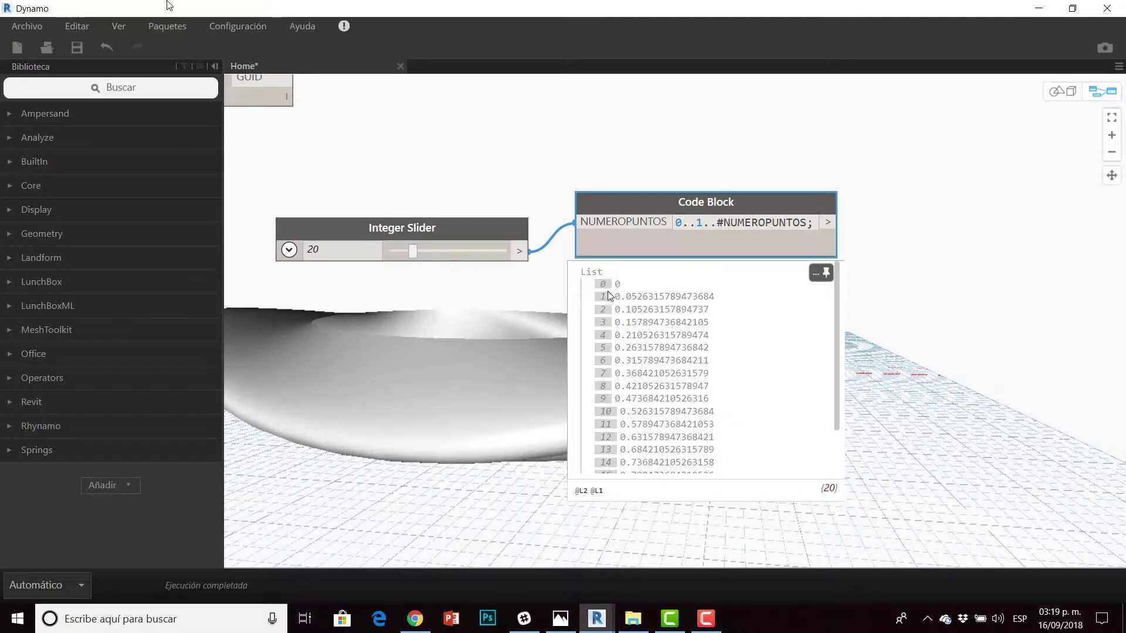
pyautogui.scroll(-1, 655, 303)
pyautogui.scroll(-1, 657, 303)
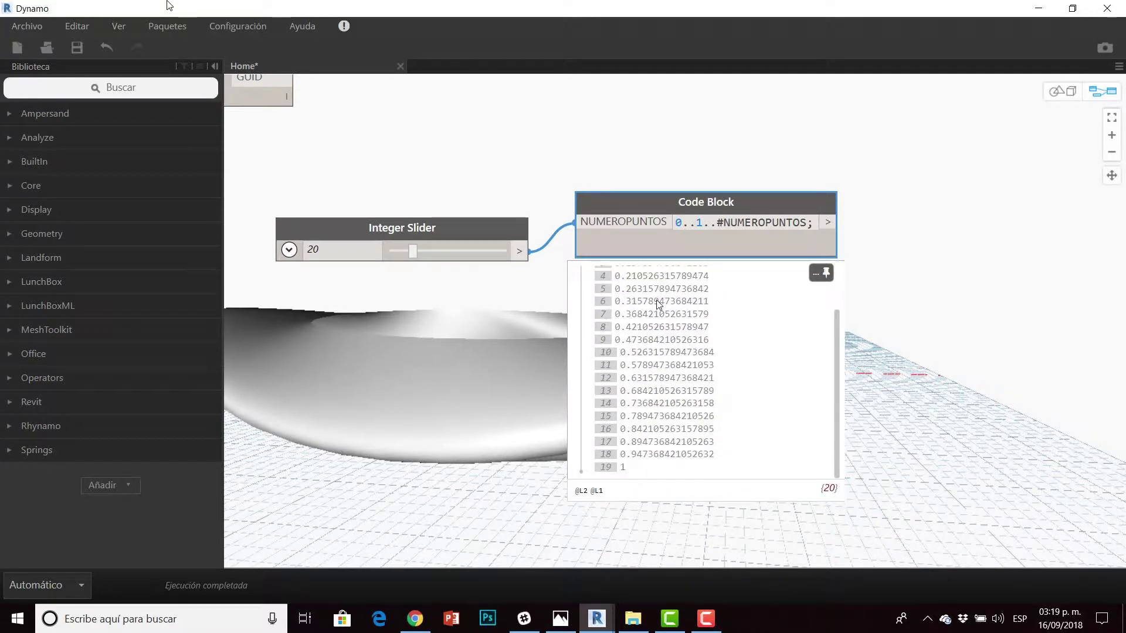
pyautogui.scroll(3, 662, 346)
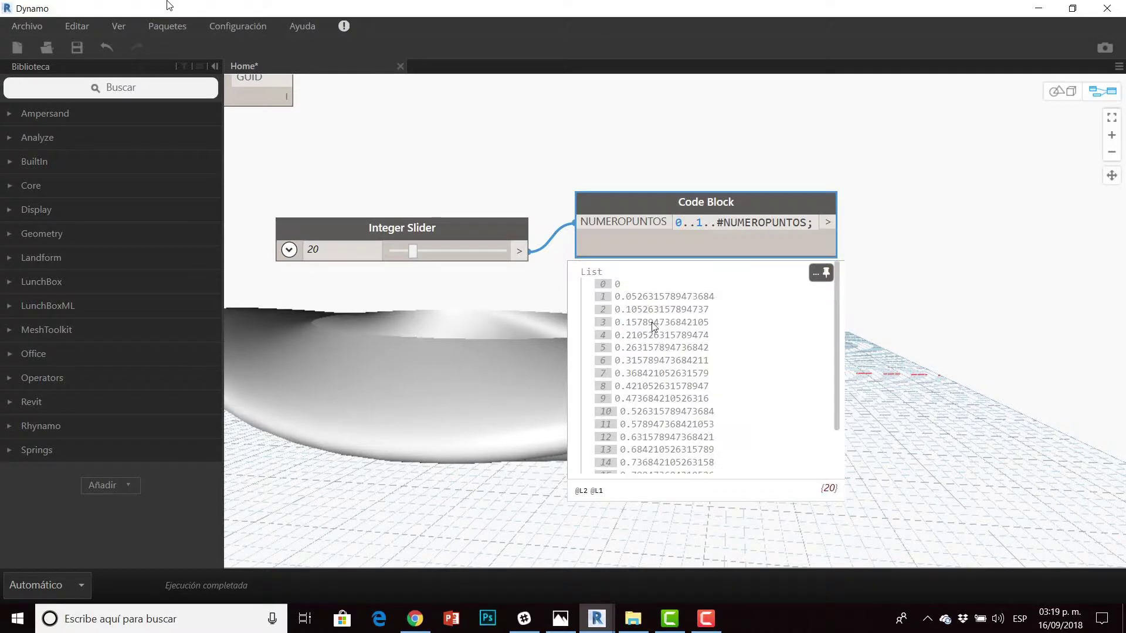
pyautogui.scroll(-3, 630, 469)
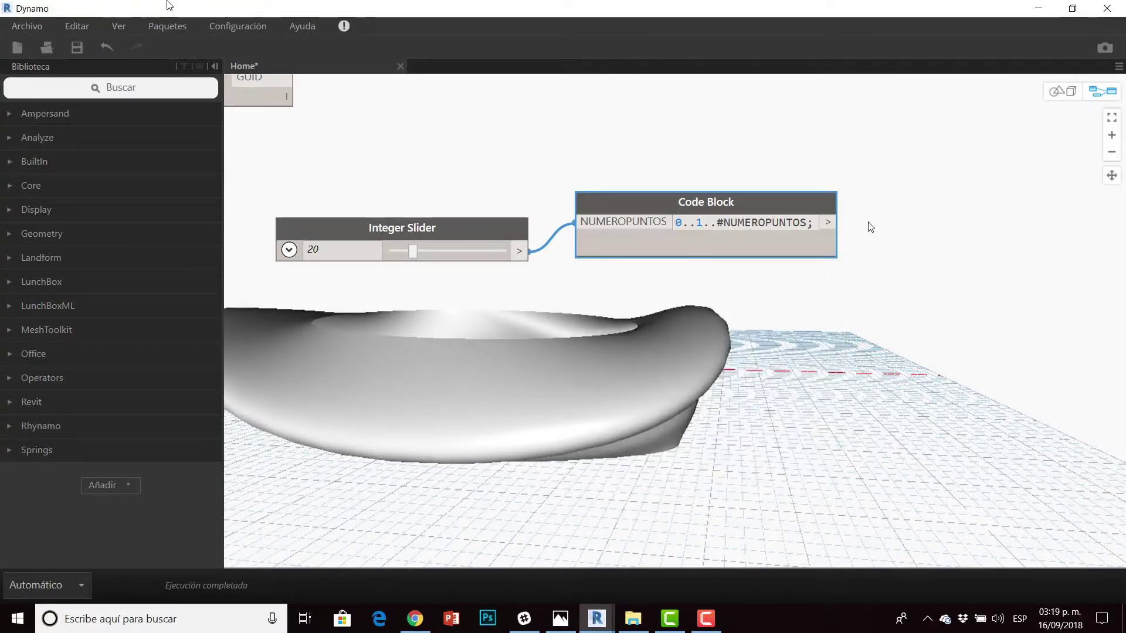
pyautogui.moveTo(871, 228)
pyautogui.mouseDown(button='middle')
pyautogui.moveTo(853, 354)
pyautogui.moveTo(860, 394)
pyautogui.mouseUp(button='middle')
# Connect the Code Block output to PointAtParameter's u input and arrange the slider beside it.
pyautogui.moveTo(821, 385); pyautogui.dragTo(610, 179)
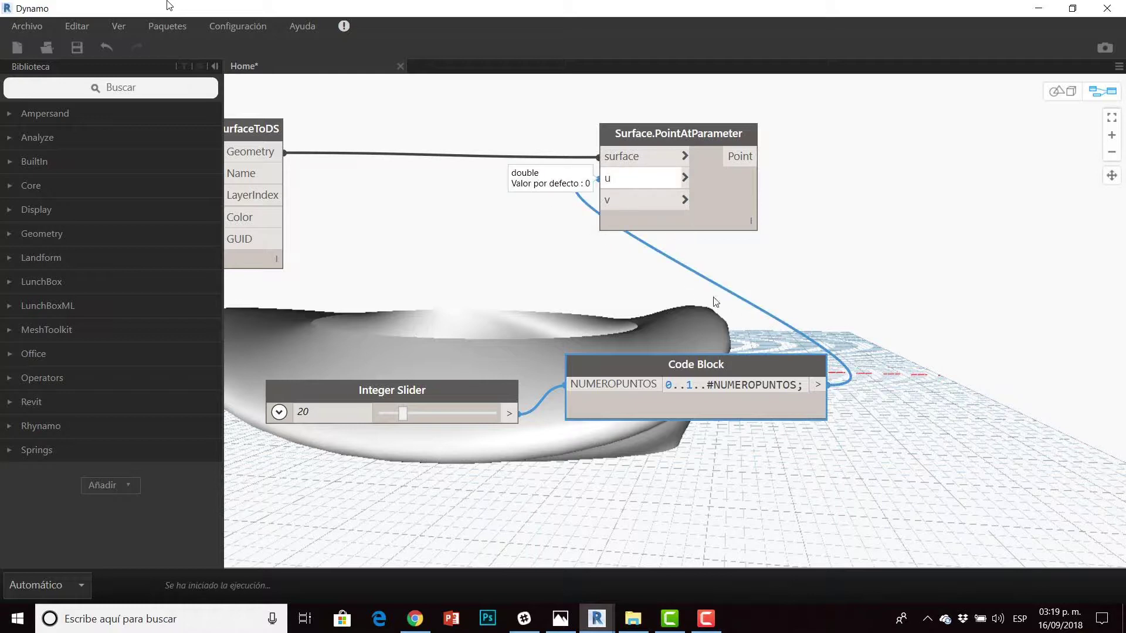
pyautogui.moveTo(692, 368); pyautogui.dragTo(509, 266)
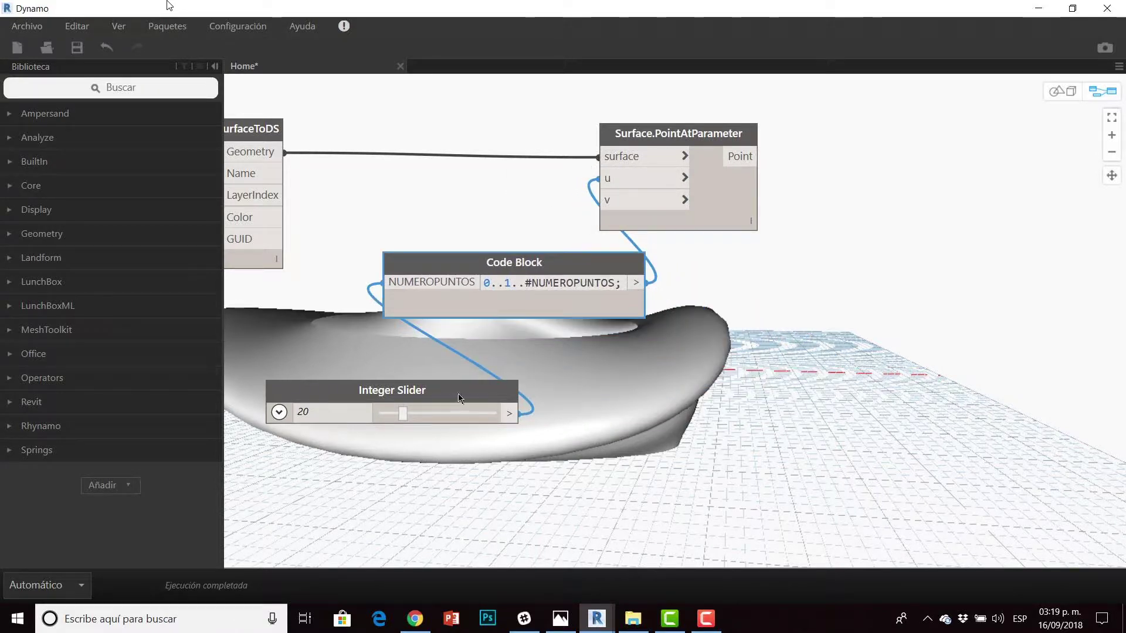
pyautogui.moveTo(460, 399); pyautogui.dragTo(339, 330)
pyautogui.moveTo(537, 377); pyautogui.dragTo(755, 380, button='middle')
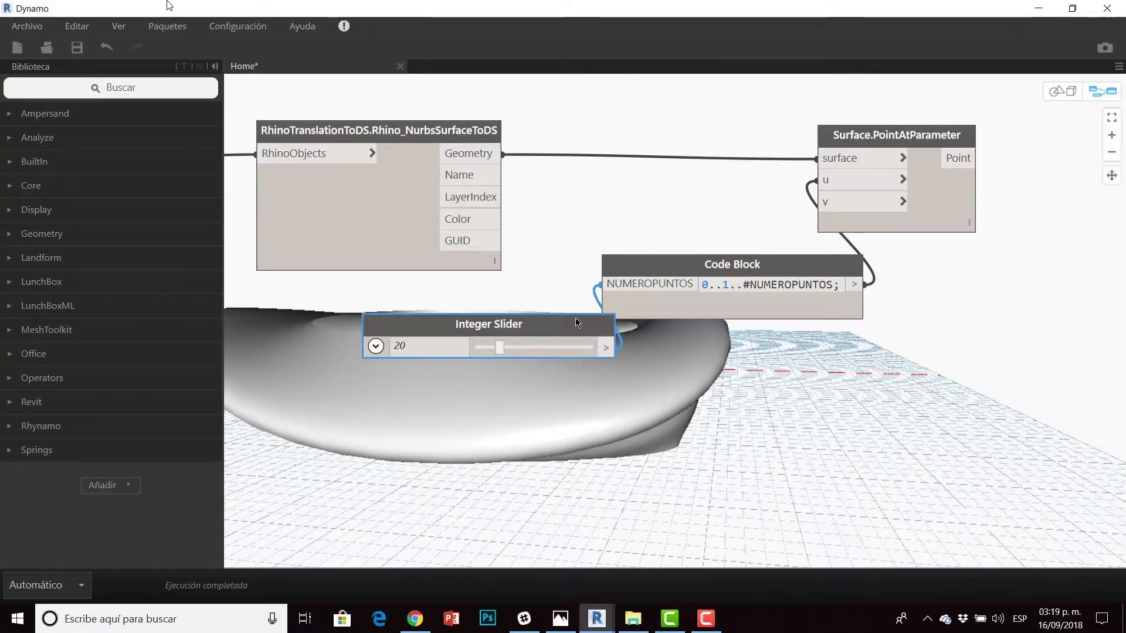
pyautogui.moveTo(577, 323); pyautogui.dragTo(490, 304)
pyautogui.moveTo(714, 352); pyautogui.dragTo(647, 351, button='middle')
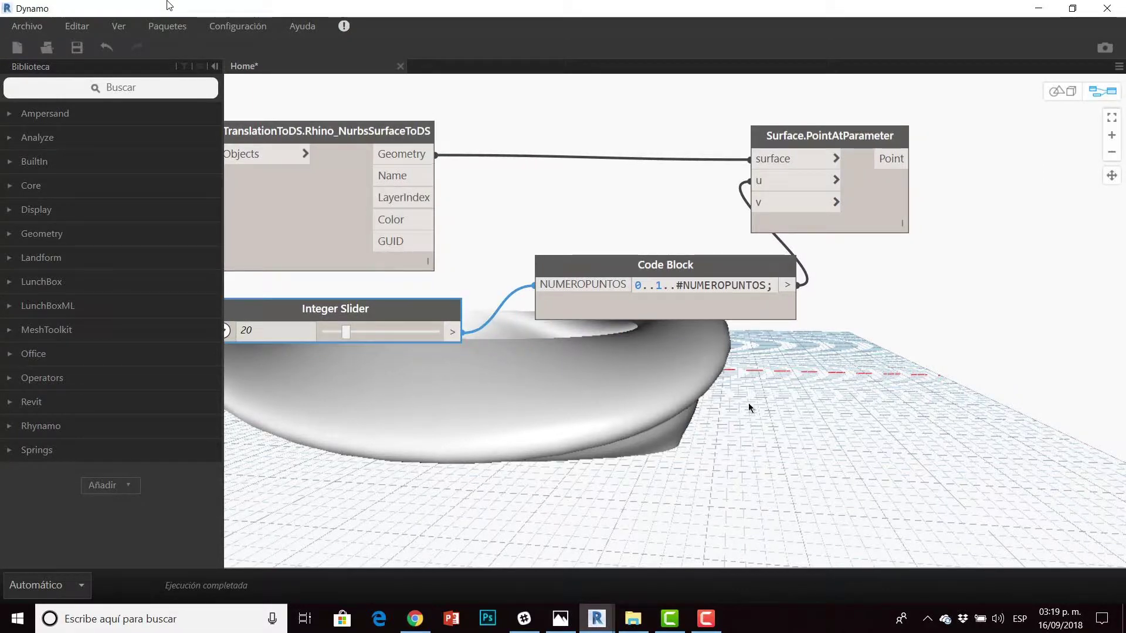
pyautogui.moveTo(748, 402); pyautogui.dragTo(723, 387, button='middle')
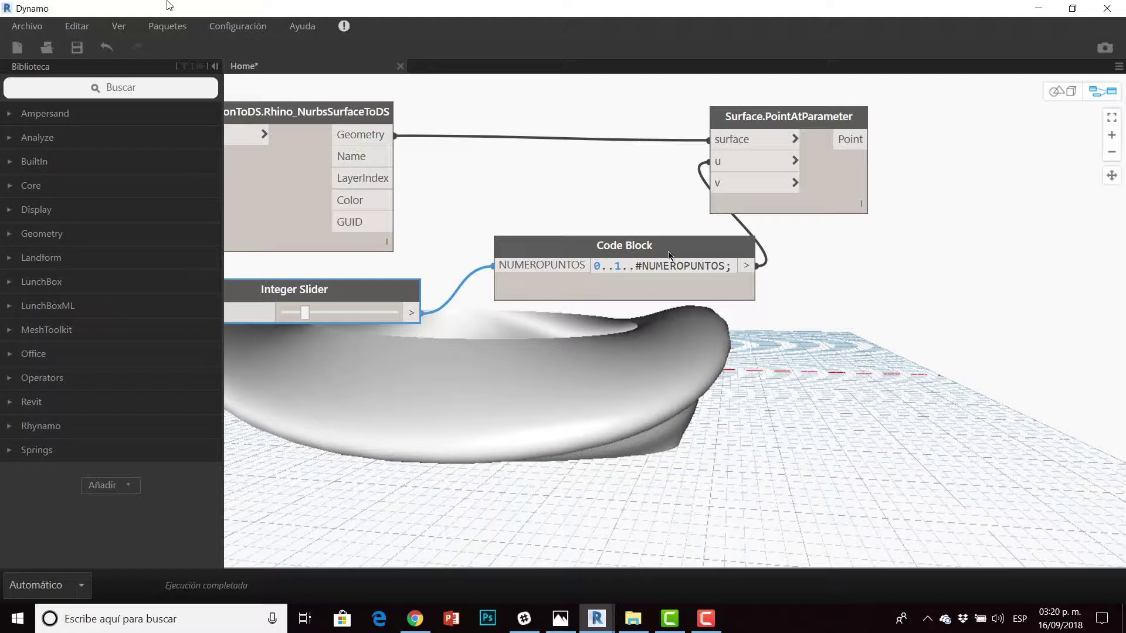
pyautogui.moveTo(670, 255); pyautogui.dragTo(620, 282)
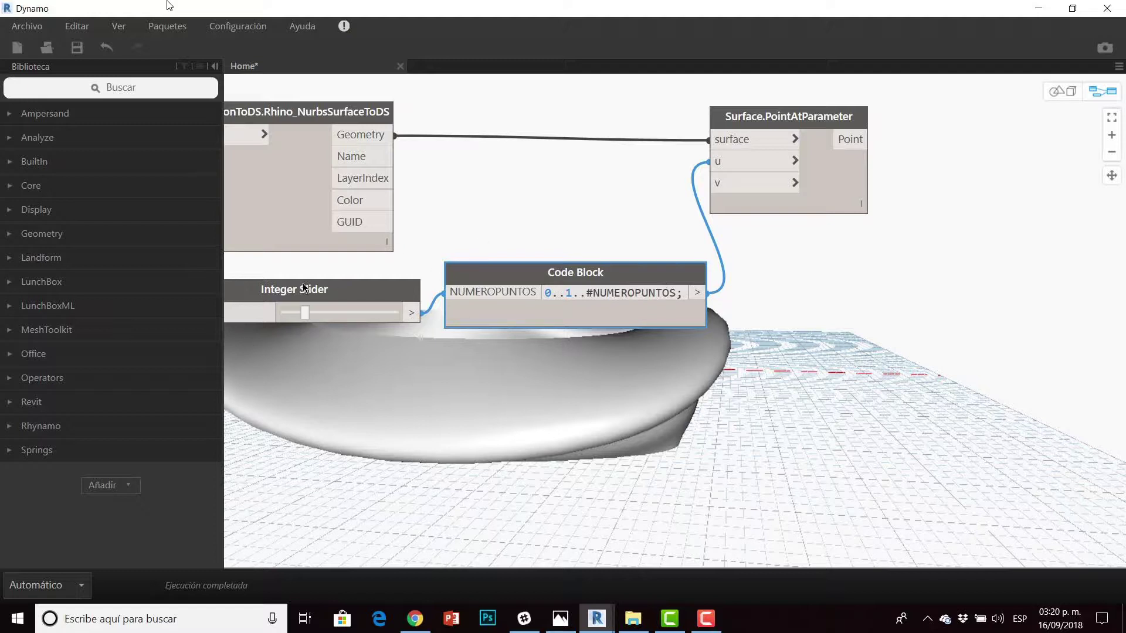
pyautogui.moveTo(305, 289); pyautogui.dragTo(307, 282)
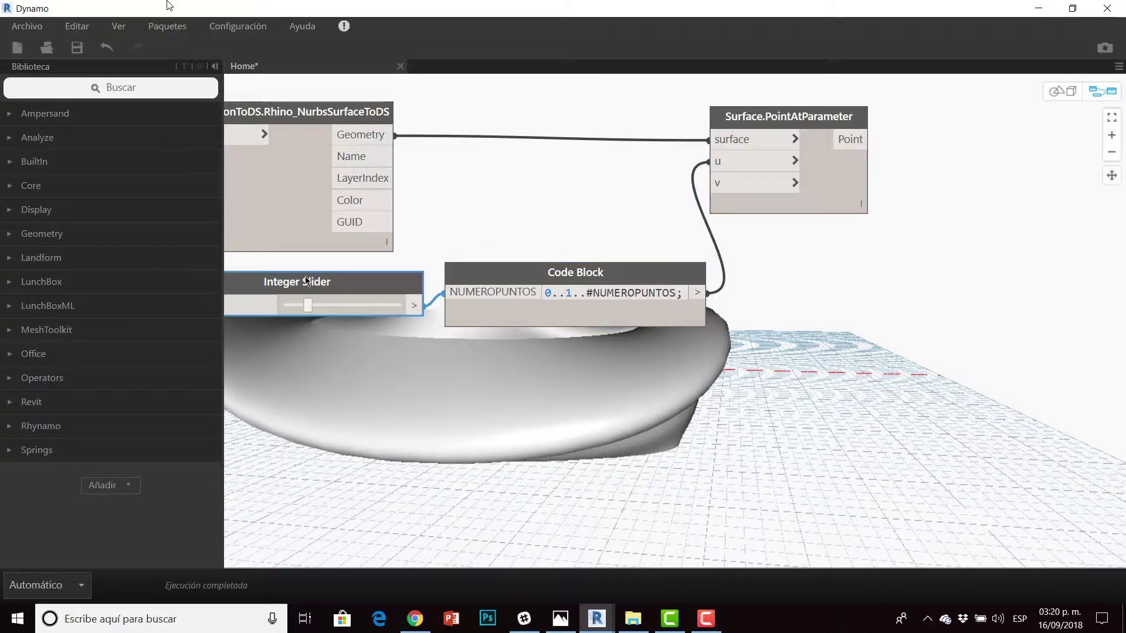
pyautogui.click(585, 371)
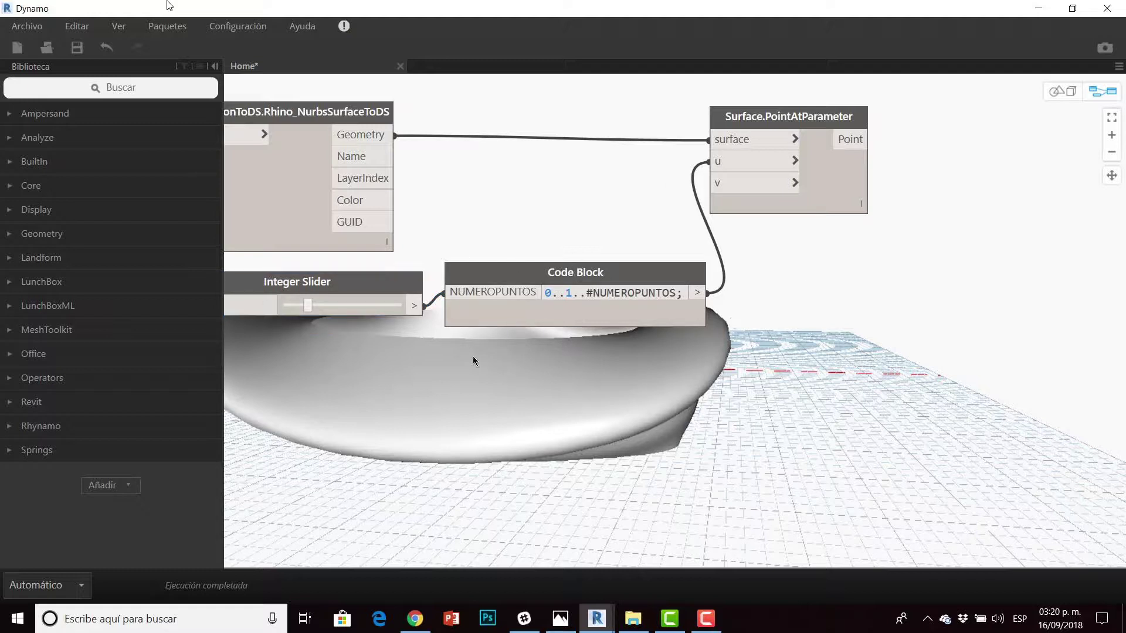
pyautogui.moveTo(474, 359); pyautogui.dragTo(564, 400, button='middle')
# Group the Integer Slider and Code Block together.
pyautogui.doubleClick(714, 320)
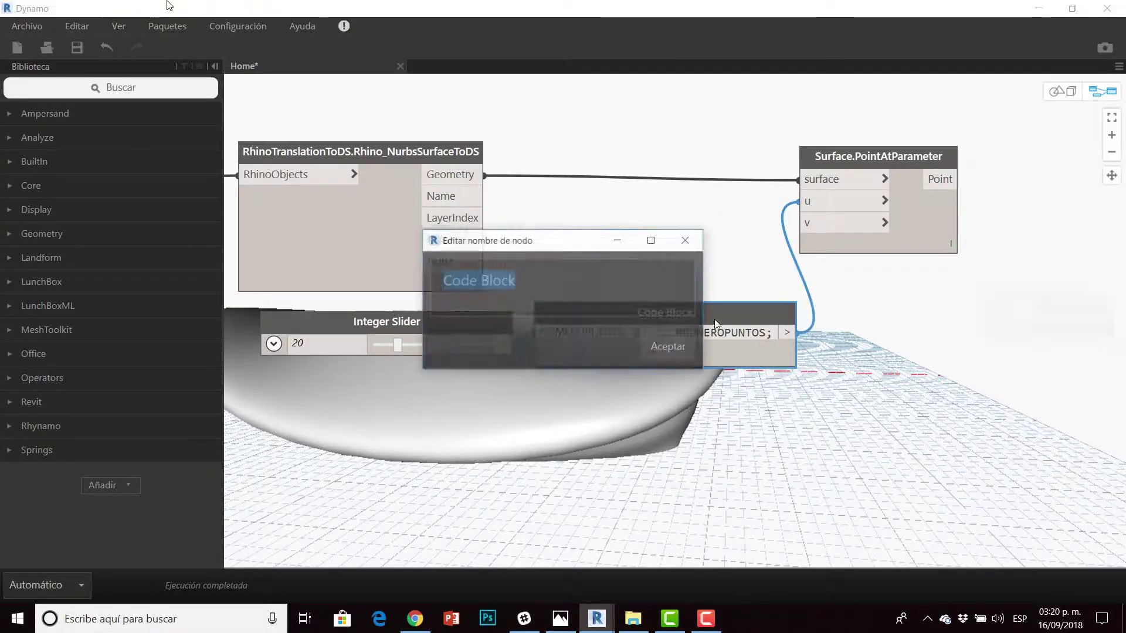
pyautogui.click(685, 241)
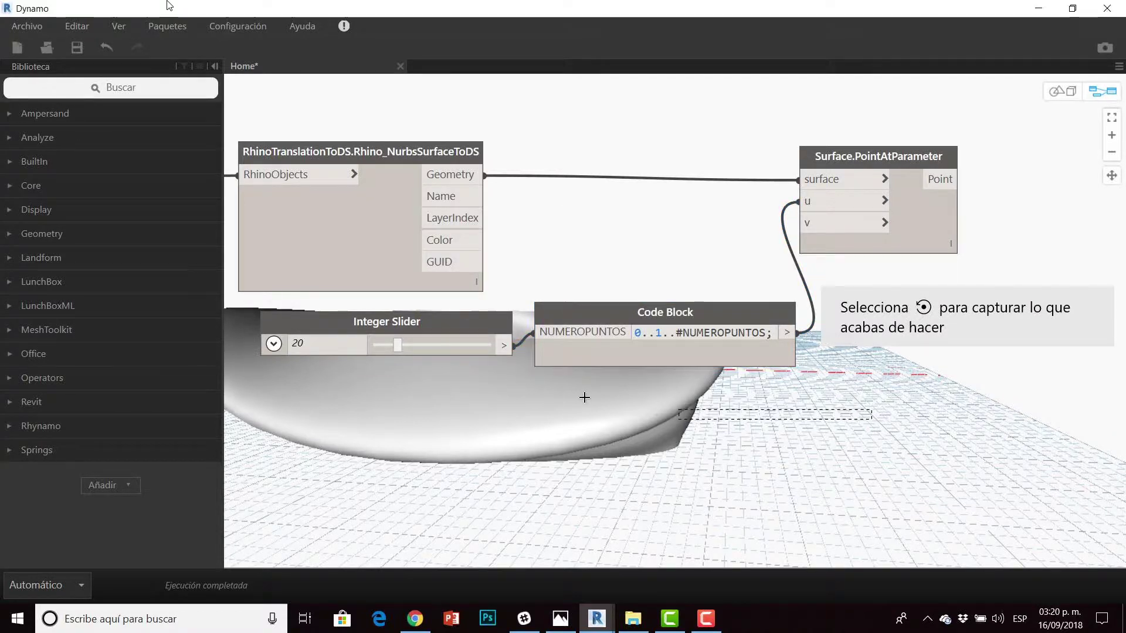
pyautogui.moveTo(584, 398); pyautogui.dragTo(246, 302)
pyautogui.rightClick(631, 319)
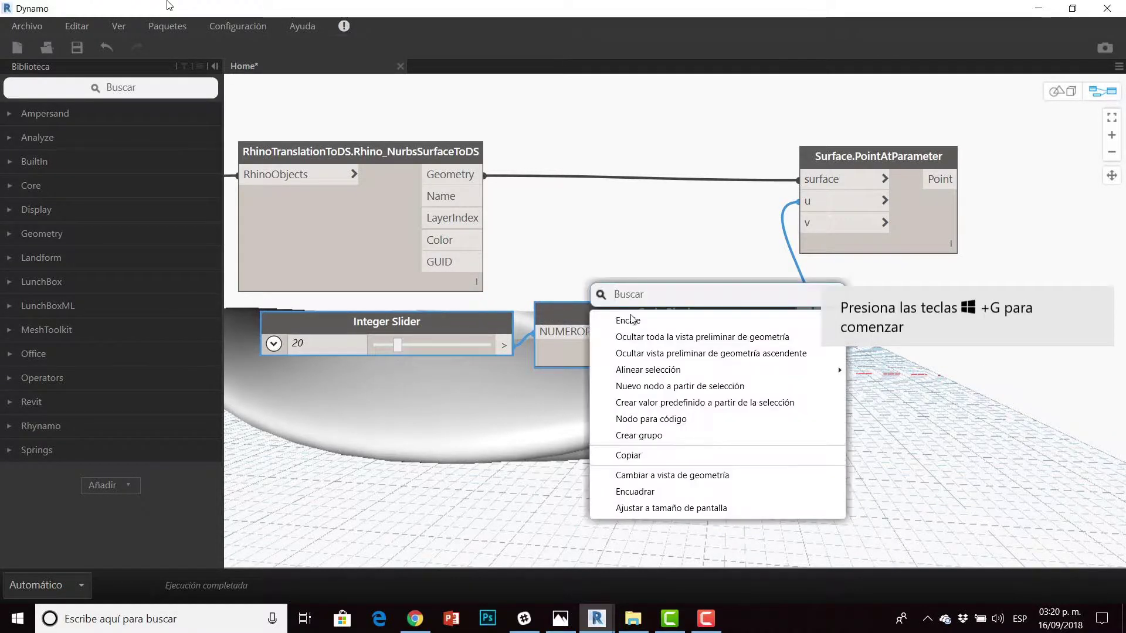
pyautogui.click(639, 435)
pyautogui.moveTo(598, 279); pyautogui.dragTo(595, 336)
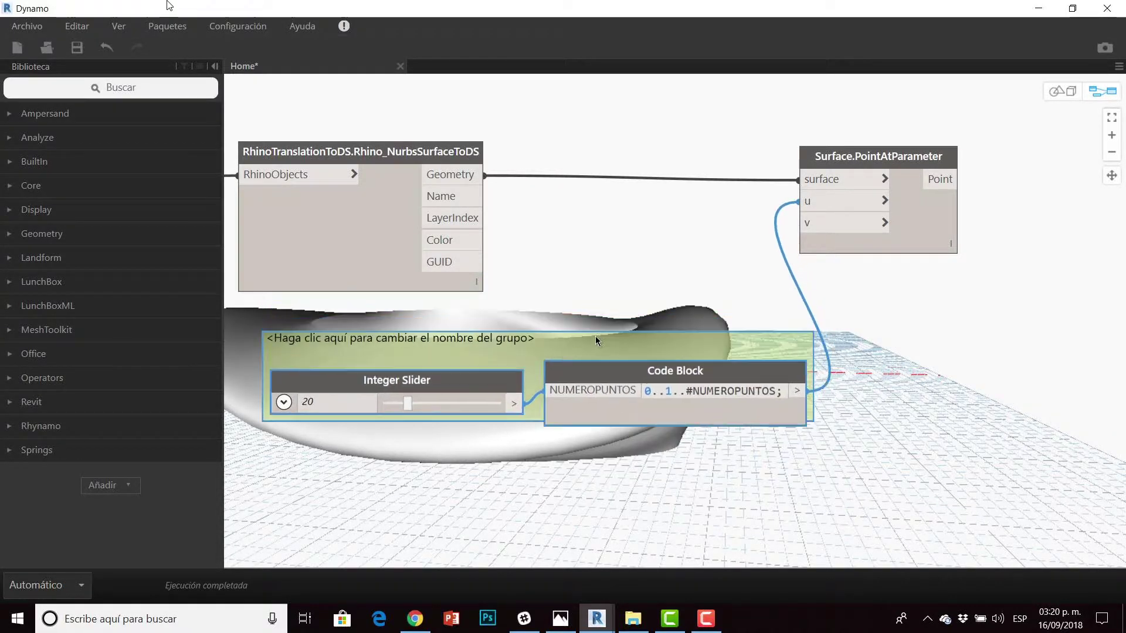
# Title the group NUMERO DE VIGAS, then correct it to NUMERO DE COLUMNAS.
pyautogui.doubleClick(537, 336)
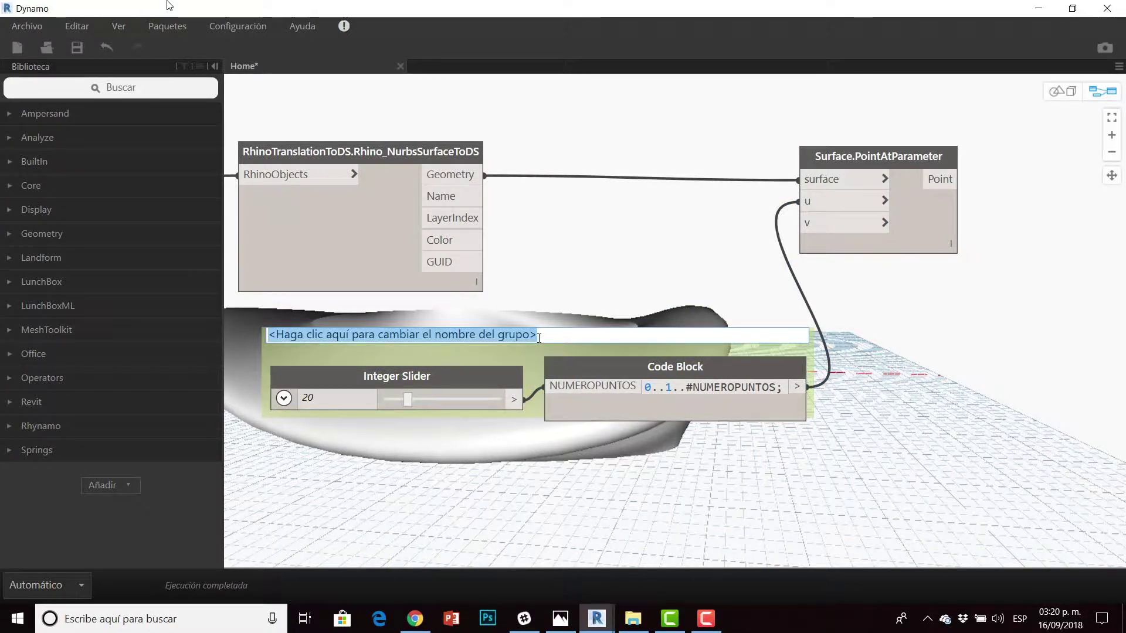
pyautogui.write('NUMERO DE VIGAS')
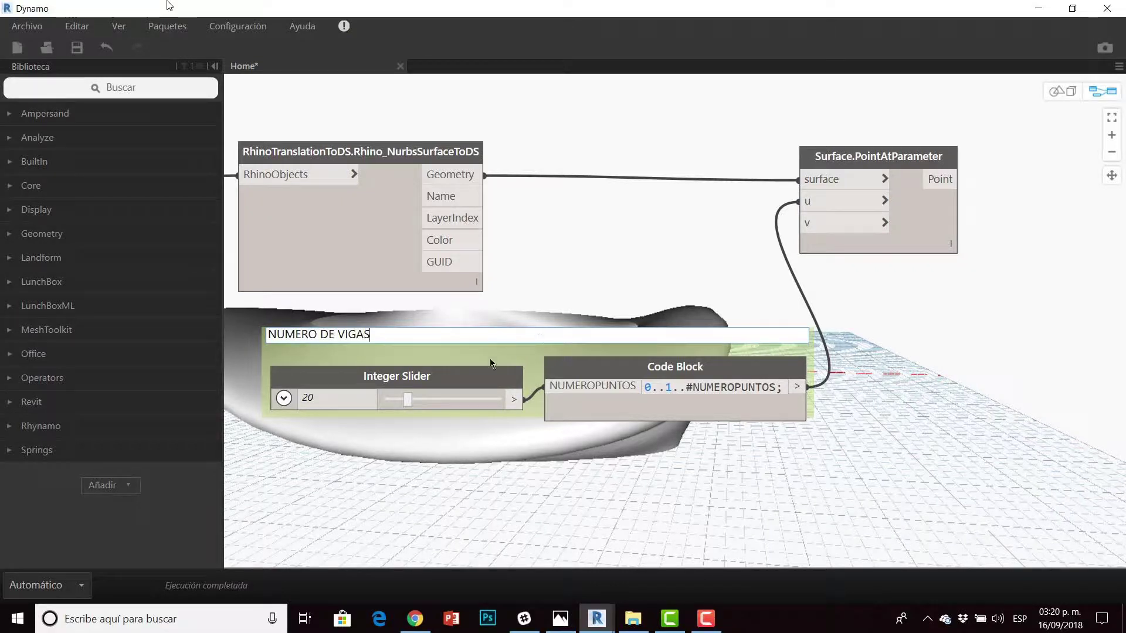
pyautogui.moveTo(614, 340); pyautogui.dragTo(605, 338)
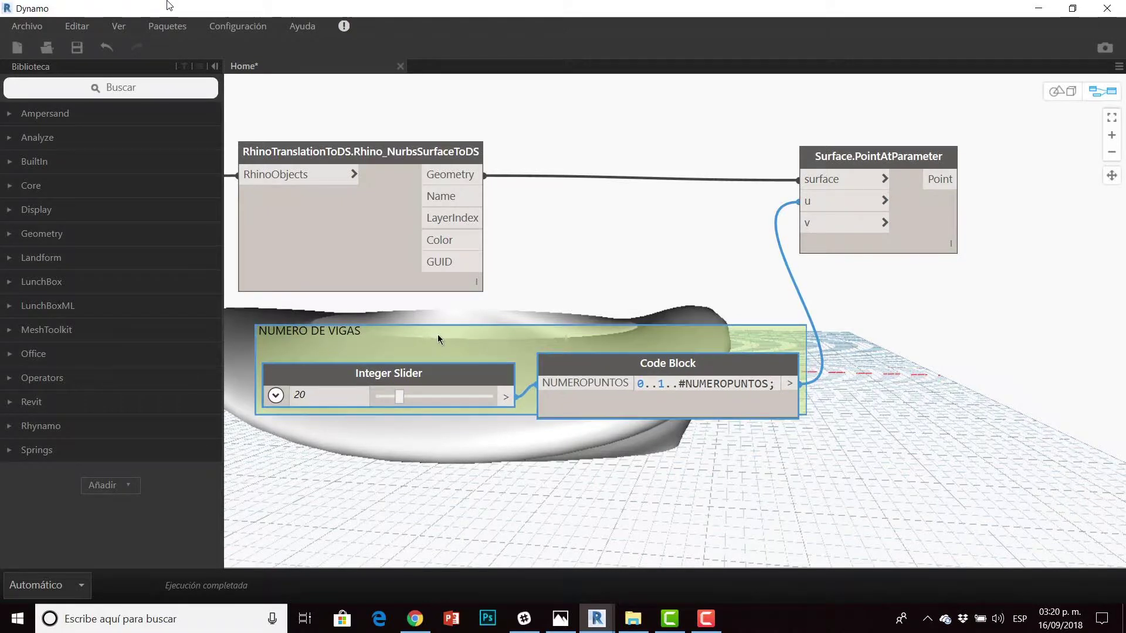
pyautogui.doubleClick(369, 332)
pyautogui.moveTo(369, 331); pyautogui.dragTo(330, 332)
pyautogui.press('BackSpace')
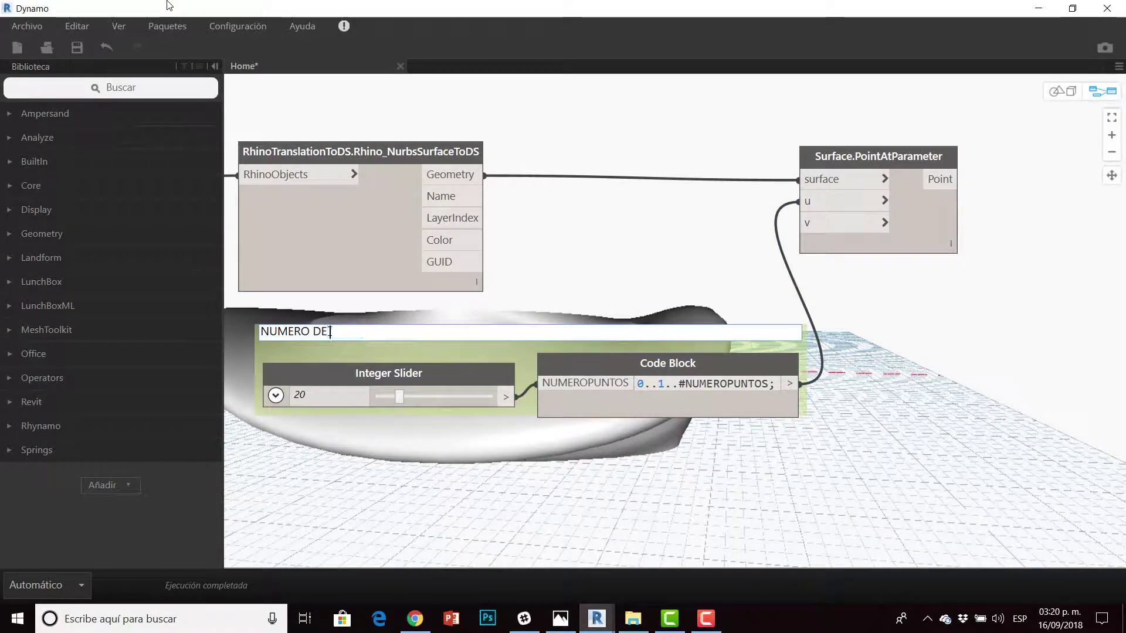
pyautogui.write(' COLUMNAS')
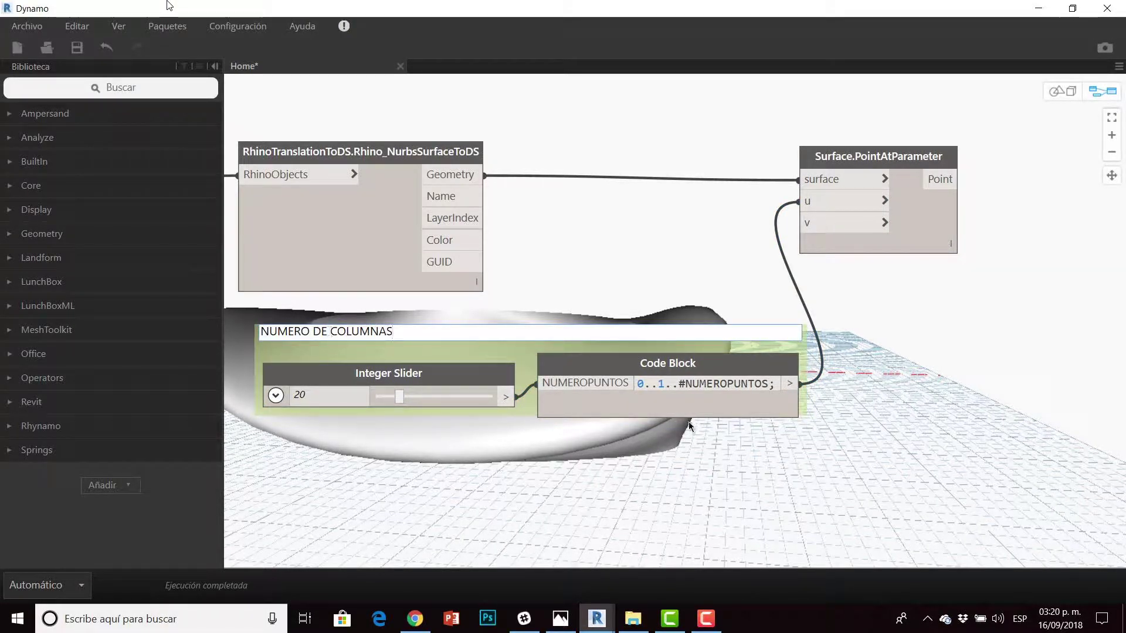
pyautogui.click(592, 262)
pyautogui.moveTo(636, 269); pyautogui.dragTo(591, 241, button='middle')
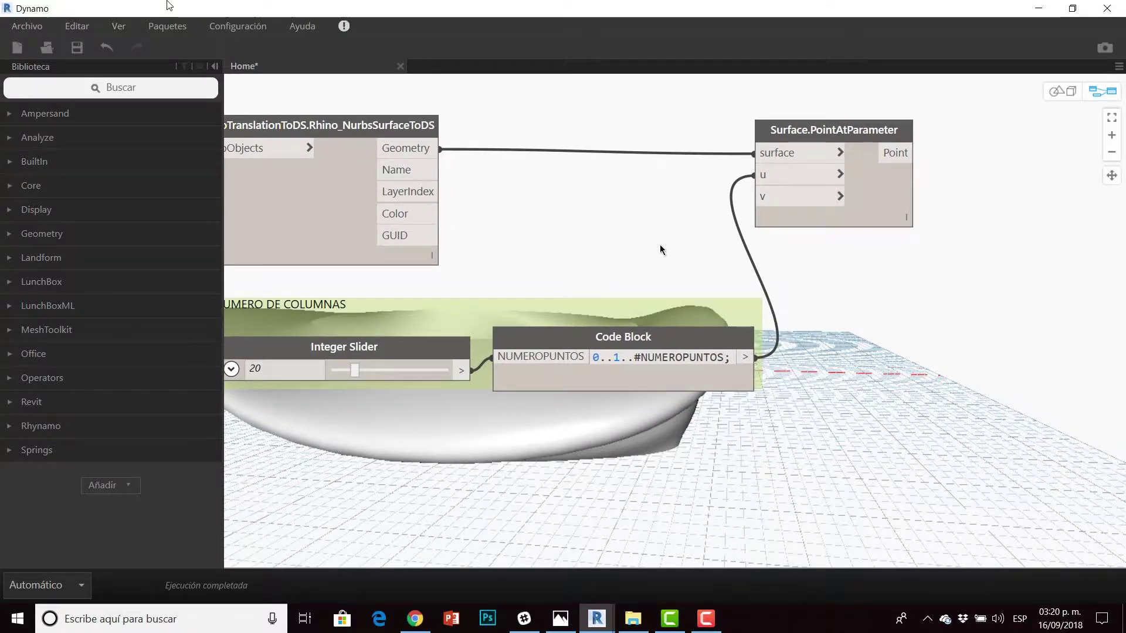
pyautogui.scroll(-1, 659, 245)
pyautogui.scroll(-3, 659, 235)
pyautogui.scroll(3, 690, 217)
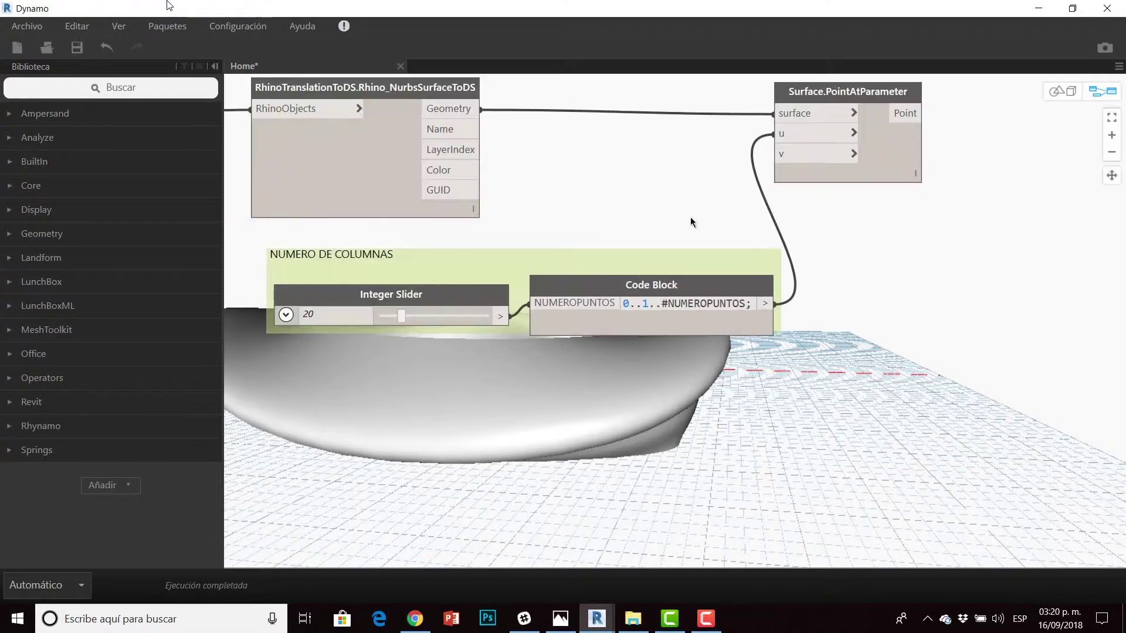
pyautogui.moveTo(691, 221); pyautogui.dragTo(699, 216, button='middle')
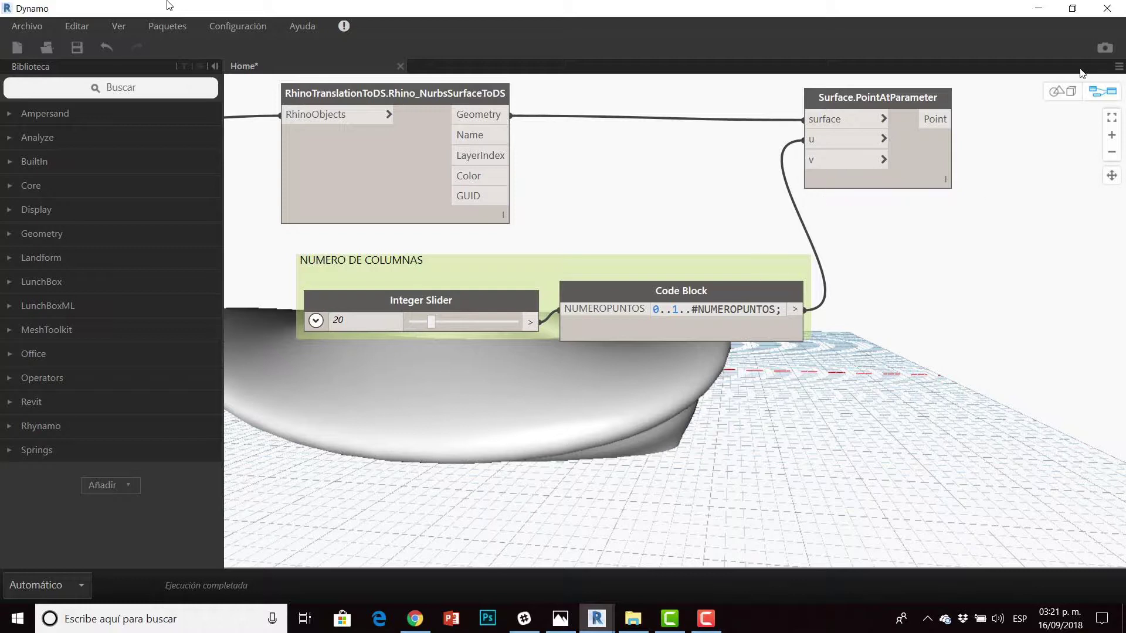
# In Revit, save the project as Proyecto1 in the dynamo folder before opening the recent family.
pyautogui.hotkey('alt', 'Tab')
pyautogui.scroll(-3, 777, 284)
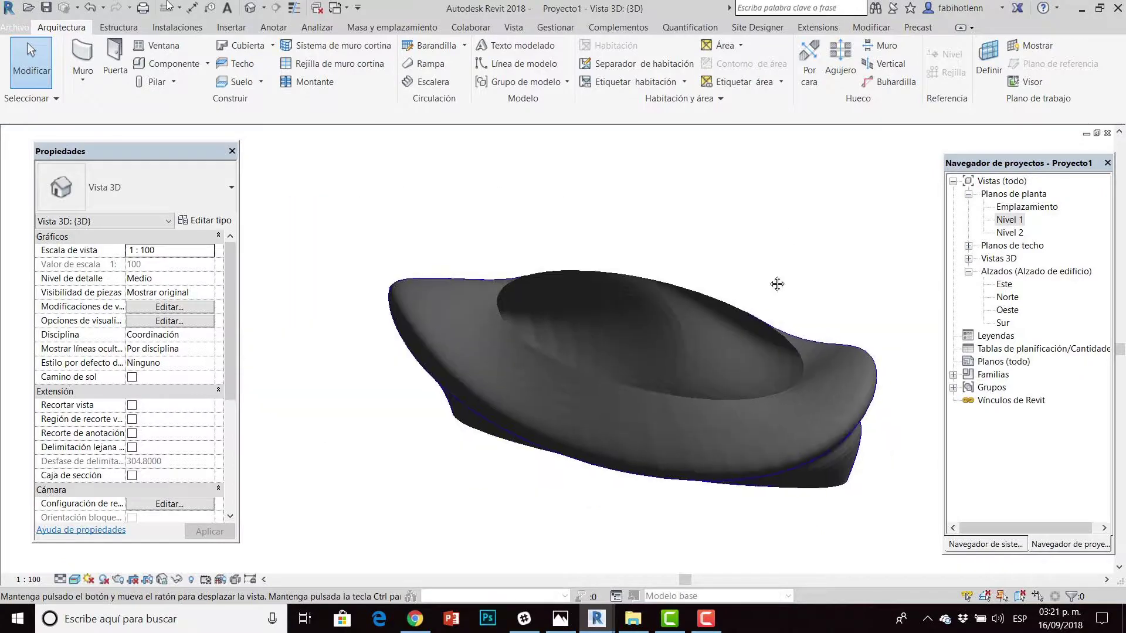
pyautogui.scroll(2, 777, 283)
pyautogui.scroll(2, 777, 284)
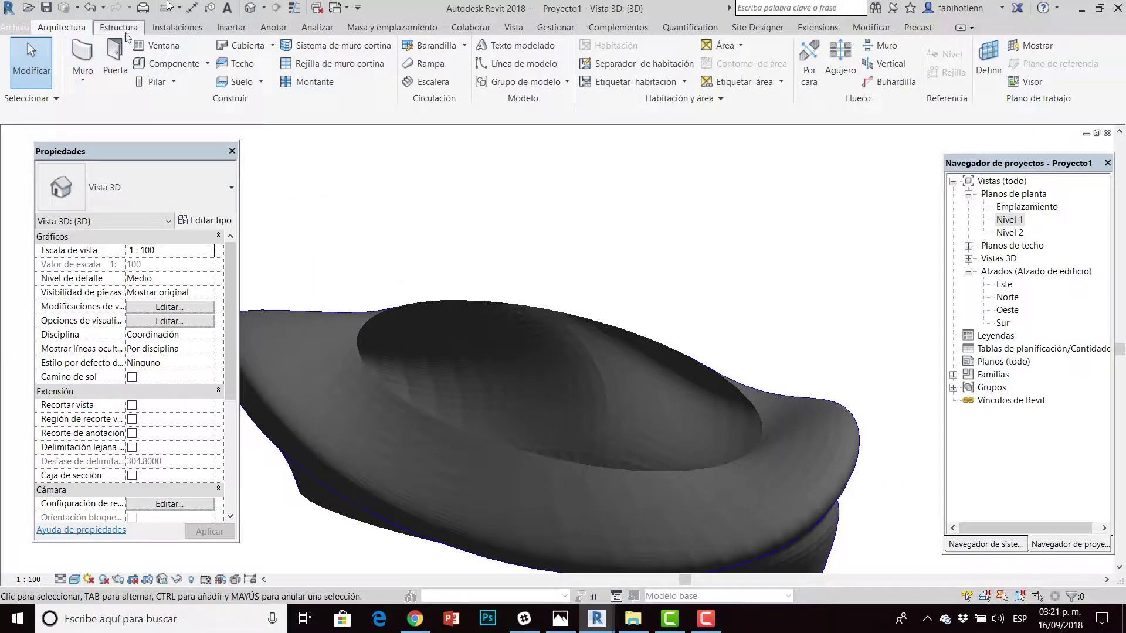
pyautogui.click(14, 27)
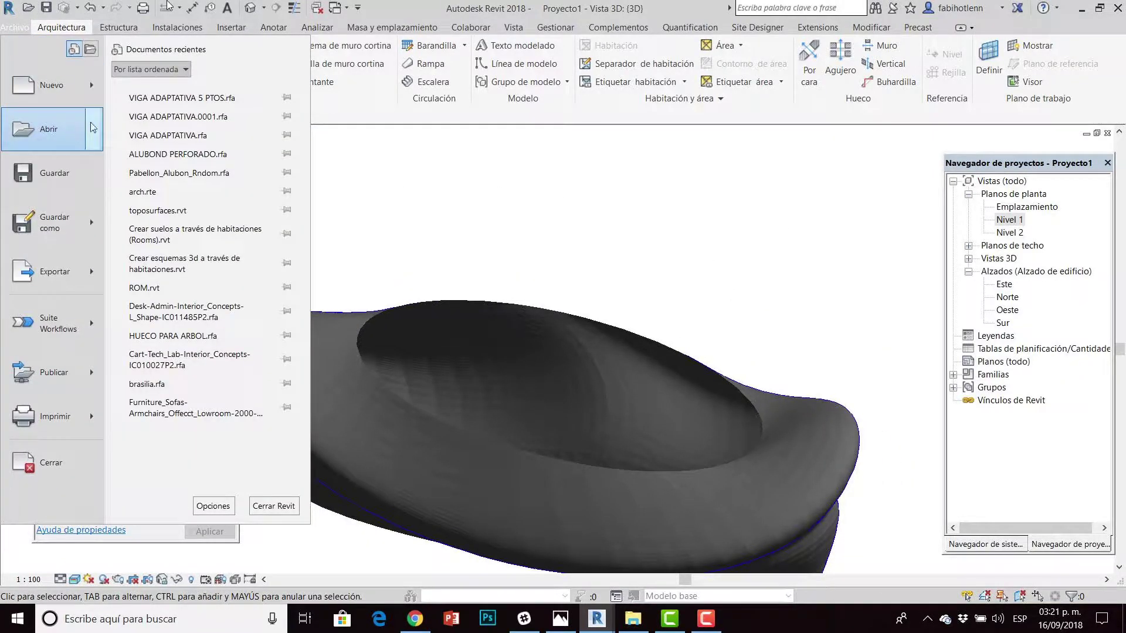
pyautogui.click(161, 99)
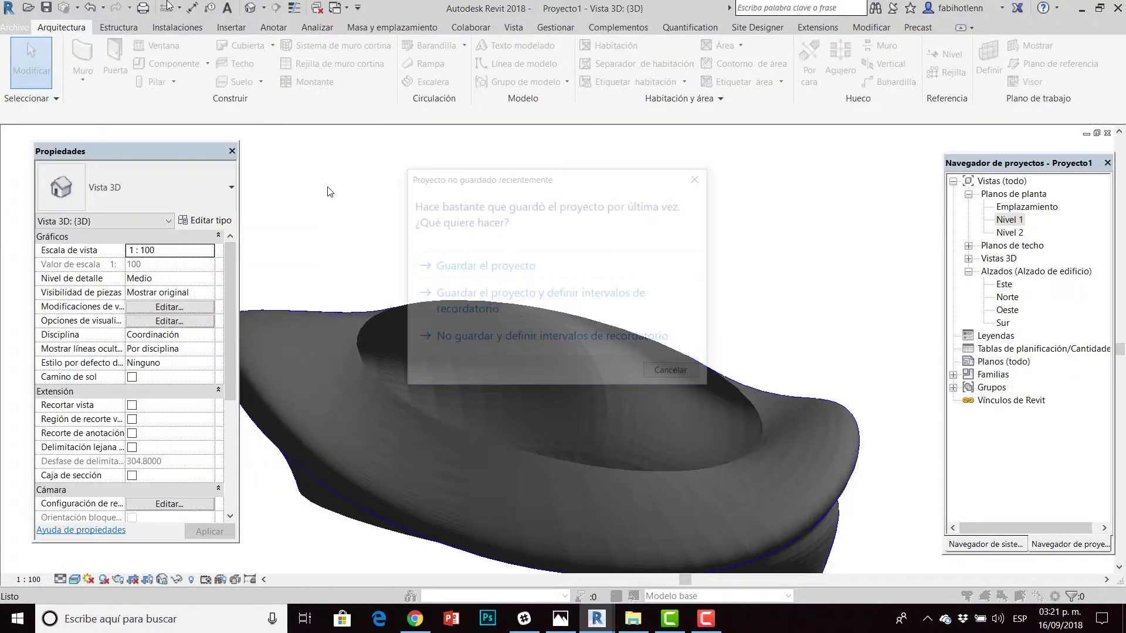
pyautogui.click(561, 276)
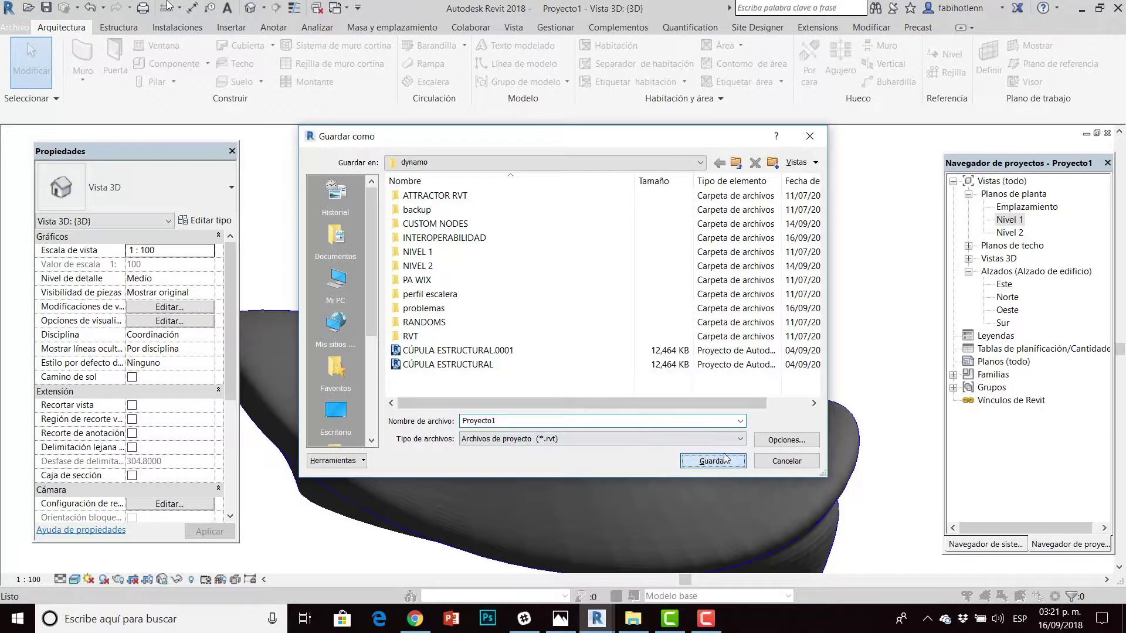
pyautogui.click(726, 458)
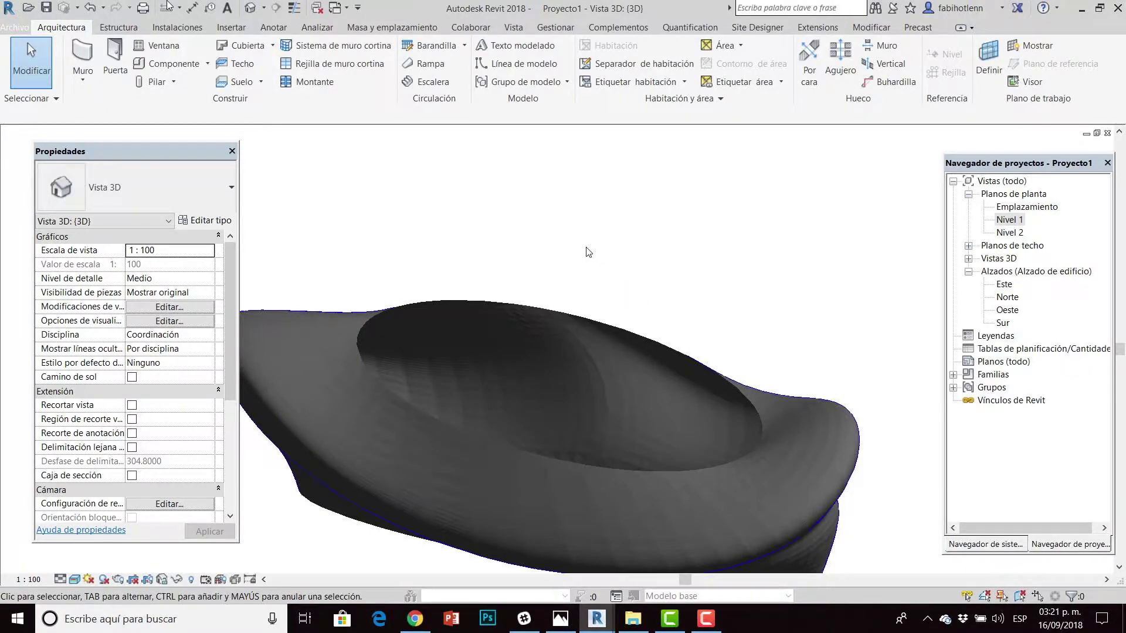
pyautogui.scroll(-3, 593, 306)
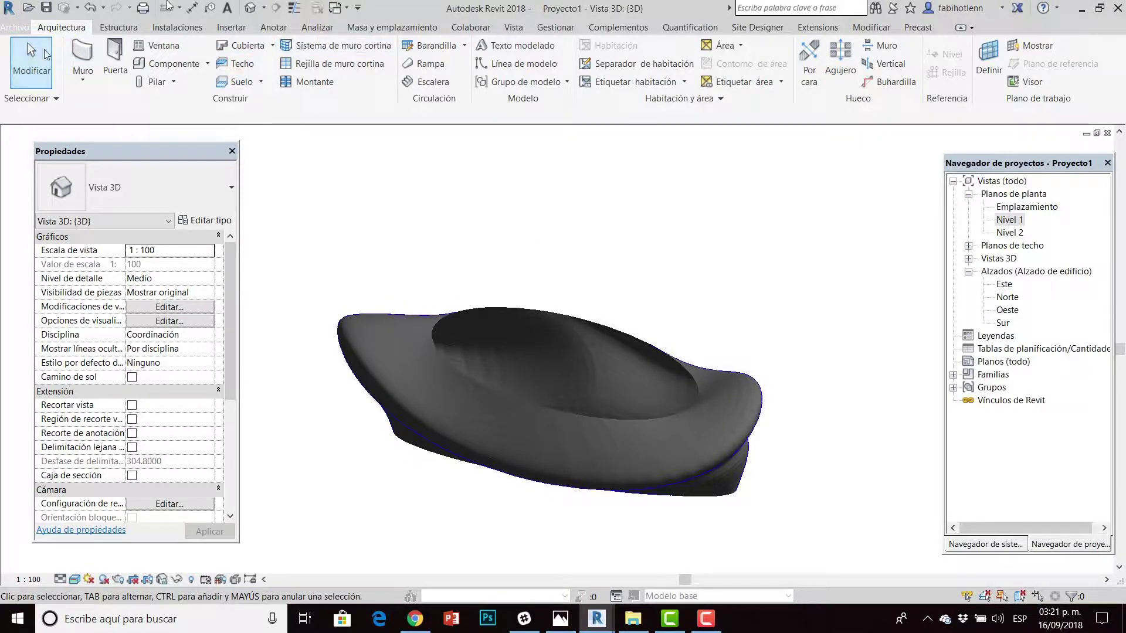
pyautogui.click(16, 29)
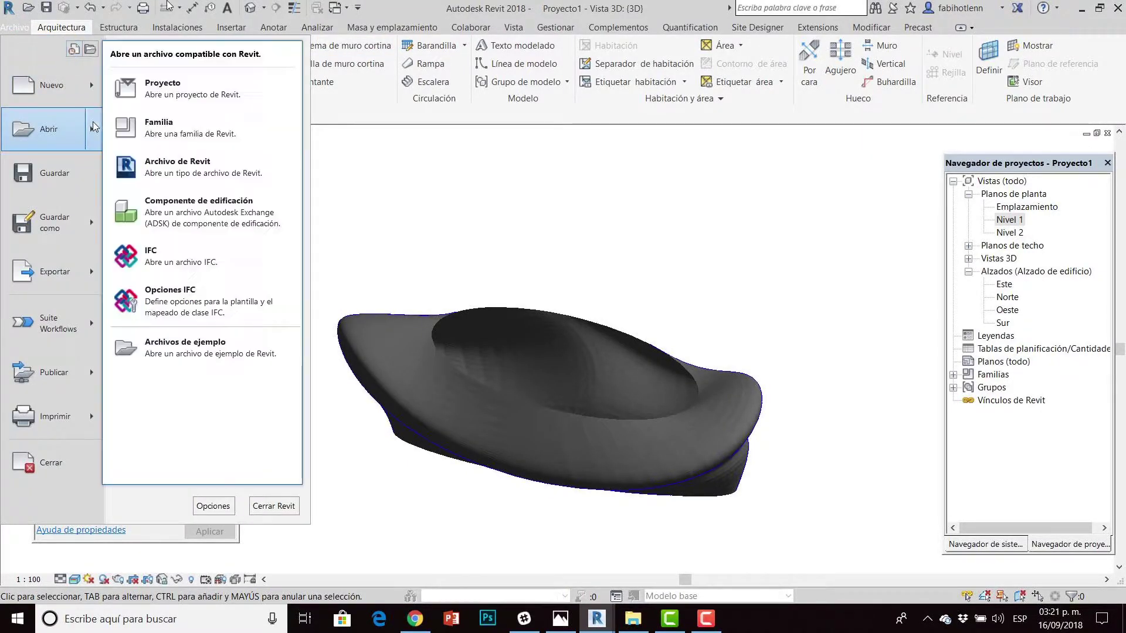
# In the open-family browser, navigate to DATA (D:) > MASTER CC+BIM > dynamo.
pyautogui.click(418, 216)
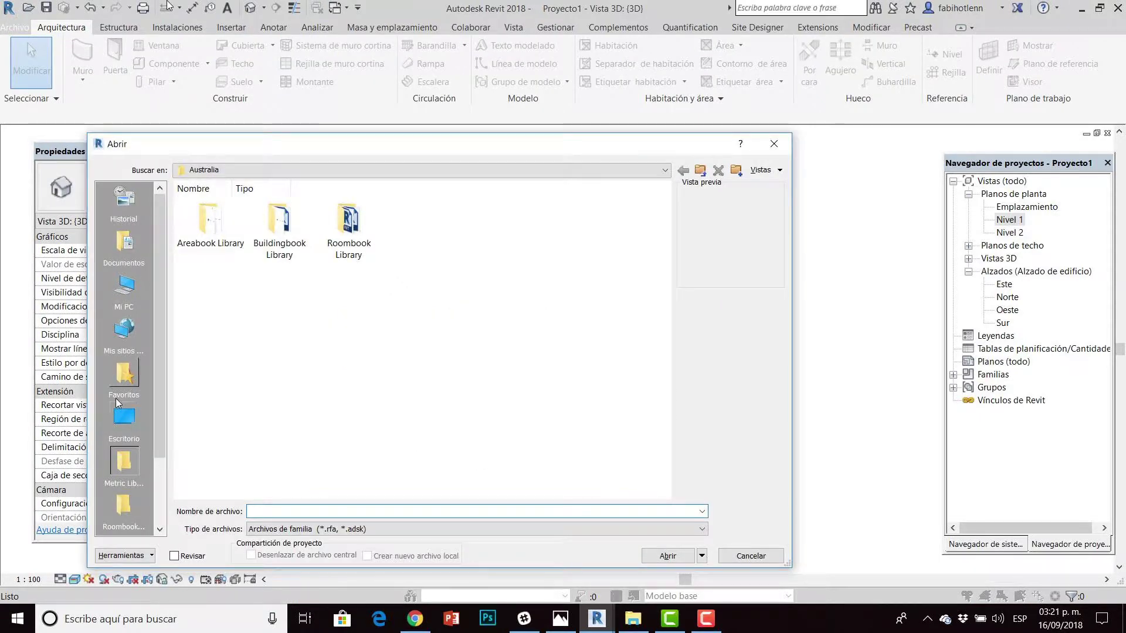
pyautogui.click(121, 415)
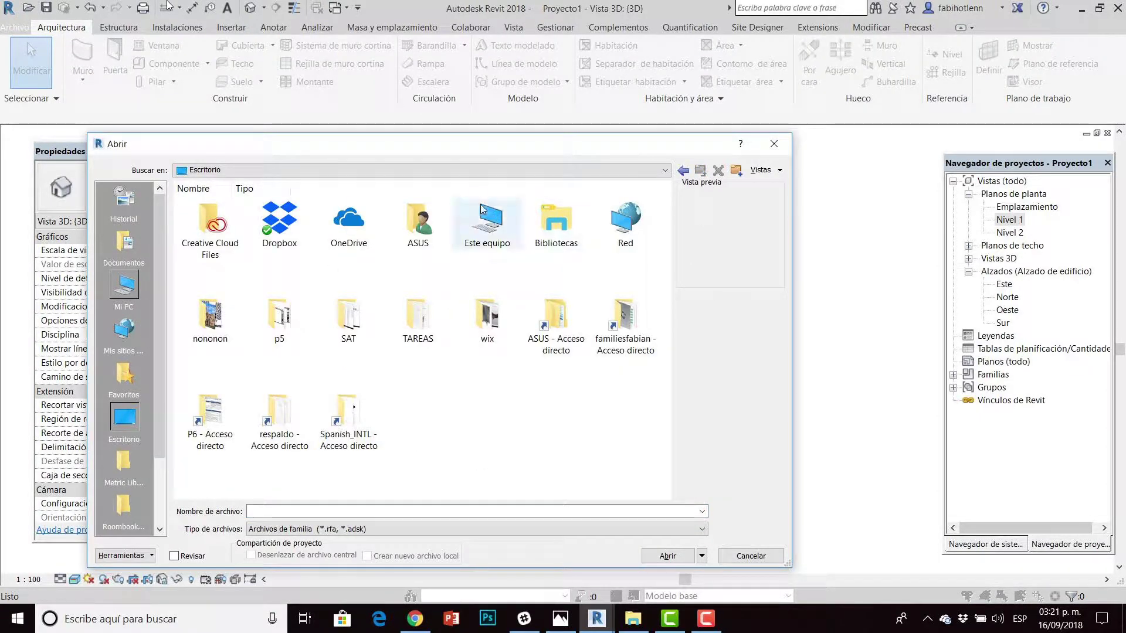
pyautogui.doubleClick(480, 209)
pyautogui.doubleClick(354, 420)
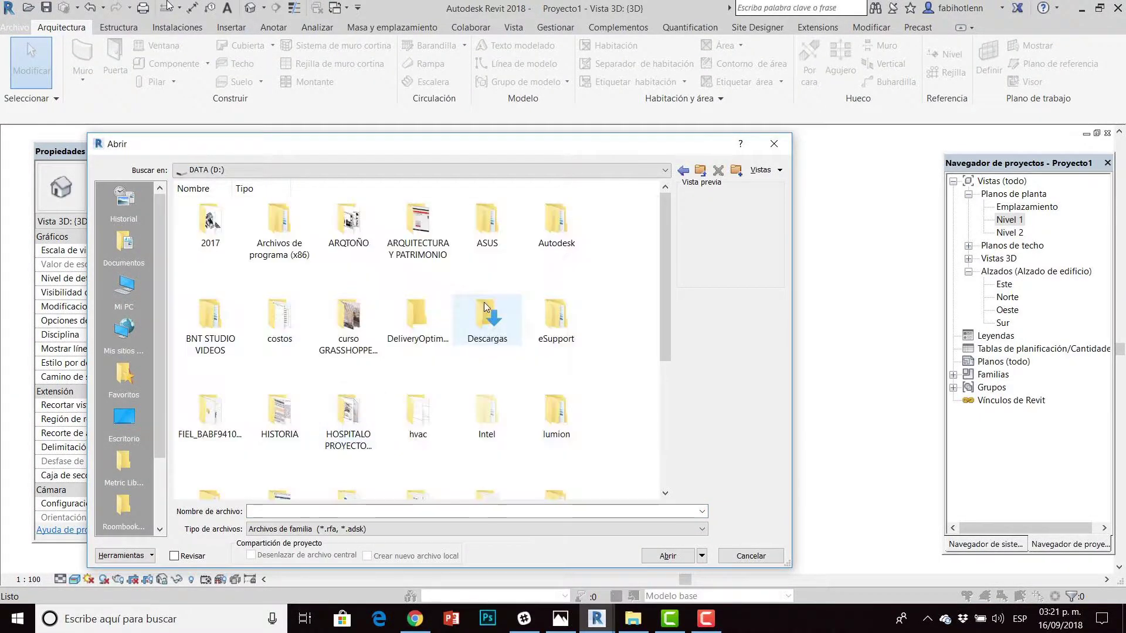
pyautogui.scroll(-5, 445, 293)
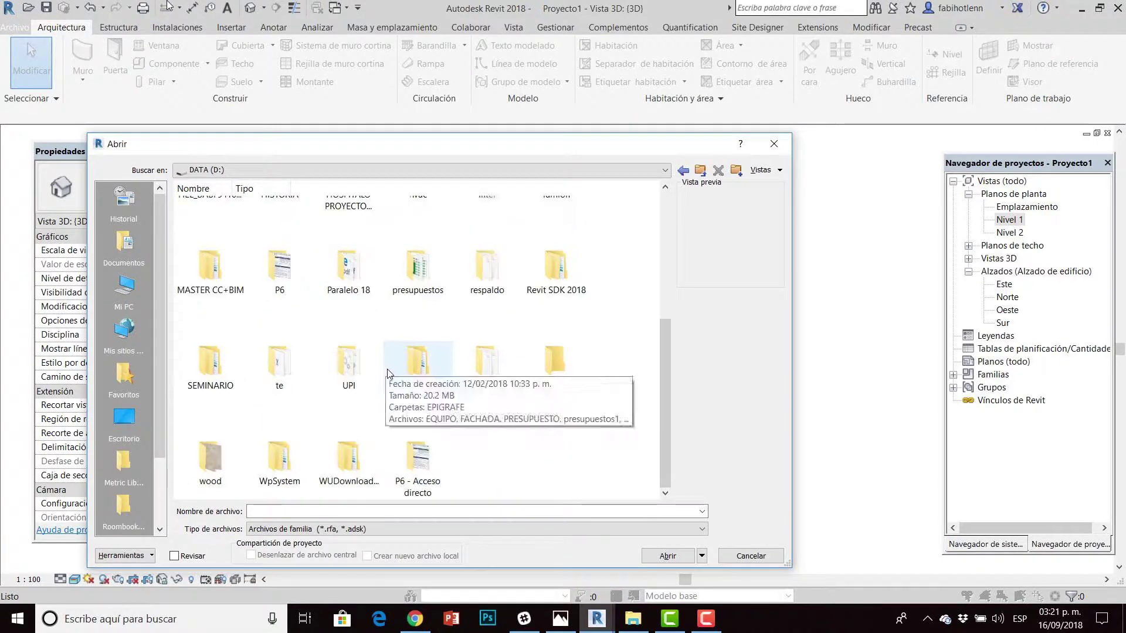
pyautogui.scroll(3, 229, 384)
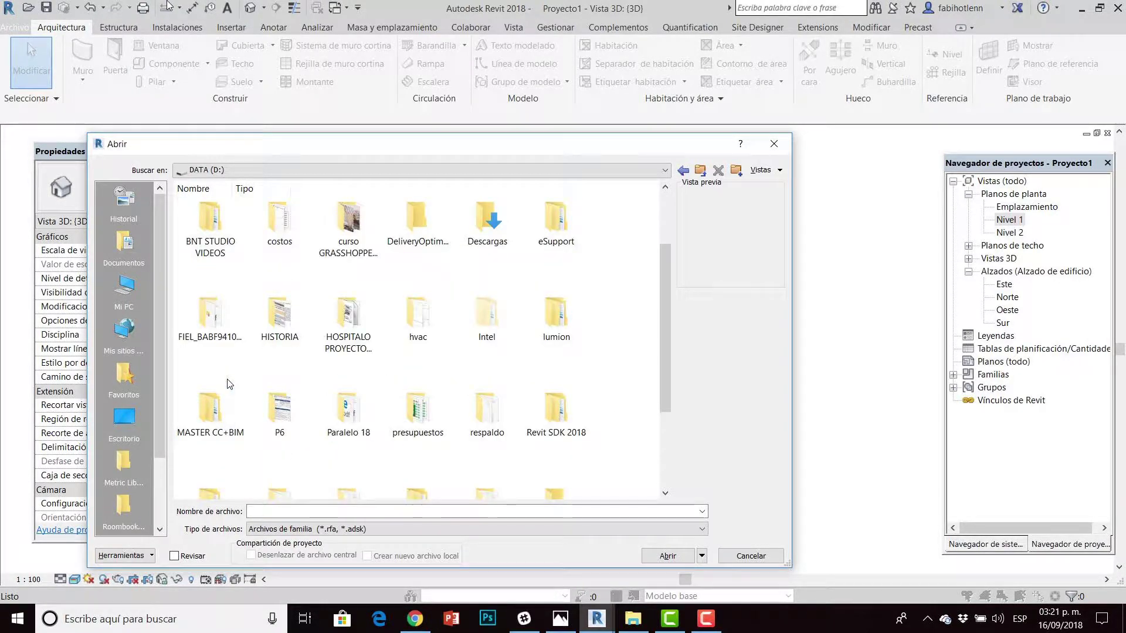
pyautogui.doubleClick(233, 413)
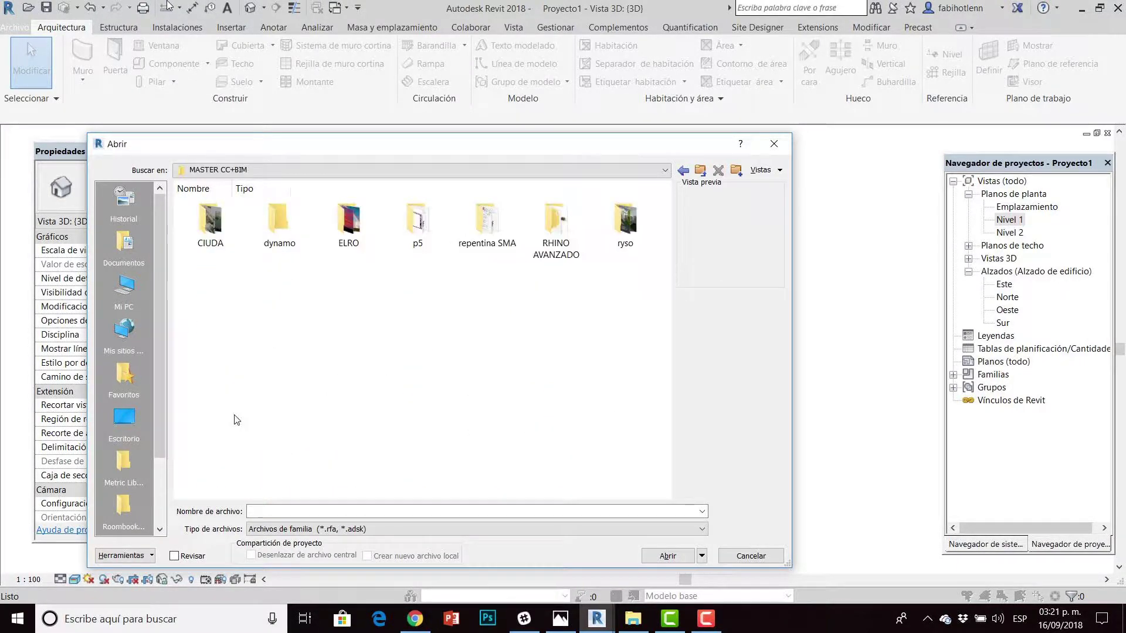
pyautogui.doubleClick(267, 220)
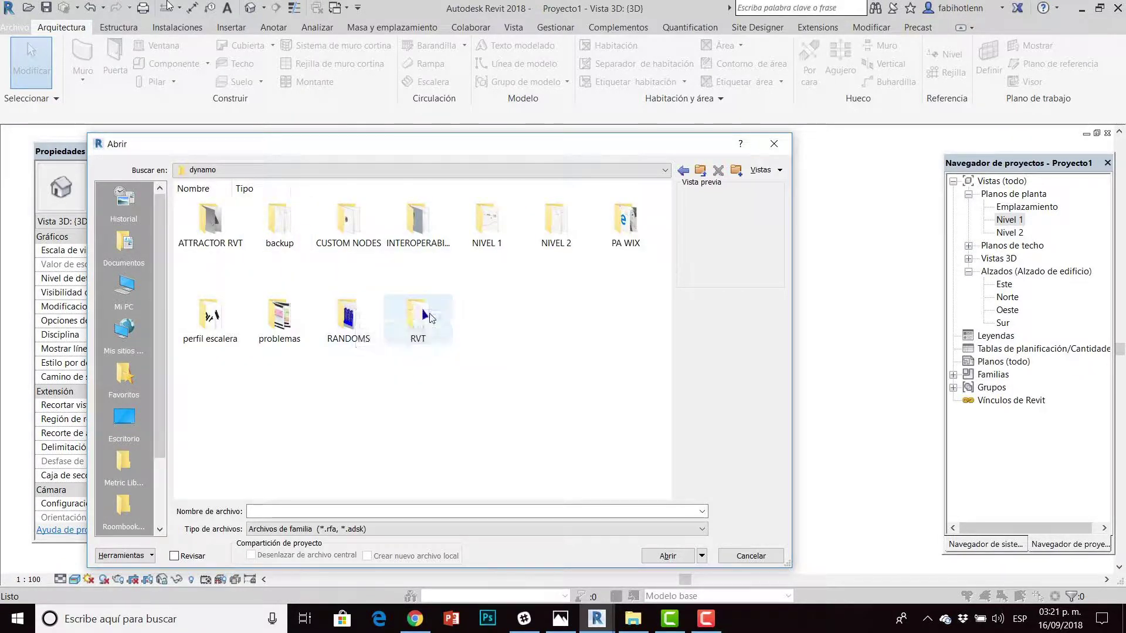
# Open VIGA ADAPTATIVA 5 PTOS.rfa from the NIVEL 2 > RVT folder.
pyautogui.click(555, 223)
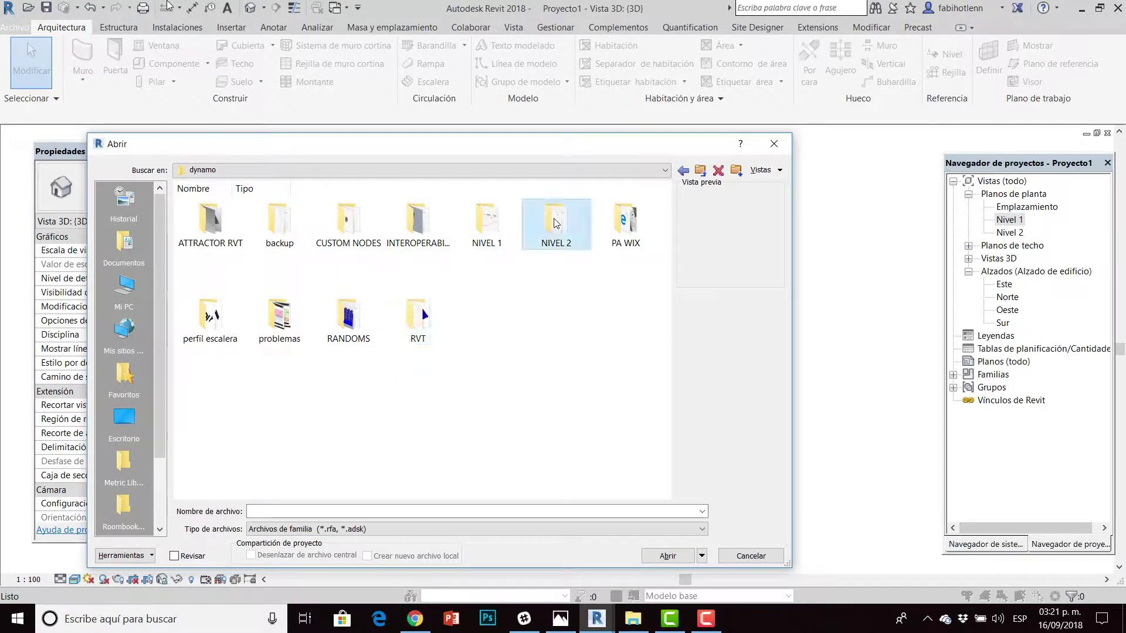
pyautogui.doubleClick(555, 222)
pyautogui.doubleClick(486, 221)
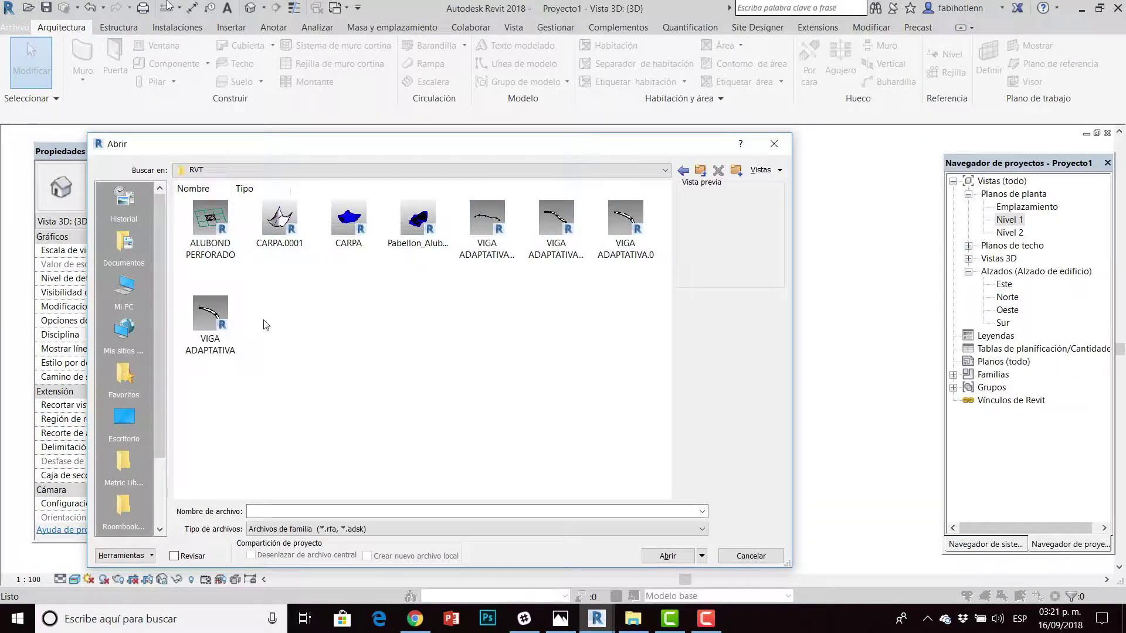
pyautogui.click(573, 221)
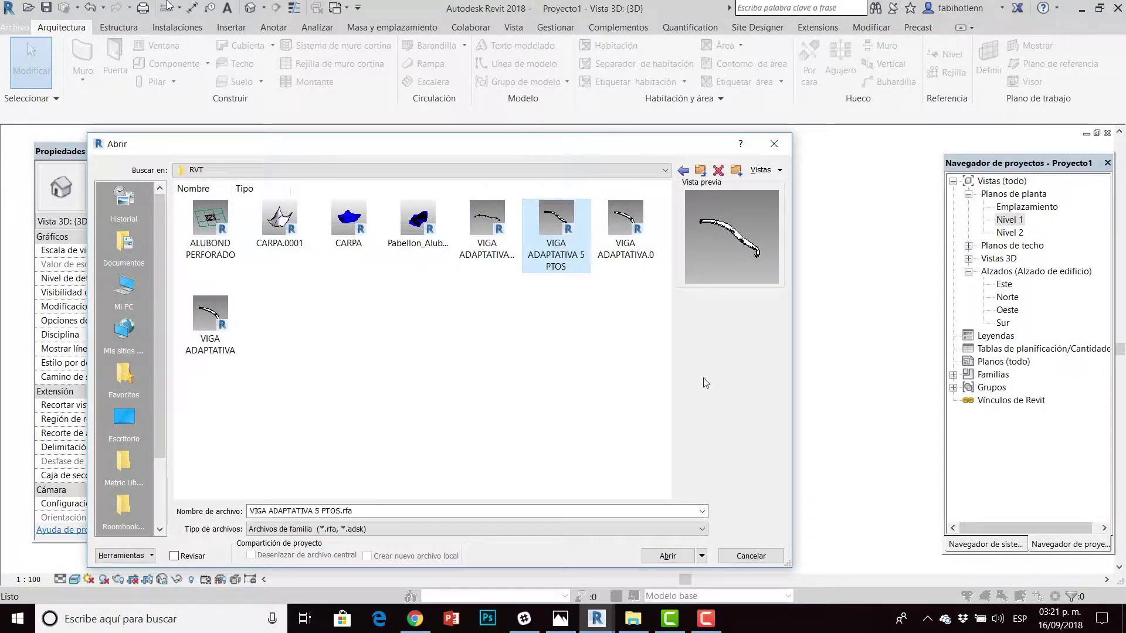
pyautogui.click(667, 556)
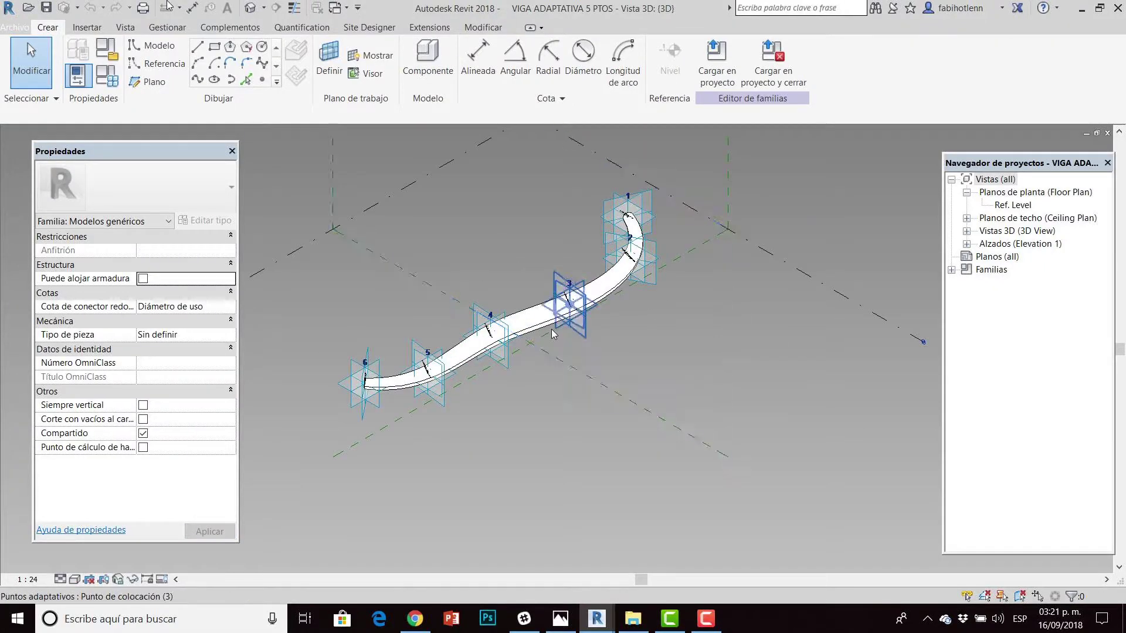
# Orbit the 3D view to inspect the curved beam and its numbered adaptive points.
pyautogui.keyDown('shift'); pyautogui.moveTo(551, 329); pyautogui.dragTo(739, 350, button='middle'); pyautogui.keyUp('shift')
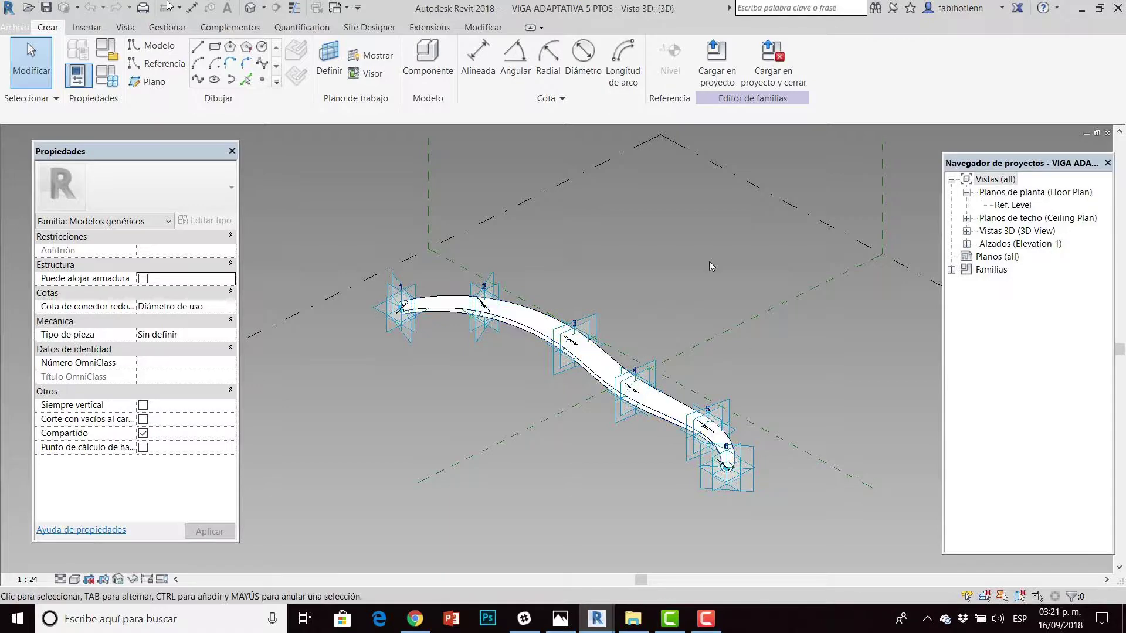
pyautogui.moveTo(610, 368)
pyautogui.keyDown('shift'); pyautogui.mouseDown(button='middle')
pyautogui.moveTo(619, 258)
pyautogui.moveTo(542, 309)
pyautogui.moveTo(257, 270)
pyautogui.mouseUp(button='middle'); pyautogui.keyUp('shift')
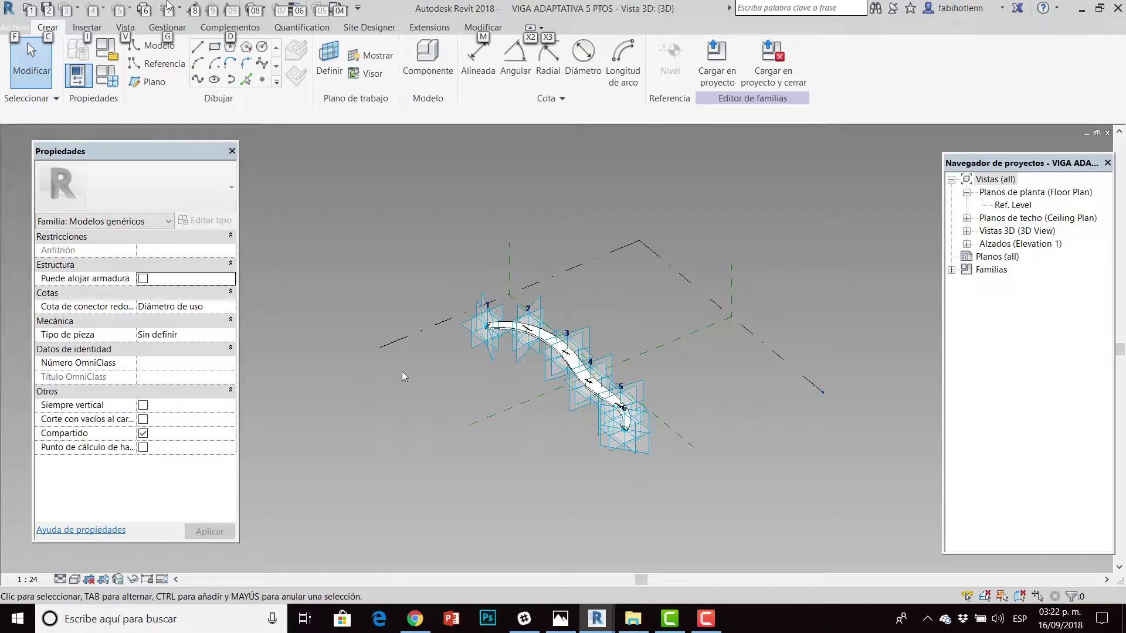
pyautogui.click(21, 29)
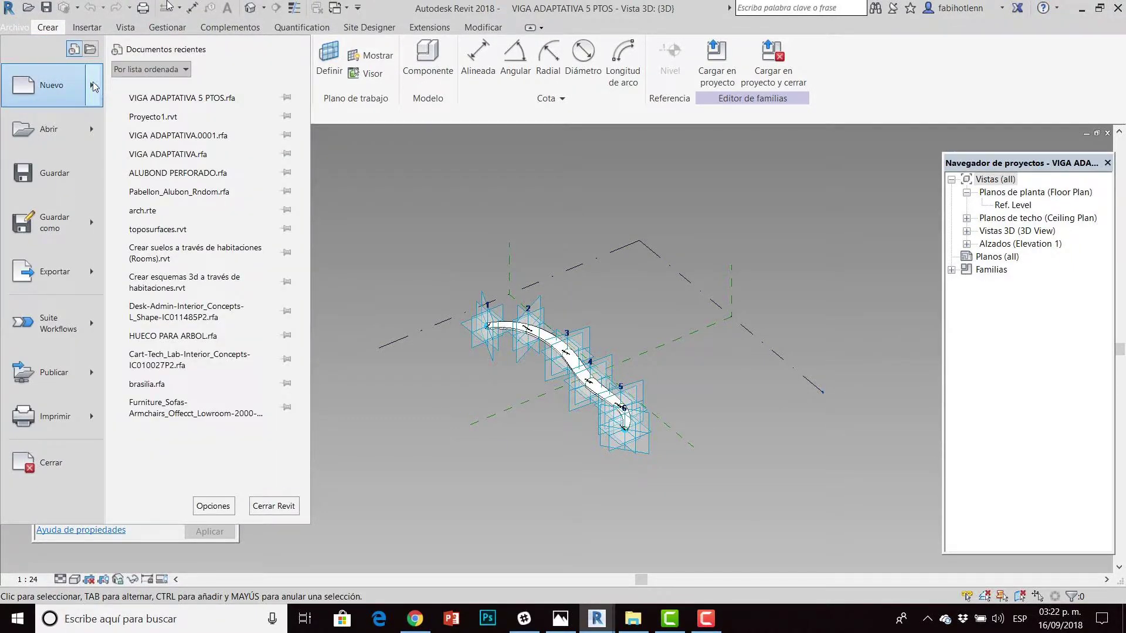
# Start a new family and browse to the Family Templates > English_I folder.
pyautogui.moveTo(51, 86)
pyautogui.click(150, 126)
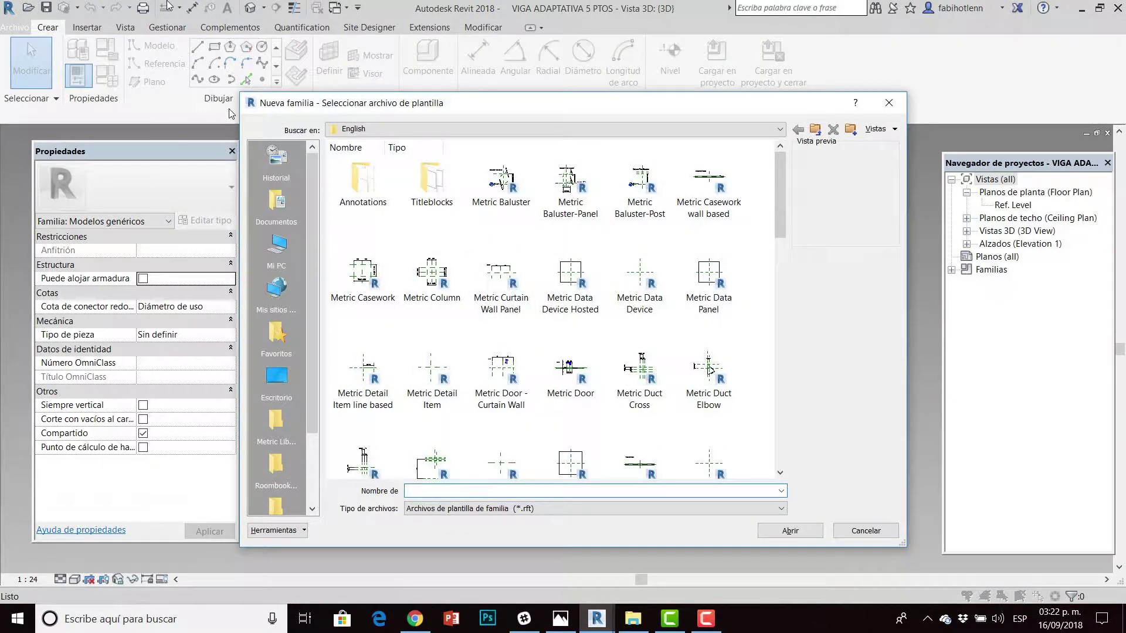
pyautogui.moveTo(240, 93); pyautogui.dragTo(83, 17)
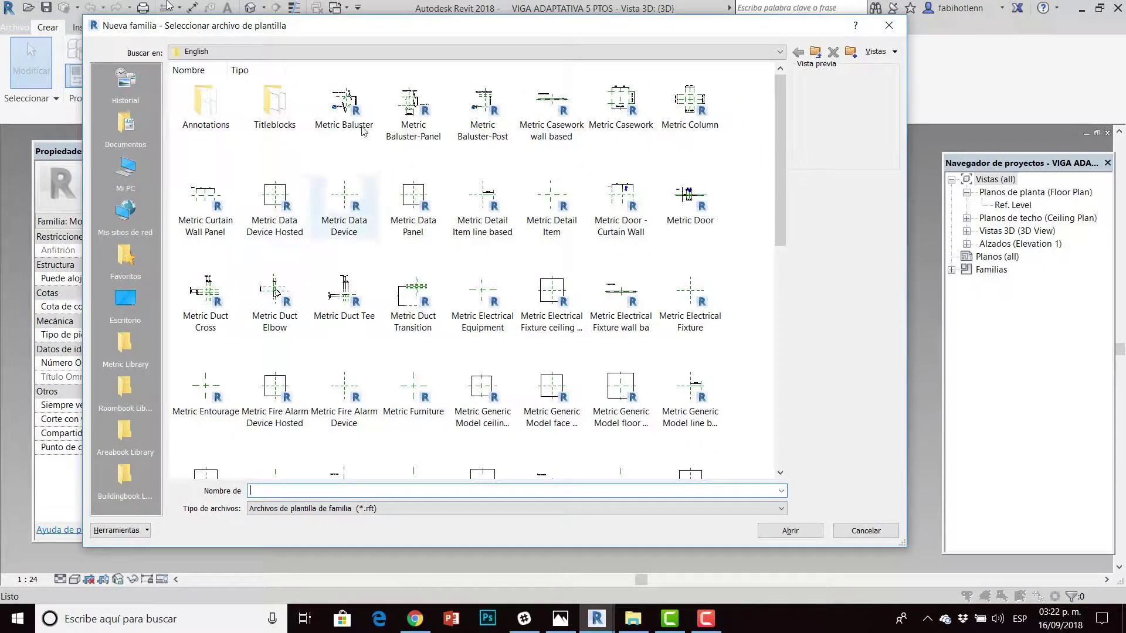
pyautogui.click(328, 53)
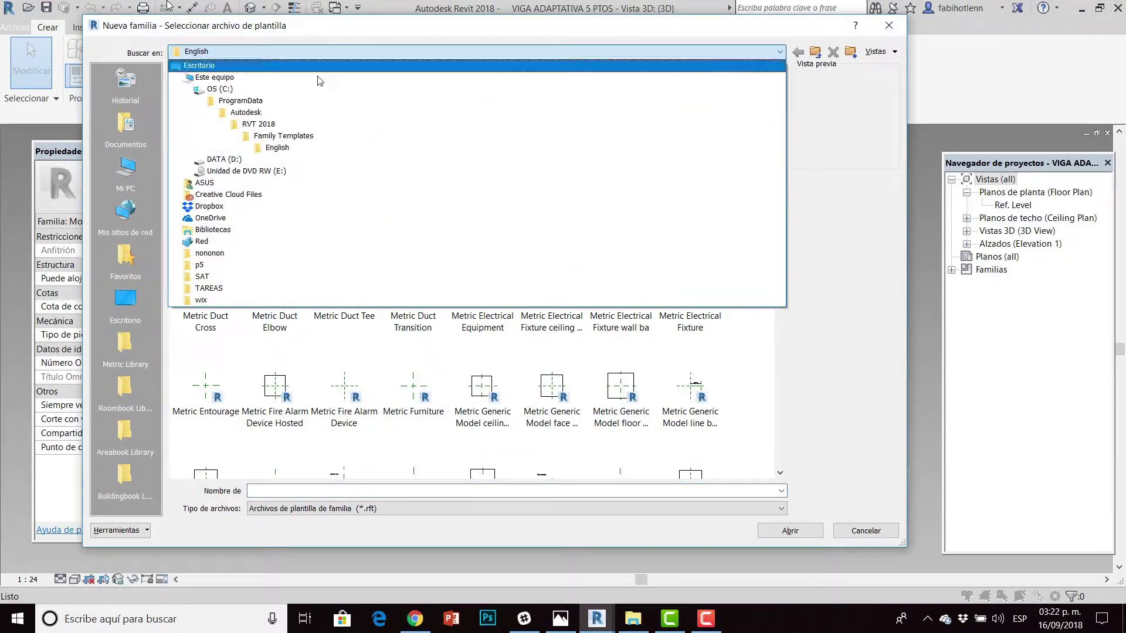
pyautogui.click(322, 138)
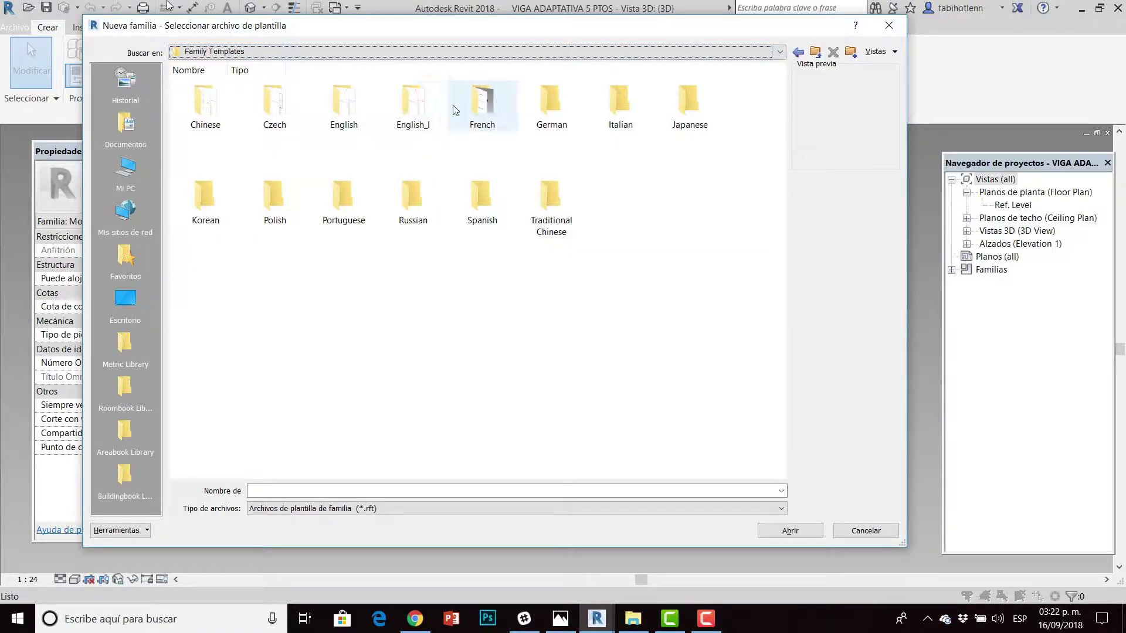
pyautogui.doubleClick(417, 105)
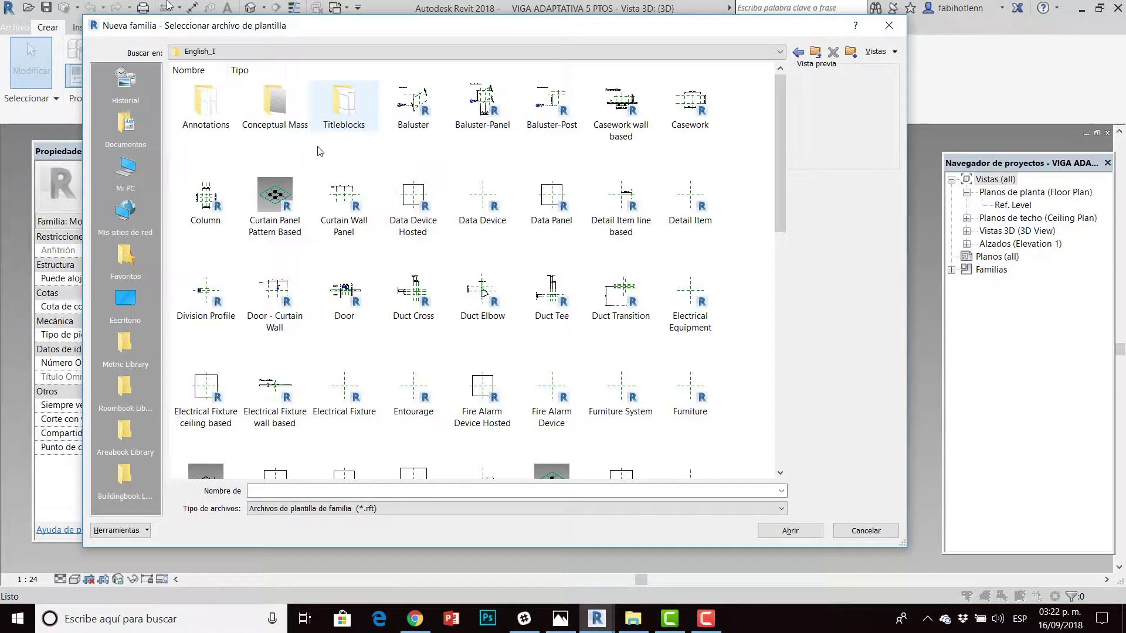
# Compare the pattern-based templates, then create the family from Generic Model Adaptive.rft.
pyautogui.click(289, 206)
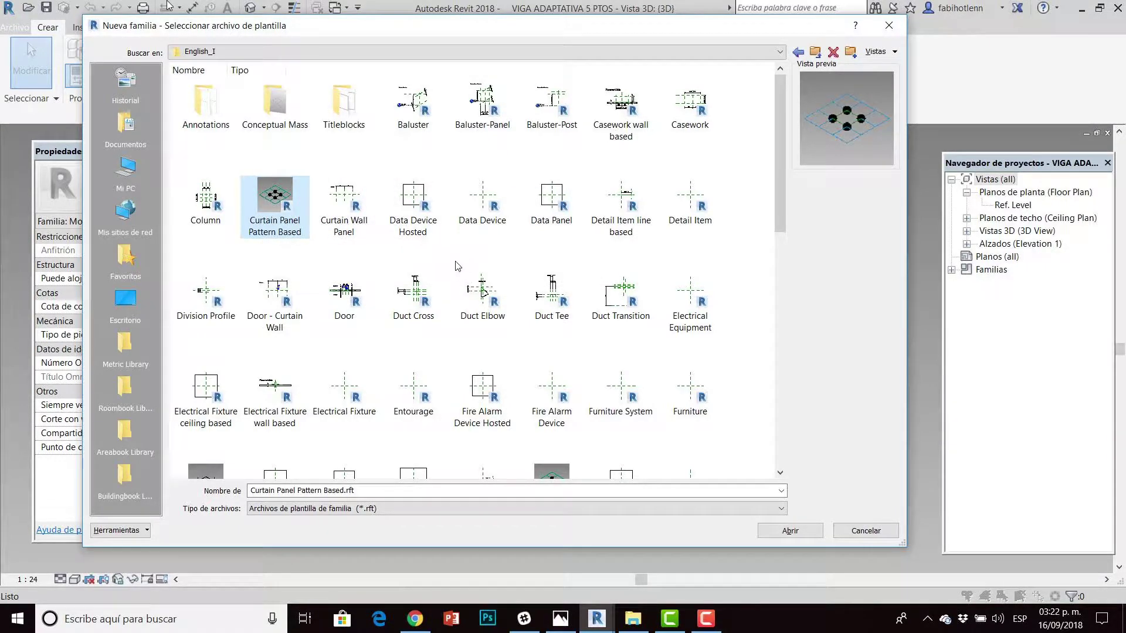
pyautogui.scroll(-2, 458, 266)
pyautogui.scroll(-1, 469, 269)
pyautogui.click(548, 204)
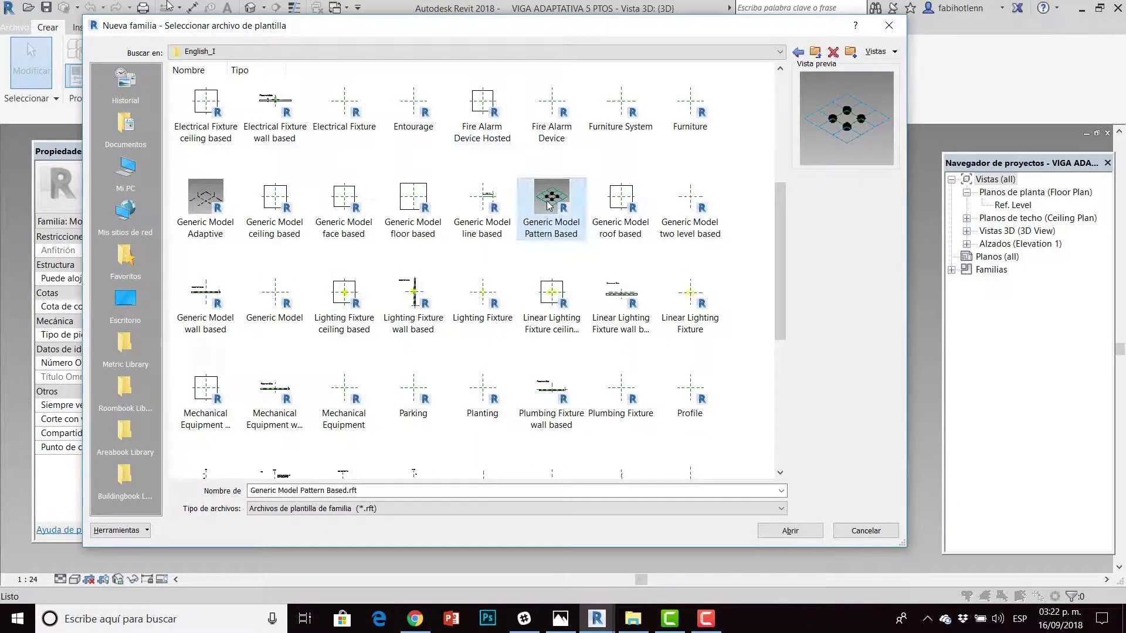
pyautogui.scroll(1, 528, 233)
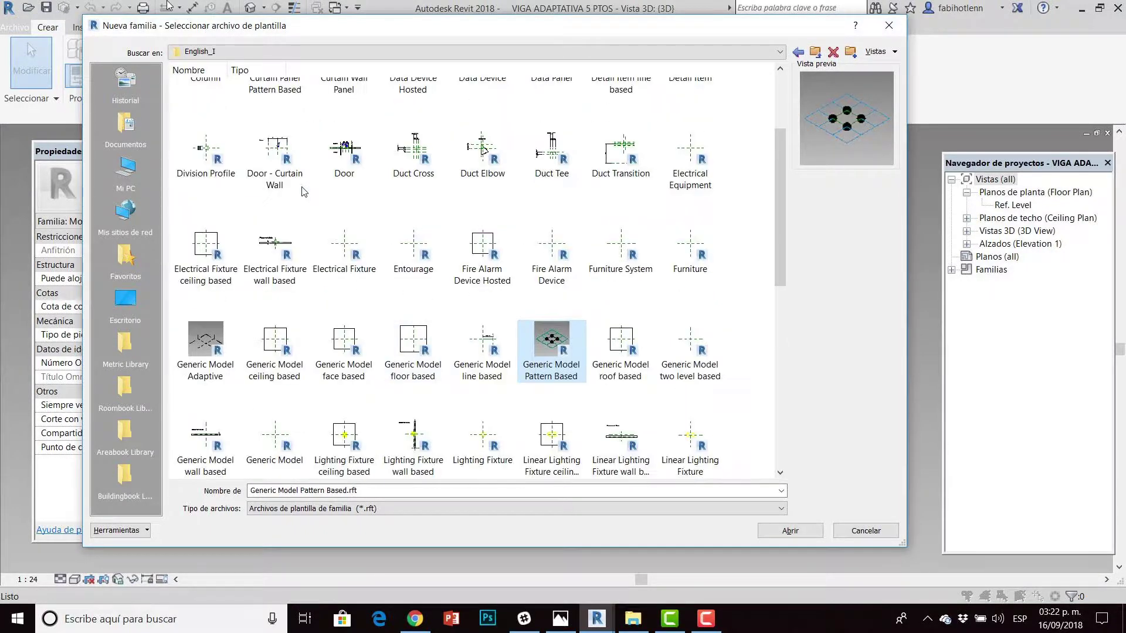
pyautogui.scroll(2, 276, 208)
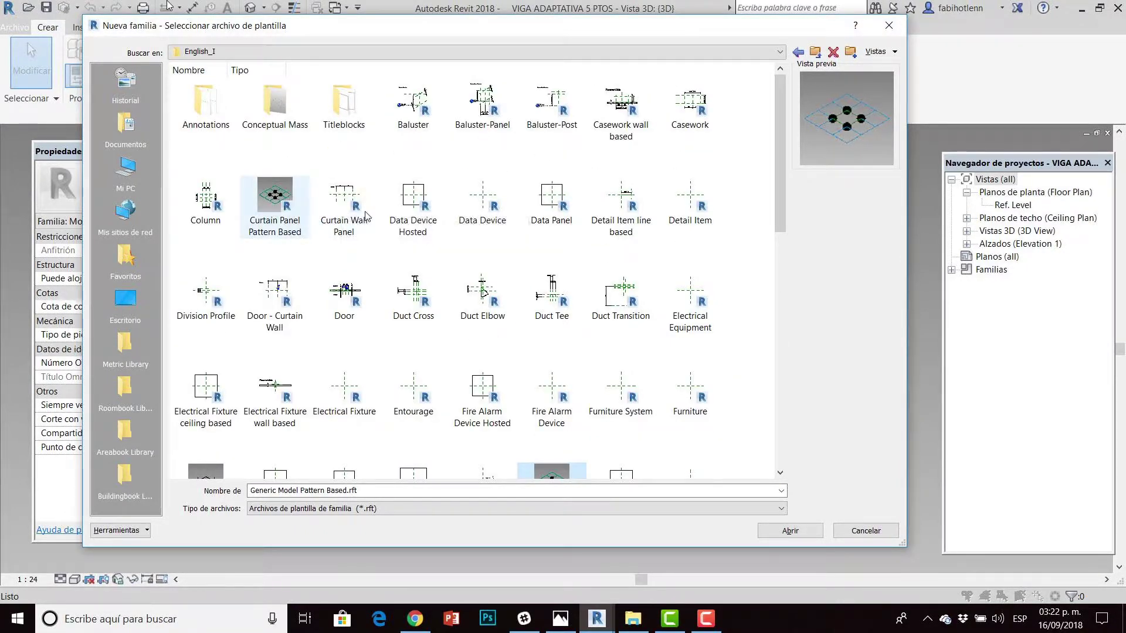
pyautogui.click(275, 208)
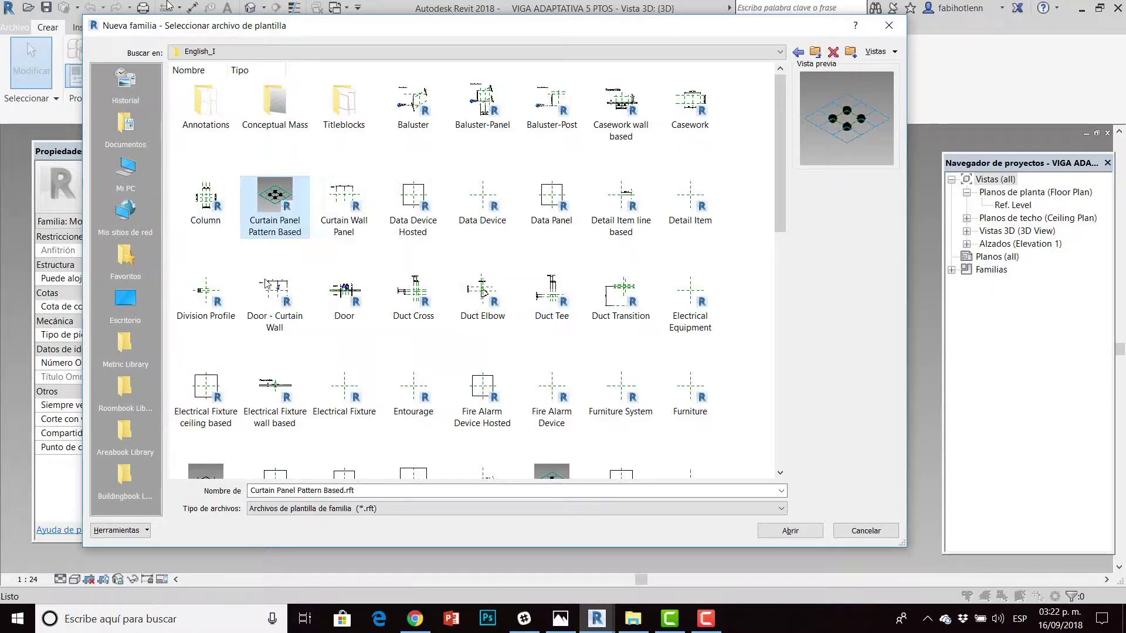
pyautogui.scroll(-3, 302, 222)
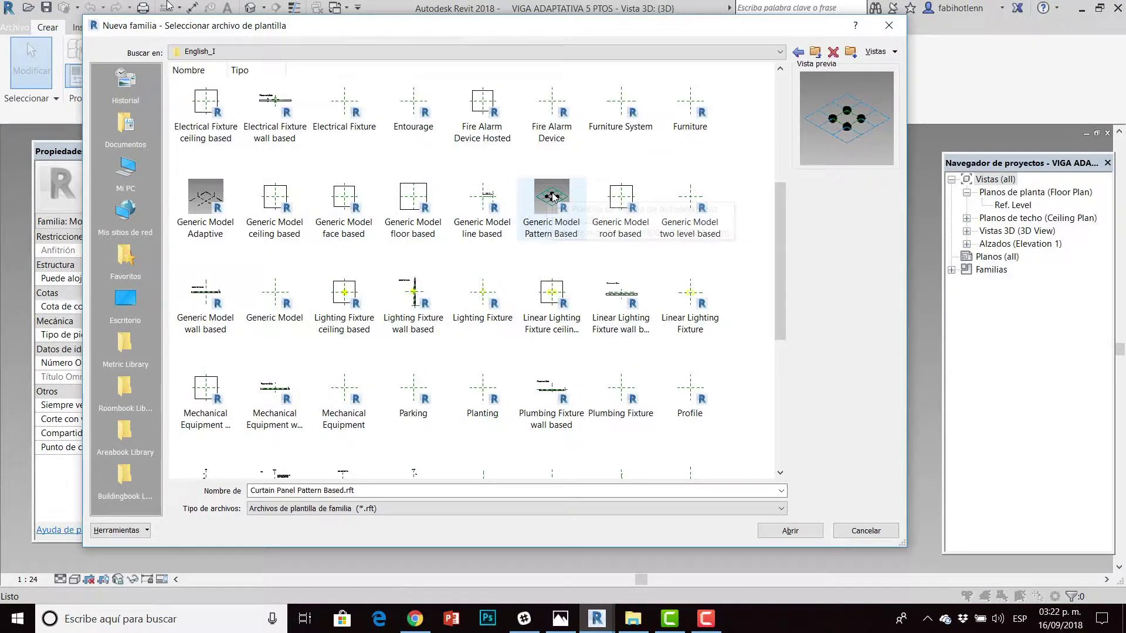
pyautogui.click(533, 231)
pyautogui.click(187, 213)
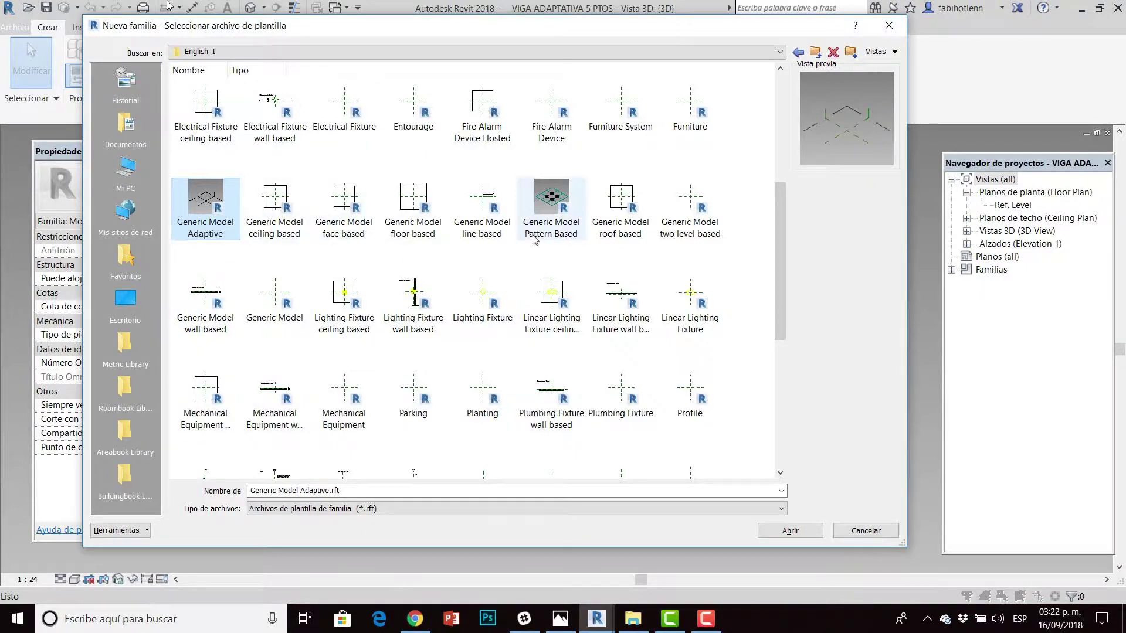
pyautogui.scroll(3, 371, 266)
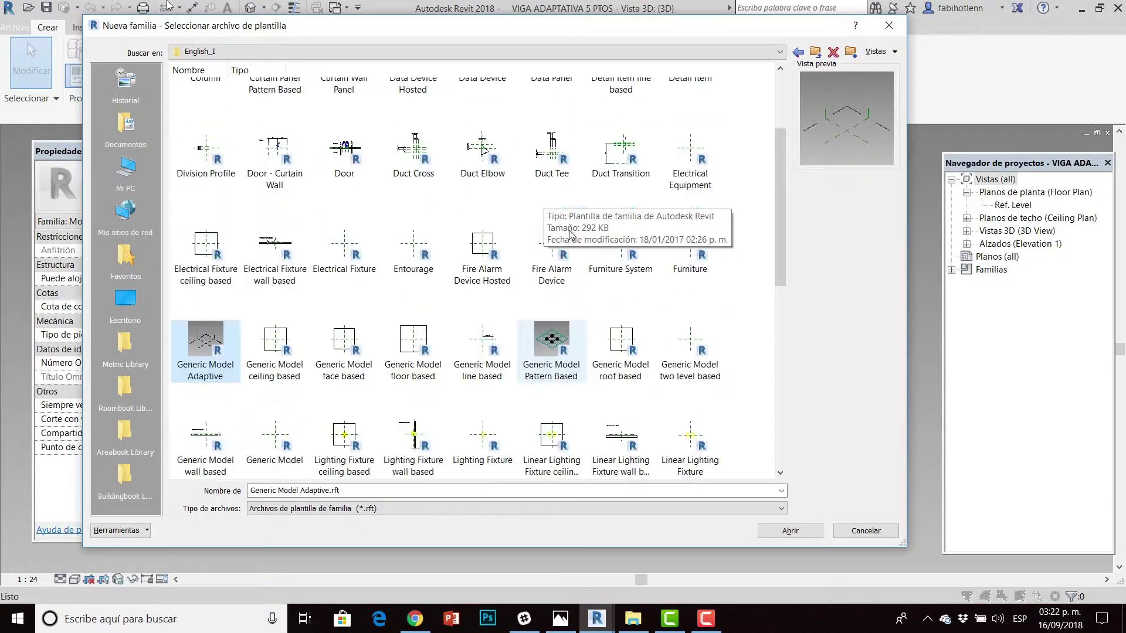
pyautogui.scroll(2, 371, 266)
pyautogui.scroll(-2, 371, 265)
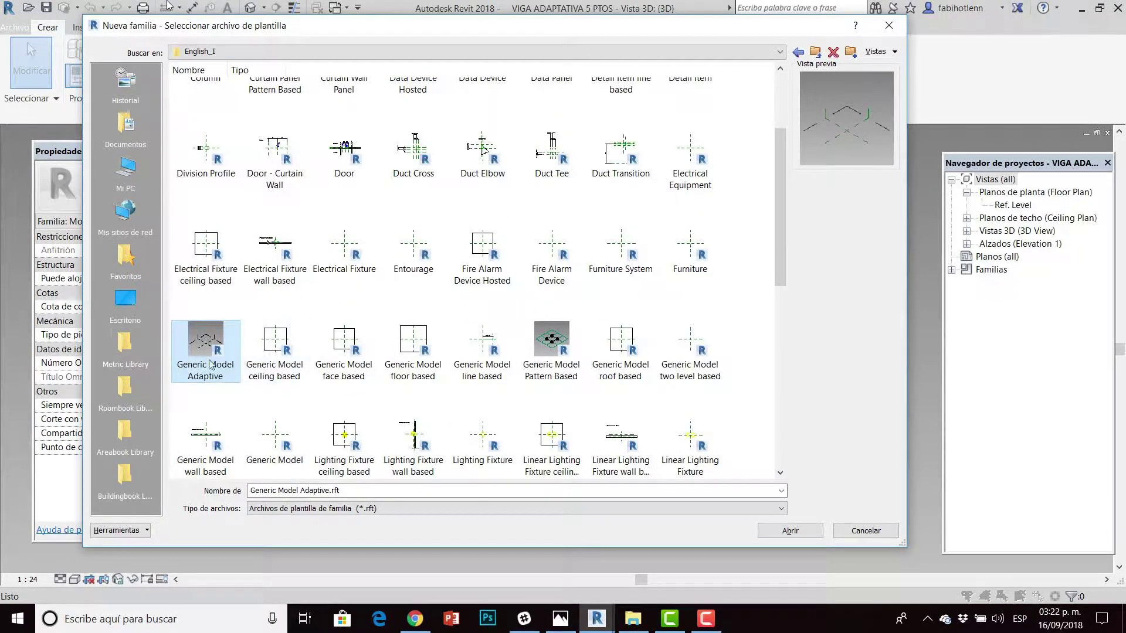
pyautogui.click(792, 533)
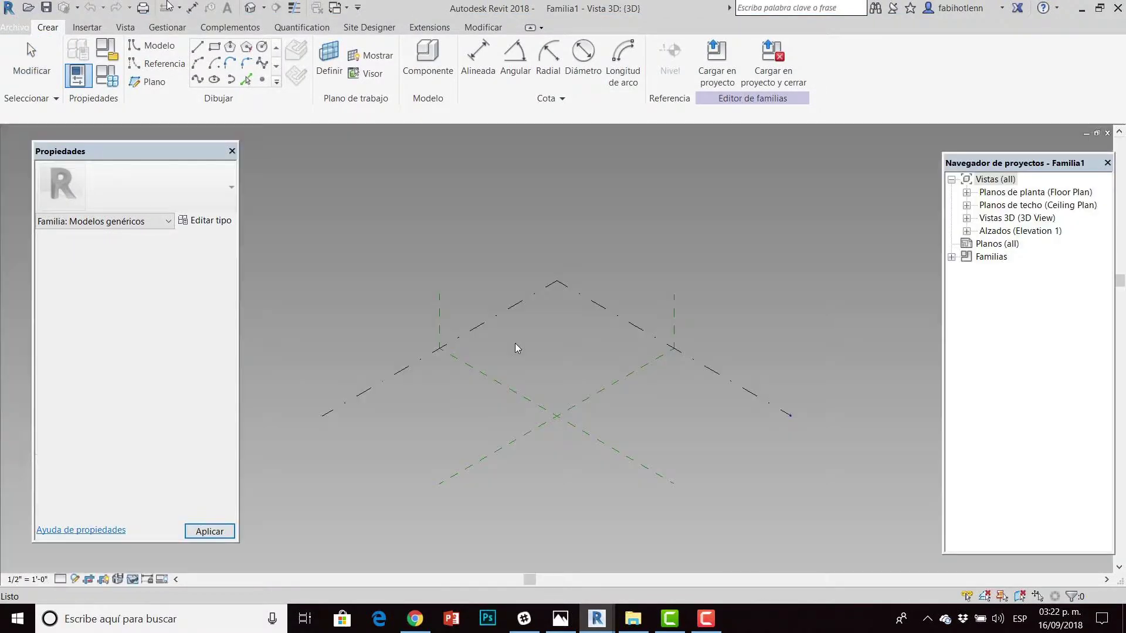
# Place reference points on the reference level with the Point Element tool.
pyautogui.scroll(2, 542, 351)
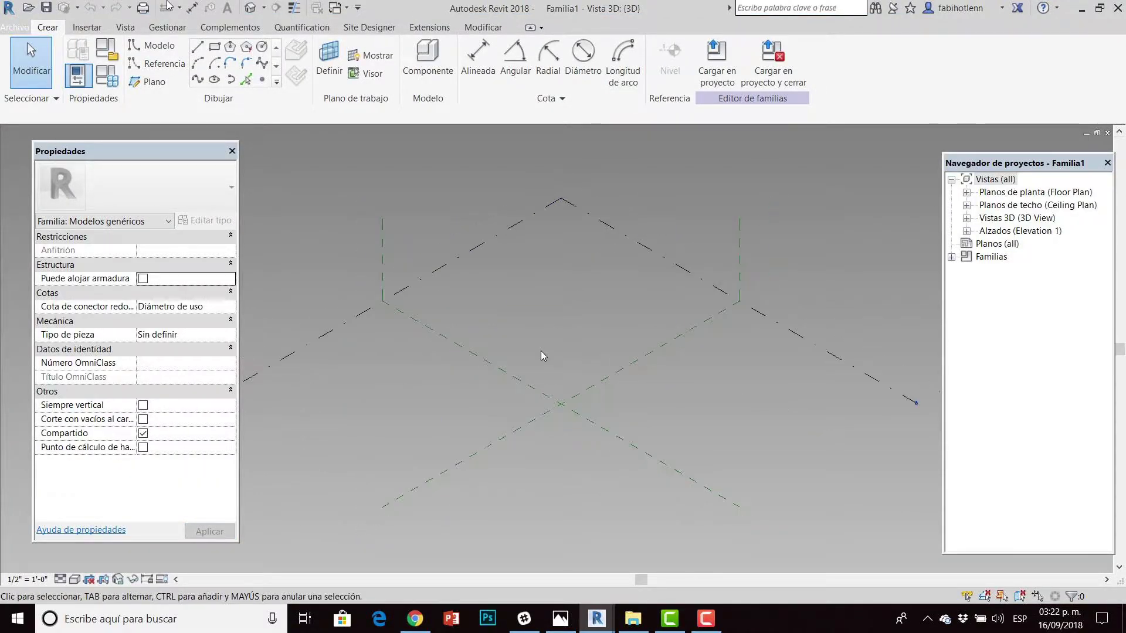
pyautogui.moveTo(540, 351); pyautogui.dragTo(606, 349, button='middle')
pyautogui.click(262, 82)
pyautogui.click(418, 340)
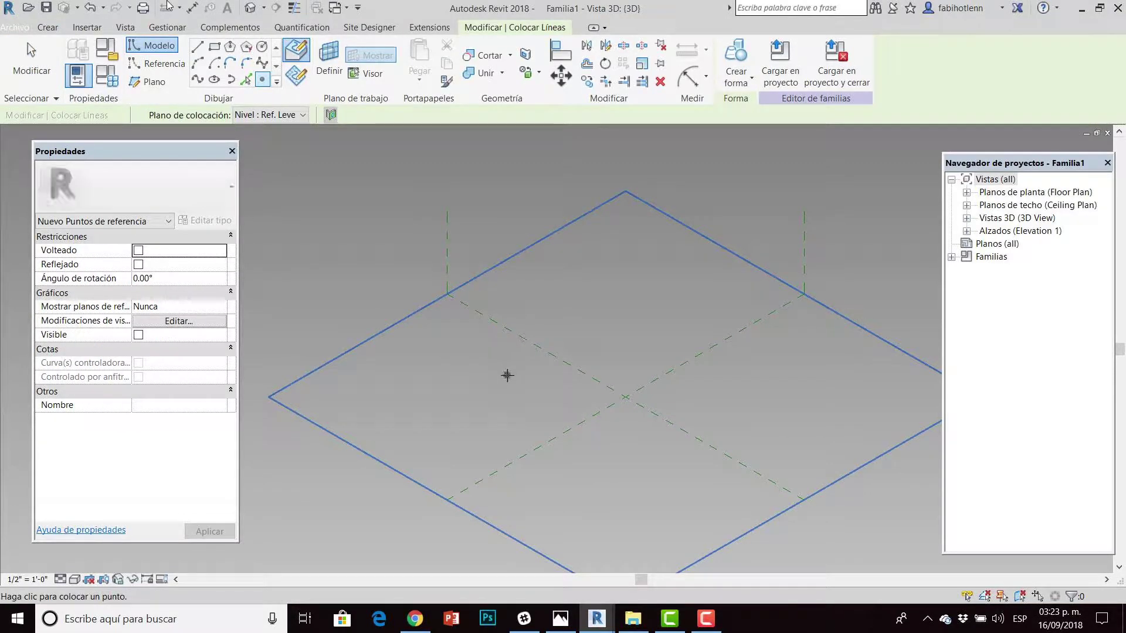
pyautogui.click(715, 475)
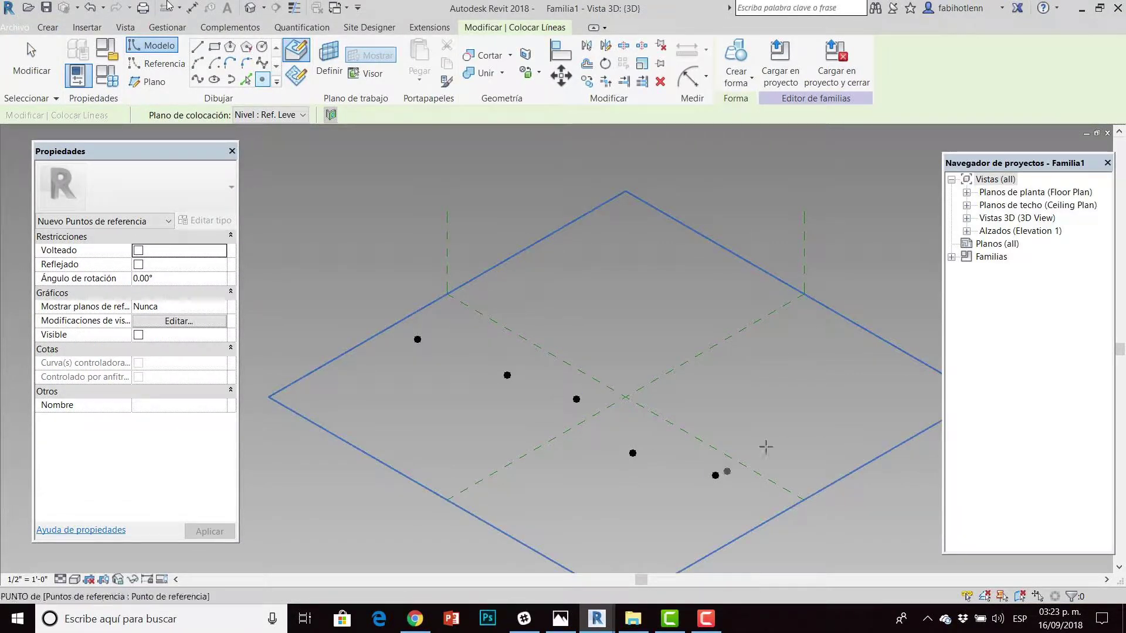
pyautogui.click(801, 428)
pyautogui.moveTo(636, 478); pyautogui.dragTo(583, 454, button='middle')
pyautogui.press('Escape')
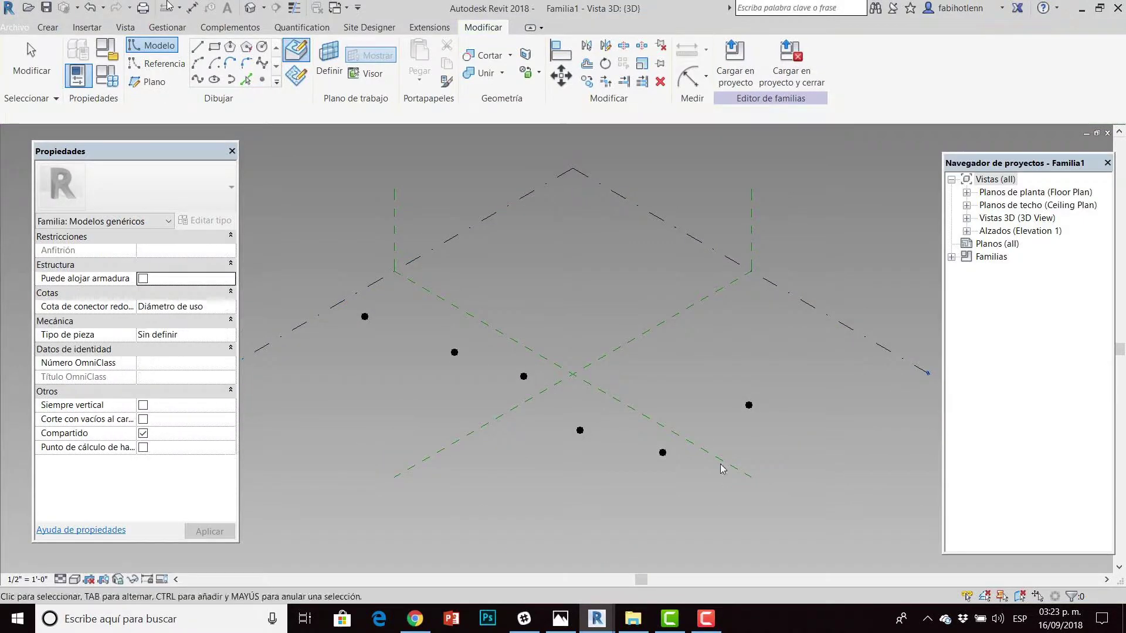
# Orbit and zoom around the placed reference points to check their positions.
pyautogui.scroll(2, 576, 387)
pyautogui.moveTo(544, 402); pyautogui.dragTo(387, 296, button='middle')
pyautogui.scroll(1, 384, 296)
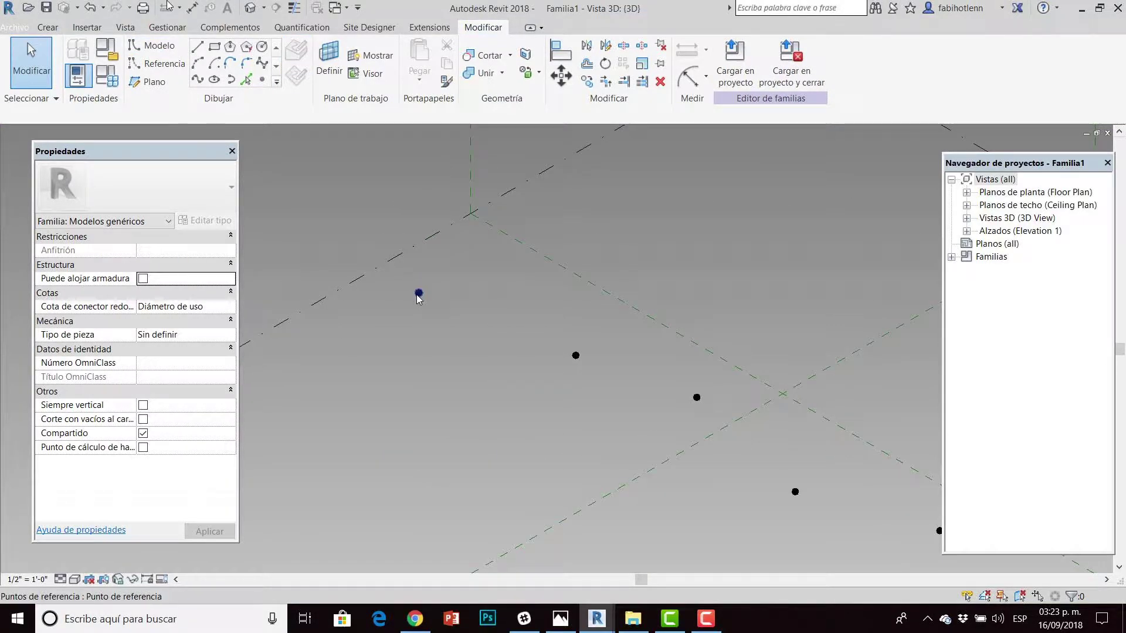
pyautogui.moveTo(408, 283); pyautogui.dragTo(706, 432)
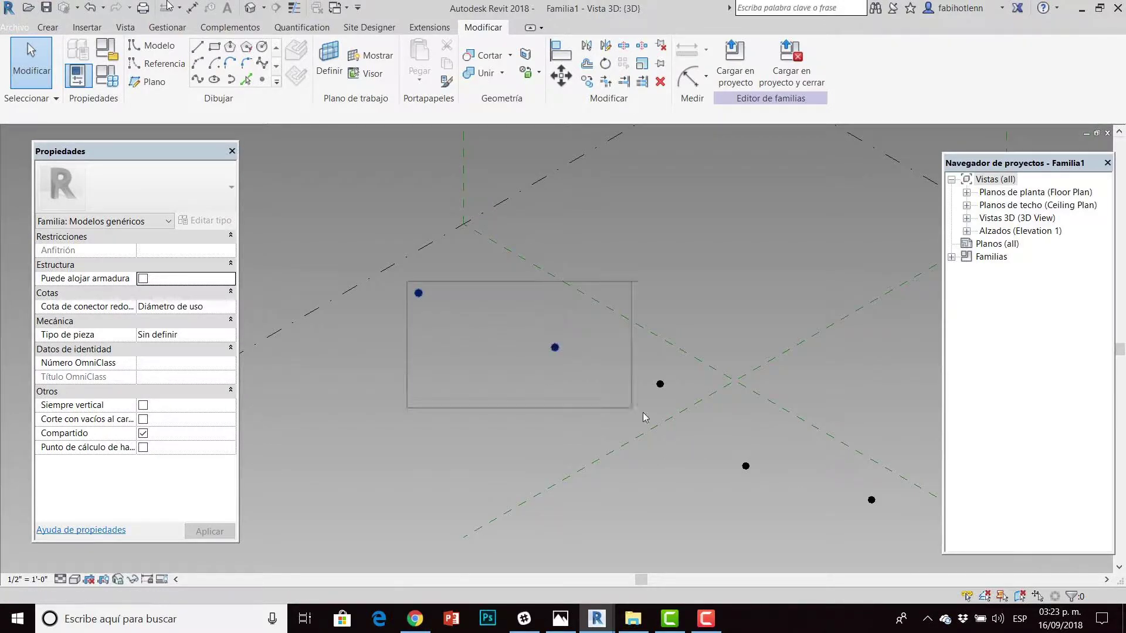
pyautogui.keyDown('shift'); pyautogui.moveTo(524, 393); pyautogui.dragTo(386, 287, button='middle'); pyautogui.keyUp('shift')
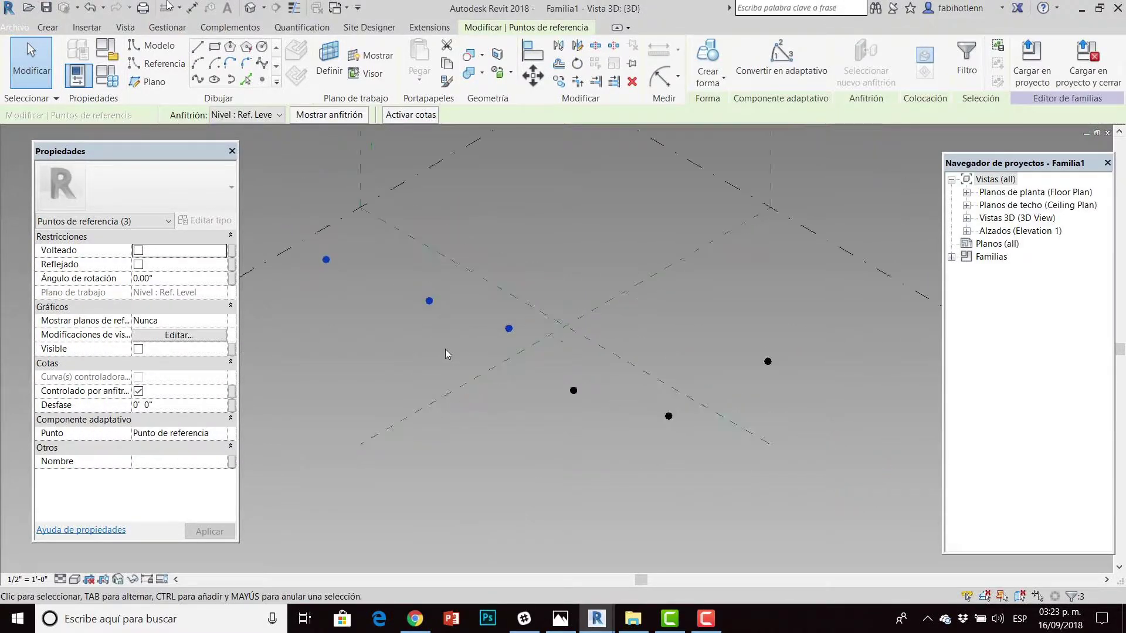
pyautogui.click(381, 285)
pyautogui.scroll(-2, 453, 293)
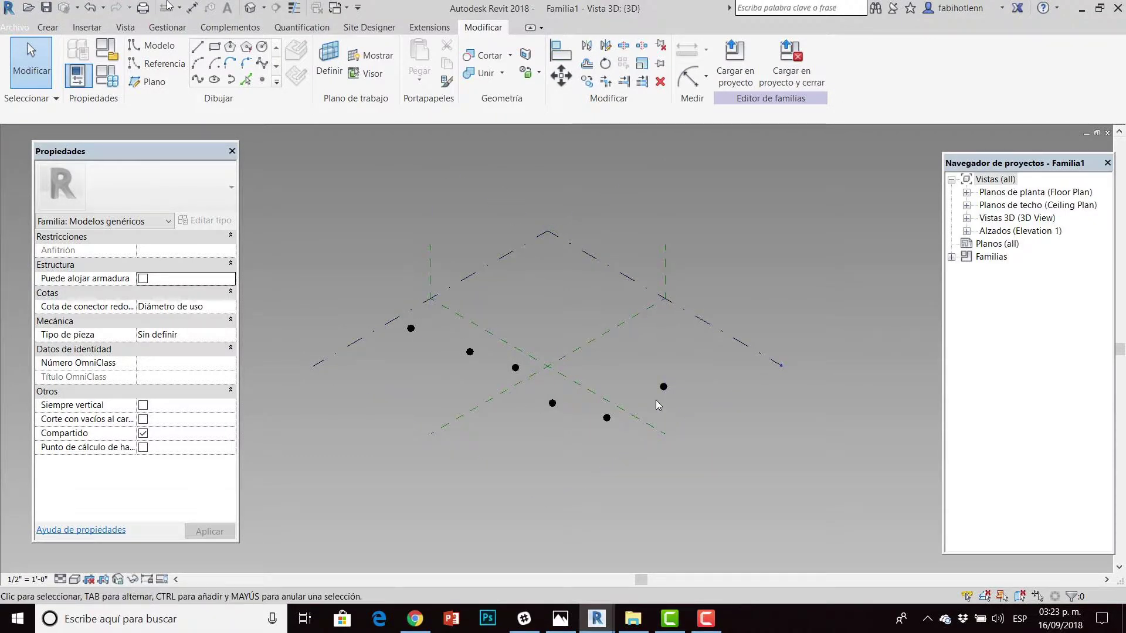
pyautogui.scroll(2, 669, 392)
pyautogui.moveTo(669, 392)
pyautogui.keyDown('shift'); pyautogui.mouseDown(button='middle')
pyautogui.moveTo(687, 423)
pyautogui.moveTo(723, 406)
pyautogui.mouseUp(button='middle'); pyautogui.keyUp('shift')
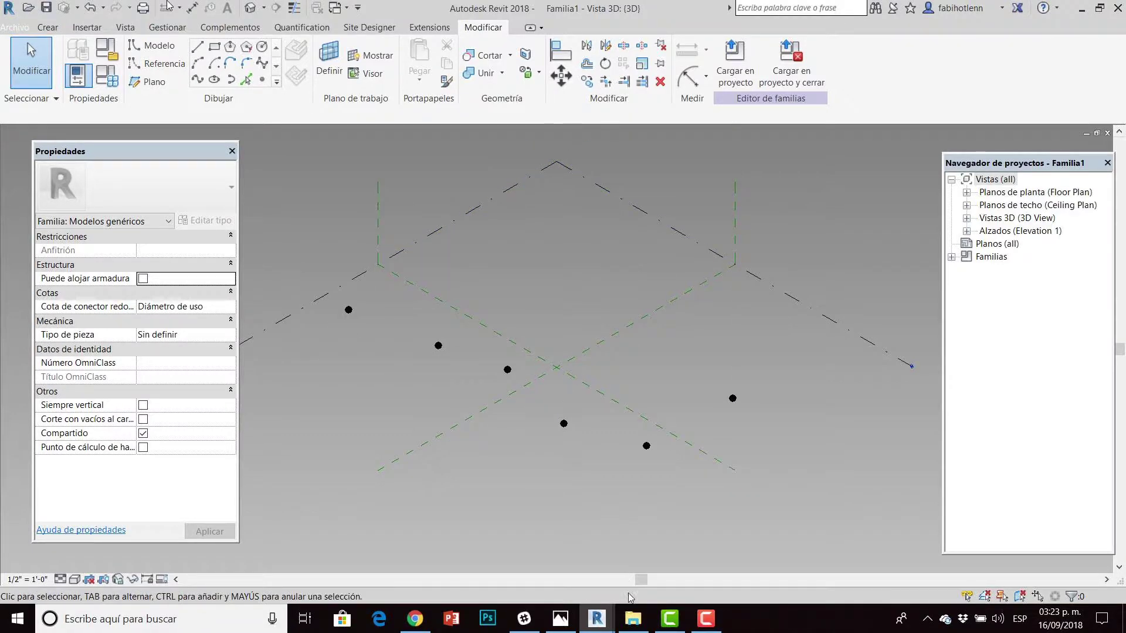
# Back in Dynamo, move the NUMERO DE COLUMNAS group to the lower right.
pyautogui.moveTo(596, 618)
pyautogui.click(669, 557)
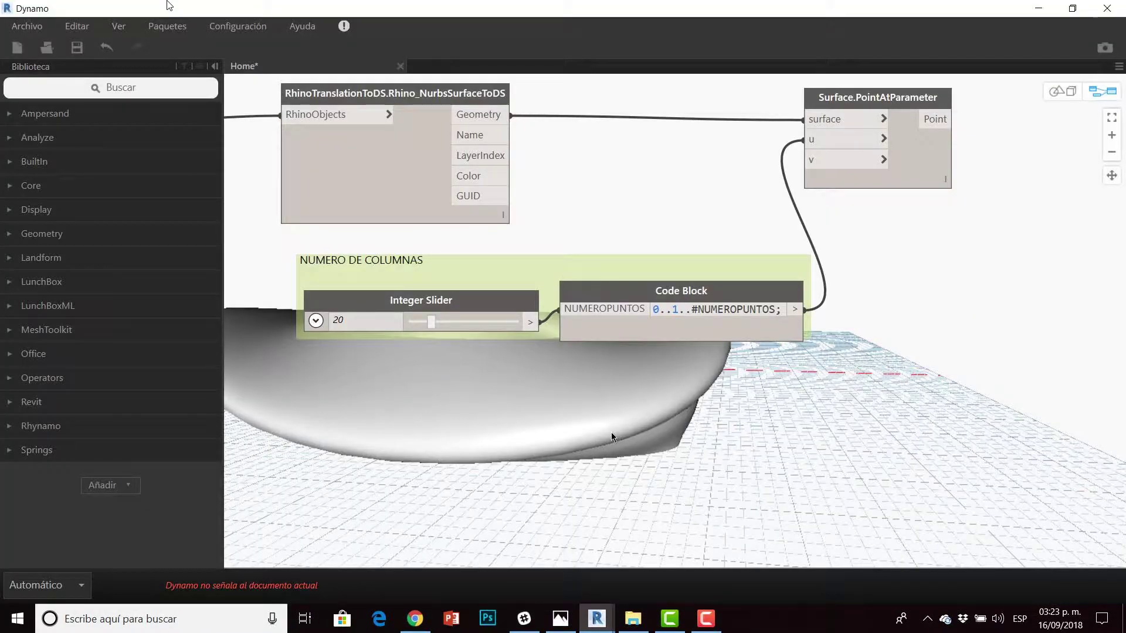
pyautogui.scroll(-2, 607, 424)
pyautogui.scroll(-2, 603, 416)
pyautogui.moveTo(617, 328); pyautogui.dragTo(755, 350)
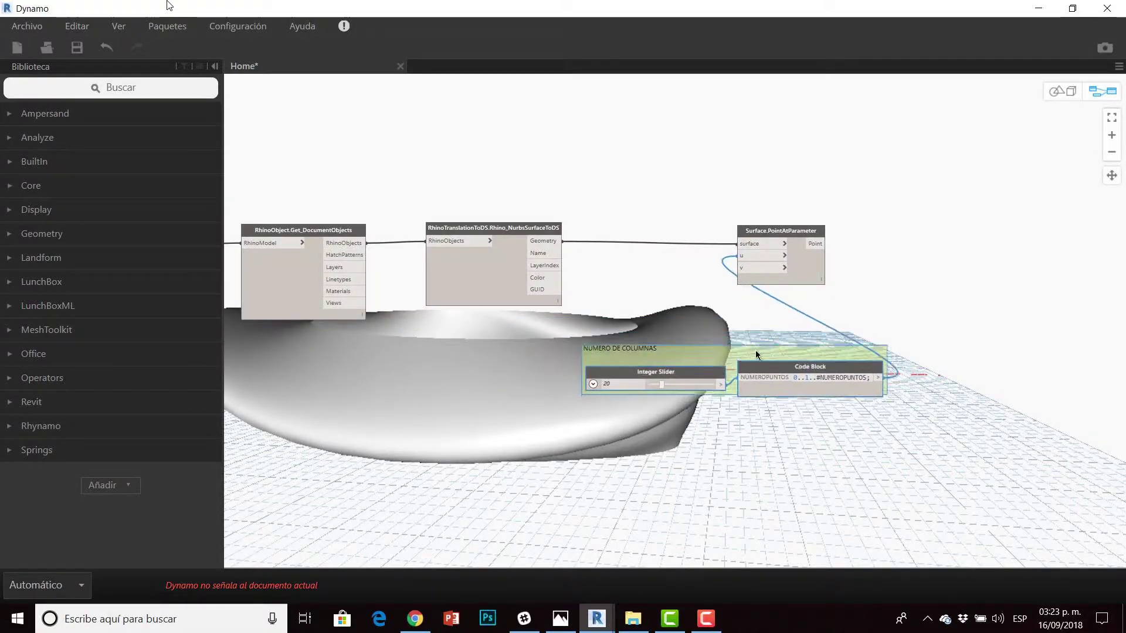
pyautogui.scroll(2, 614, 265)
pyautogui.scroll(2, 624, 269)
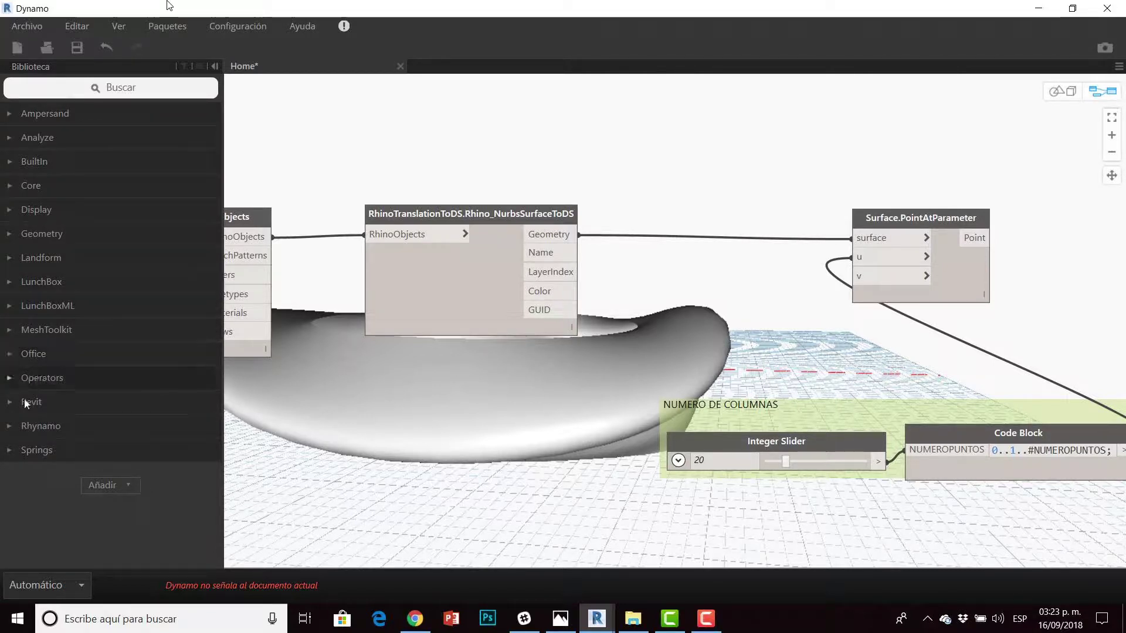
# Expand Geometry > NurbsSurface in the library to reach ControlPoints.
pyautogui.click(41, 234)
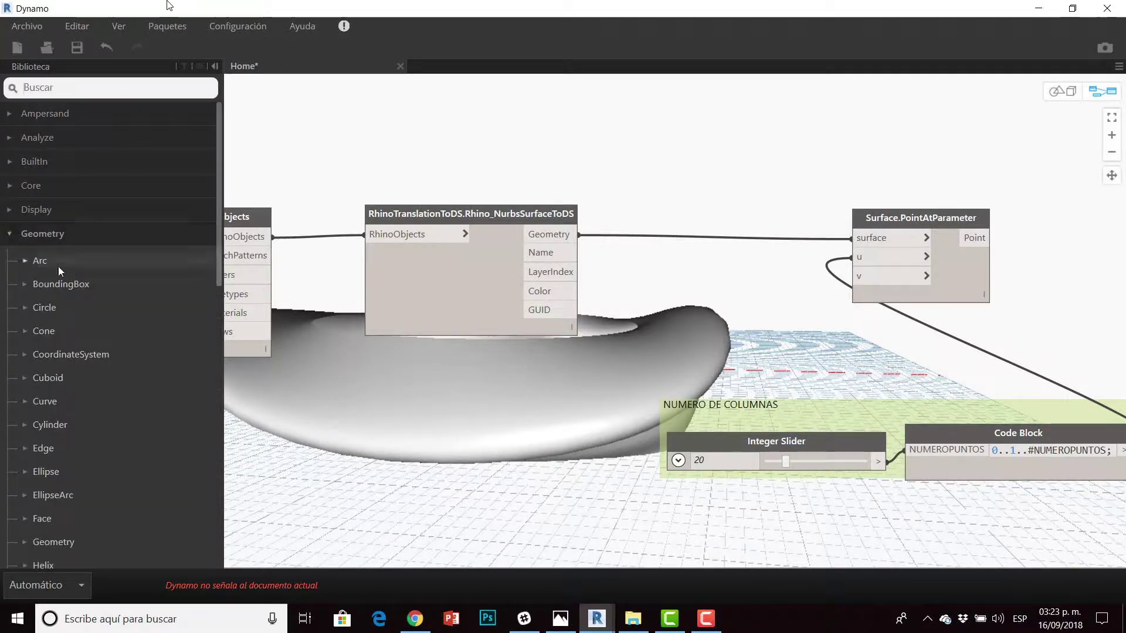
pyautogui.scroll(-2, 89, 361)
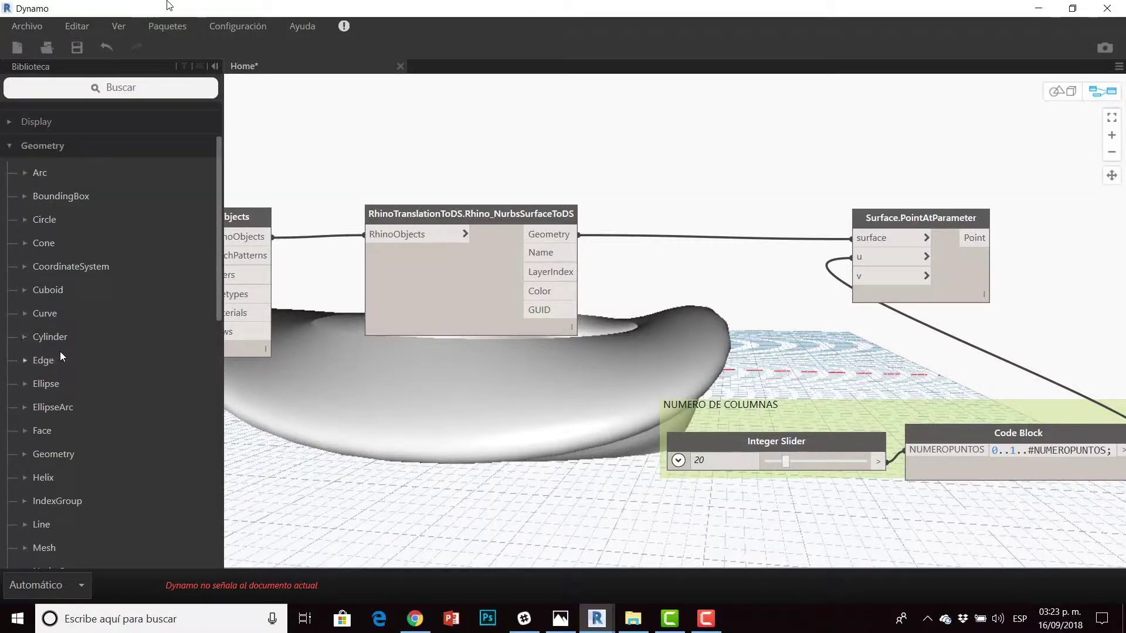
pyautogui.scroll(-3, 60, 351)
pyautogui.scroll(-2, 70, 388)
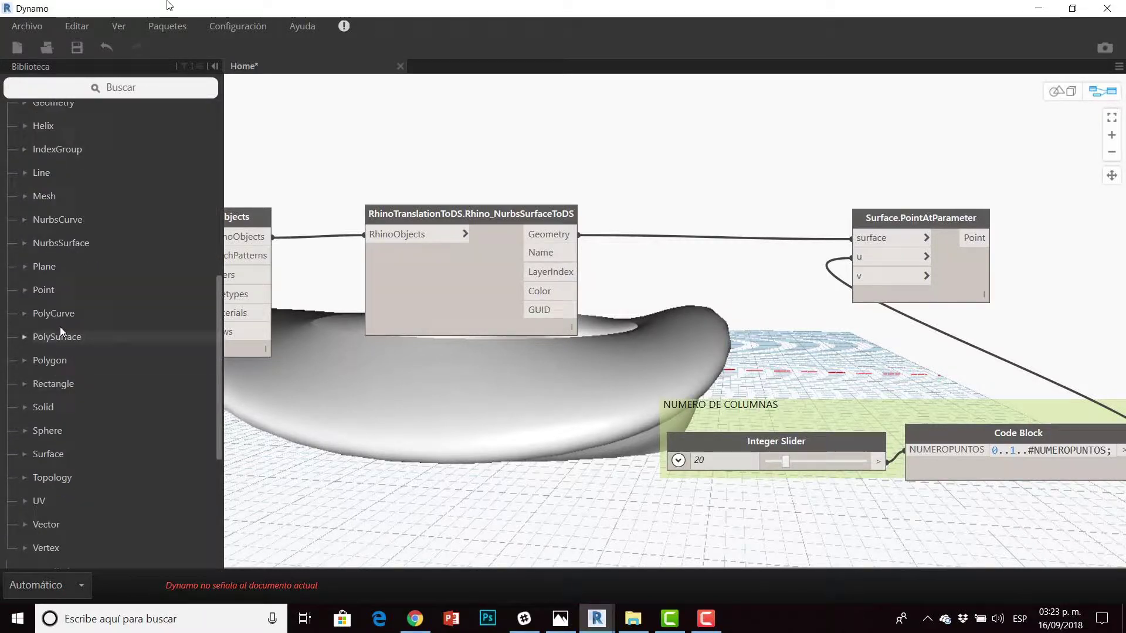
pyautogui.click(81, 239)
pyautogui.scroll(-3, 94, 334)
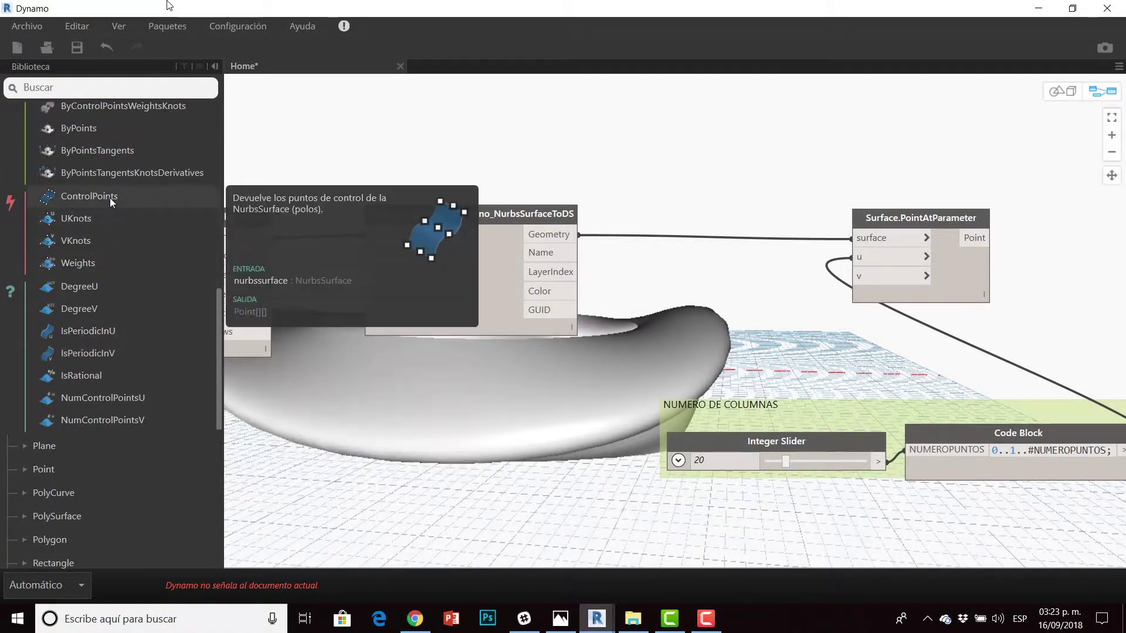
# Wire the Rhino surface Geometry into NurbsSurface.ControlPoints and inspect its 588 points.
pyautogui.click(111, 198)
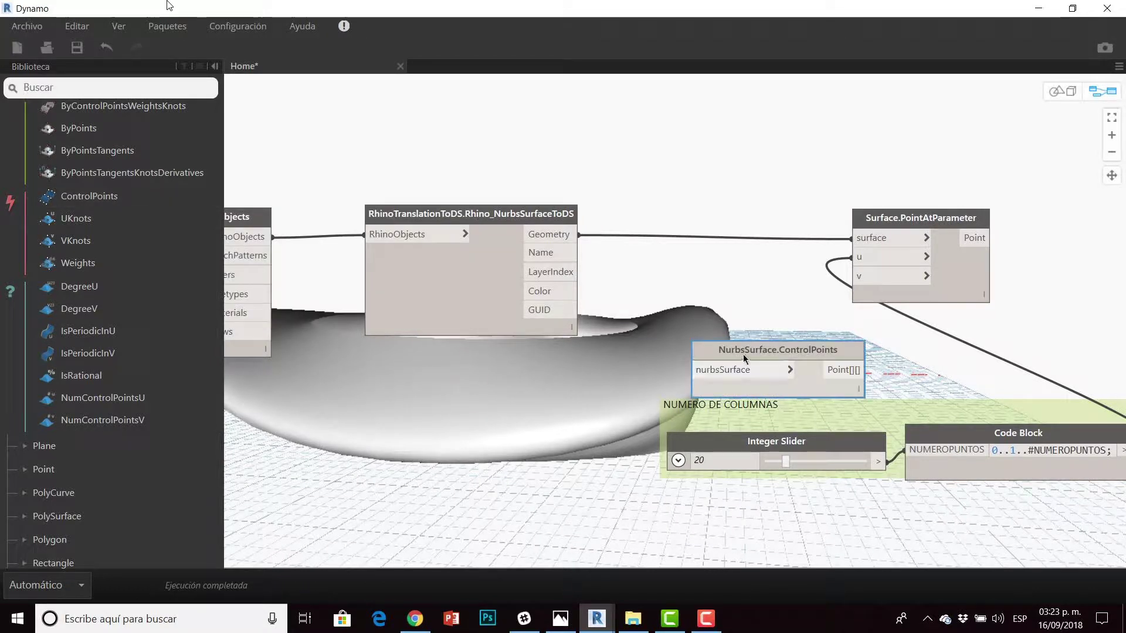
pyautogui.moveTo(743, 354)
pyautogui.mouseDown()
pyautogui.moveTo(671, 289)
pyautogui.moveTo(675, 266)
pyautogui.mouseUp()
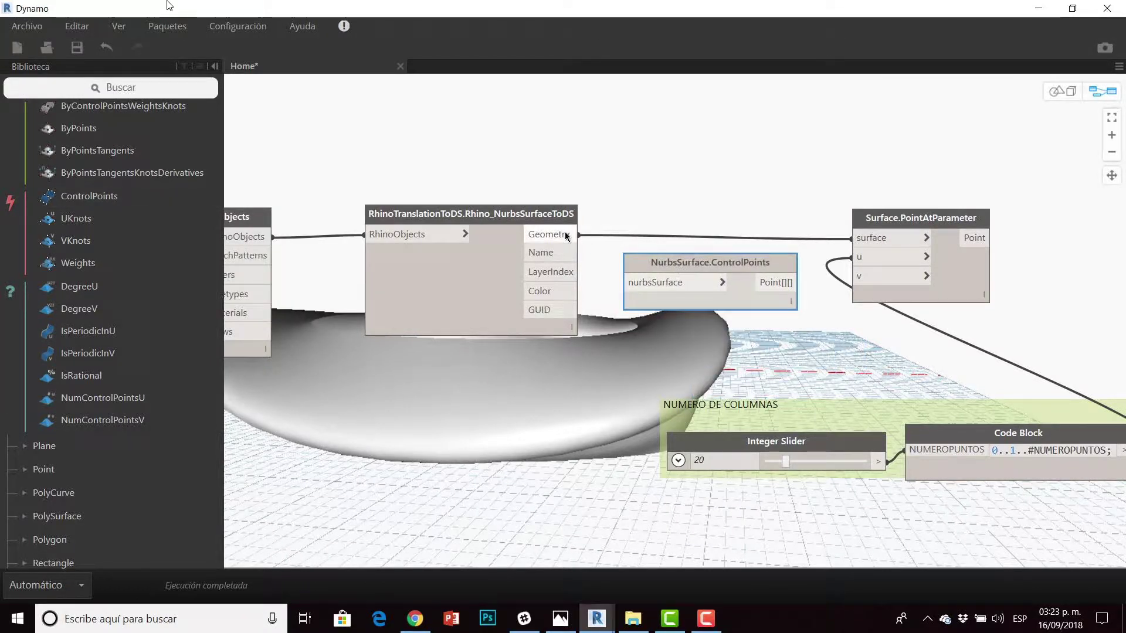
pyautogui.moveTo(566, 236); pyautogui.dragTo(625, 282)
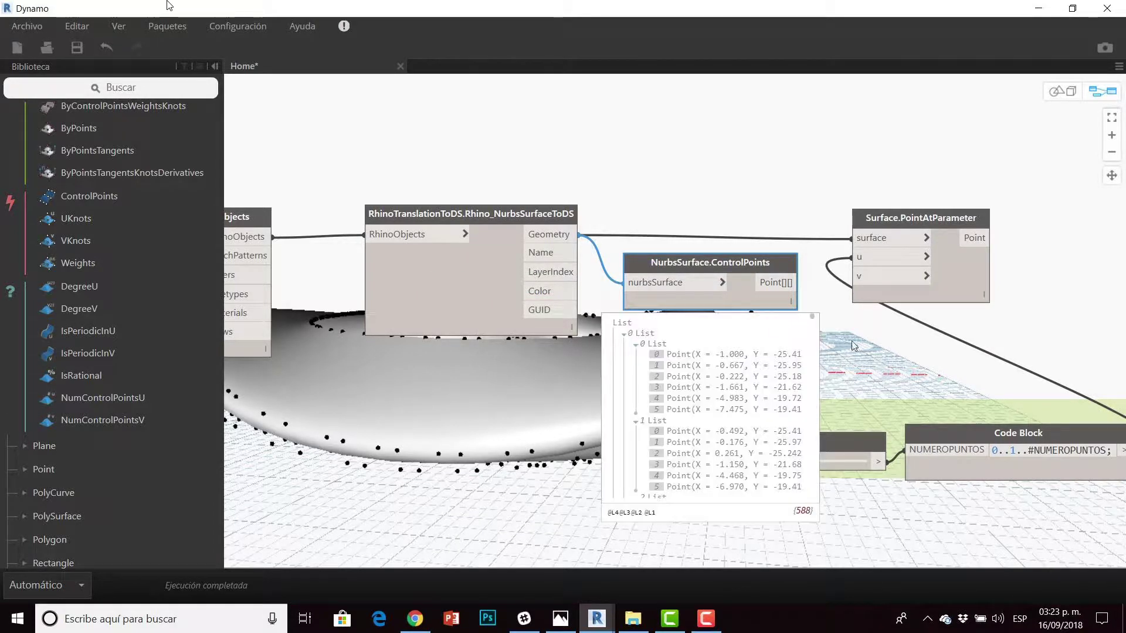
pyautogui.moveTo(853, 345); pyautogui.dragTo(808, 330, button='middle')
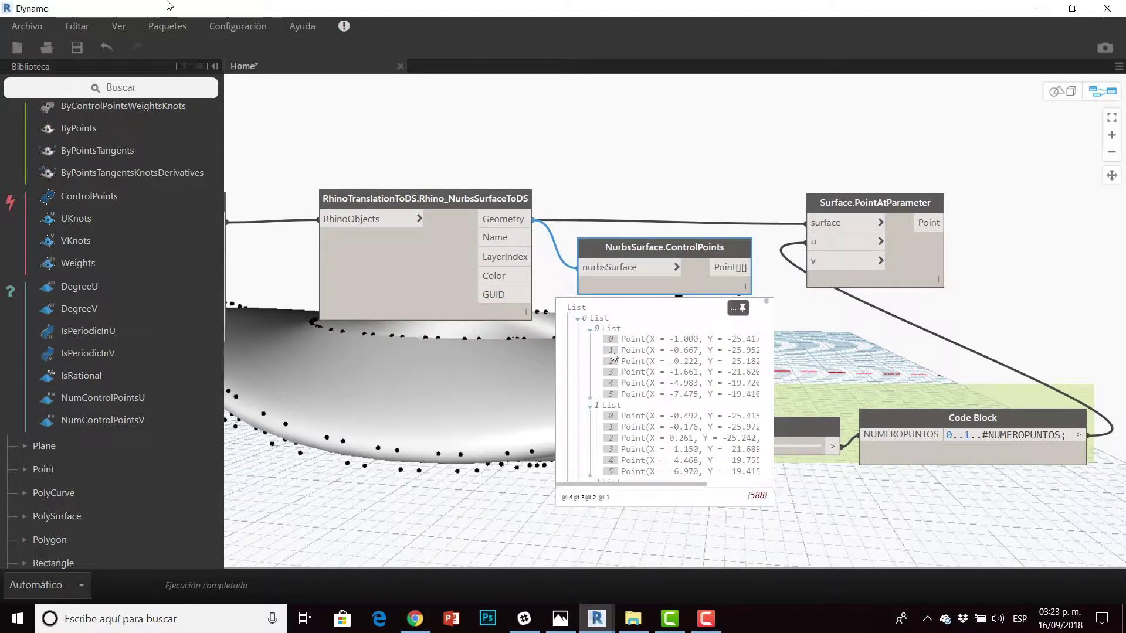
pyautogui.scroll(-1, 631, 346)
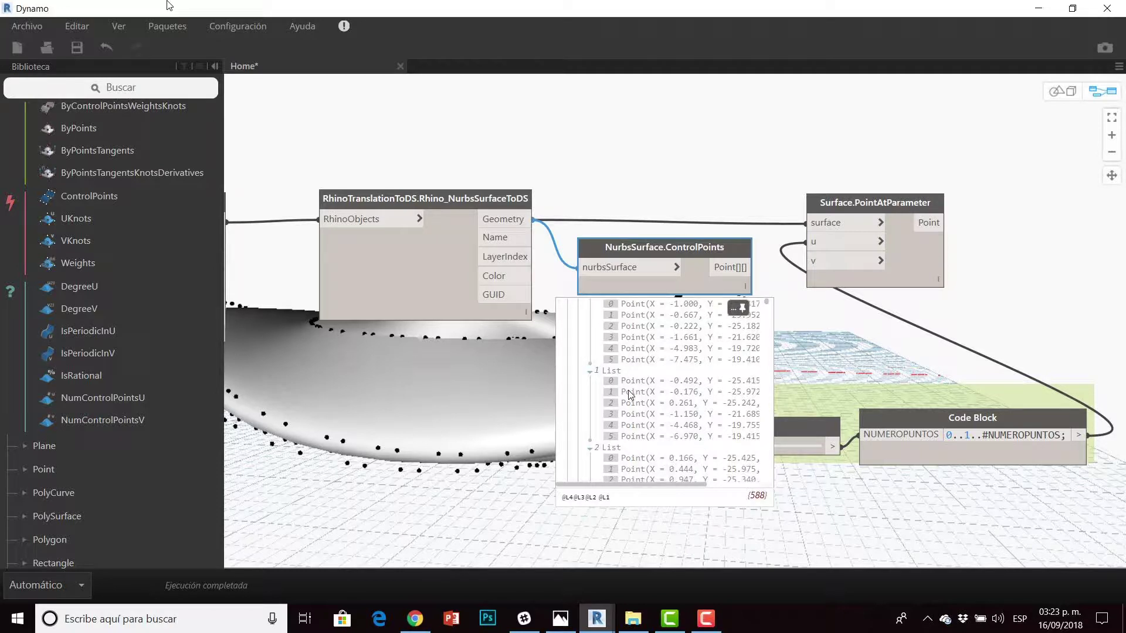
pyautogui.scroll(1, 630, 394)
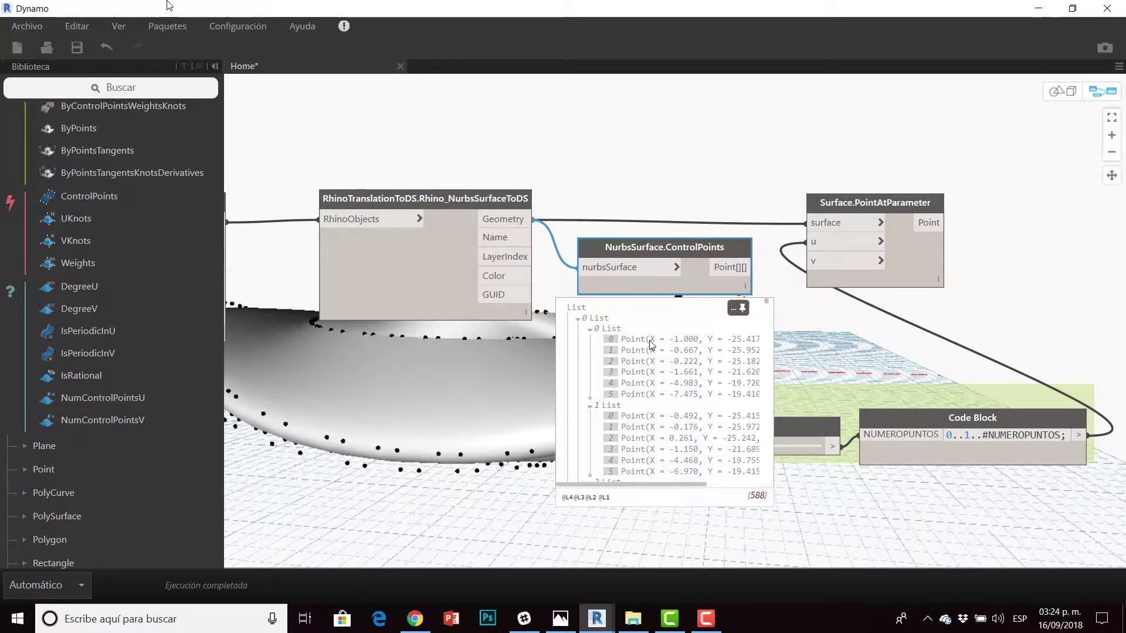
pyautogui.scroll(-2, 602, 335)
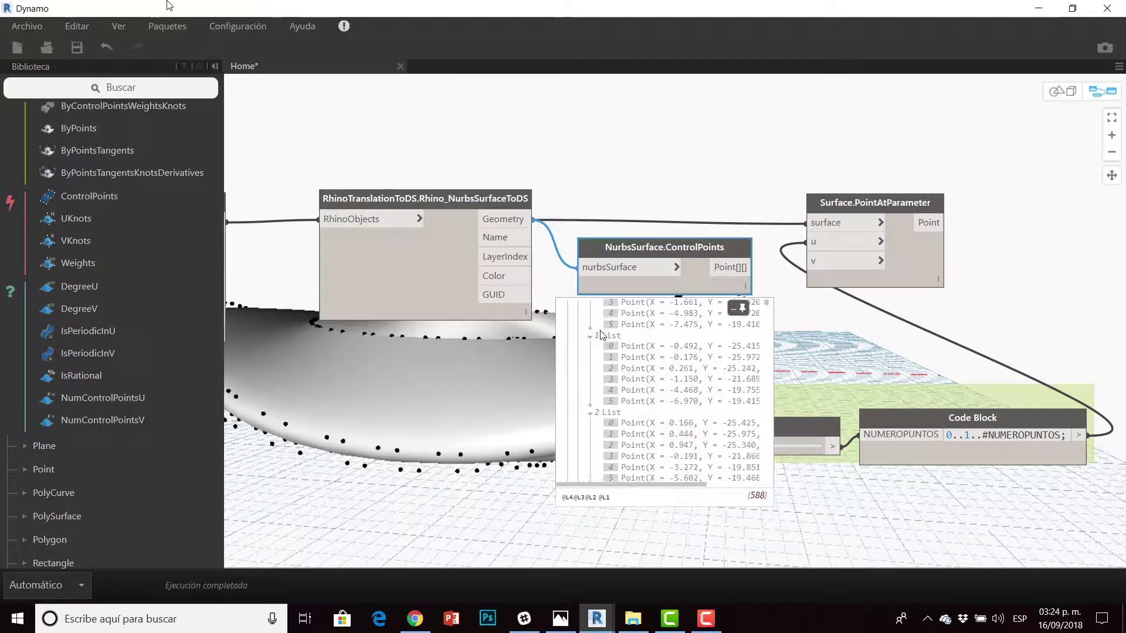
pyautogui.scroll(-1, 602, 334)
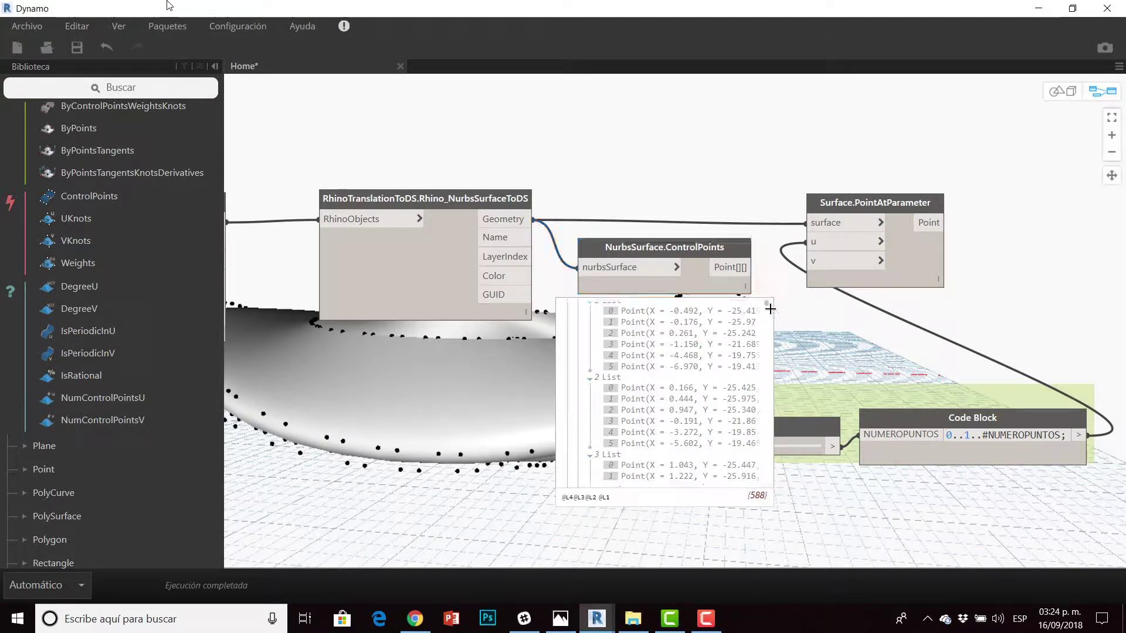
pyautogui.moveTo(766, 306)
pyautogui.mouseDown()
pyautogui.moveTo(791, 522)
pyautogui.moveTo(793, 375)
pyautogui.moveTo(756, 320)
pyautogui.moveTo(746, 332)
pyautogui.mouseUp()
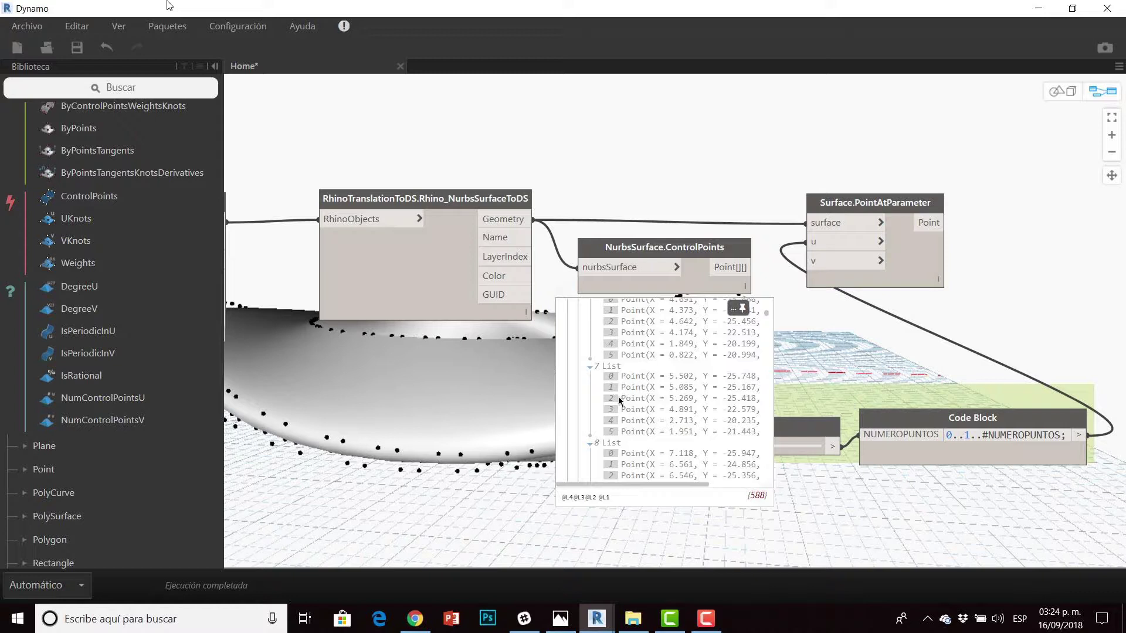
pyautogui.scroll(1, 616, 389)
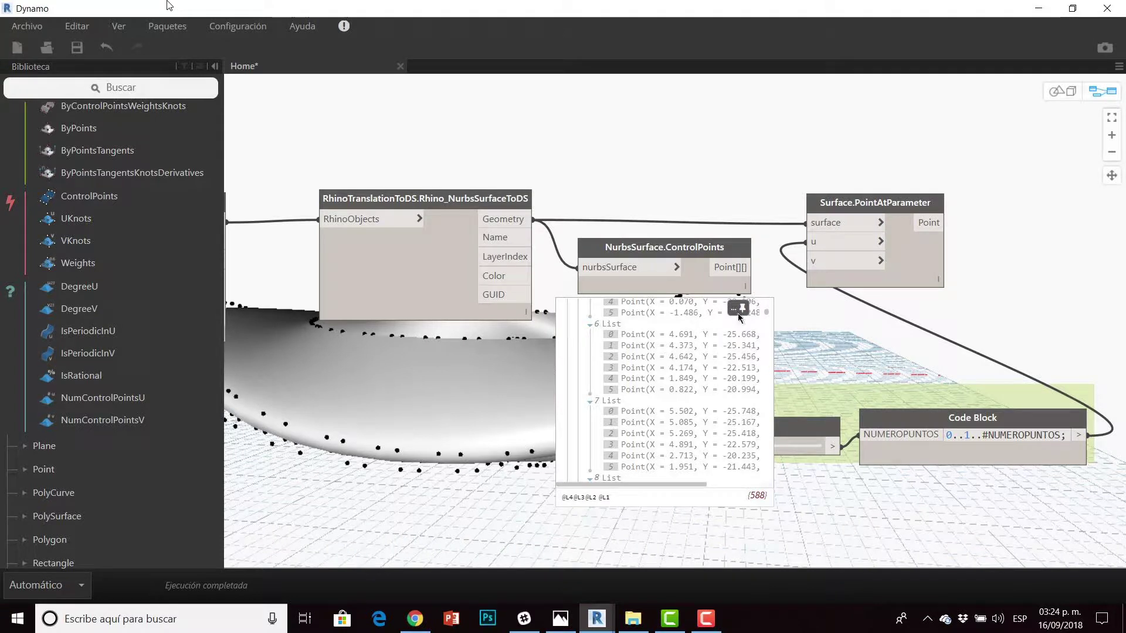
# Disconnect and delete the ControlPoints node from the graph.
pyautogui.click(588, 290)
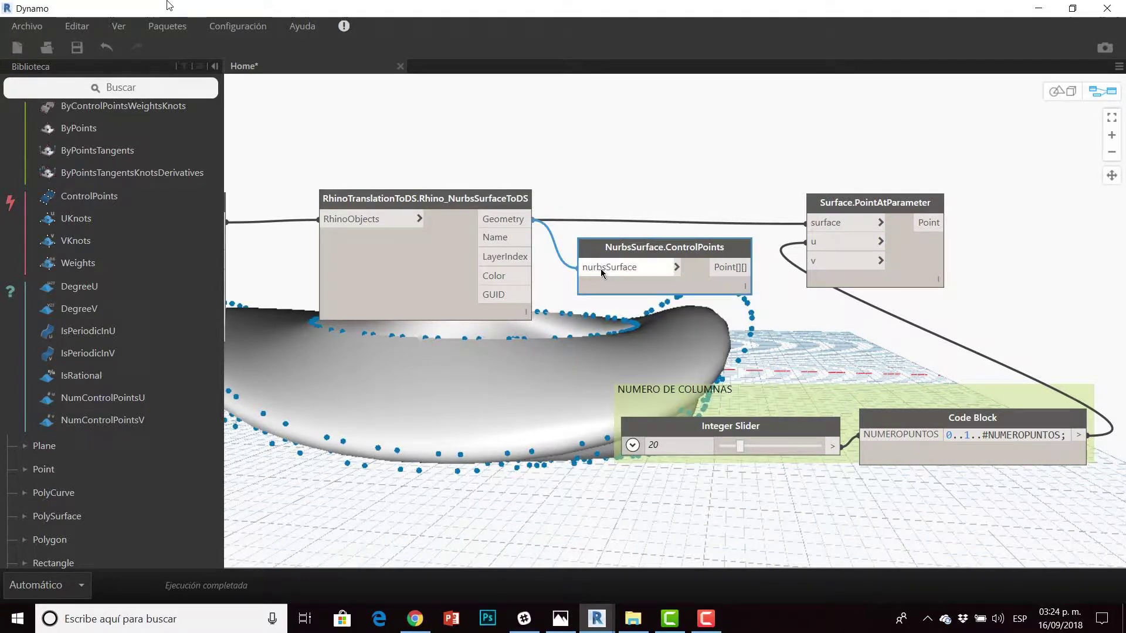
pyautogui.moveTo(581, 267); pyautogui.dragTo(557, 187)
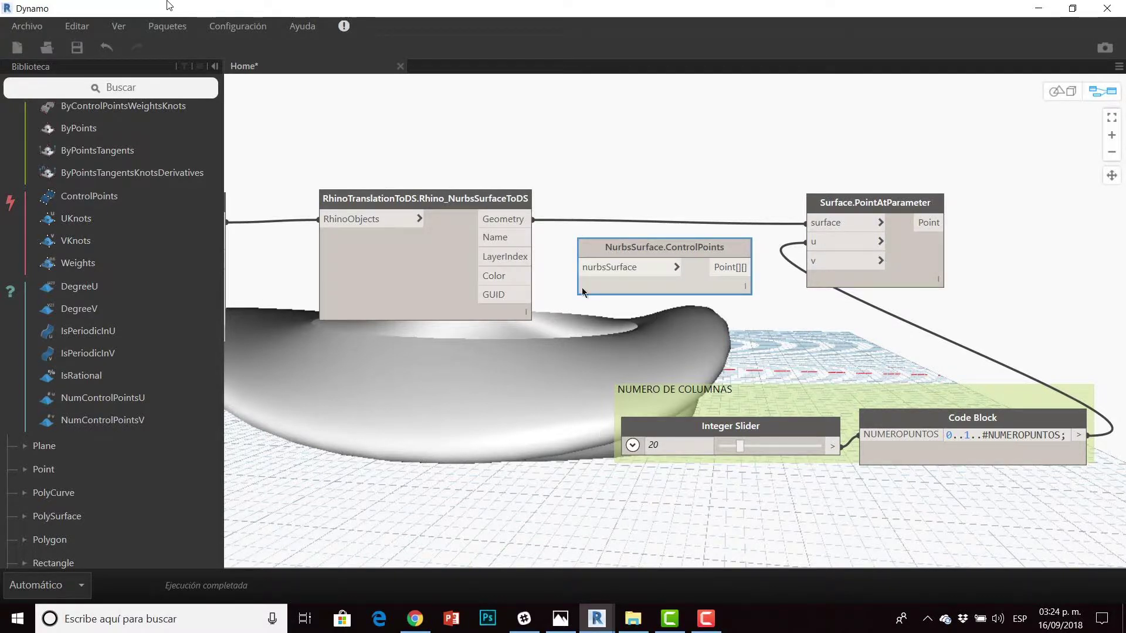
pyautogui.moveTo(682, 253)
pyautogui.mouseDown()
pyautogui.moveTo(551, 359)
pyautogui.moveTo(508, 414)
pyautogui.mouseUp()
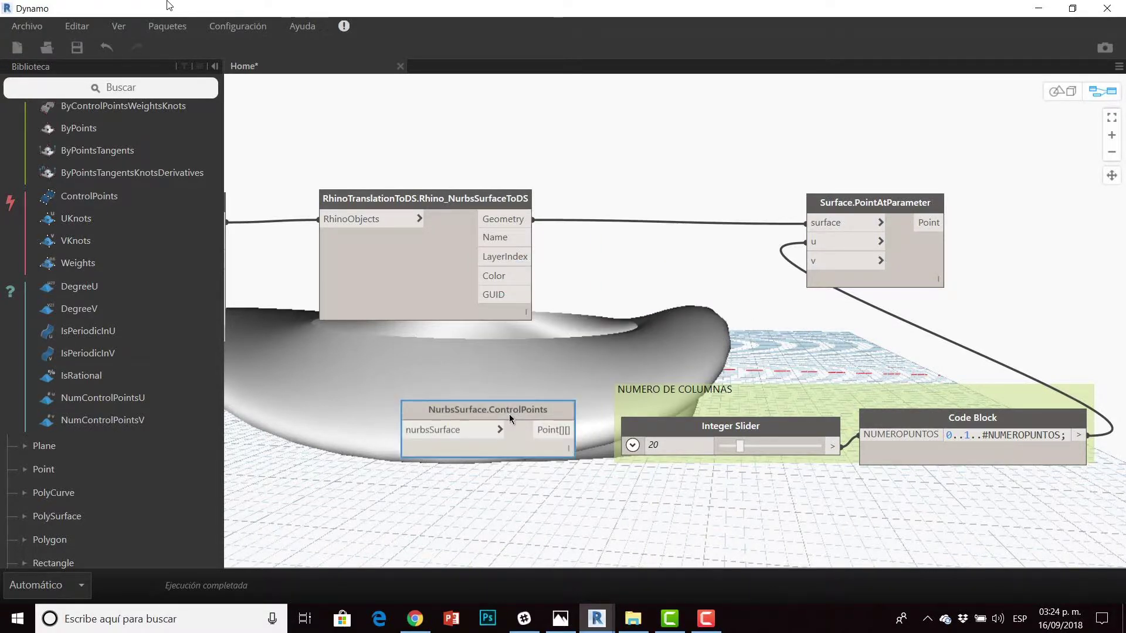
pyautogui.press('Delete')
pyautogui.scroll(-3, 537, 390)
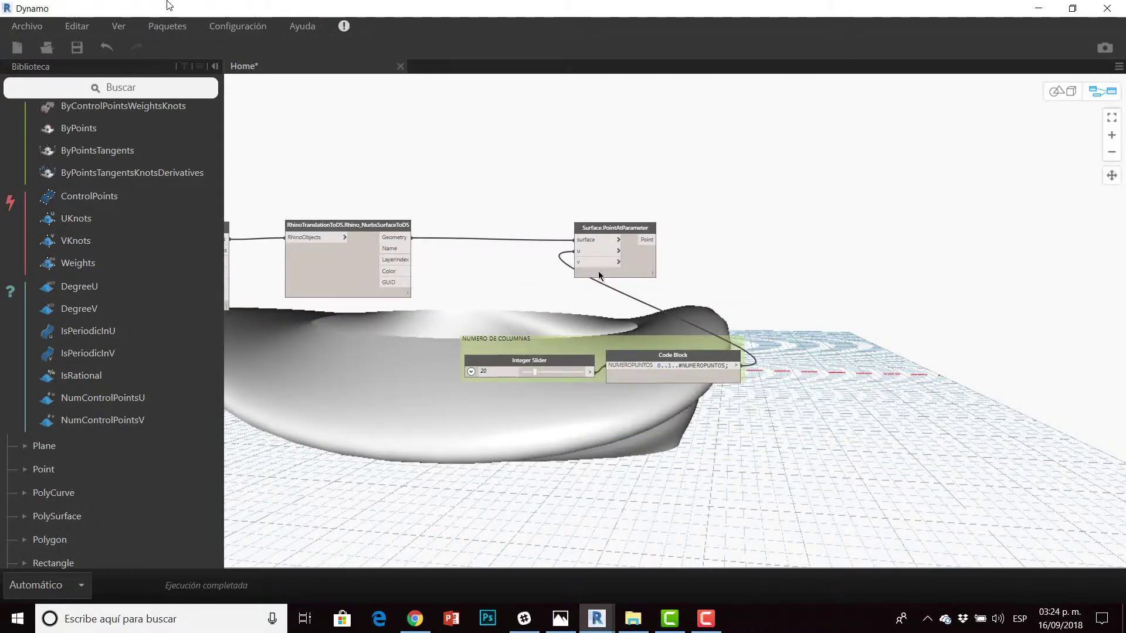
# Convert the six reference points in the Revit family into adaptive points.
pyautogui.click(1035, 18)
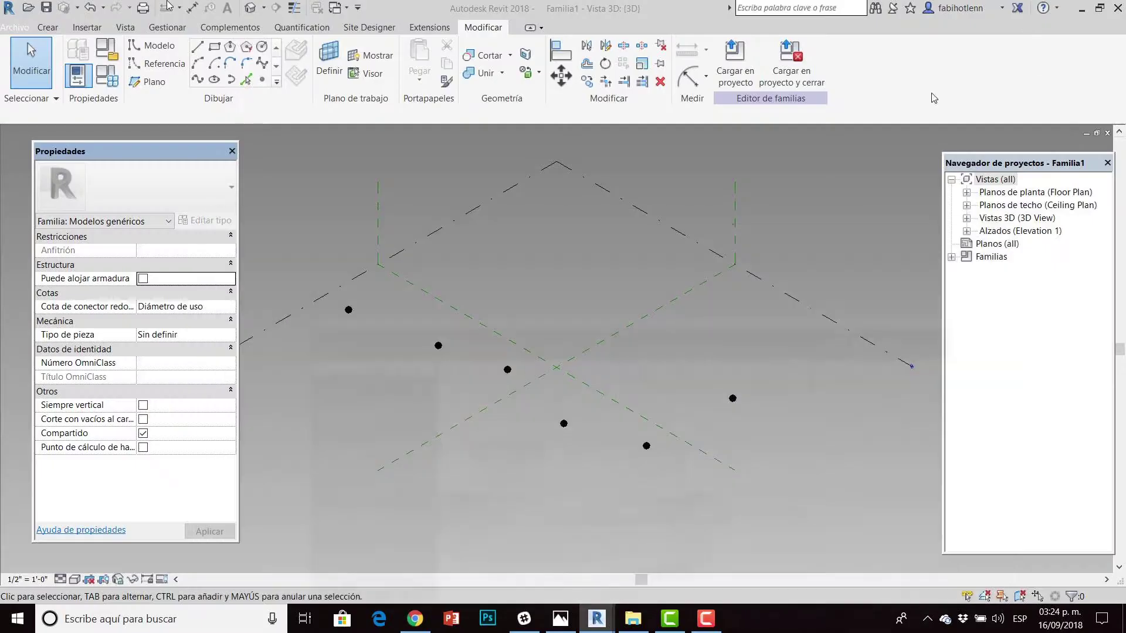
pyautogui.scroll(-2, 624, 310)
pyautogui.scroll(2, 510, 341)
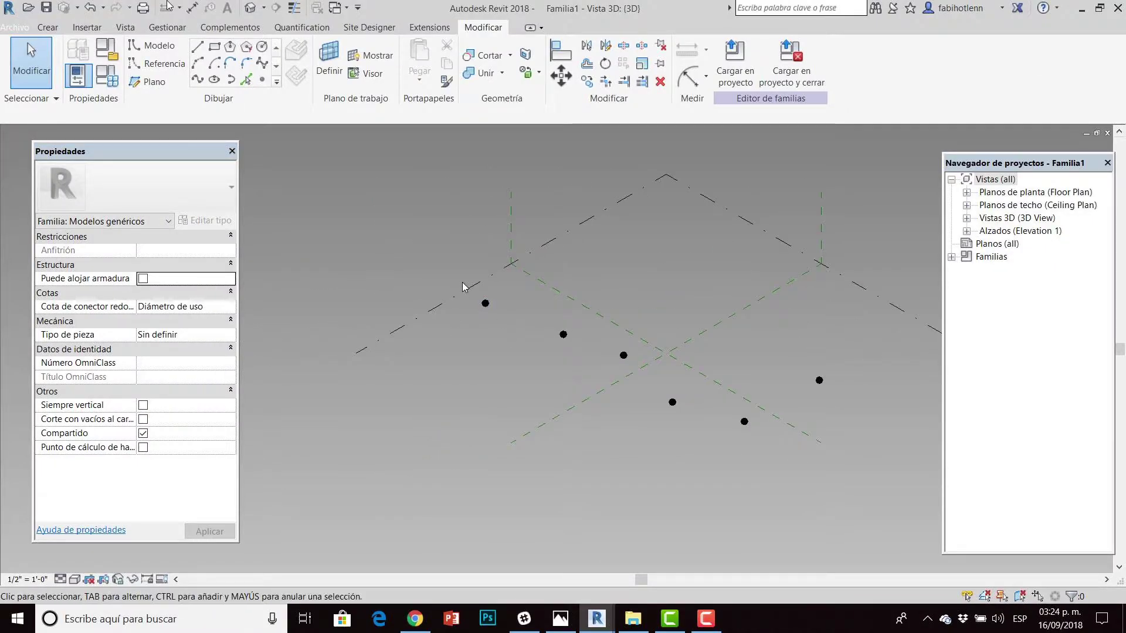
pyautogui.moveTo(458, 284); pyautogui.dragTo(849, 477)
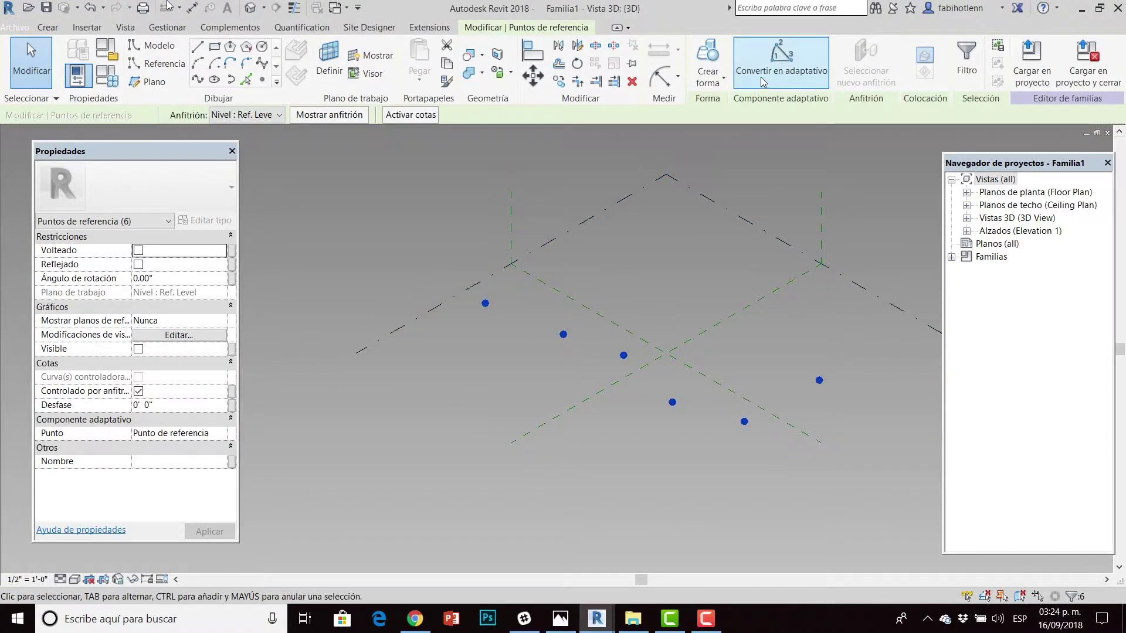
pyautogui.click(761, 80)
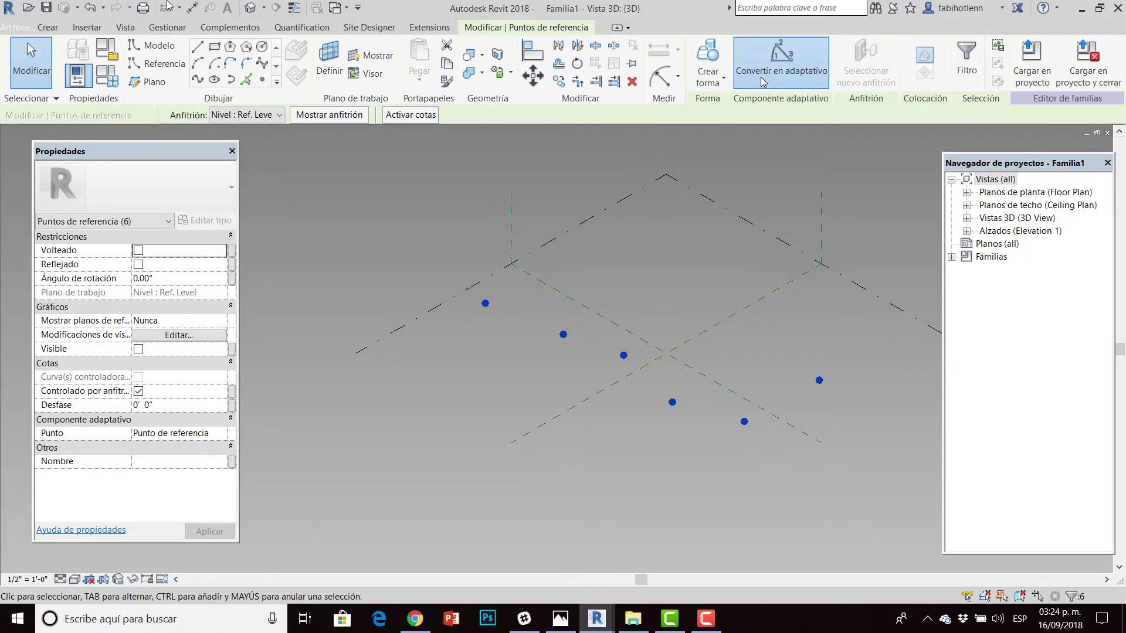
pyautogui.click(661, 274)
# Orbit and zoom around the six numbered adaptive points to check them.
pyautogui.scroll(2, 490, 382)
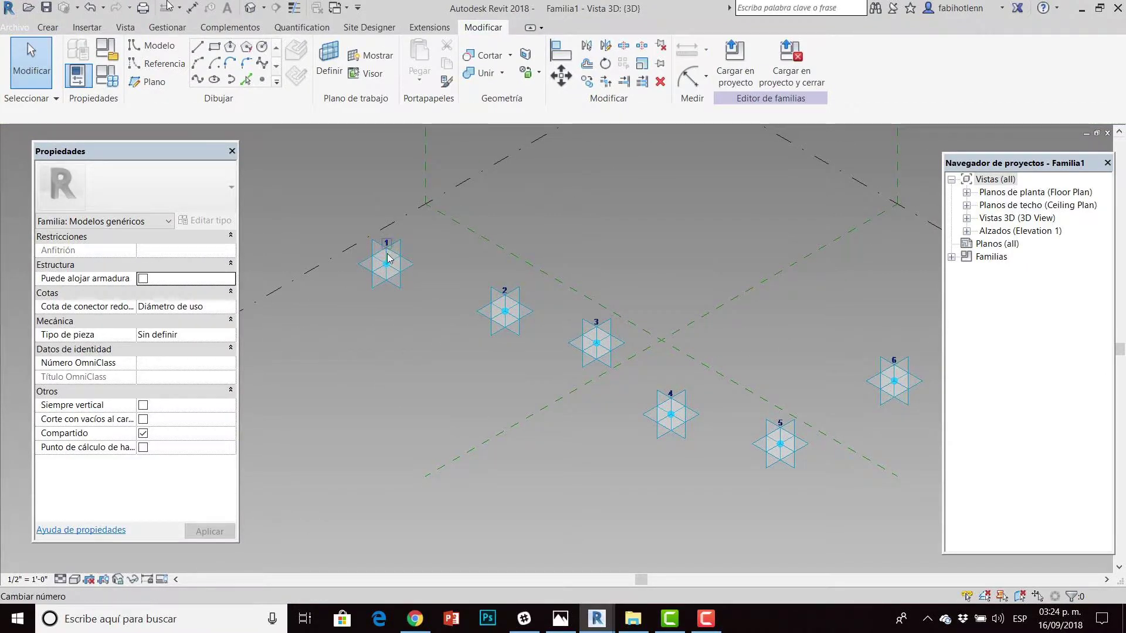
pyautogui.scroll(-1, 400, 285)
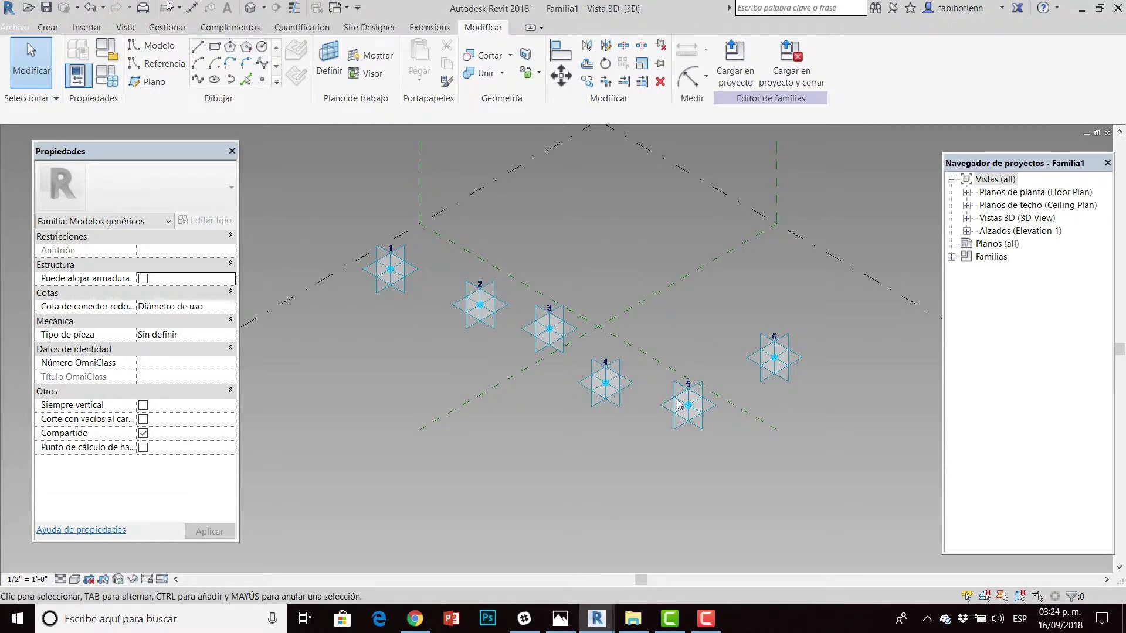
pyautogui.moveTo(462, 446); pyautogui.dragTo(514, 478, button='middle')
pyautogui.scroll(2, 452, 295)
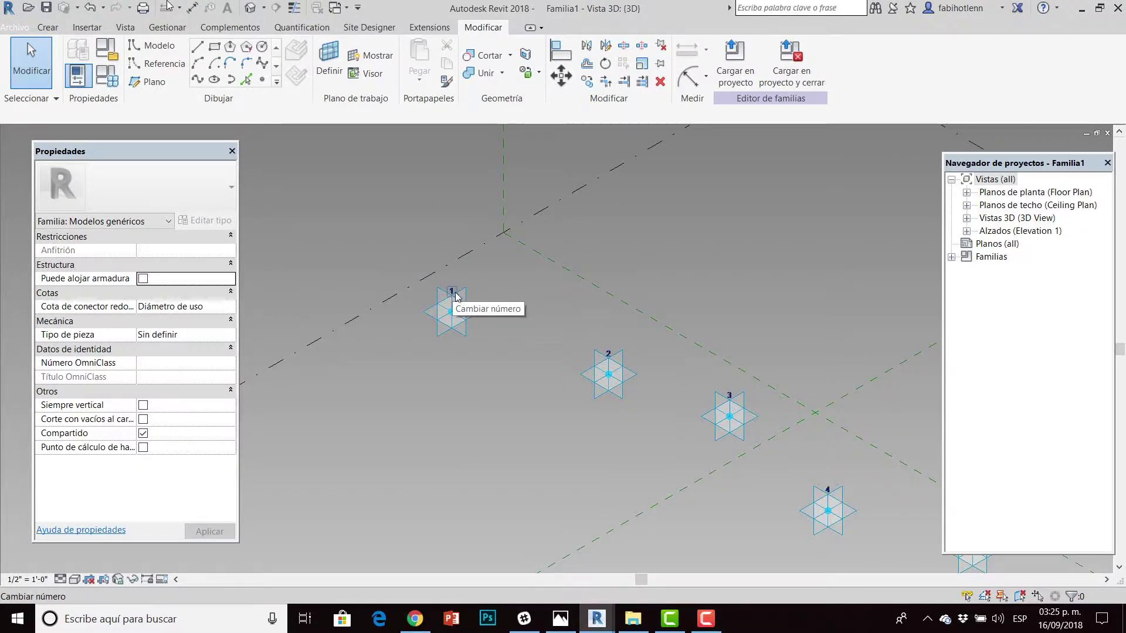
pyautogui.moveTo(721, 455); pyautogui.dragTo(534, 294, button='middle')
pyautogui.scroll(-2, 557, 318)
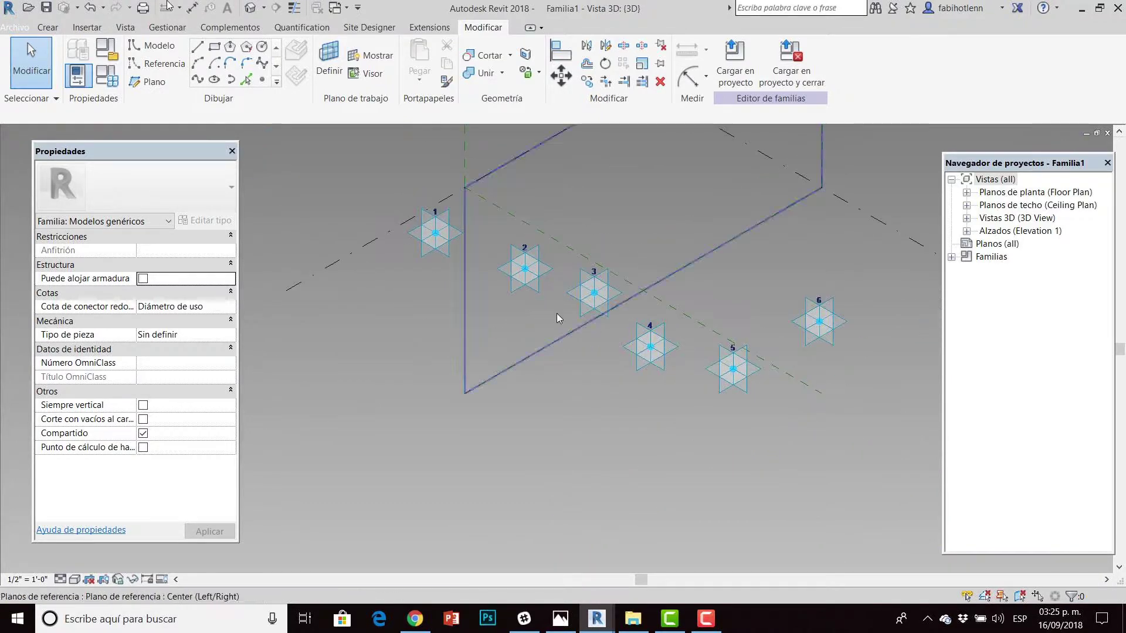
pyautogui.moveTo(590, 326); pyautogui.dragTo(588, 347, button='middle')
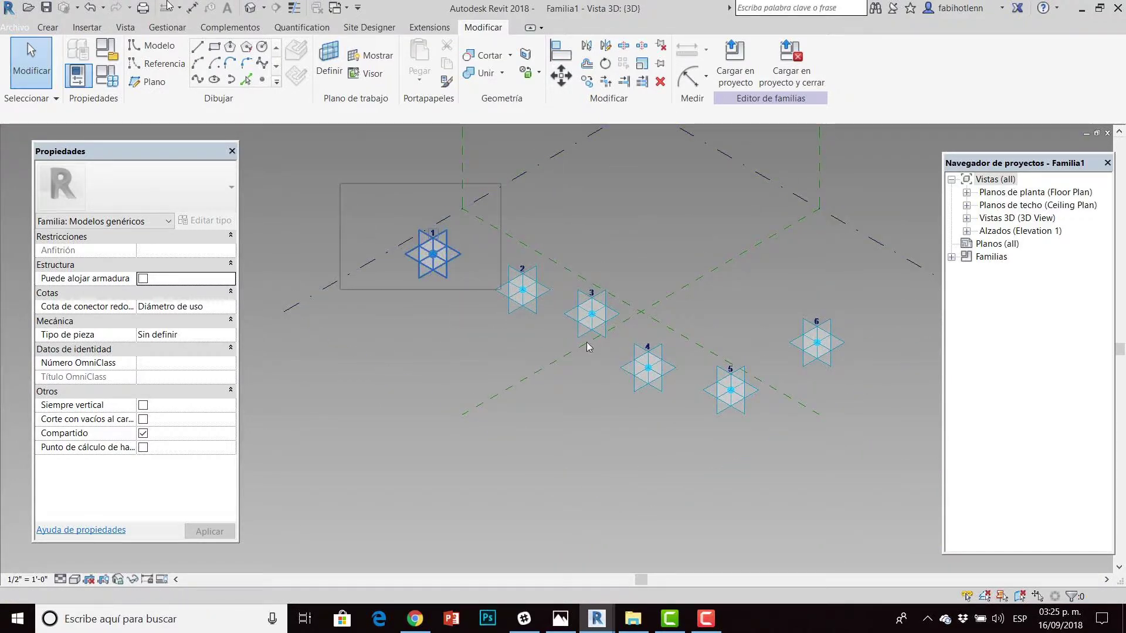
# Draw a spline through the six adaptive points and make it a reference line.
pyautogui.moveTo(588, 347); pyautogui.dragTo(864, 481)
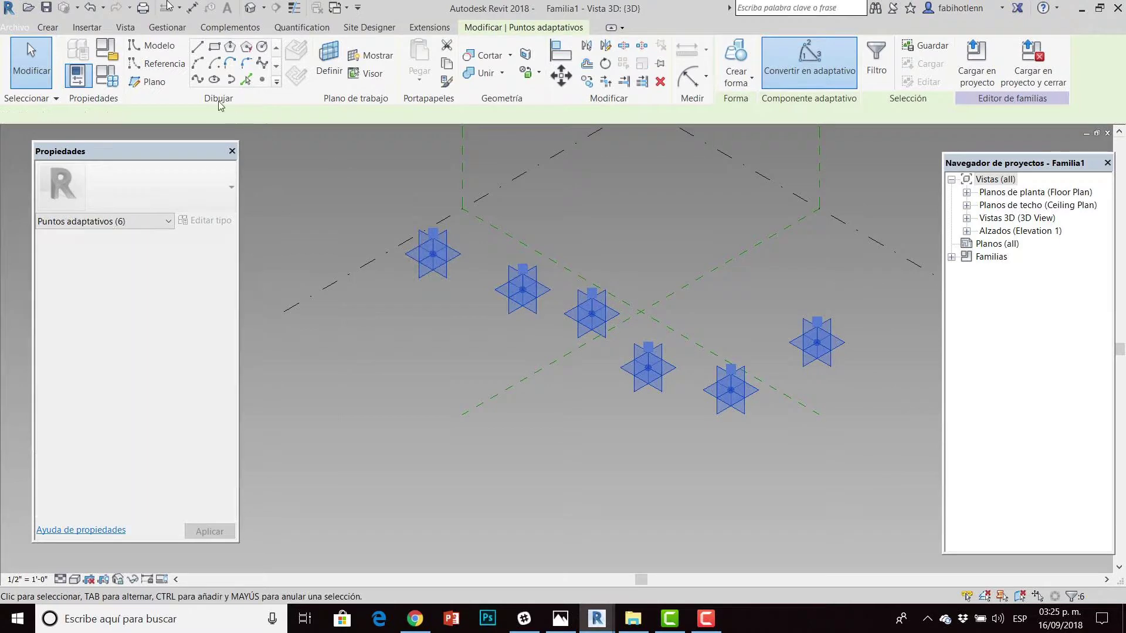
pyautogui.click(197, 81)
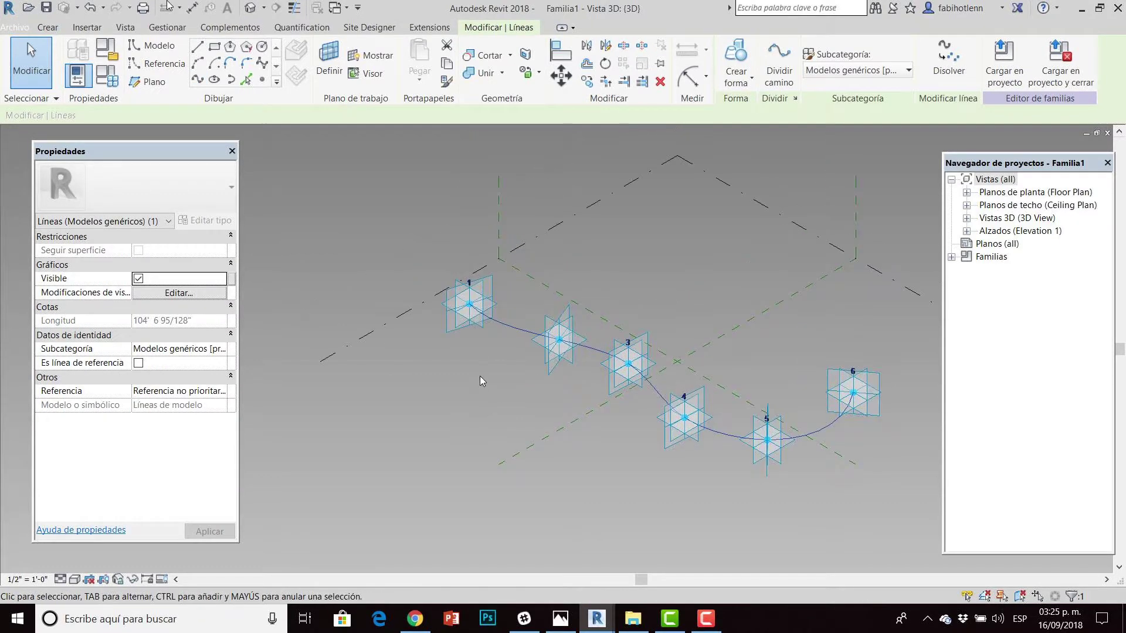
pyautogui.click(139, 363)
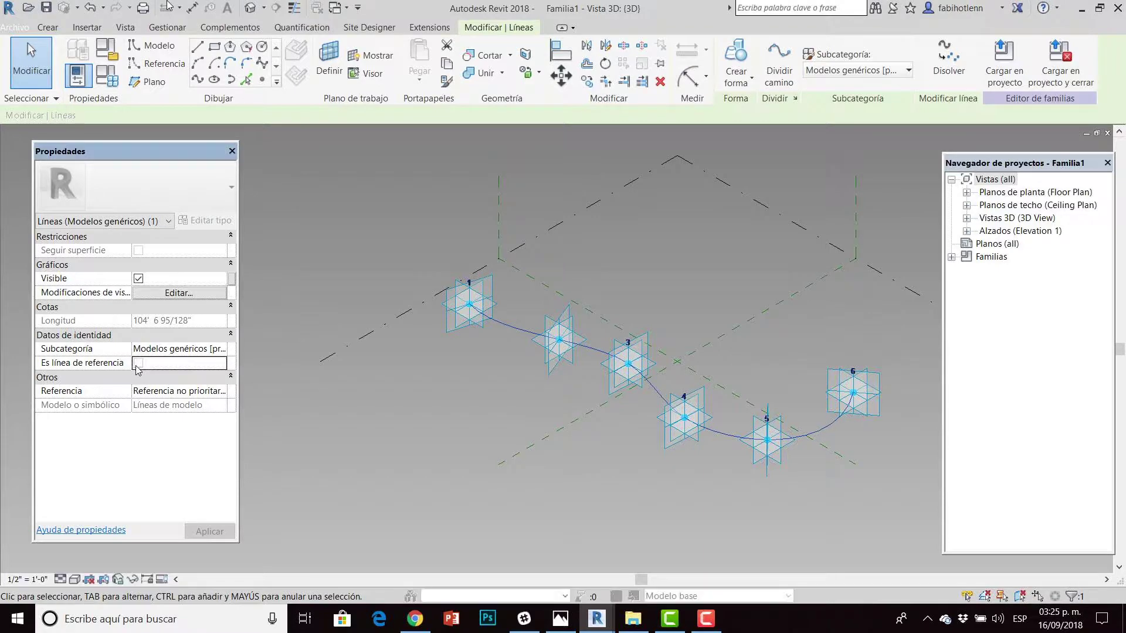
pyautogui.click(400, 420)
pyautogui.scroll(5, 463, 305)
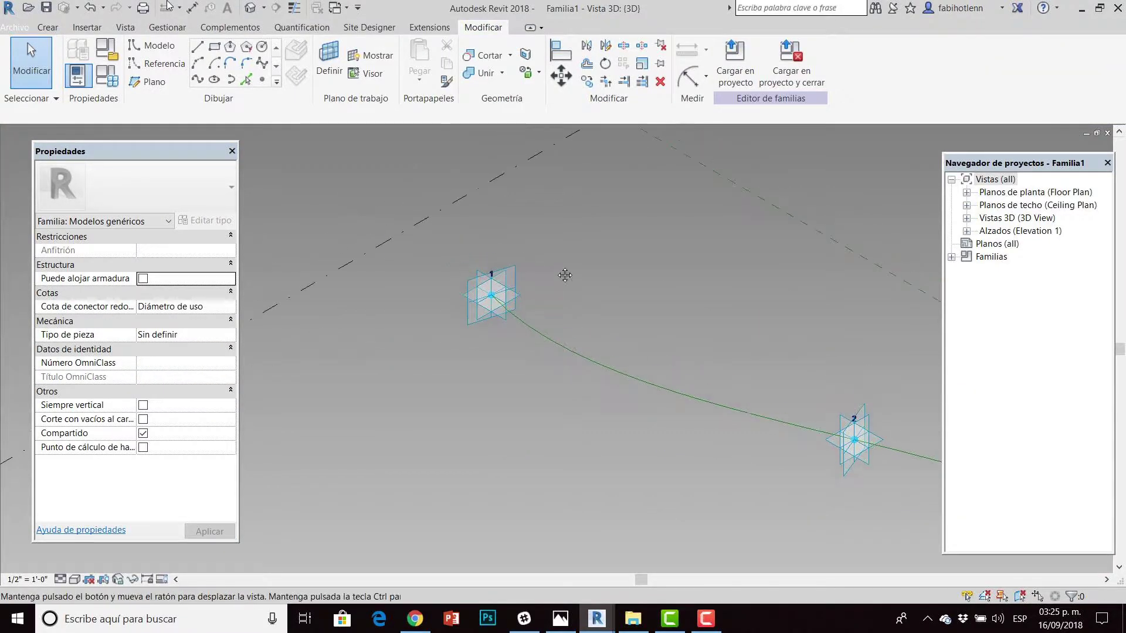
pyautogui.moveTo(576, 329); pyautogui.dragTo(531, 361, button='middle')
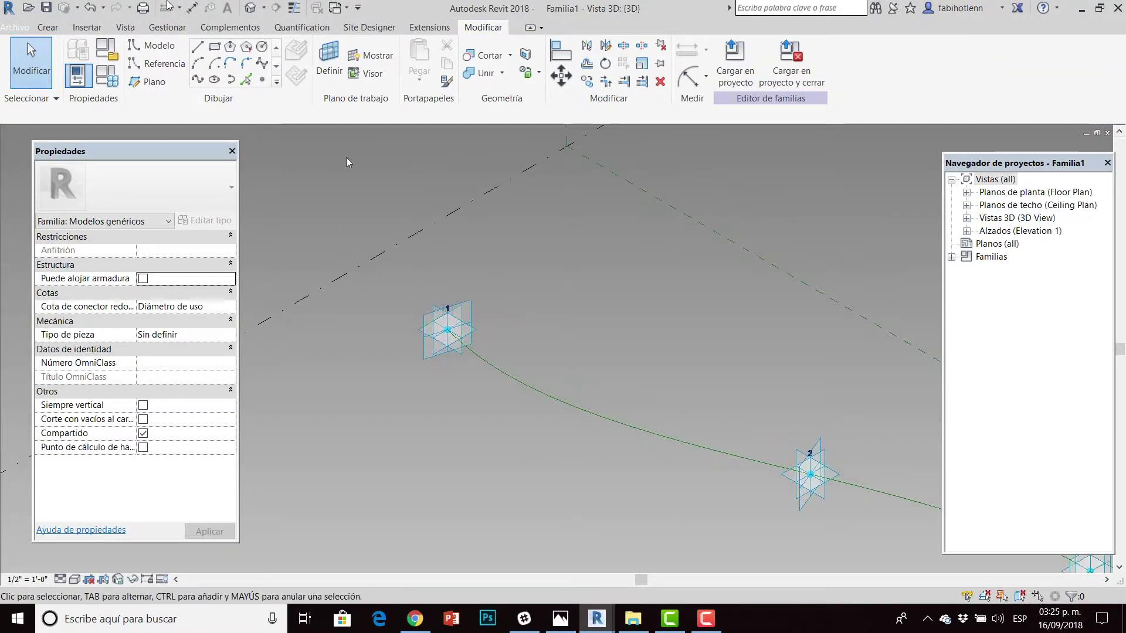
# Draw a circle model line centred on point 1, on point 1's placement plane.
pyautogui.click(267, 53)
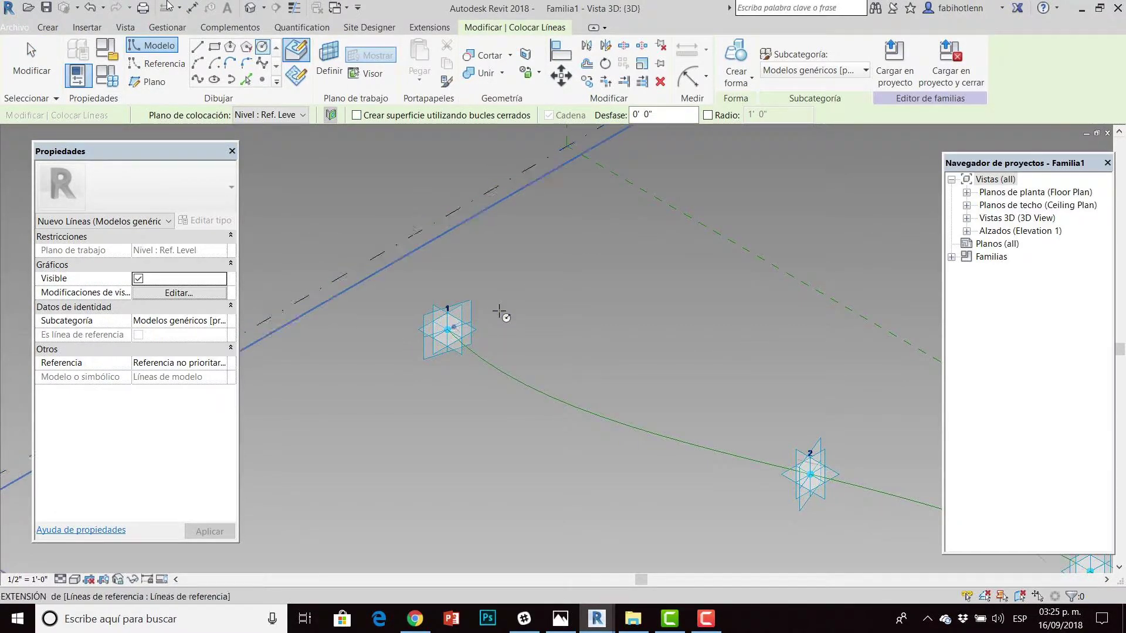
pyautogui.scroll(-2, 510, 317)
pyautogui.scroll(-2, 519, 317)
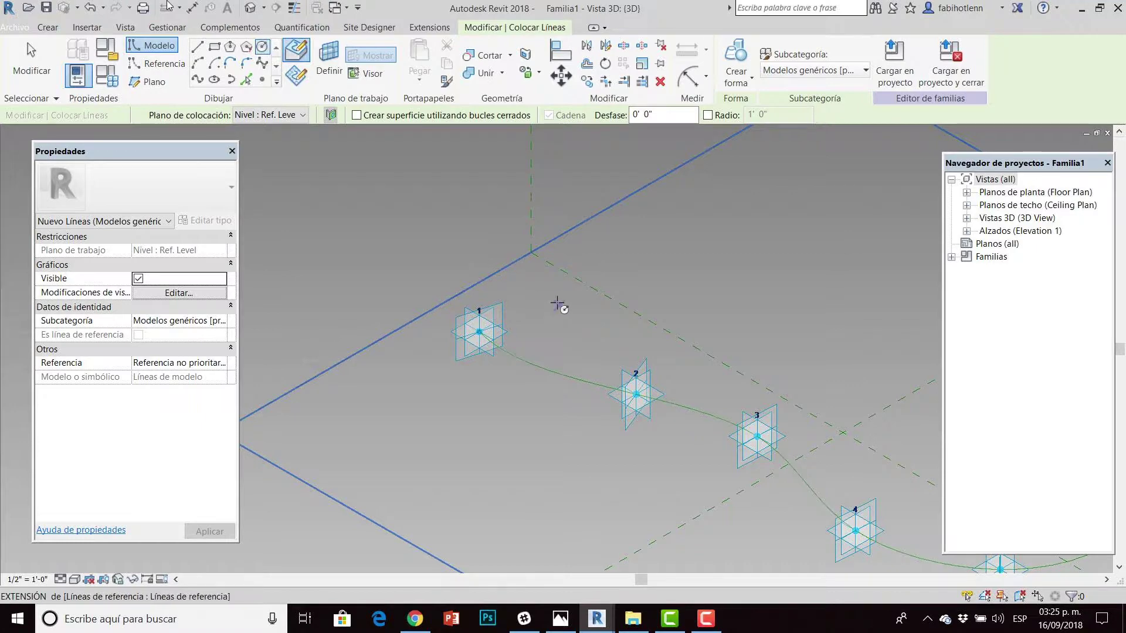
pyautogui.moveTo(544, 293); pyautogui.dragTo(558, 305, button='middle')
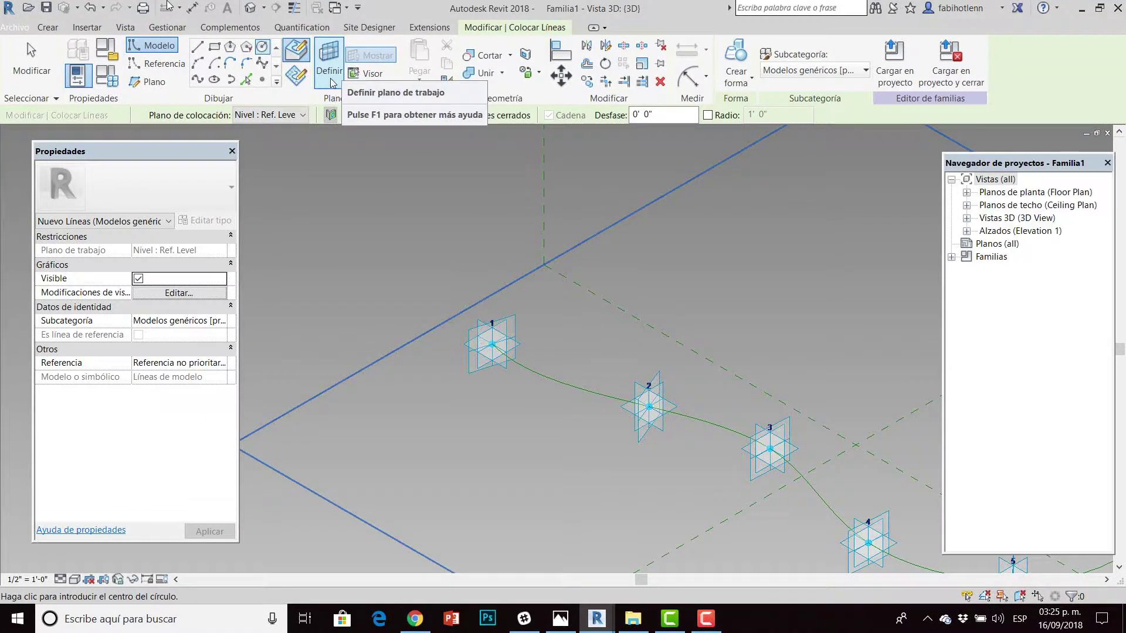
pyautogui.click(329, 59)
pyautogui.scroll(2, 509, 323)
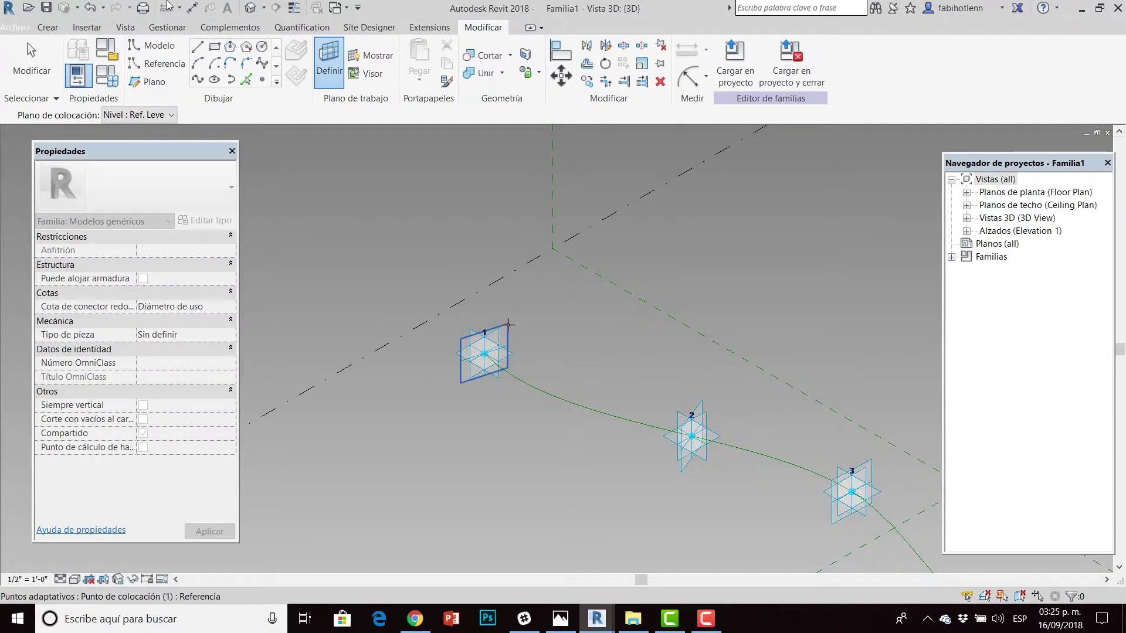
pyautogui.click(509, 322)
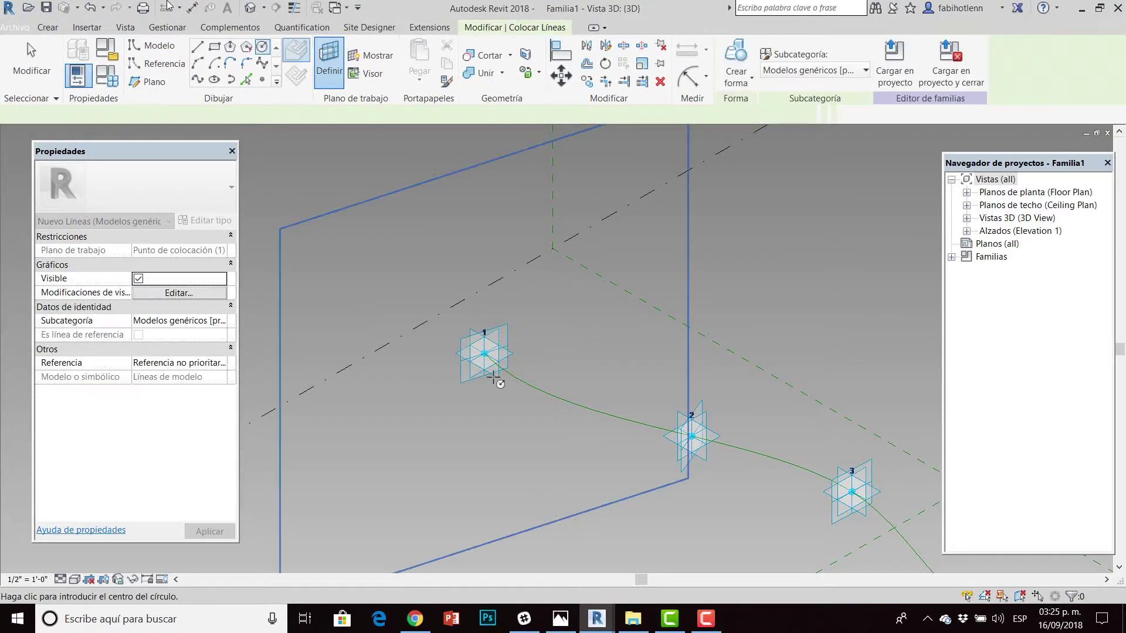
pyautogui.scroll(2, 490, 333)
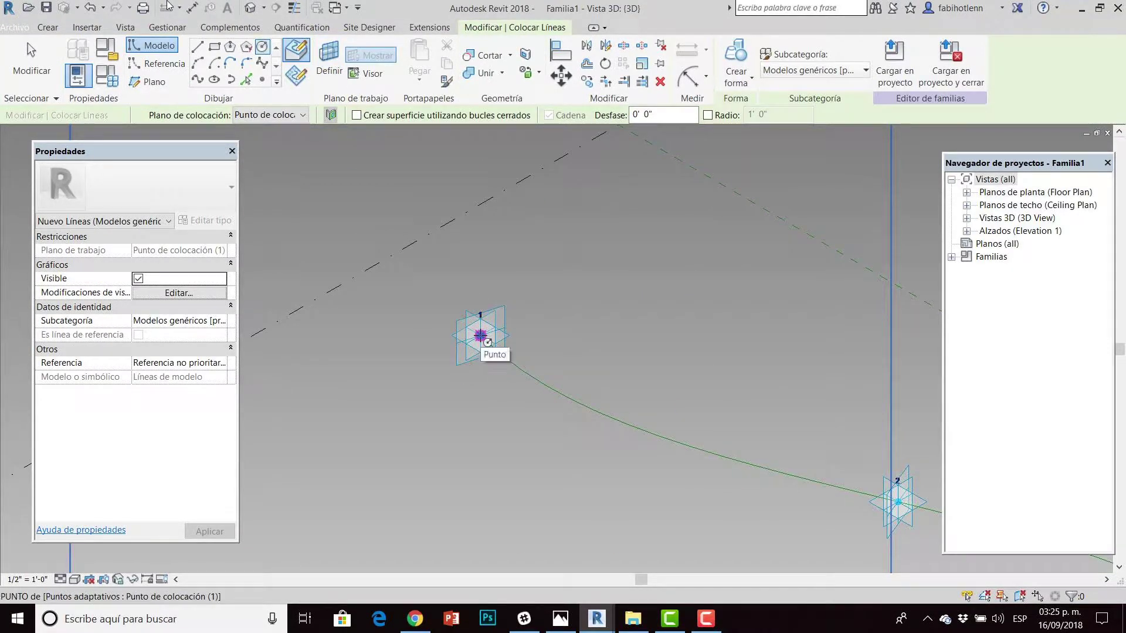
pyautogui.click(481, 336)
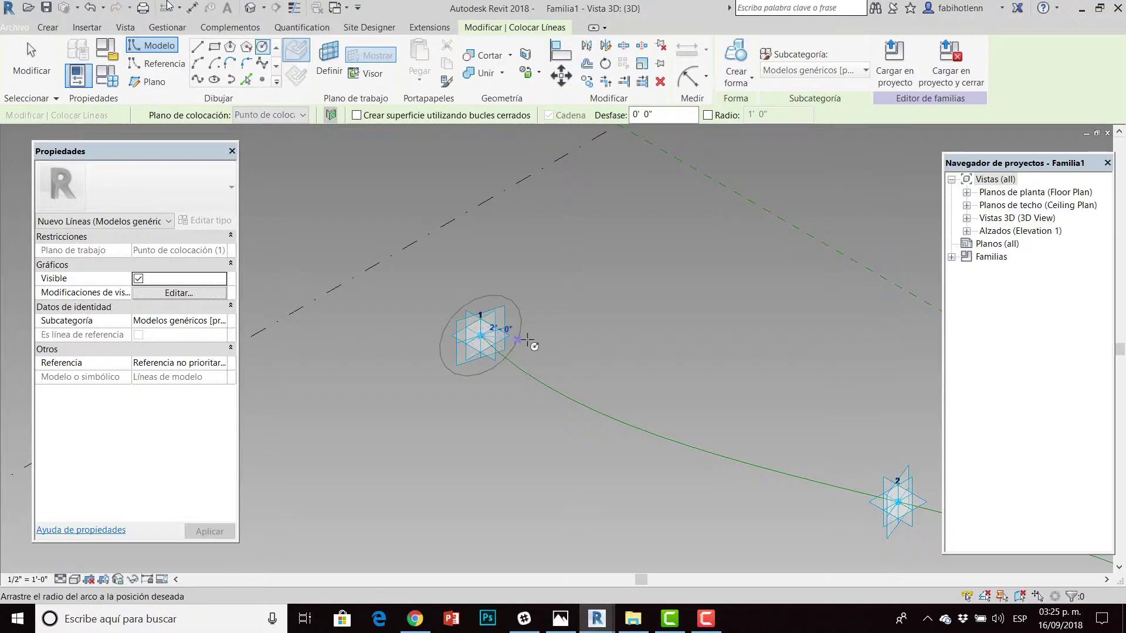
pyautogui.click(558, 343)
# Draw point 2's circle on its own placement plane.
pyautogui.scroll(-2, 581, 328)
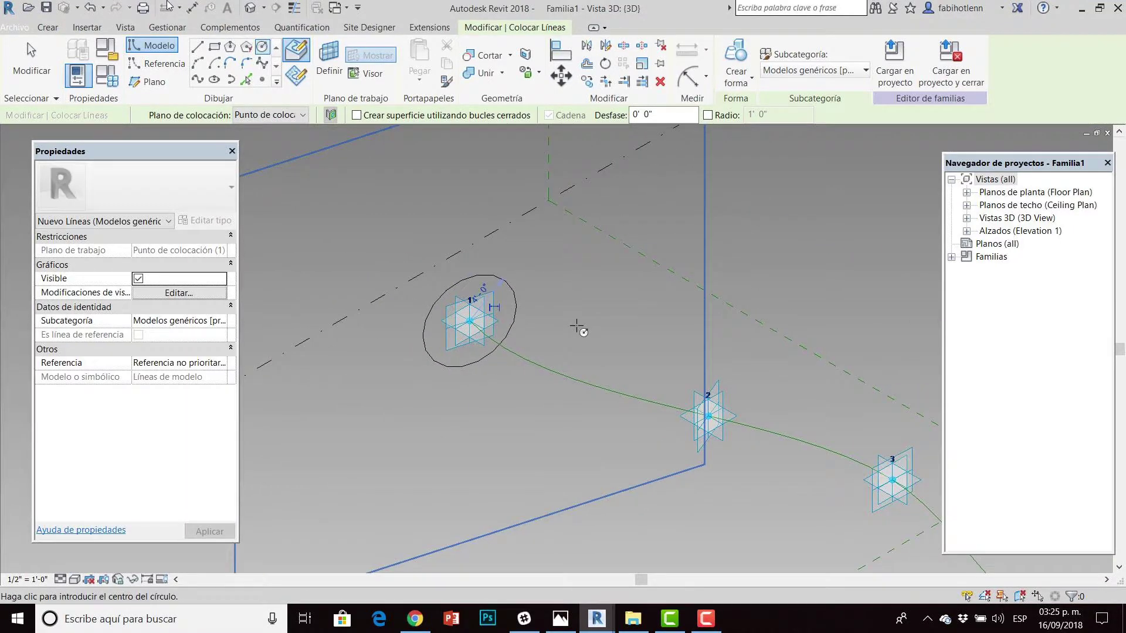
pyautogui.keyDown('shift'); pyautogui.moveTo(467, 319); pyautogui.dragTo(410, 328, button='middle'); pyautogui.keyUp('shift')
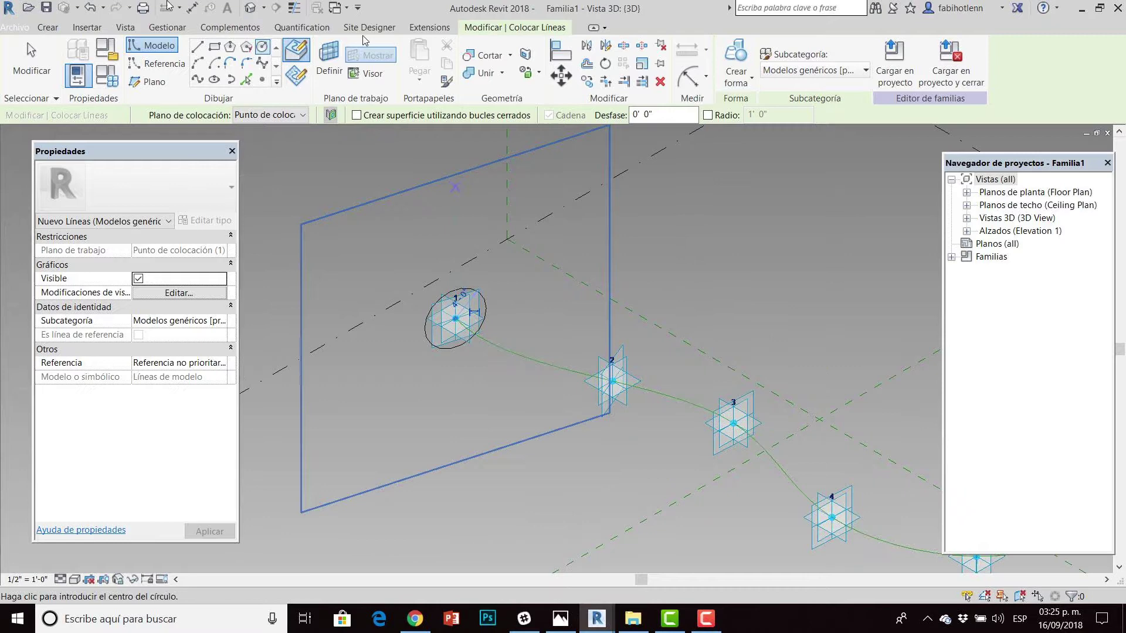
pyautogui.click(328, 62)
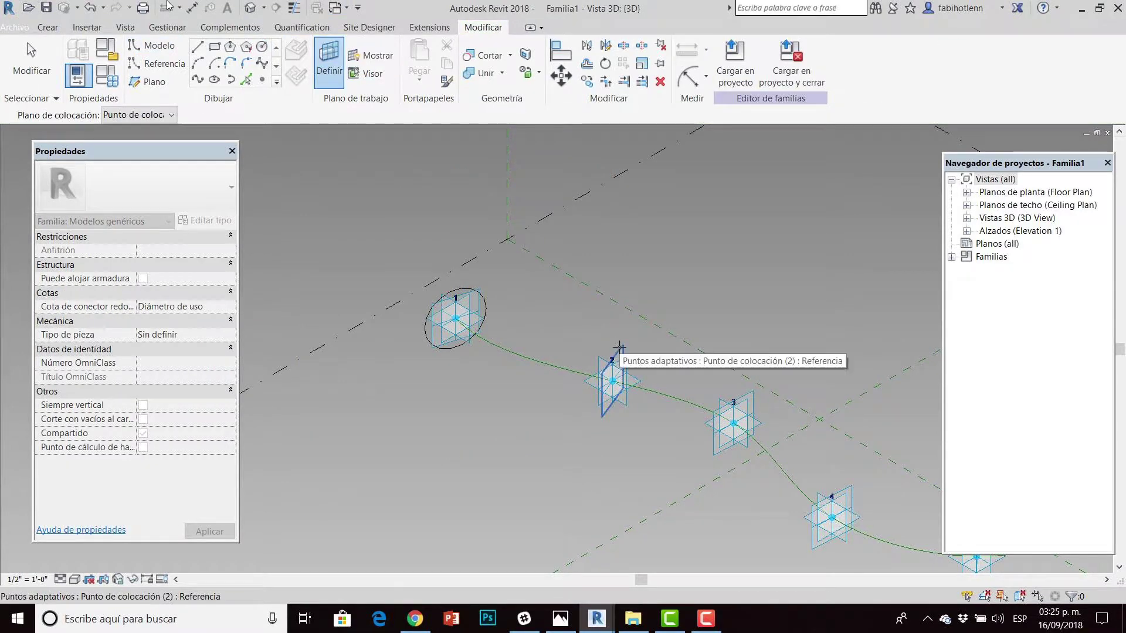
pyautogui.keyDown('shift'); pyautogui.moveTo(732, 370); pyautogui.dragTo(691, 317, button='middle'); pyautogui.keyUp('shift')
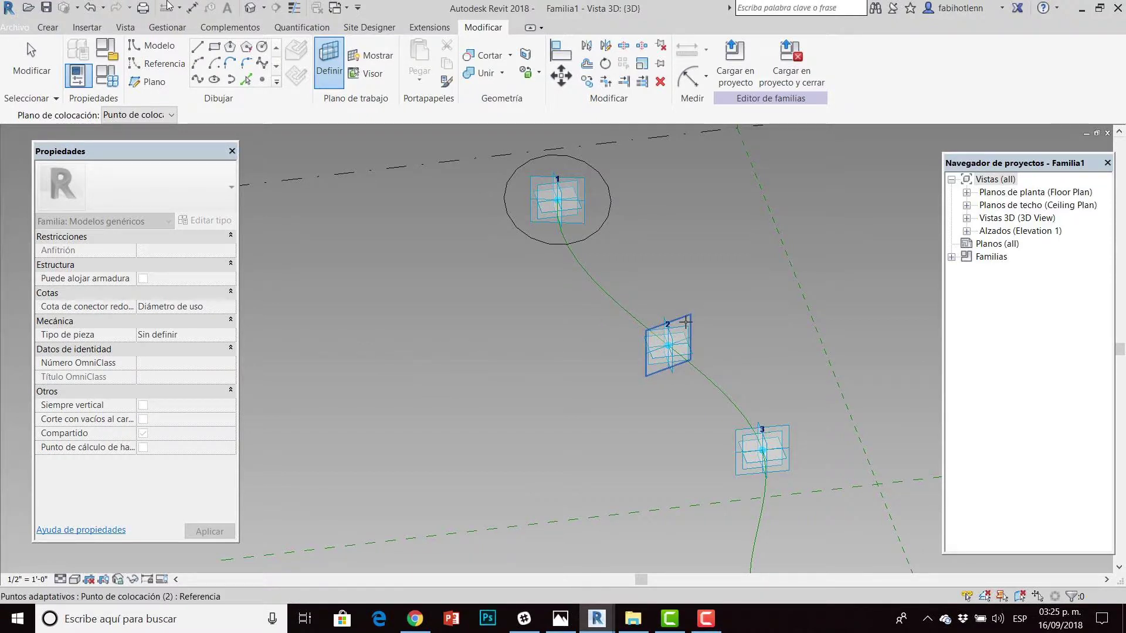
pyautogui.click(684, 340)
pyautogui.click(668, 347)
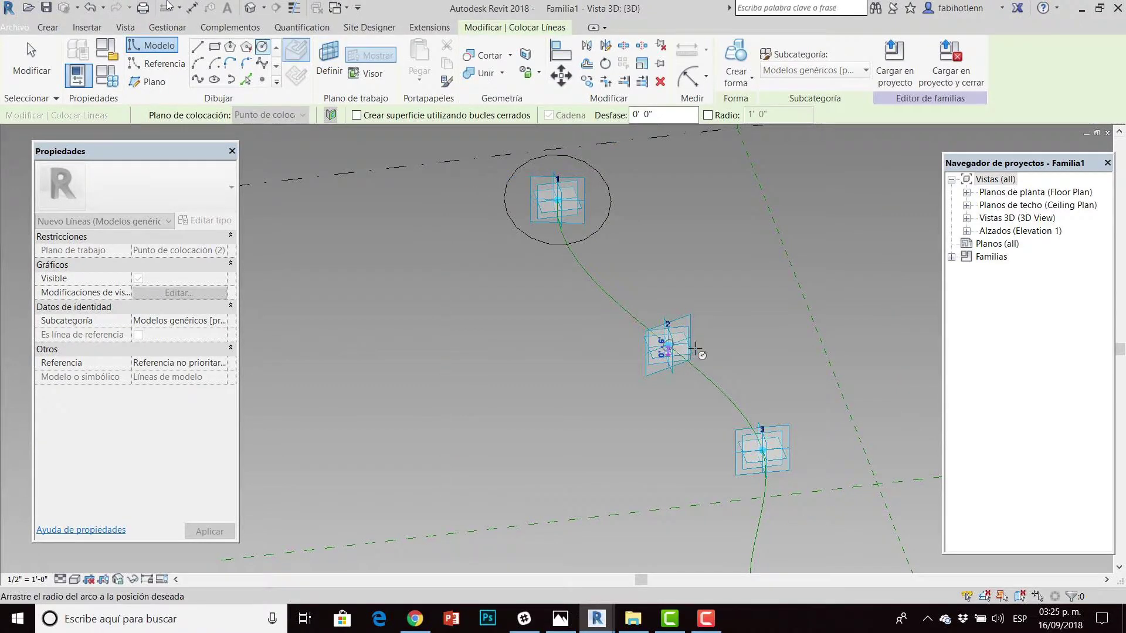
pyautogui.click(740, 351)
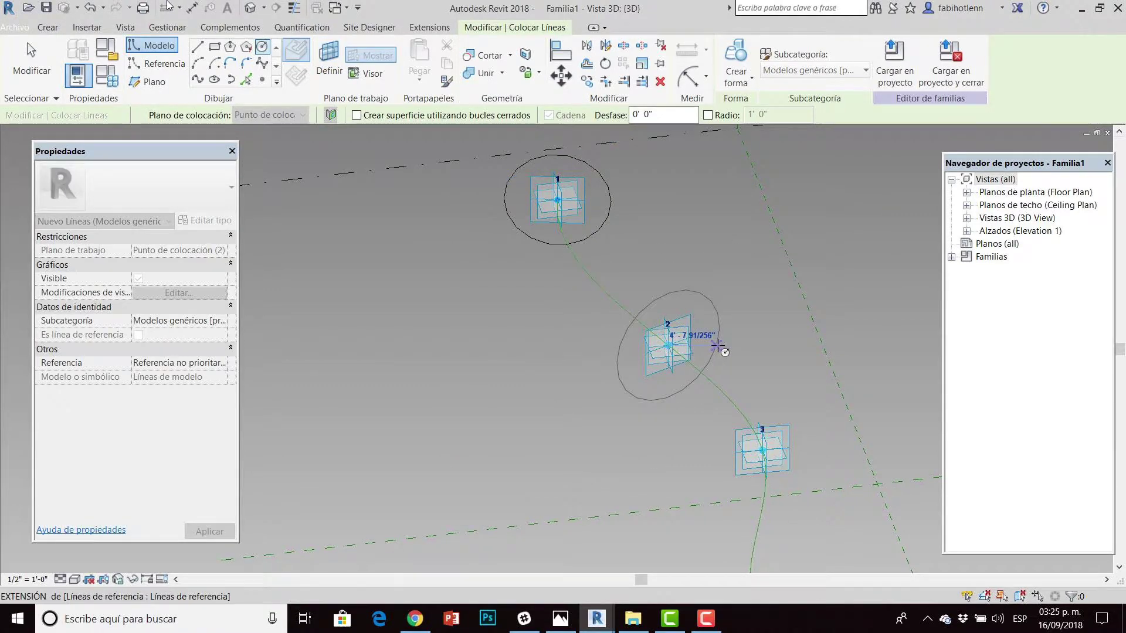
pyautogui.keyDown('shift'); pyautogui.moveTo(701, 448); pyautogui.dragTo(694, 502, button='middle'); pyautogui.keyUp('shift')
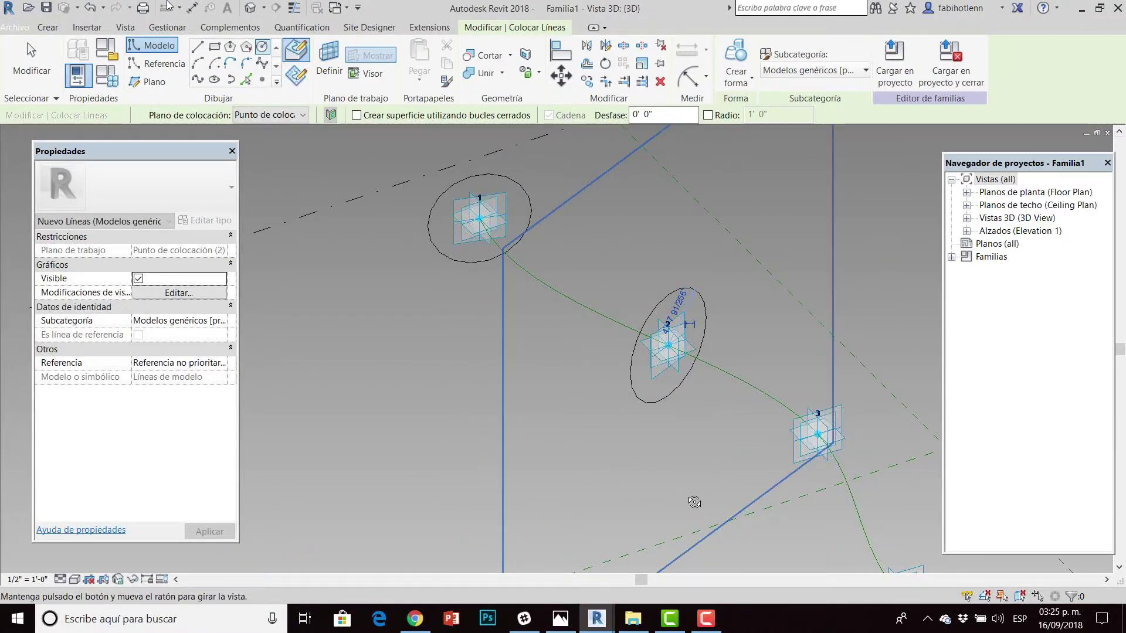
# Draw the circles on points 3 and 4, point 3's at 5'-0" radius.
pyautogui.click(329, 62)
pyautogui.moveTo(731, 427); pyautogui.dragTo(510, 299, button='middle')
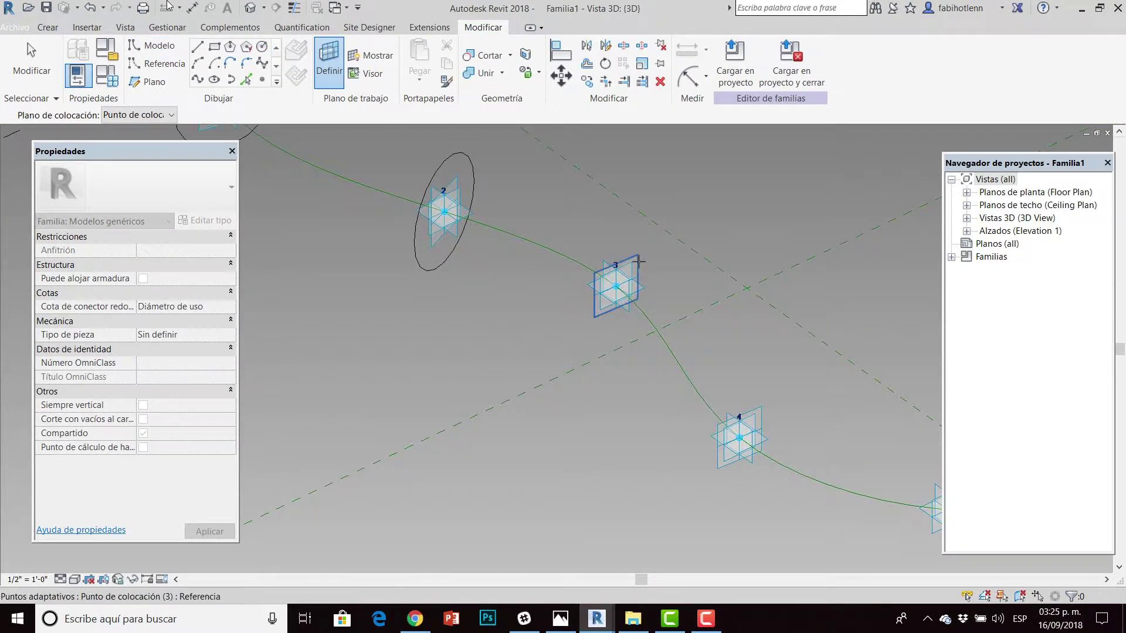
pyautogui.click(624, 281)
pyautogui.click(664, 294)
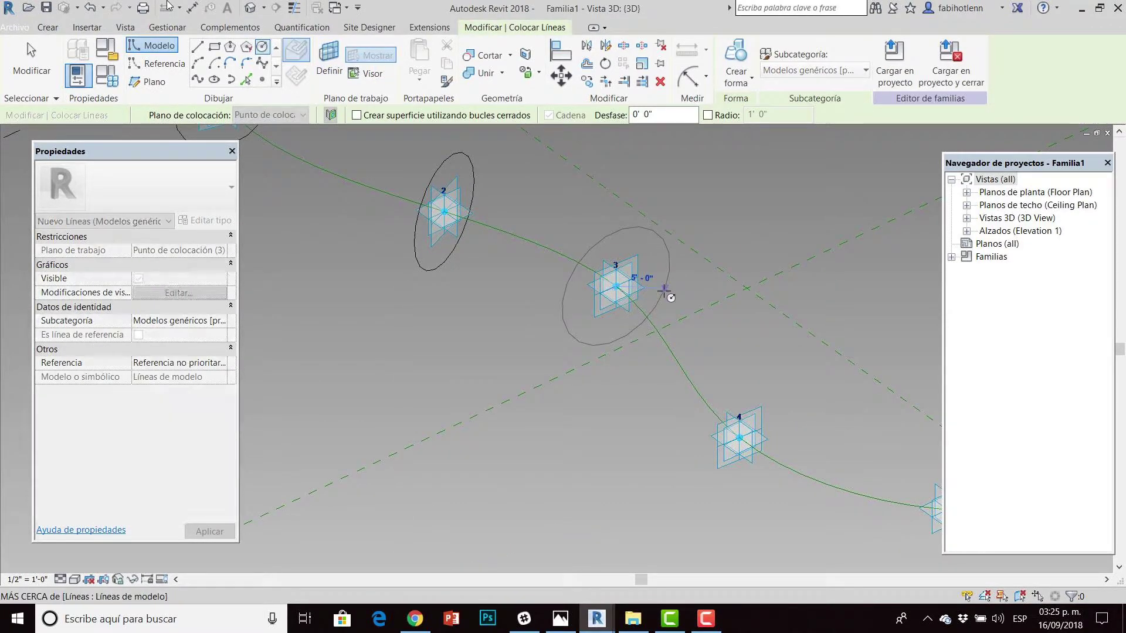
pyautogui.click(329, 68)
pyautogui.moveTo(735, 426); pyautogui.dragTo(598, 306, button='middle')
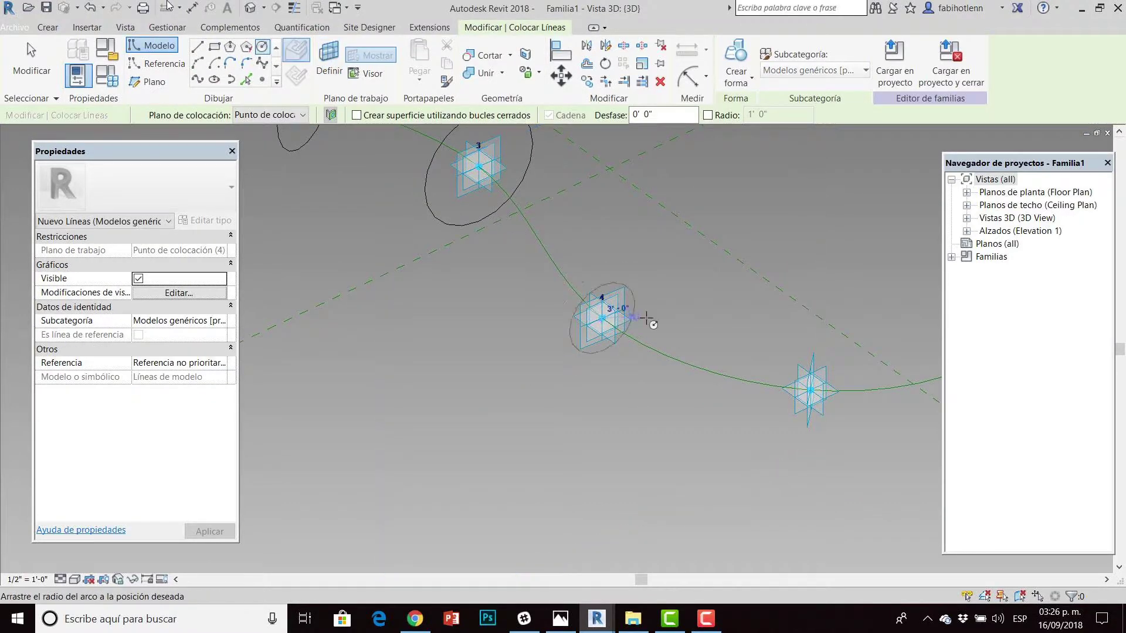
pyautogui.click(602, 318)
pyautogui.press('Escape')
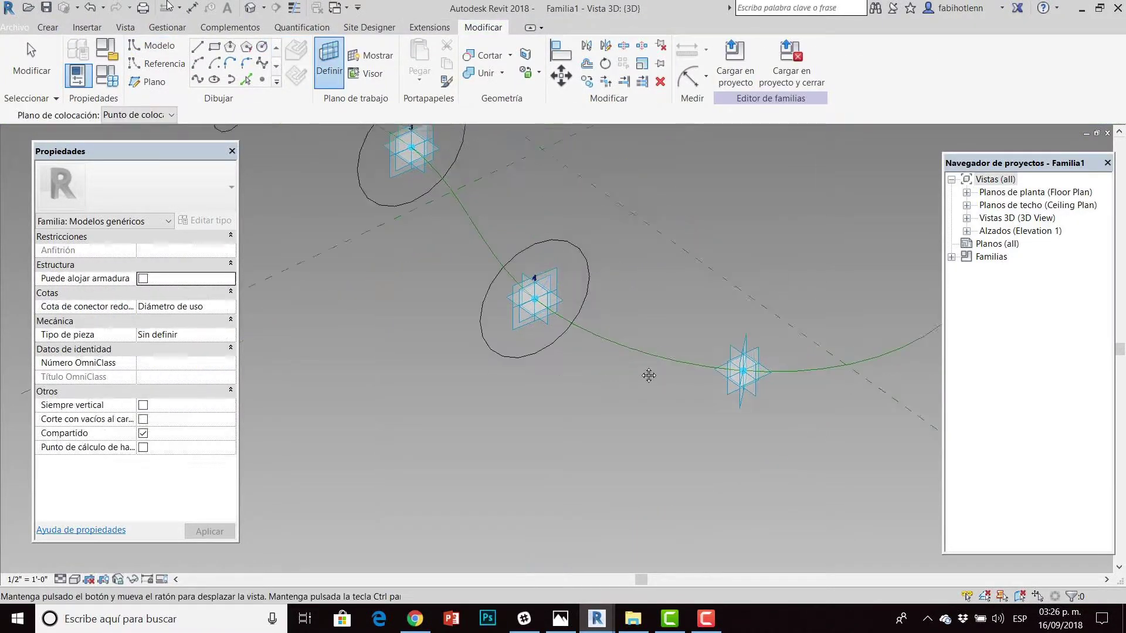
# Draw the circles on points 5 and 6, each on its own placement plane.
pyautogui.keyDown('shift'); pyautogui.moveTo(649, 371); pyautogui.dragTo(490, 410, button='middle'); pyautogui.keyUp('shift')
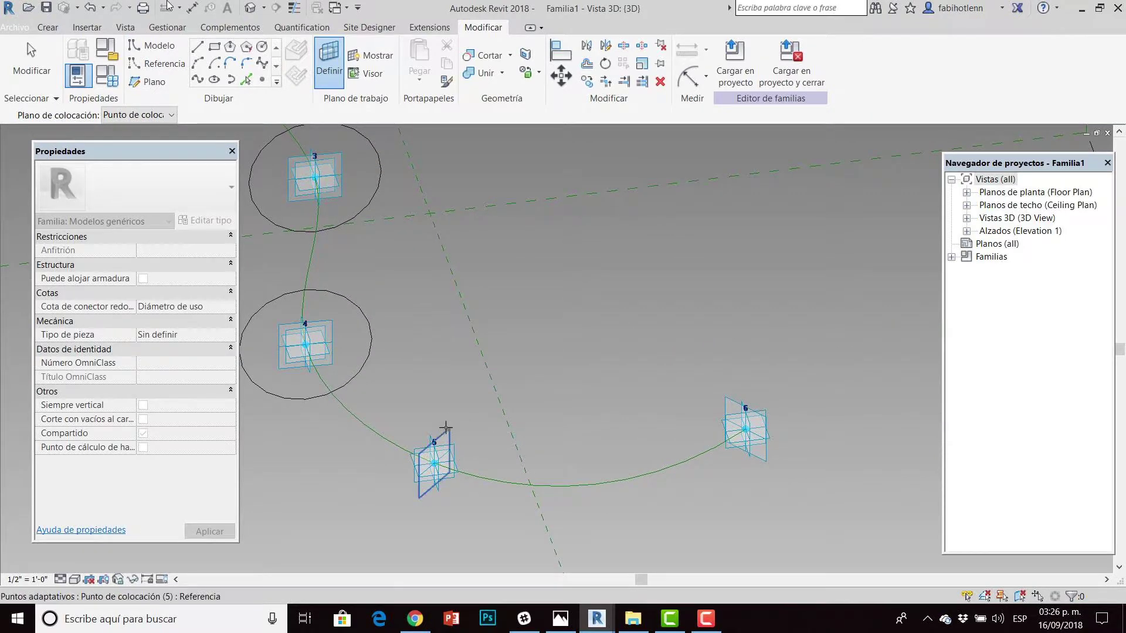
pyautogui.click(446, 434)
pyautogui.click(469, 444)
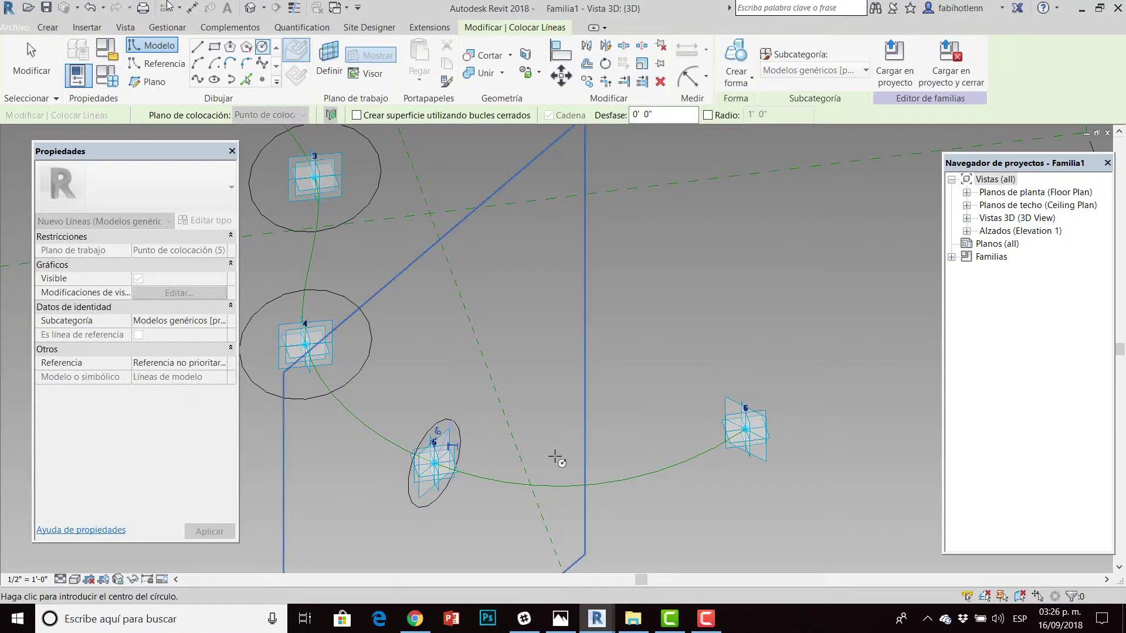
pyautogui.moveTo(515, 192); pyautogui.dragTo(459, 180, button='middle')
pyautogui.press('Escape')
pyautogui.click(694, 392)
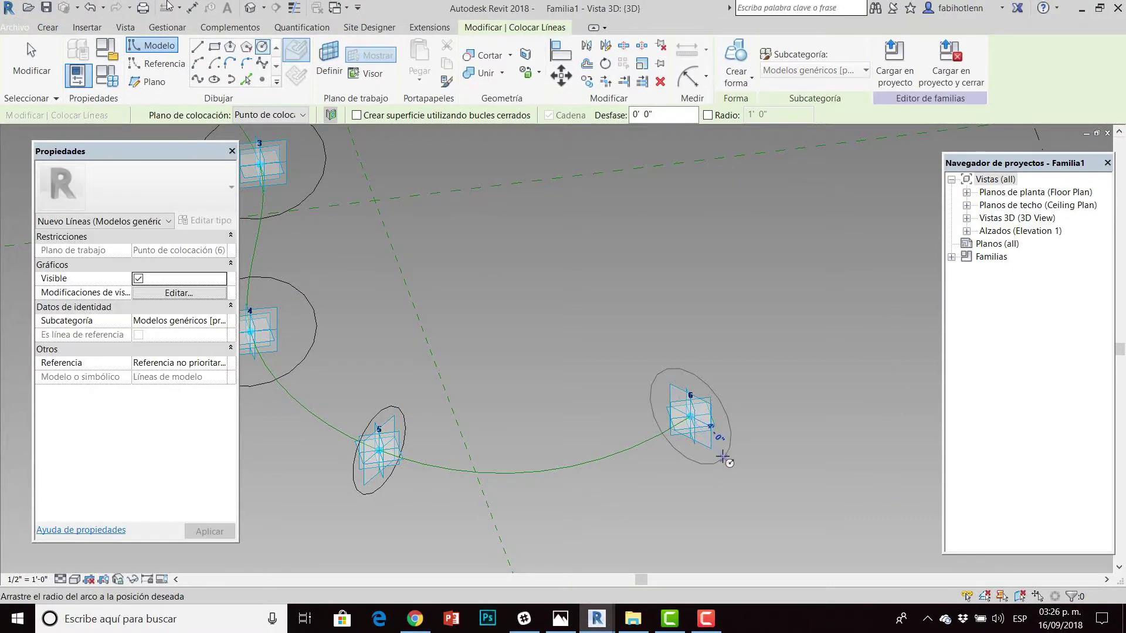
pyautogui.click(23, 79)
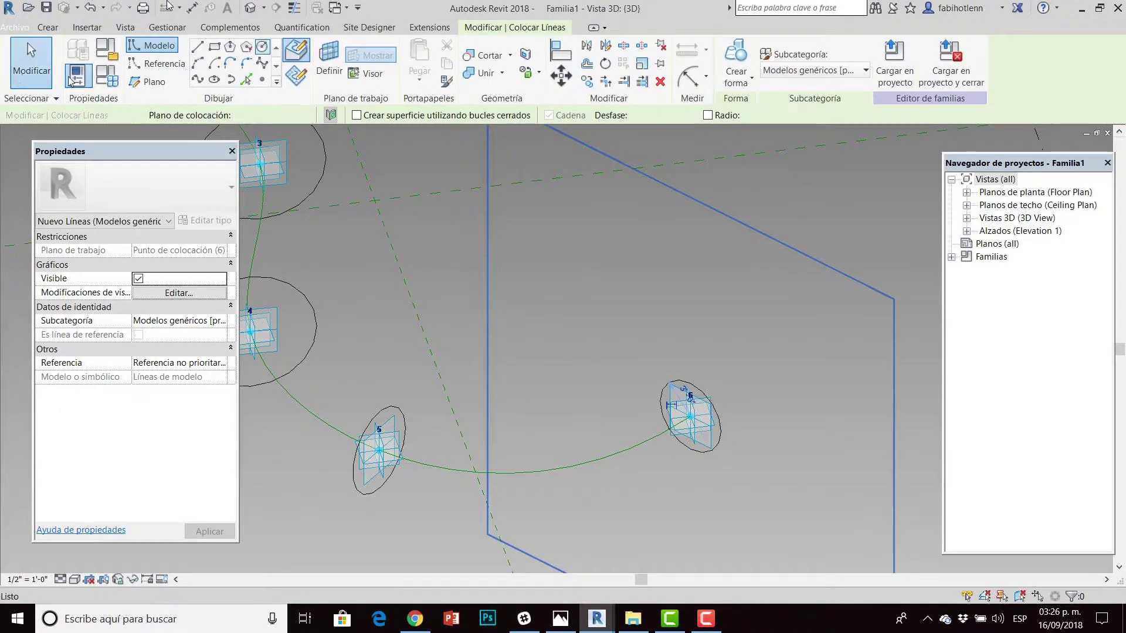
pyautogui.moveTo(683, 339)
pyautogui.mouseDown(button='middle')
pyautogui.moveTo(687, 379)
pyautogui.moveTo(713, 410)
pyautogui.mouseUp(button='middle')
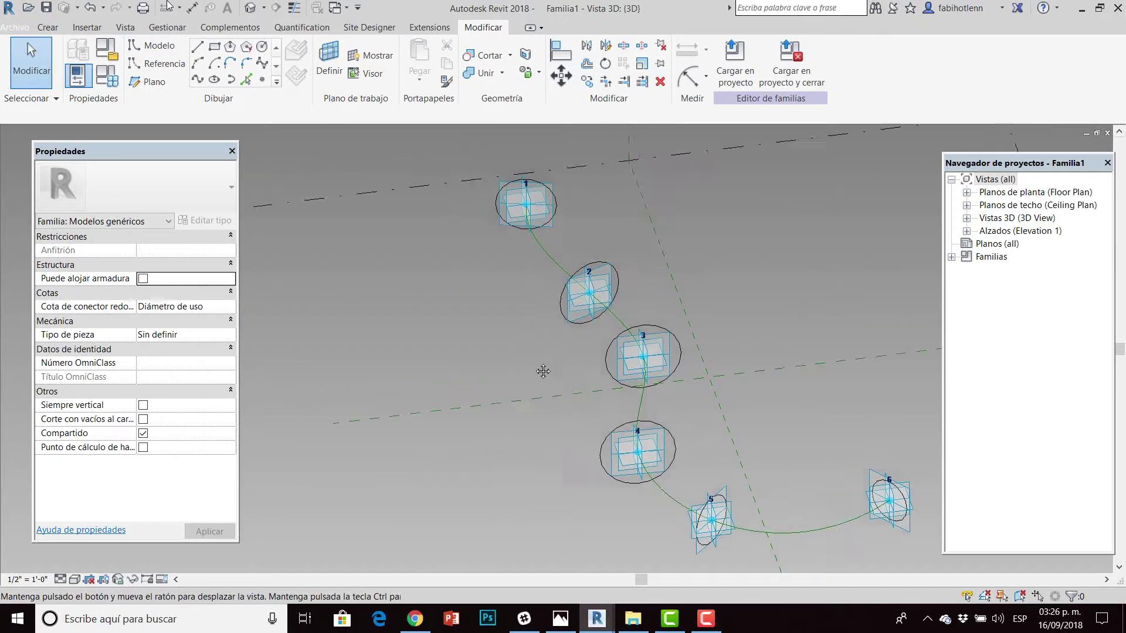
# Make circle 1's 4'-0" radius dimension permanent and begin creating a parameter for it.
pyautogui.scroll(2, 544, 283)
pyautogui.scroll(2, 543, 283)
pyautogui.click(544, 283)
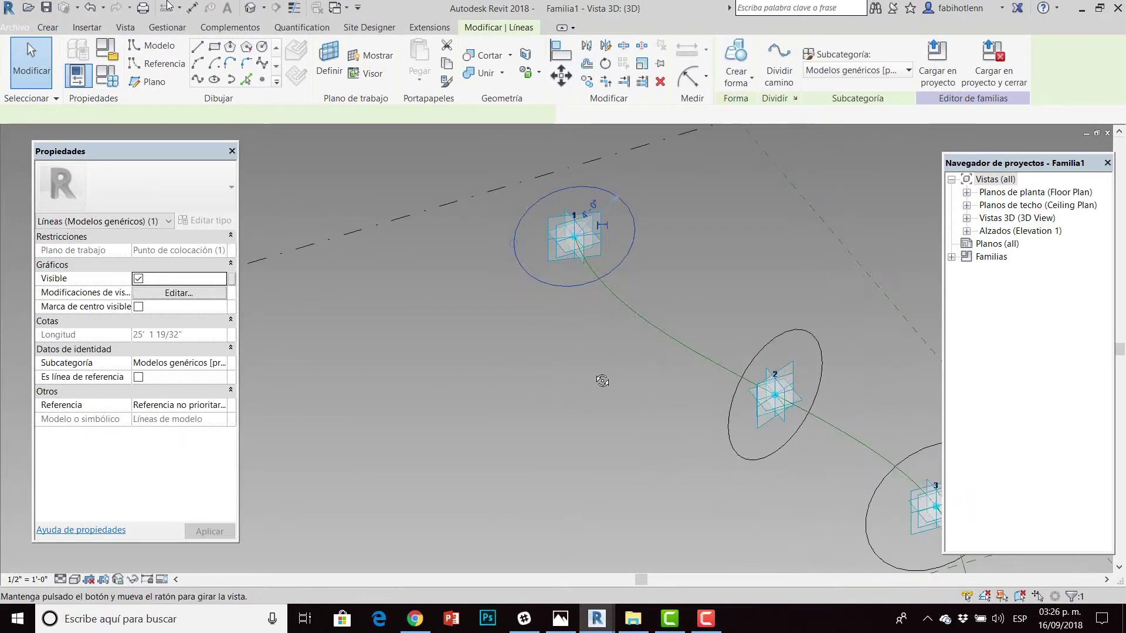
pyautogui.keyDown('shift'); pyautogui.moveTo(524, 371); pyautogui.dragTo(659, 382, button='middle'); pyautogui.keyUp('shift')
pyautogui.scroll(2, 597, 213)
pyautogui.scroll(2, 568, 217)
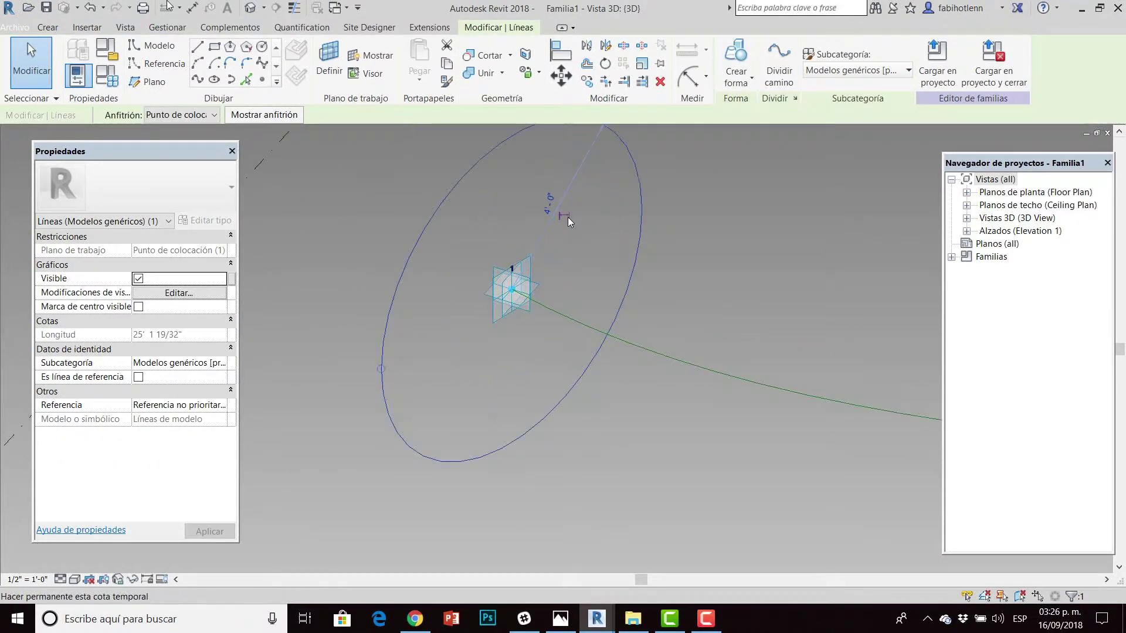
pyautogui.scroll(1, 567, 217)
pyautogui.moveTo(581, 227); pyautogui.dragTo(561, 278, button='middle')
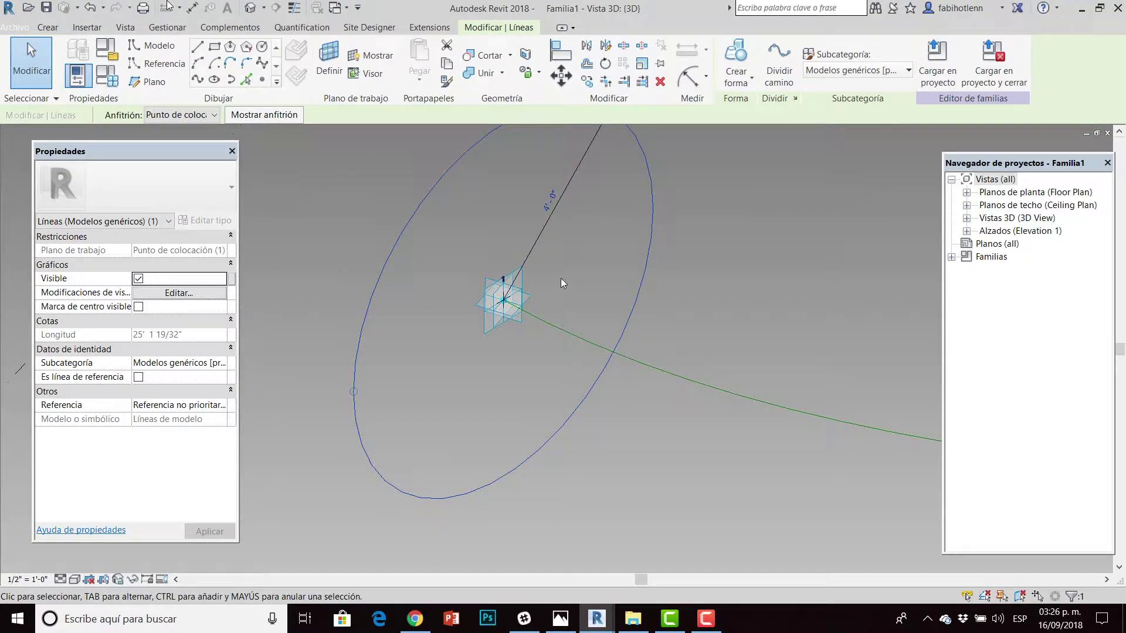
pyautogui.click(545, 206)
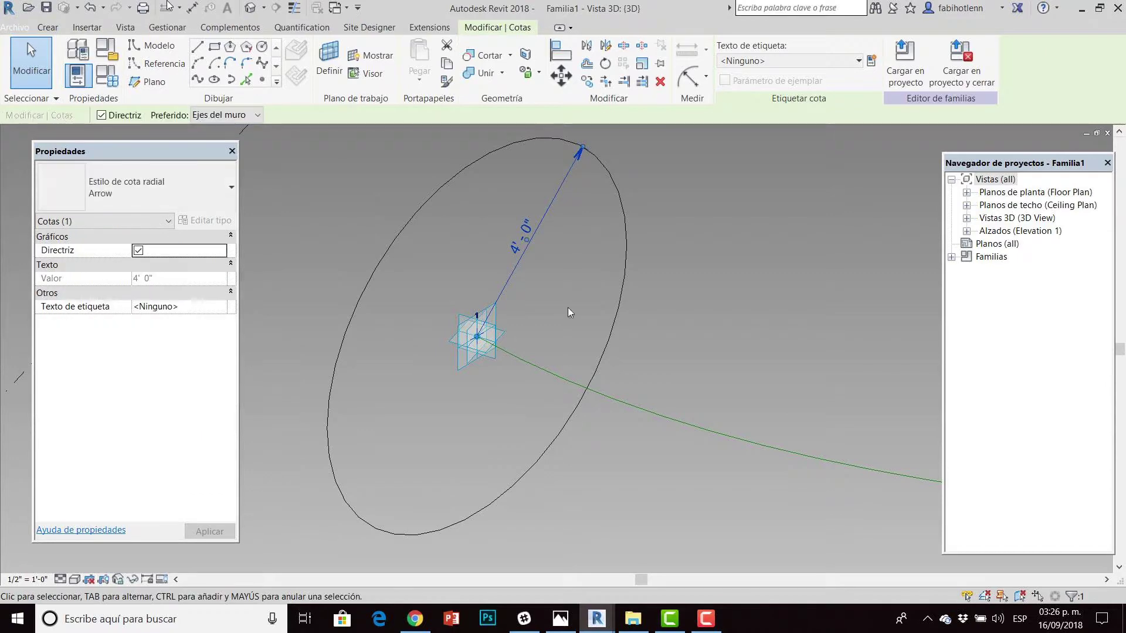
pyautogui.click(872, 65)
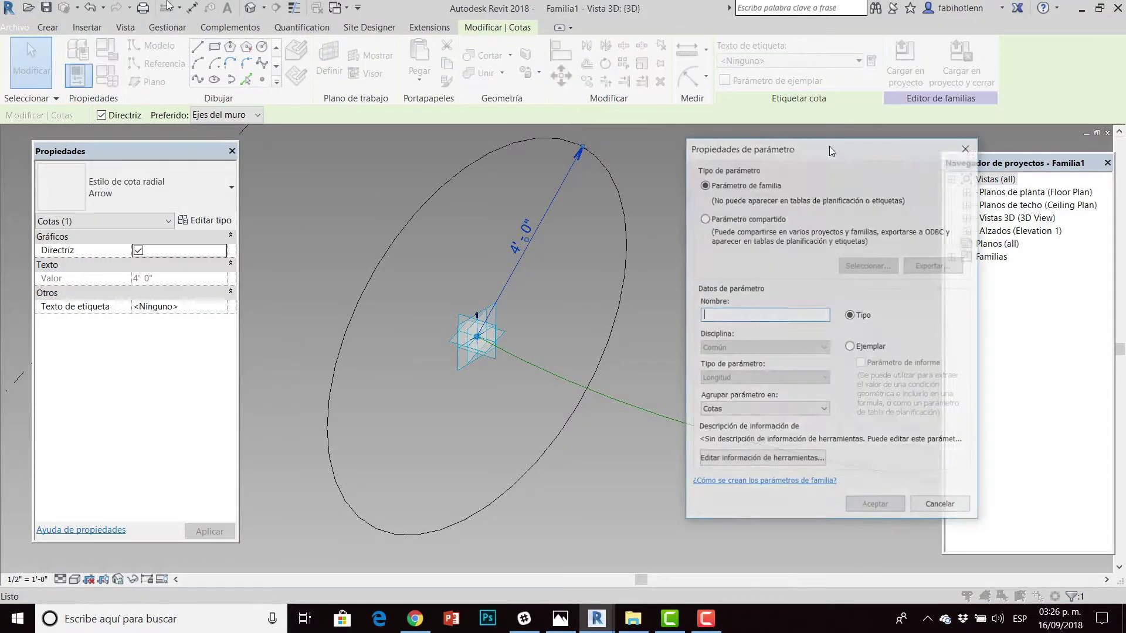
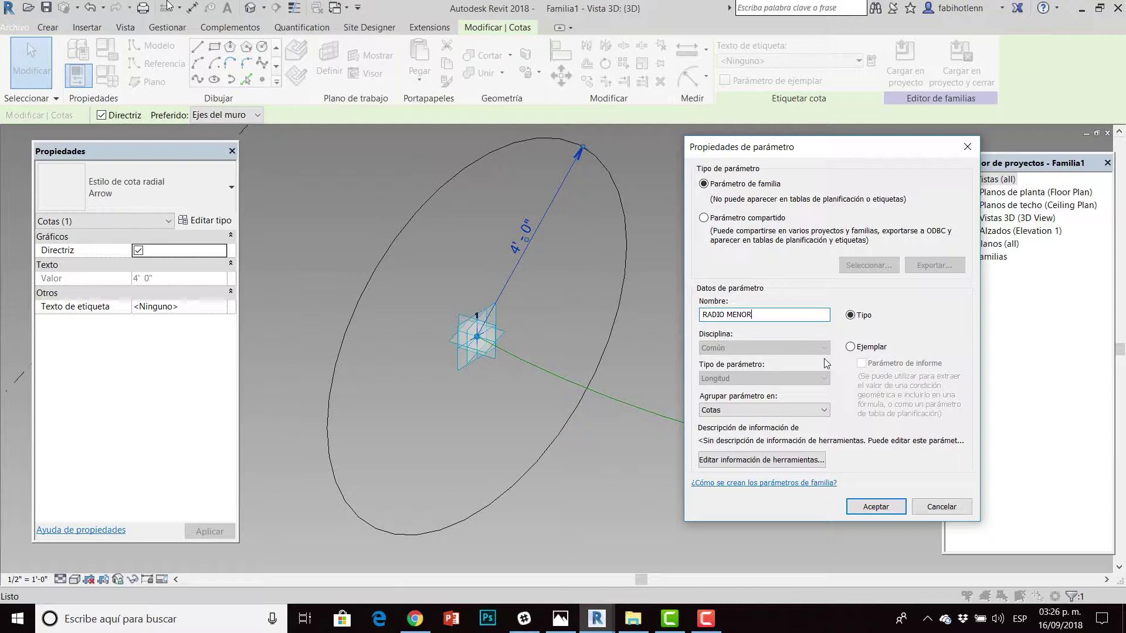
# Accept RADIO MENOR as a Tipo parameter on the first circle's radius, then zoom to profile 1.
pyautogui.click(876, 510)
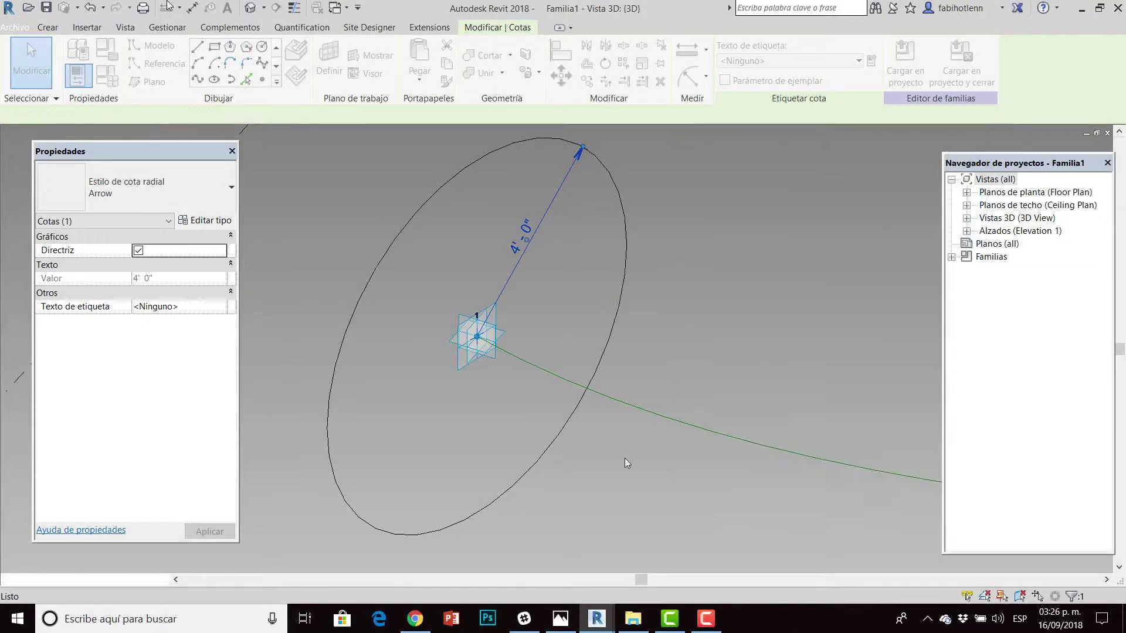
pyautogui.press('Escape')
pyautogui.scroll(-3, 601, 433)
pyautogui.moveTo(557, 381); pyautogui.dragTo(514, 339, button='middle')
pyautogui.scroll(-3, 514, 339)
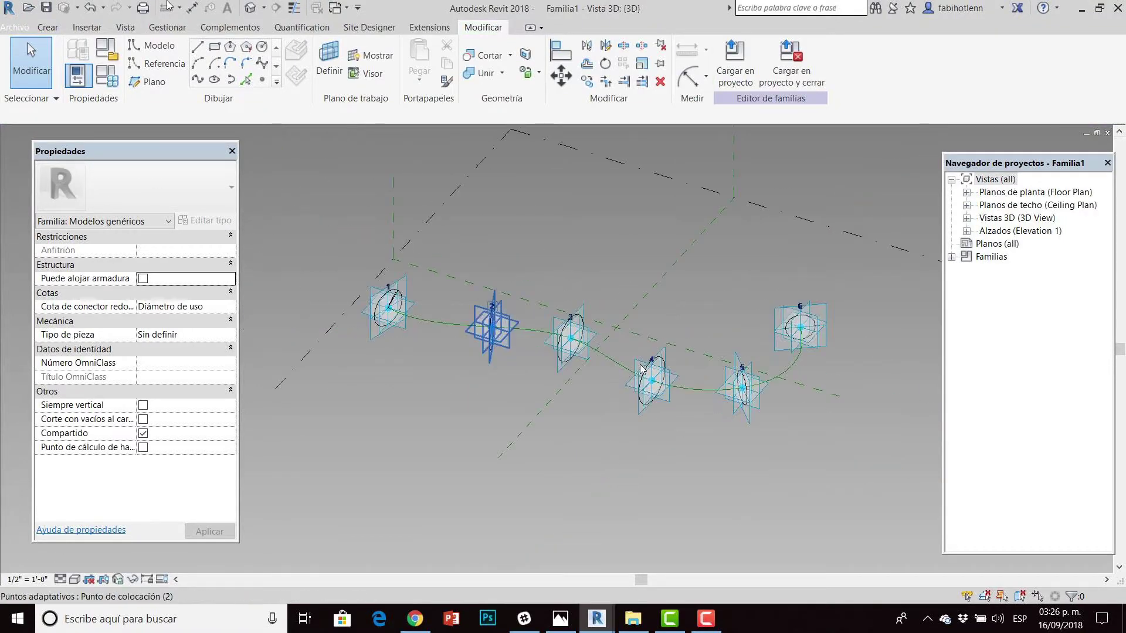
pyautogui.scroll(3, 453, 374)
pyautogui.scroll(2, 575, 379)
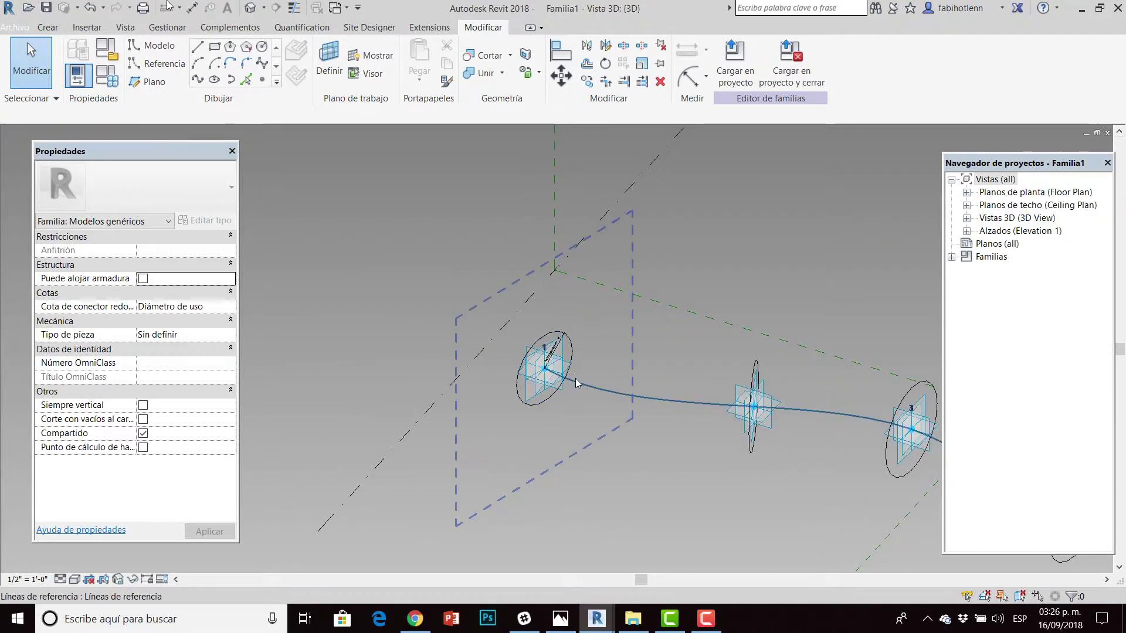
pyautogui.scroll(2, 572, 340)
pyautogui.scroll(3, 569, 301)
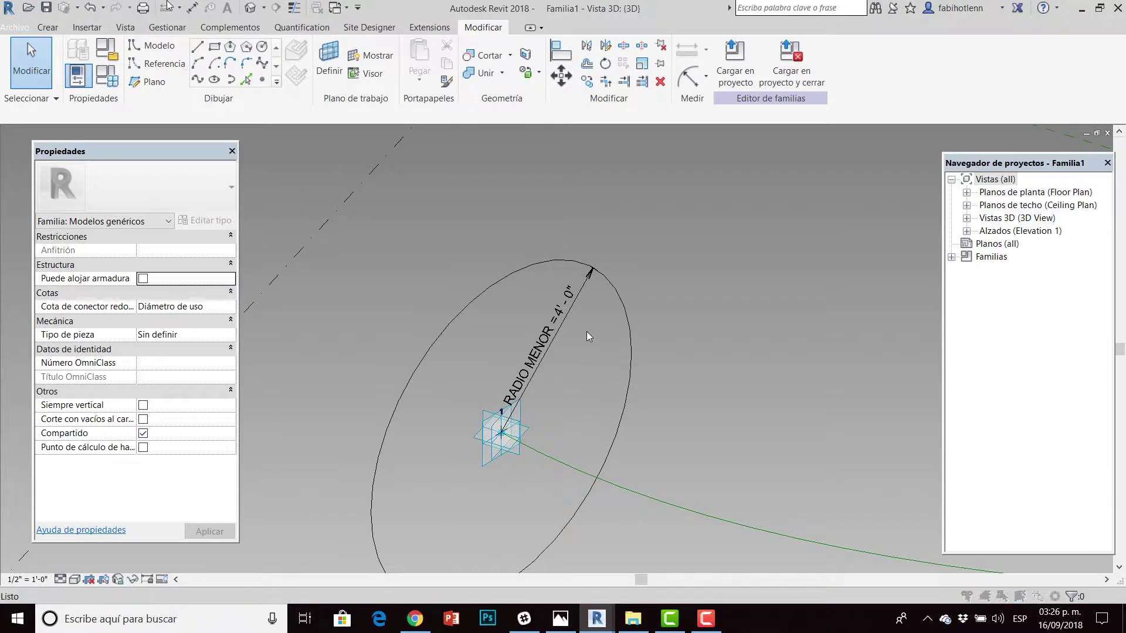
# Use UN to set the Longitud format to Metros with 2 decimal places rounding.
pyautogui.press('u')
pyautogui.press('n')
pyautogui.click(537, 234)
pyautogui.click(516, 251)
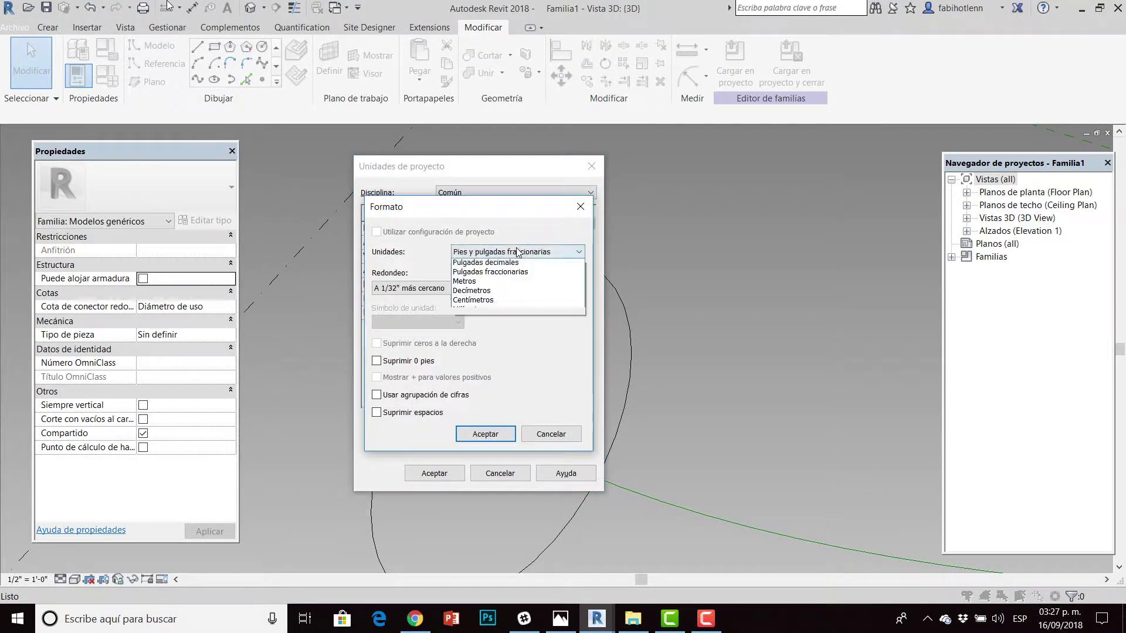
pyautogui.click(469, 296)
pyautogui.click(425, 286)
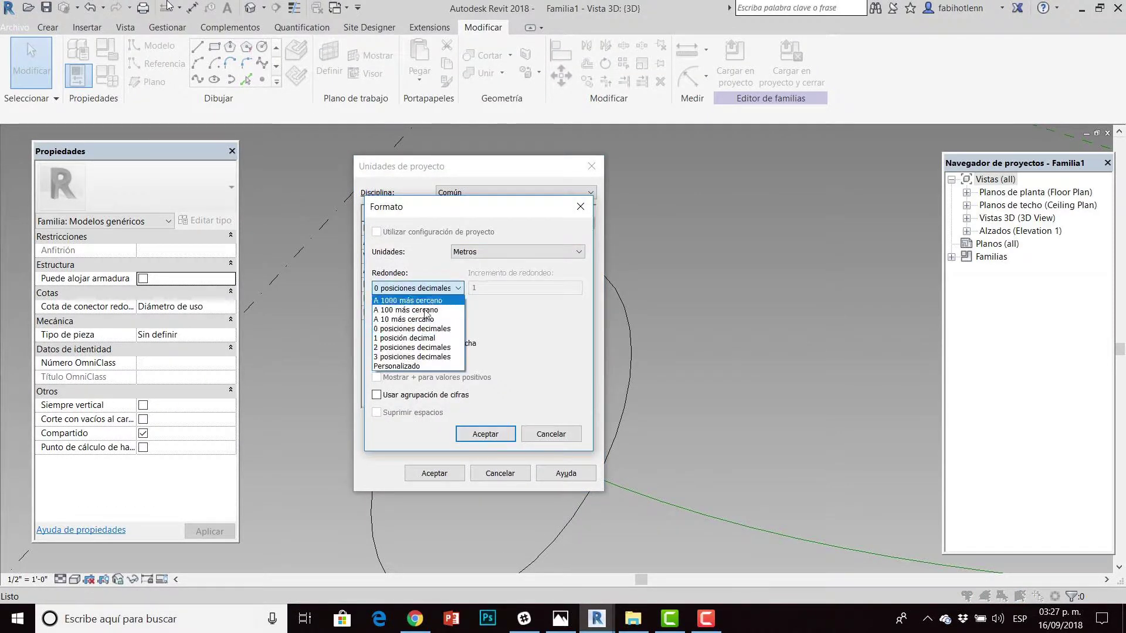
pyautogui.click(420, 347)
pyautogui.click(479, 438)
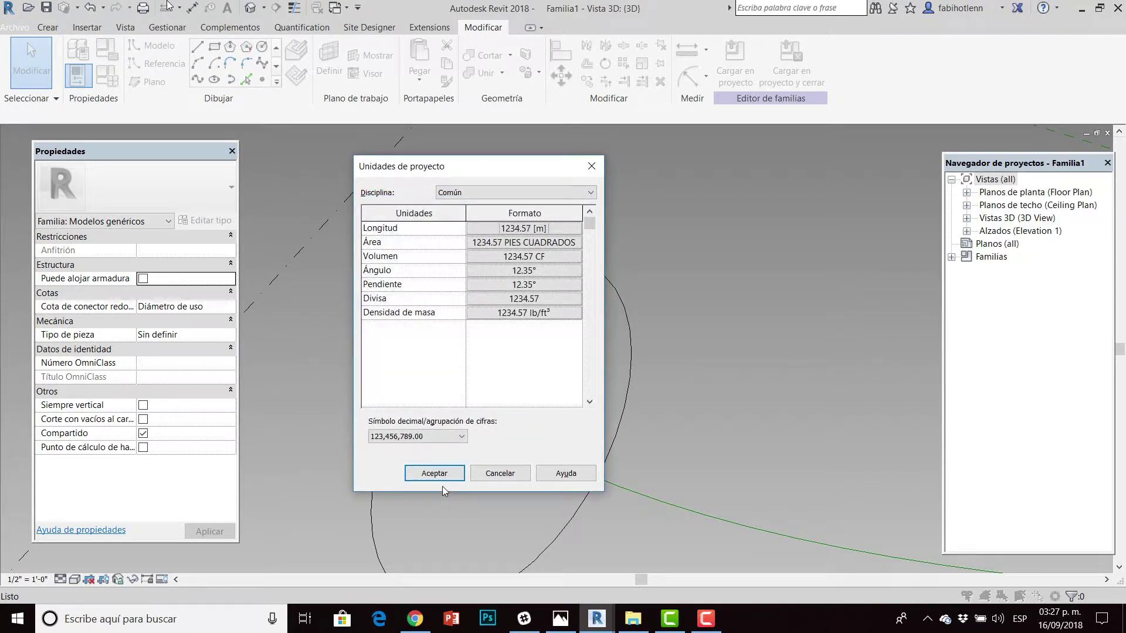
pyautogui.click(439, 475)
pyautogui.scroll(-2, 519, 262)
pyautogui.scroll(-2, 578, 283)
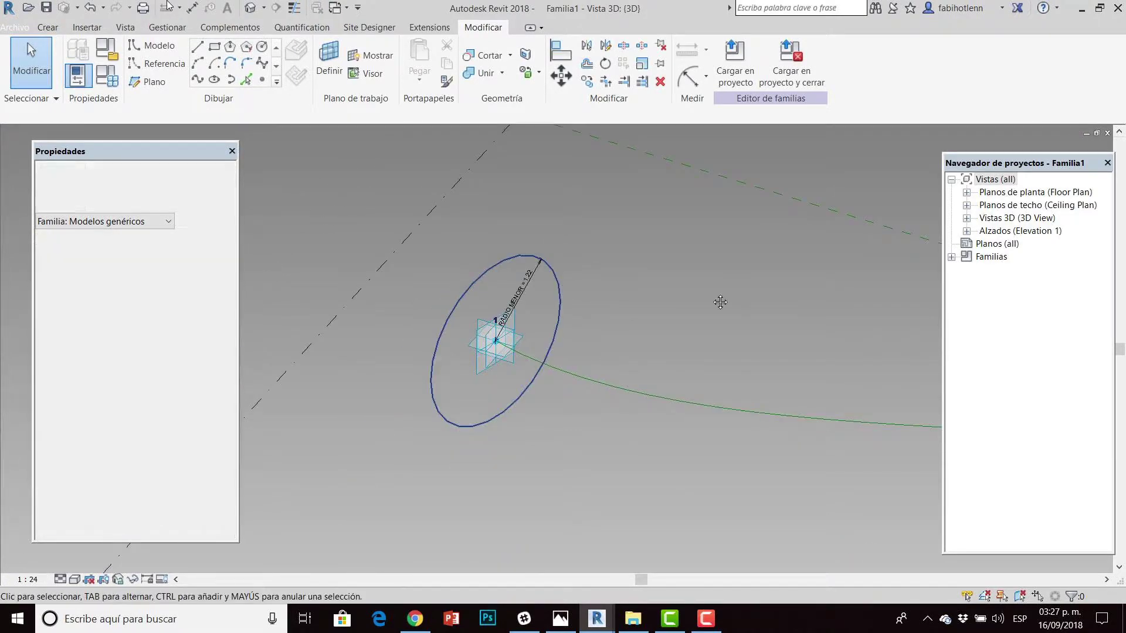
# Make profile 2's radius dimension permanent and label it with new type parameter RADIO INTERMEDIO.
pyautogui.scroll(-2, 571, 280)
pyautogui.scroll(2, 501, 258)
pyautogui.click(492, 258)
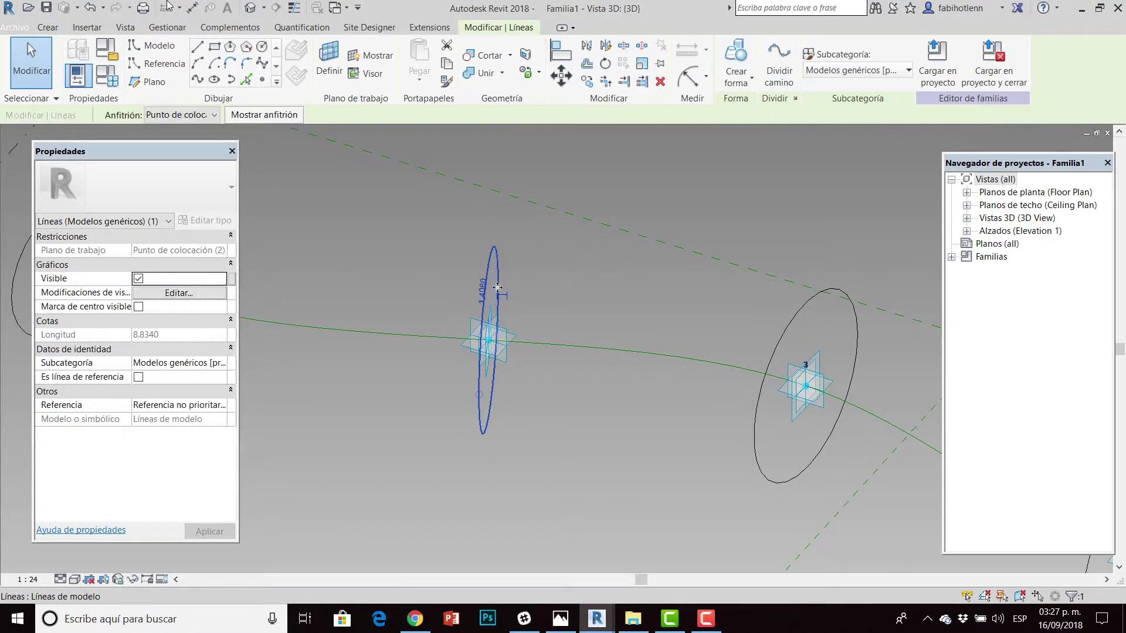
pyautogui.scroll(2, 498, 293)
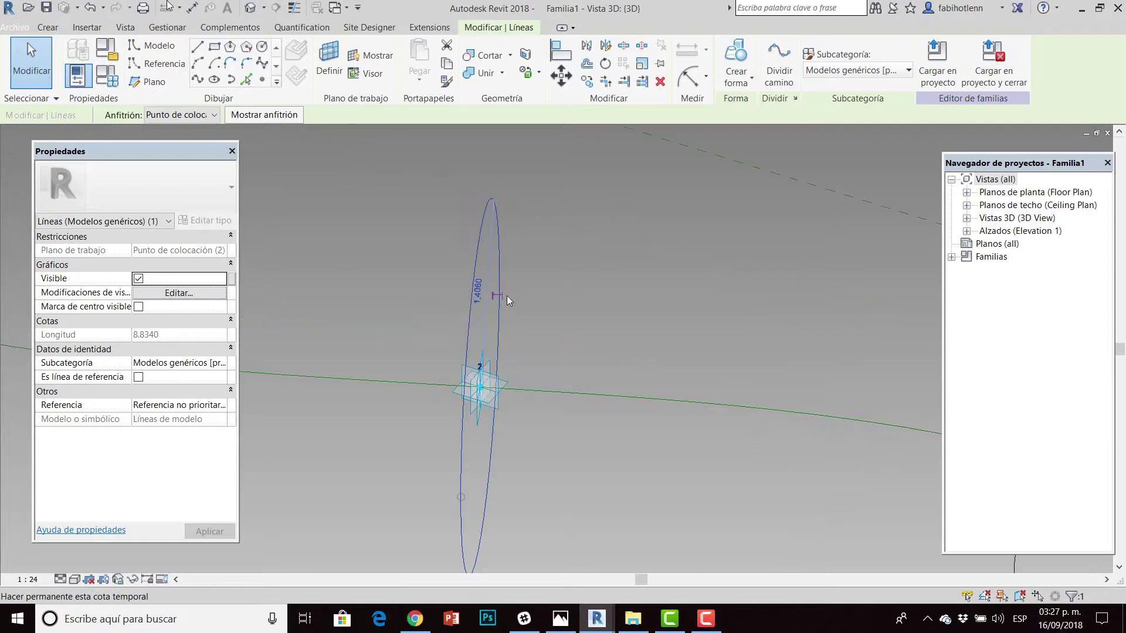
pyautogui.click(522, 243)
pyautogui.click(491, 237)
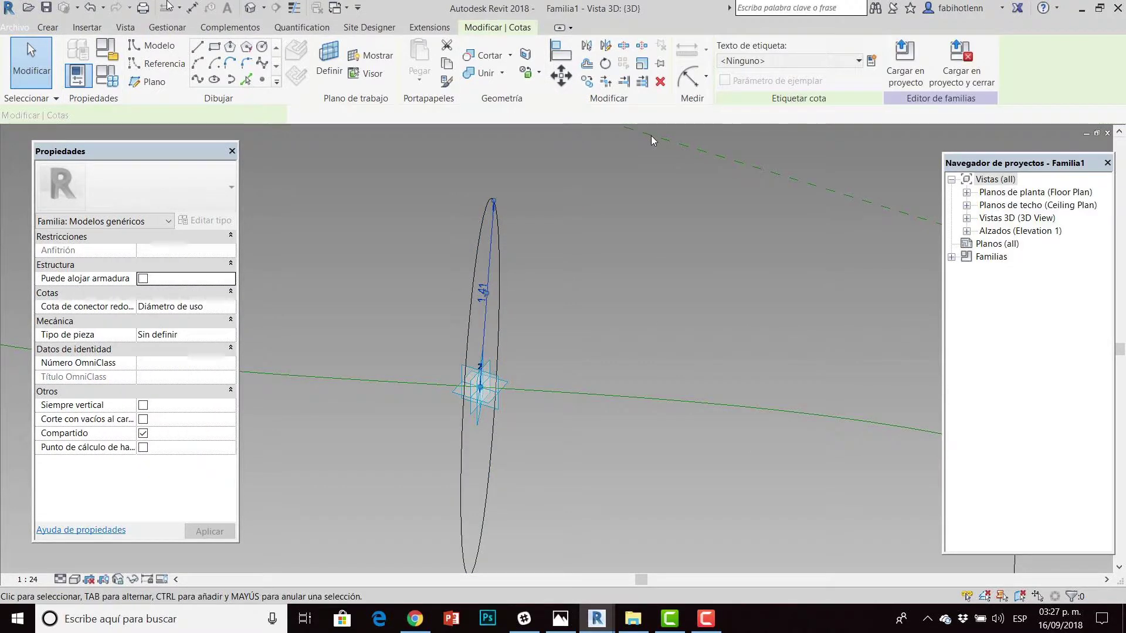
pyautogui.click(869, 60)
pyautogui.write('RADIO INTERMEDIO')
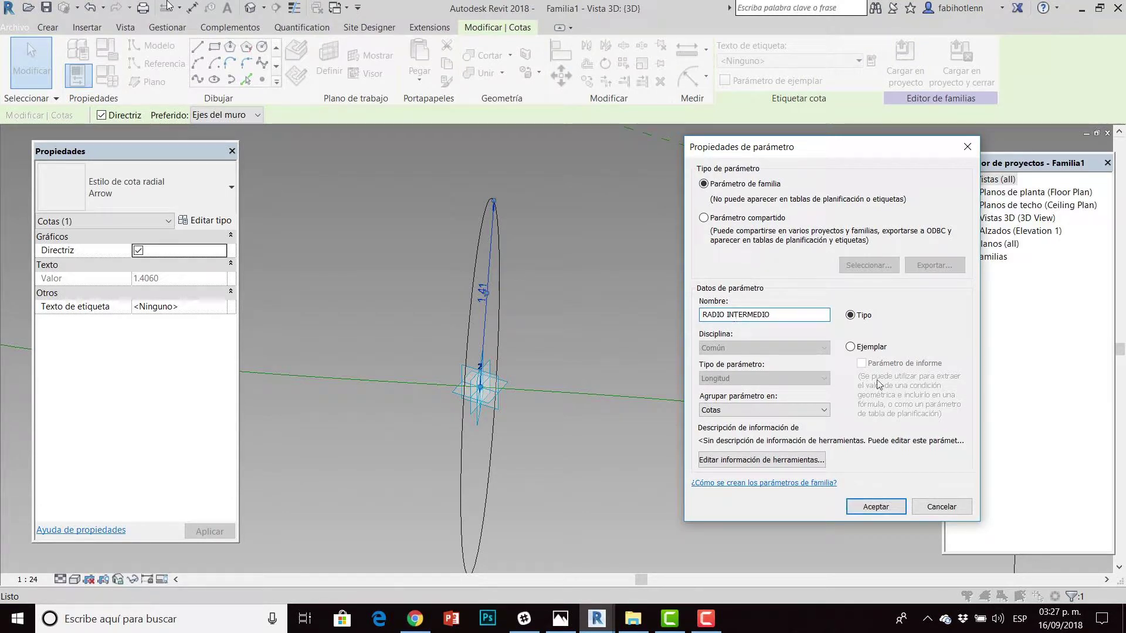
pyautogui.click(875, 506)
pyautogui.click(632, 385)
# Make profile 3's radius dimension permanent and label it with new type parameter RADIO MAYOR.
pyautogui.scroll(-3, 585, 262)
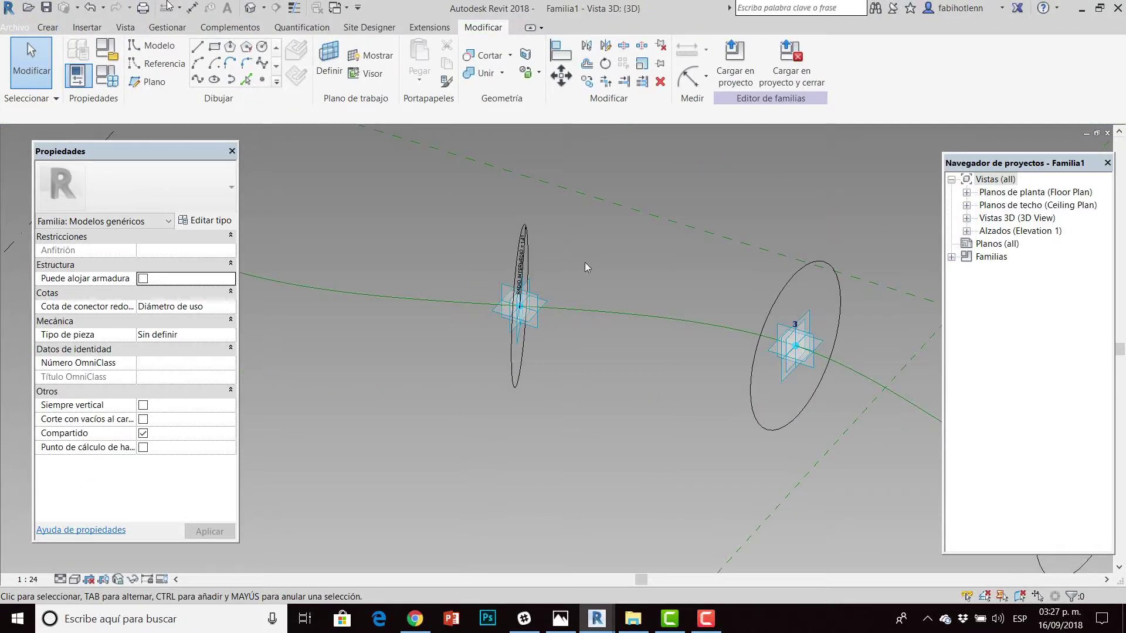
pyautogui.moveTo(585, 262); pyautogui.dragTo(593, 268, button='middle')
pyautogui.scroll(2, 592, 267)
pyautogui.click(615, 266)
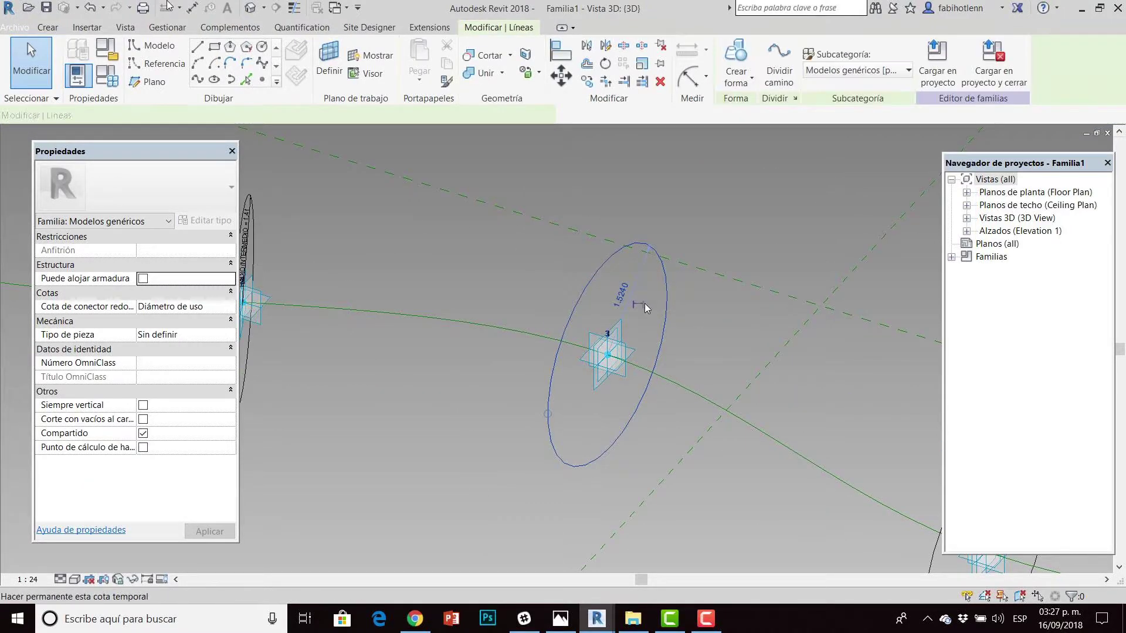
pyautogui.click(635, 286)
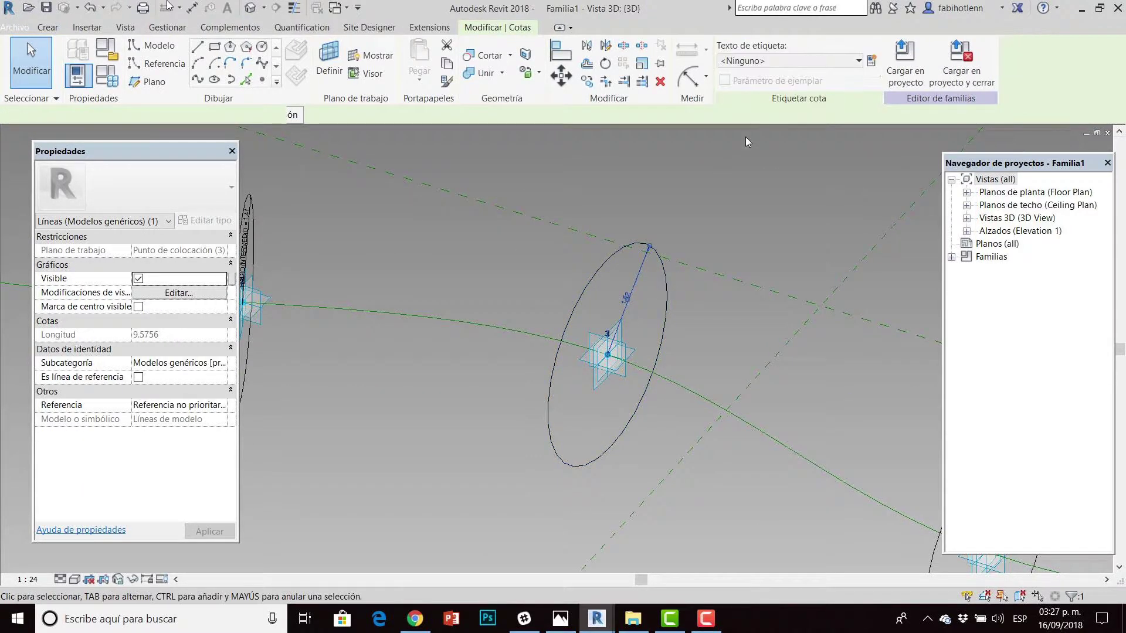
pyautogui.click(871, 61)
pyautogui.write('RADIO MAYOR')
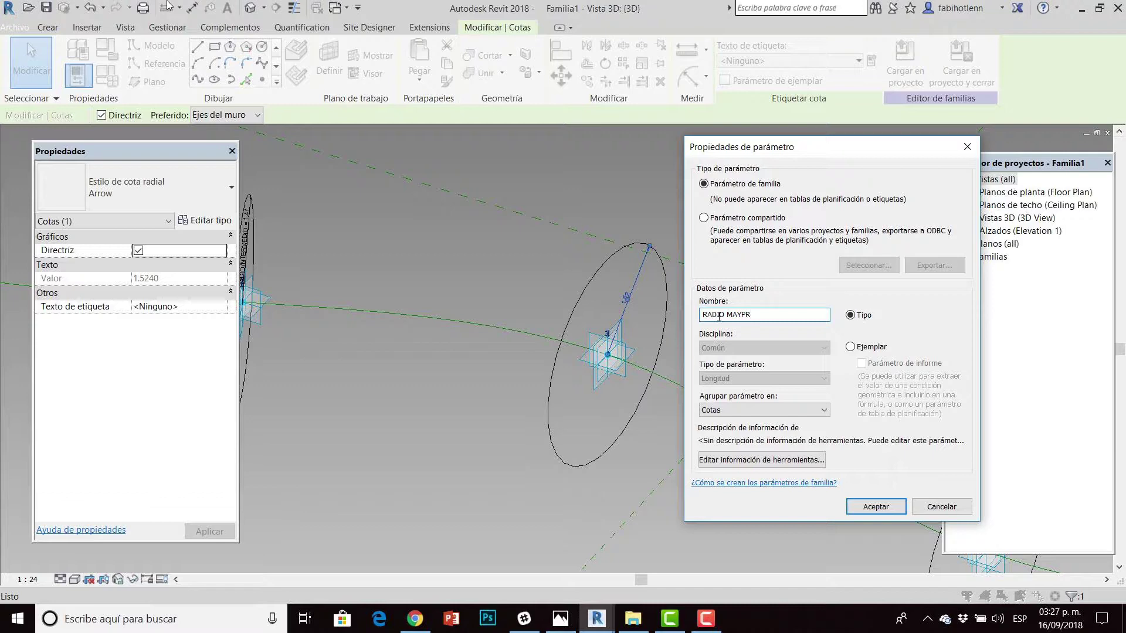
pyautogui.click(875, 507)
pyautogui.click(645, 309)
# Make profile 4's radius dimension permanent and drive it with RADIO MAYOR.
pyautogui.moveTo(719, 376); pyautogui.dragTo(590, 310, button='middle')
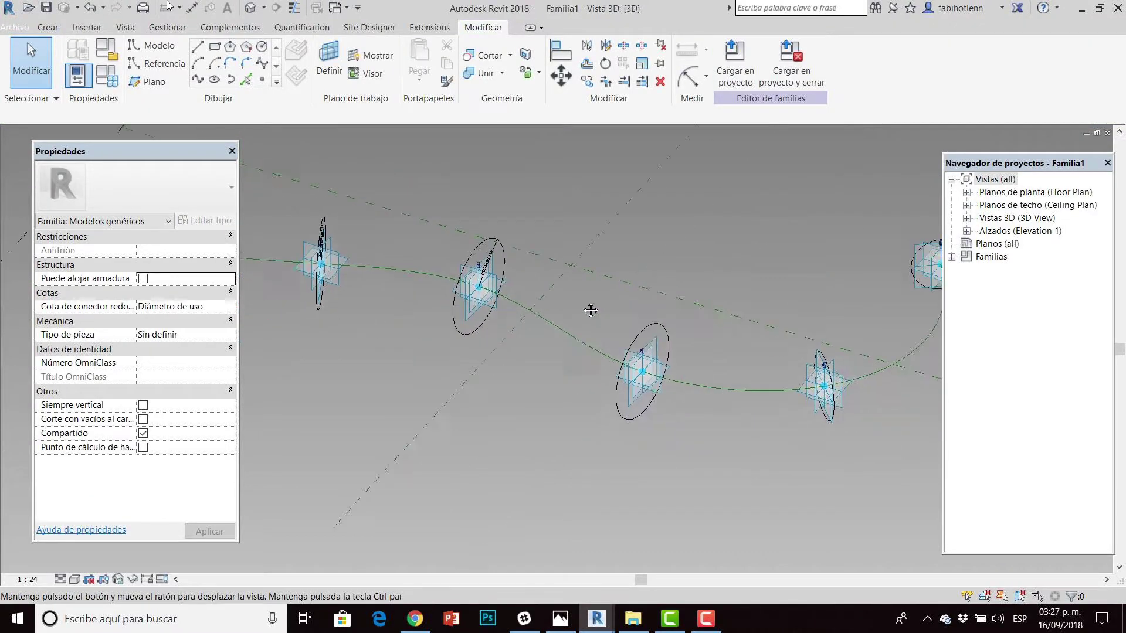
pyautogui.scroll(2, 641, 321)
pyautogui.scroll(2, 641, 331)
pyautogui.click(640, 351)
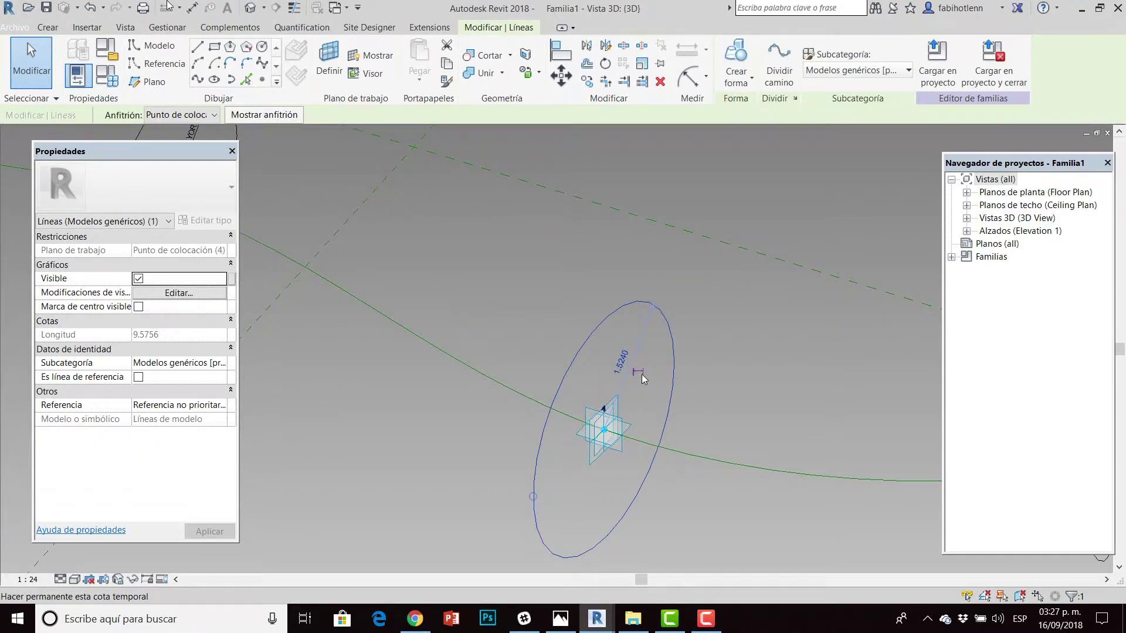
pyautogui.click(641, 375)
pyautogui.click(644, 330)
pyautogui.click(762, 60)
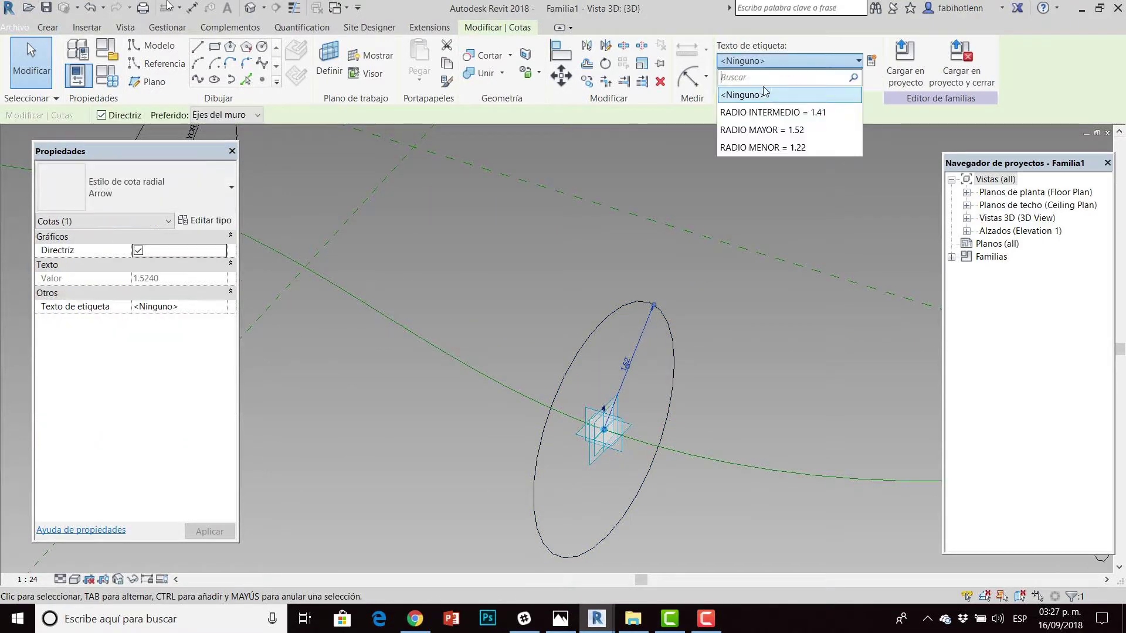
pyautogui.click(762, 130)
pyautogui.click(727, 307)
# Make profile 5's radius dimension permanent and drive it with RADIO INTERMEDIO.
pyautogui.scroll(-2, 698, 311)
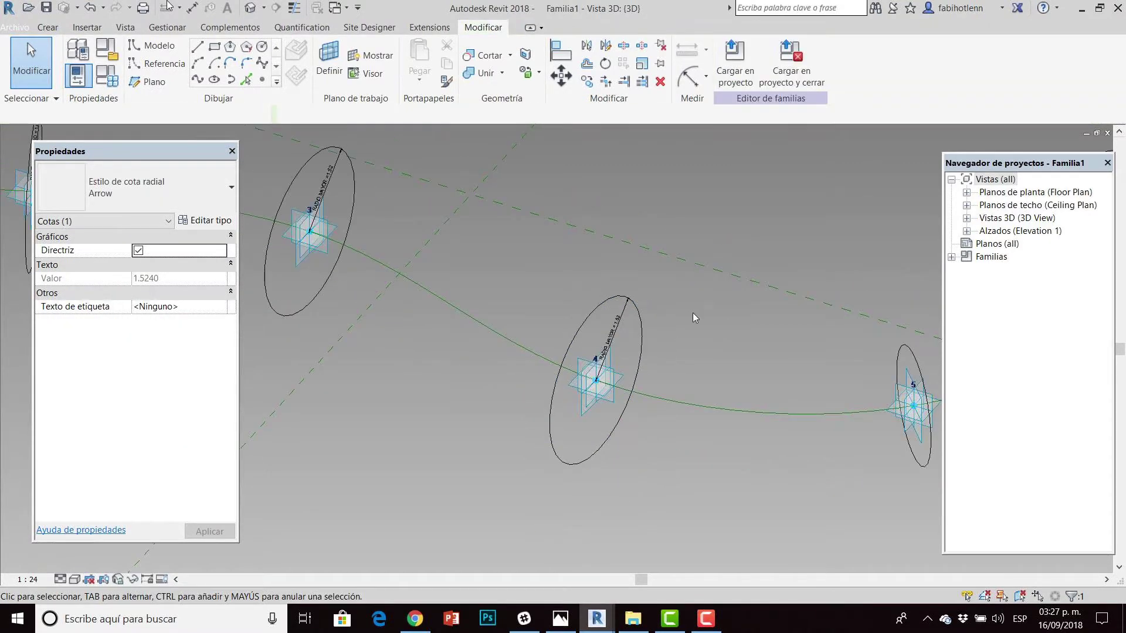
pyautogui.moveTo(692, 318); pyautogui.dragTo(580, 304, button='middle')
pyautogui.scroll(3, 581, 305)
pyautogui.click(557, 326)
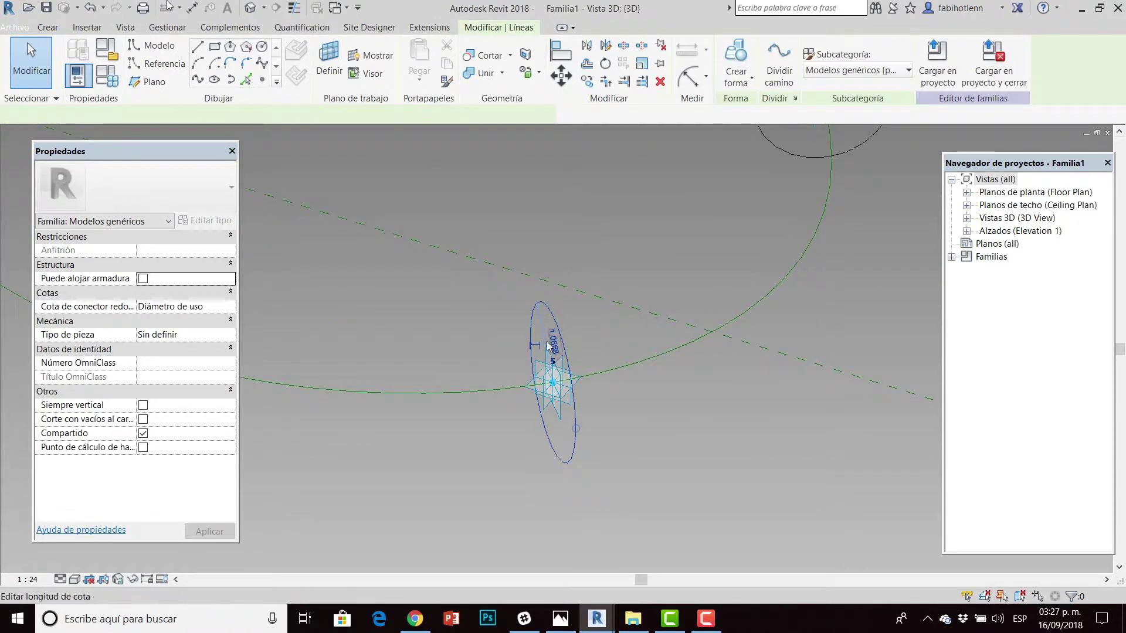
pyautogui.scroll(2, 548, 346)
pyautogui.click(551, 275)
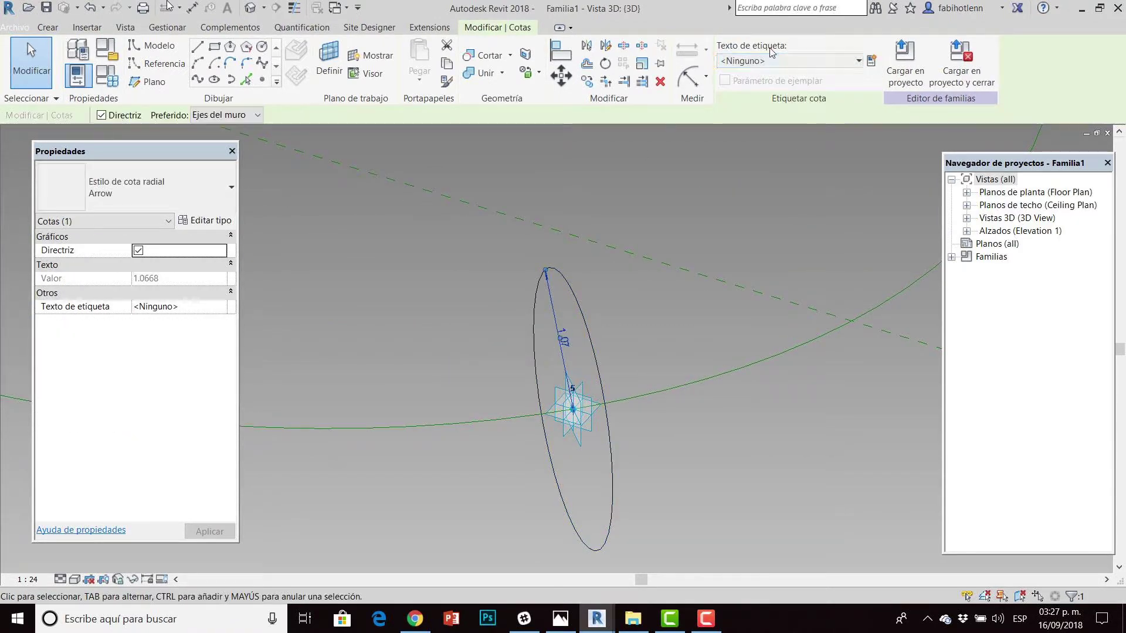
pyautogui.click(770, 58)
pyautogui.click(762, 111)
pyautogui.click(577, 318)
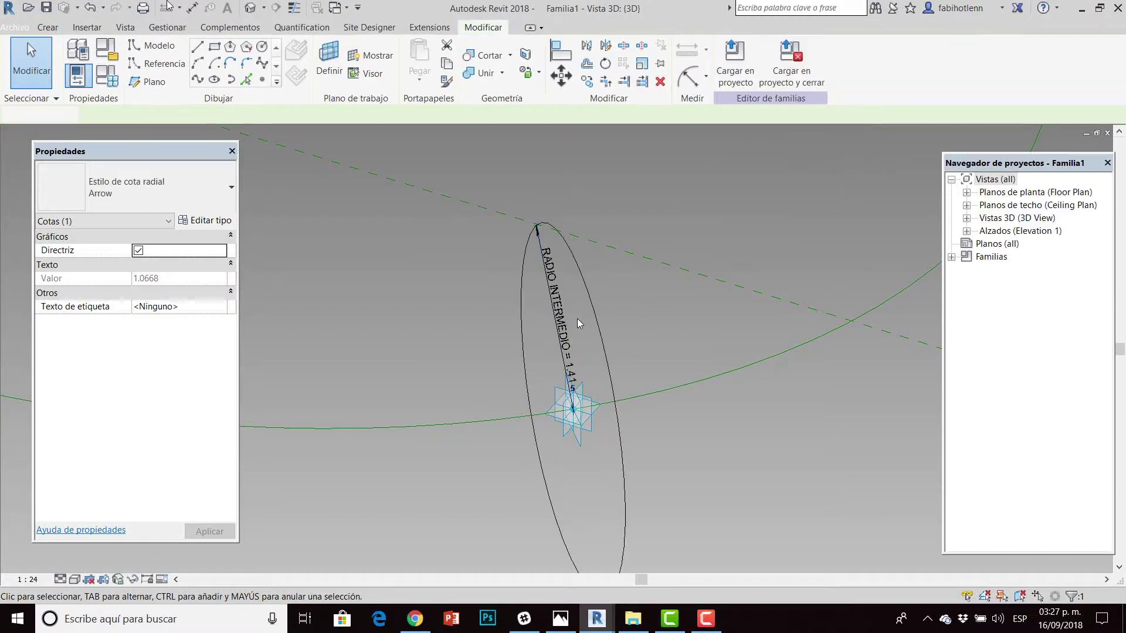
# Make profile 6's radius dimension permanent and drive it with RADIO MENOR.
pyautogui.scroll(-3, 577, 318)
pyautogui.scroll(2, 678, 167)
pyautogui.scroll(2, 677, 168)
pyautogui.click(655, 170)
pyautogui.moveTo(655, 170); pyautogui.dragTo(745, 331, button='middle')
pyautogui.click(541, 301)
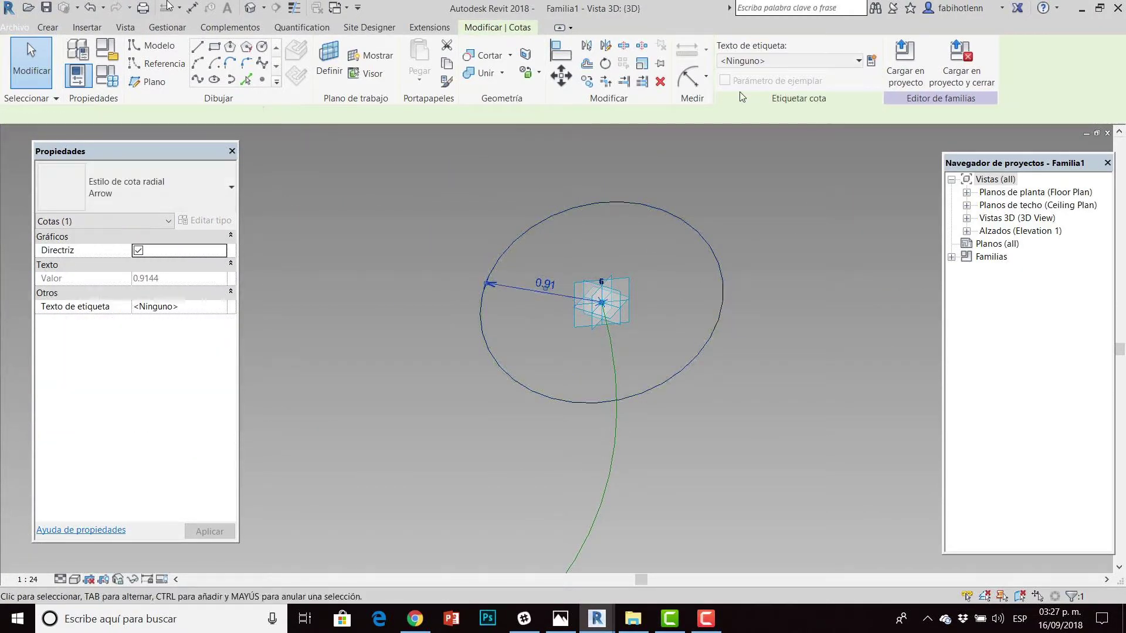
pyautogui.click(789, 60)
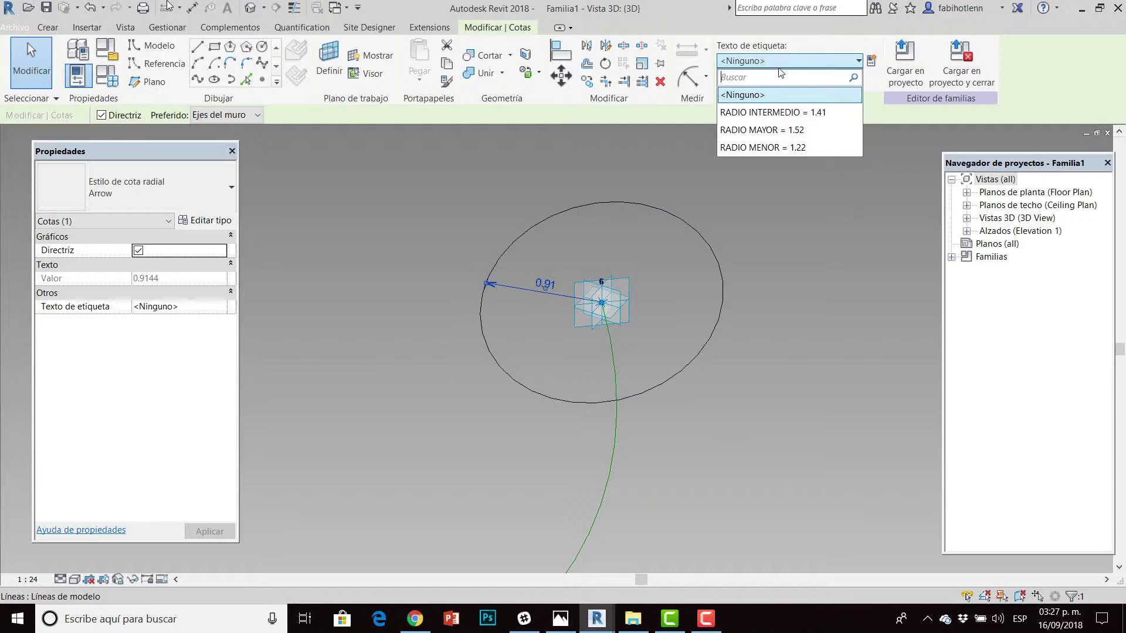
pyautogui.click(781, 148)
pyautogui.click(842, 287)
# Ctrl-select several circular profiles along the spline, orbiting to reach them.
pyautogui.scroll(-2, 807, 259)
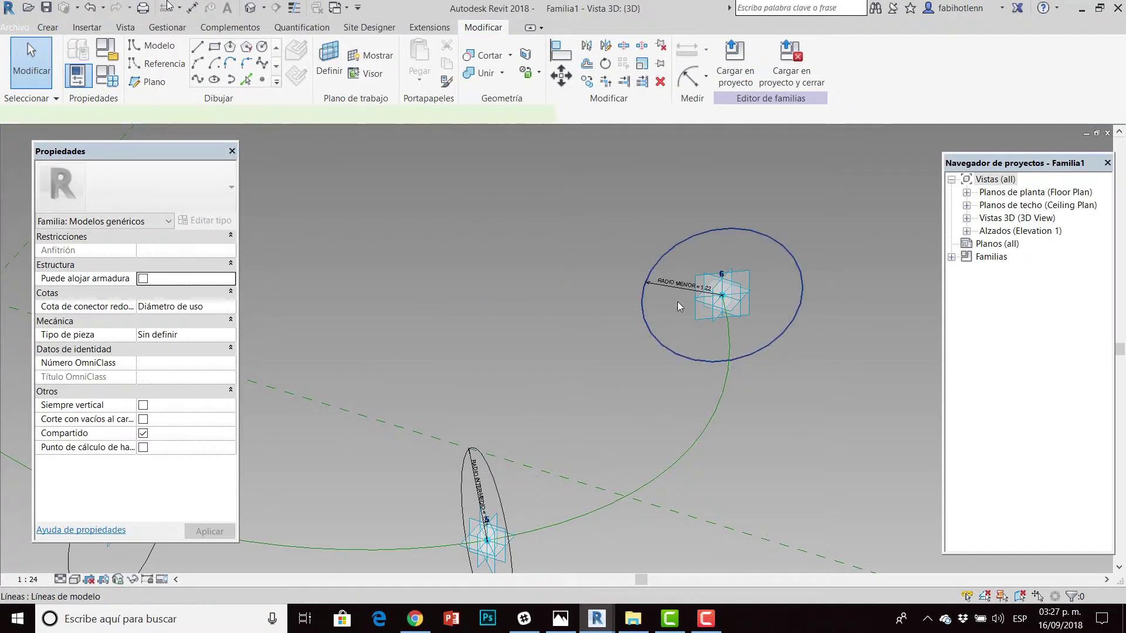
pyautogui.moveTo(677, 305); pyautogui.dragTo(909, 211, button='middle')
pyautogui.click(745, 466)
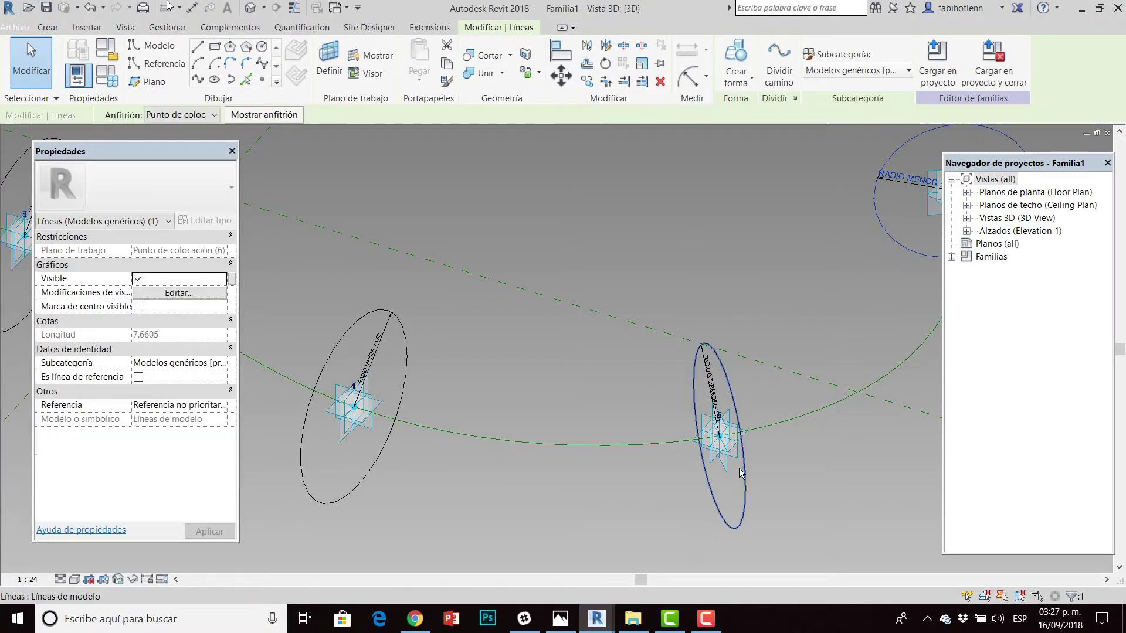
pyautogui.keyDown('ctrl'); pyautogui.click(361, 324); pyautogui.keyUp('ctrl')
pyautogui.moveTo(360, 325)
pyautogui.keyDown('shift'); pyautogui.mouseDown(button='middle')
pyautogui.moveTo(432, 367)
pyautogui.moveTo(433, 314)
pyautogui.mouseUp(button='middle'); pyautogui.keyUp('shift')
pyautogui.keyDown('ctrl'); pyautogui.click(355, 358); pyautogui.keyUp('ctrl')
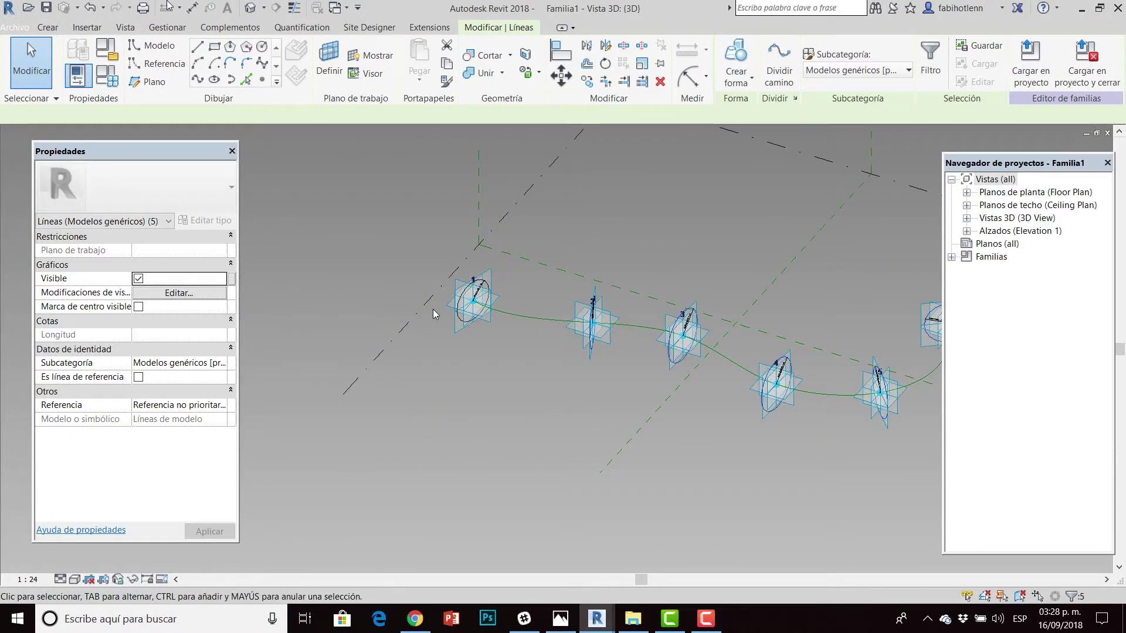
# Add the first profile and check 'Es línea de referencia' for the selected profiles.
pyautogui.scroll(4, 436, 313)
pyautogui.keyDown('ctrl'); pyautogui.click(497, 337); pyautogui.keyUp('ctrl')
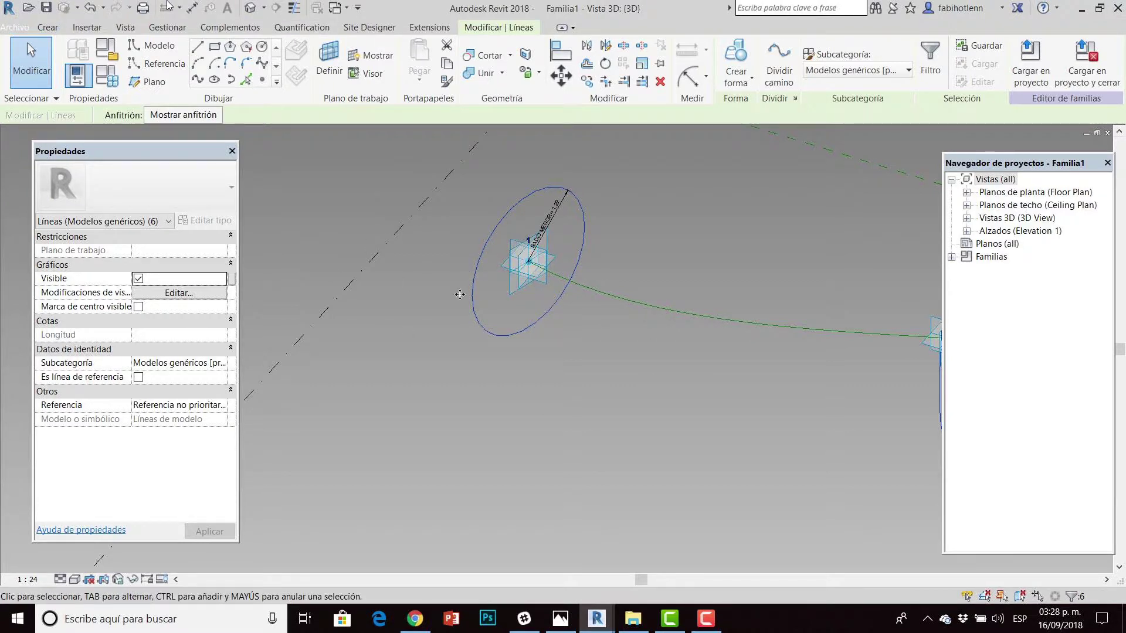
pyautogui.moveTo(462, 289); pyautogui.dragTo(527, 313, button='middle')
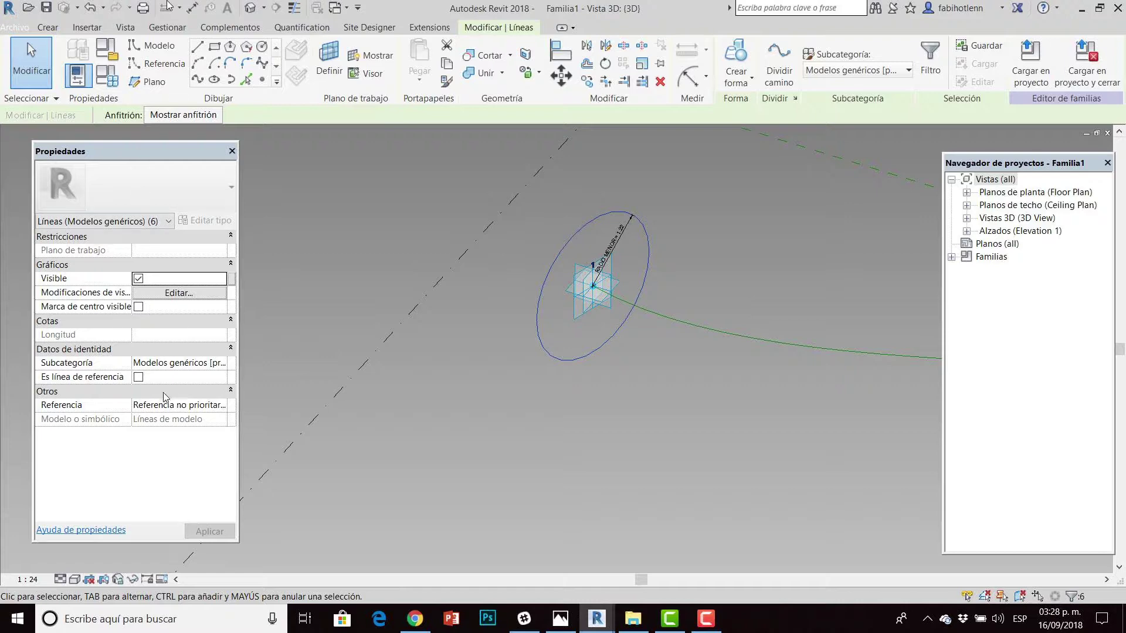
pyautogui.click(138, 378)
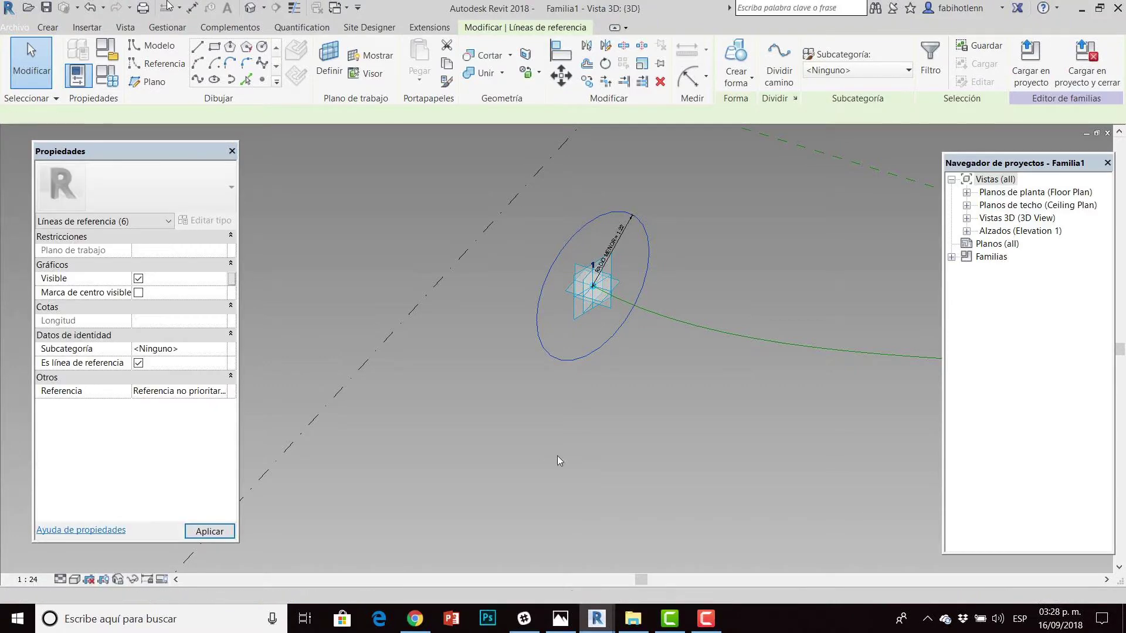
pyautogui.scroll(-2, 463, 404)
# Select all six circular profiles together with the spline.
pyautogui.click(501, 374)
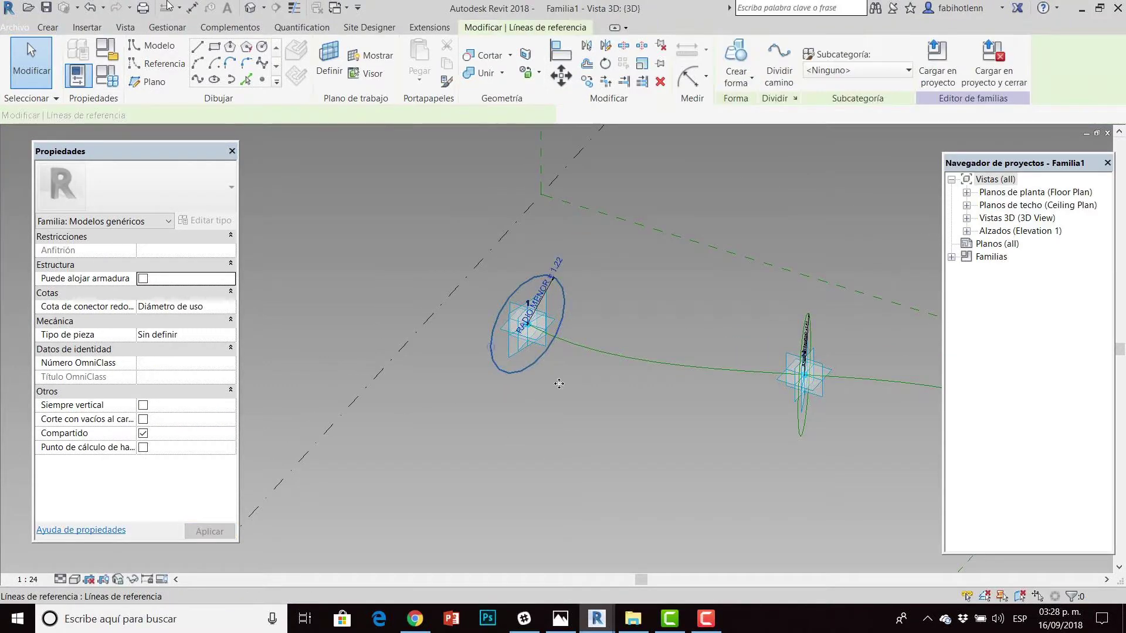
pyautogui.keyDown('ctrl'); pyautogui.click(571, 375); pyautogui.keyUp('ctrl')
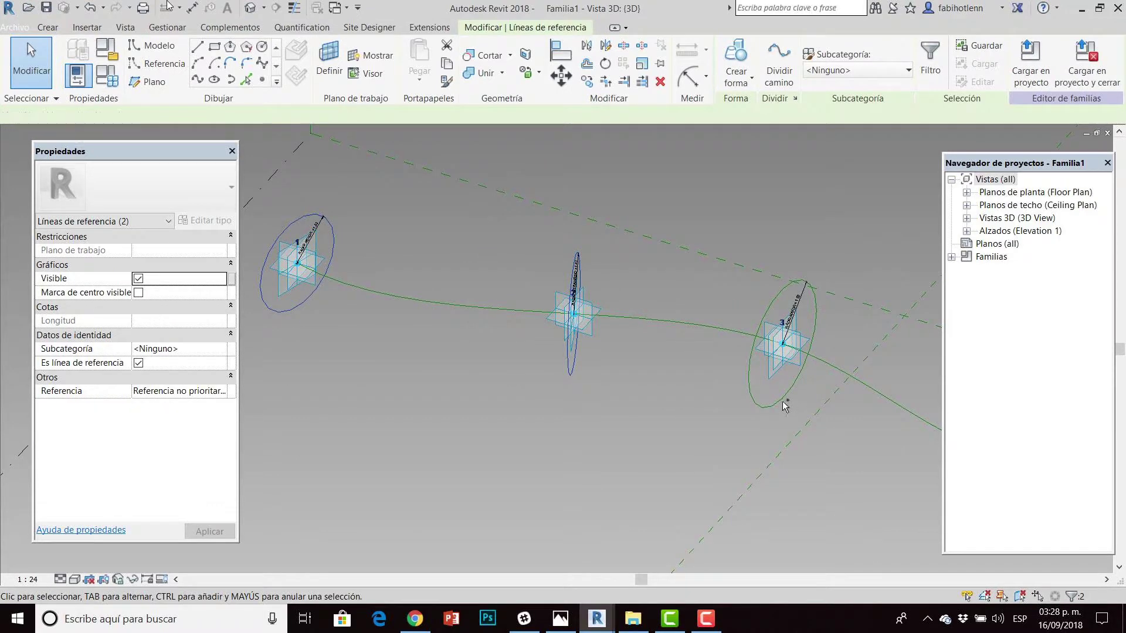
pyautogui.scroll(-2, 536, 306)
pyautogui.moveTo(535, 306); pyautogui.dragTo(291, 260, button='middle')
pyautogui.keyDown('ctrl'); pyautogui.click(552, 382); pyautogui.keyUp('ctrl')
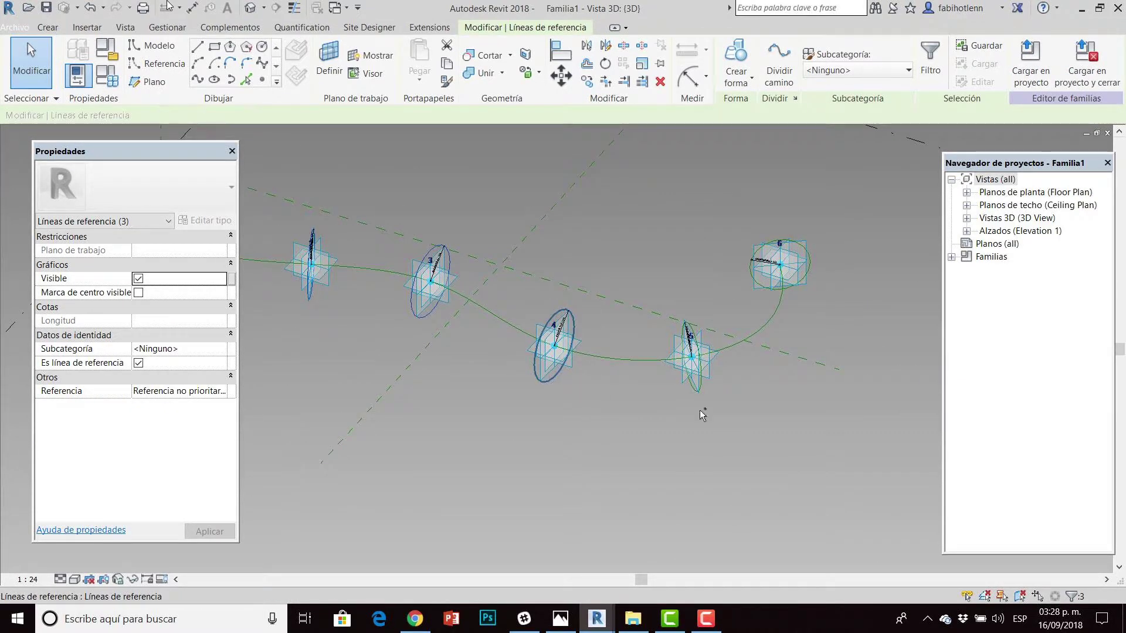
pyautogui.keyDown('ctrl'); pyautogui.click(705, 387); pyautogui.keyUp('ctrl')
pyautogui.keyDown('ctrl'); pyautogui.click(798, 285); pyautogui.keyUp('ctrl')
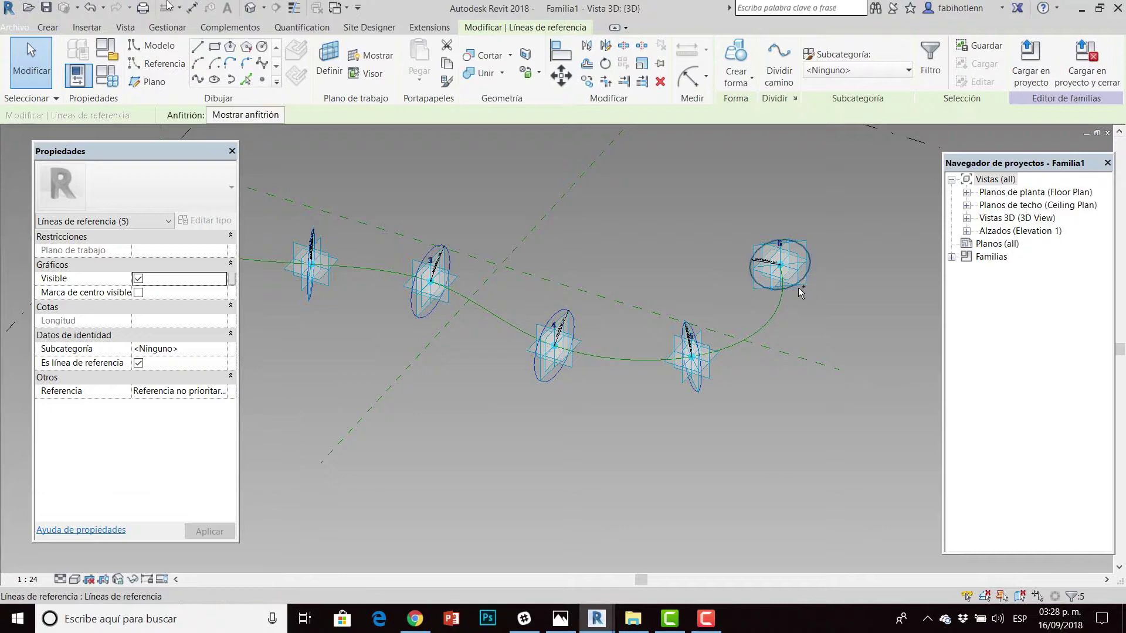
pyautogui.moveTo(798, 312)
pyautogui.keyDown('shift'); pyautogui.mouseDown(button='middle')
pyautogui.moveTo(770, 320)
pyautogui.moveTo(804, 347)
pyautogui.mouseUp(button='middle'); pyautogui.keyUp('shift')
pyautogui.keyDown('ctrl'); pyautogui.click(805, 348); pyautogui.keyUp('ctrl')
pyautogui.scroll(2, 500, 307)
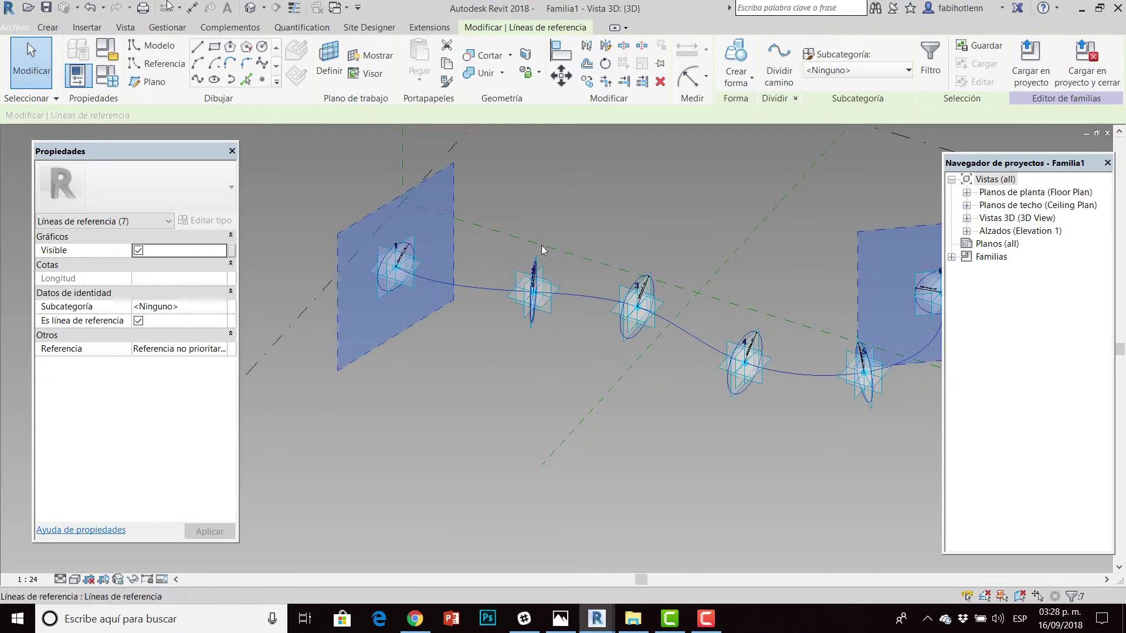
# Create a Forma sólida from the selection and orbit to inspect the tube.
pyautogui.click(736, 80)
pyautogui.click(742, 105)
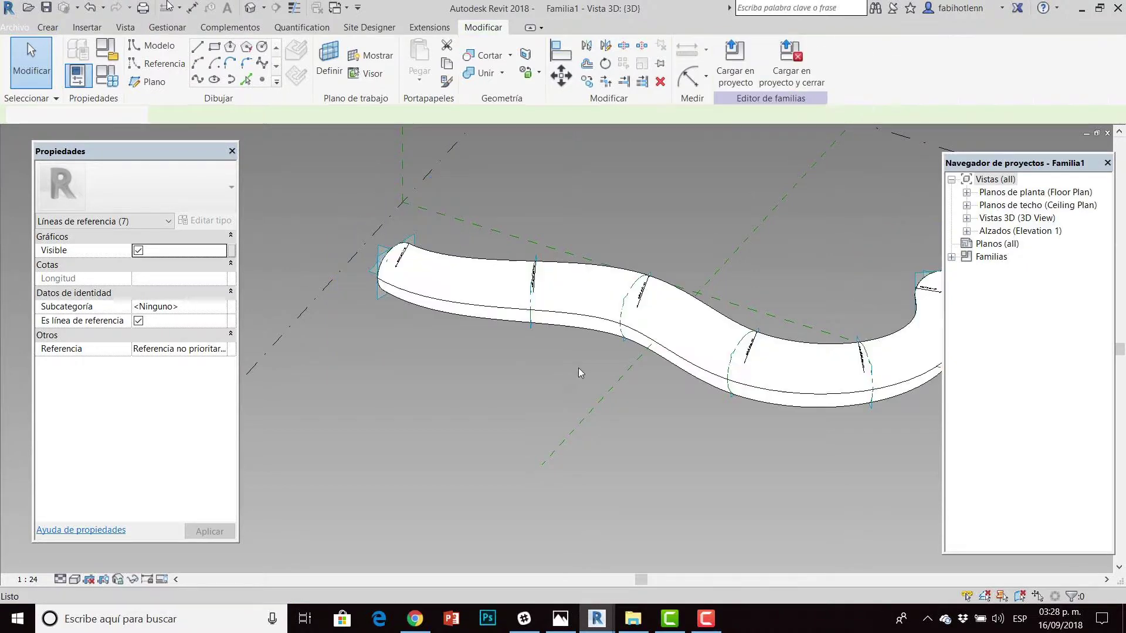
pyautogui.moveTo(557, 401); pyautogui.dragTo(463, 372, button='middle')
pyautogui.scroll(-2, 692, 332)
pyautogui.scroll(3, 656, 298)
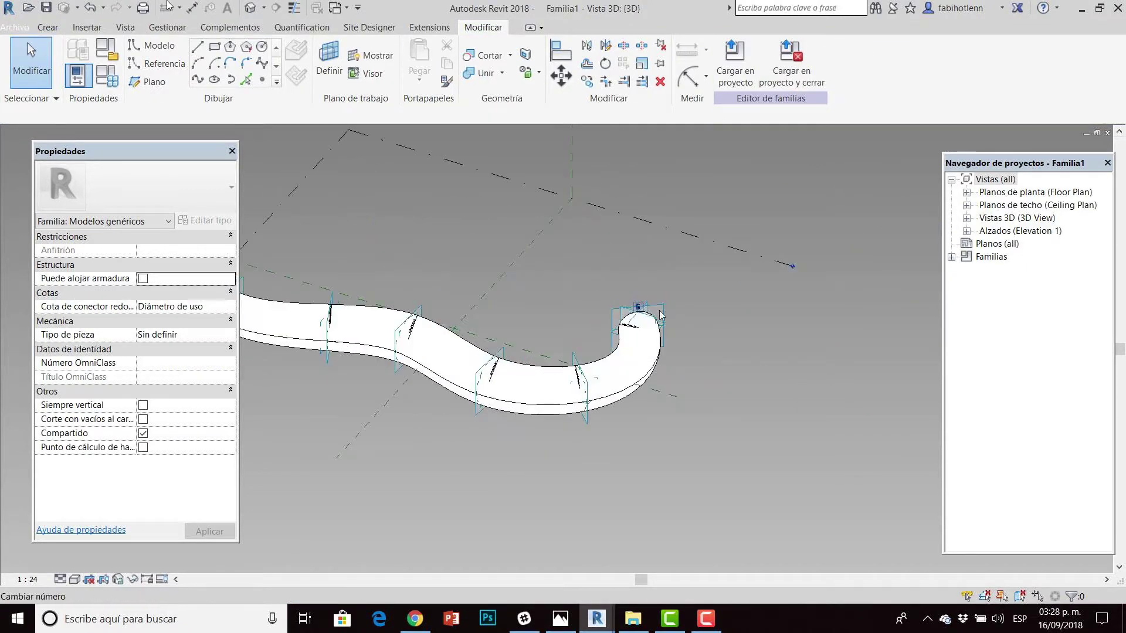
pyautogui.scroll(1, 647, 471)
pyautogui.scroll(1, 639, 439)
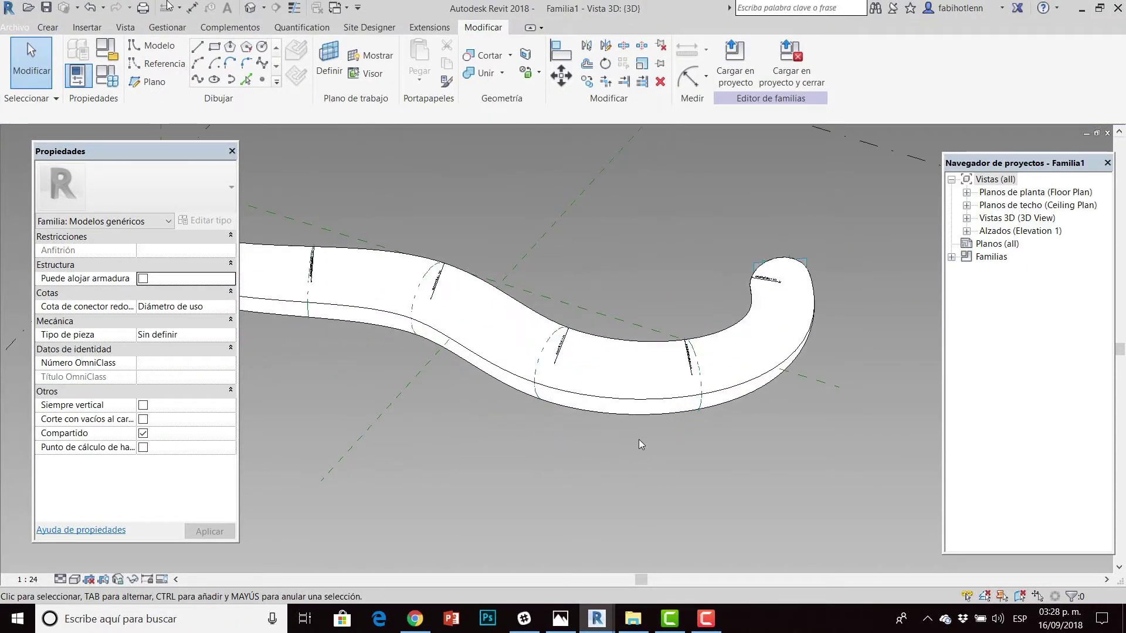
pyautogui.keyDown('shift'); pyautogui.moveTo(526, 352); pyautogui.dragTo(636, 339, button='middle'); pyautogui.keyUp('shift')
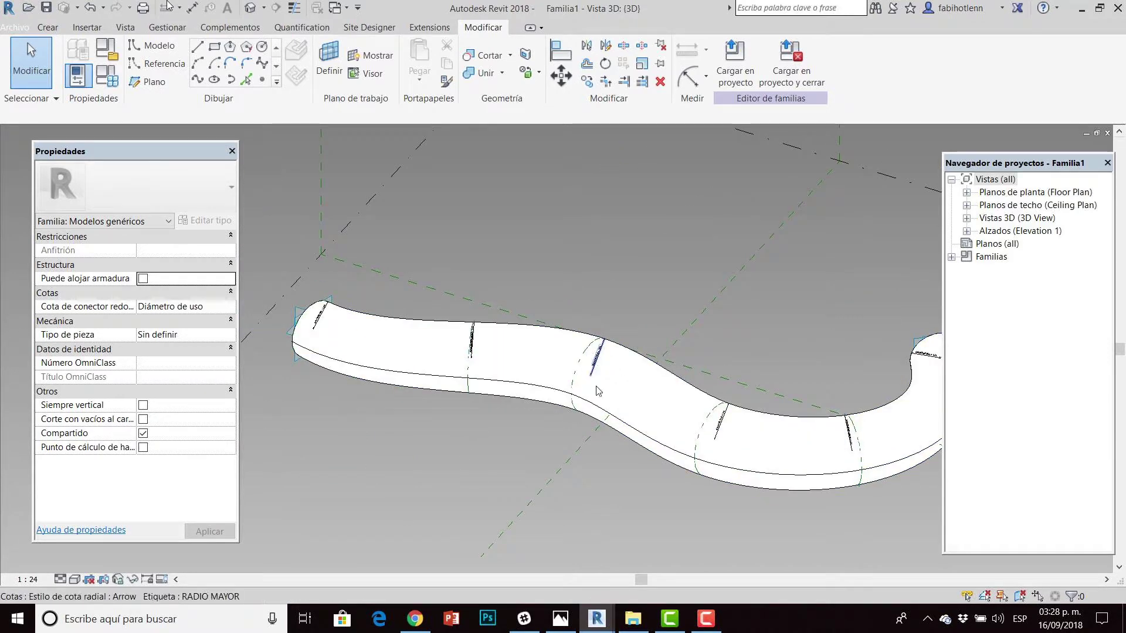
pyautogui.scroll(-2, 635, 271)
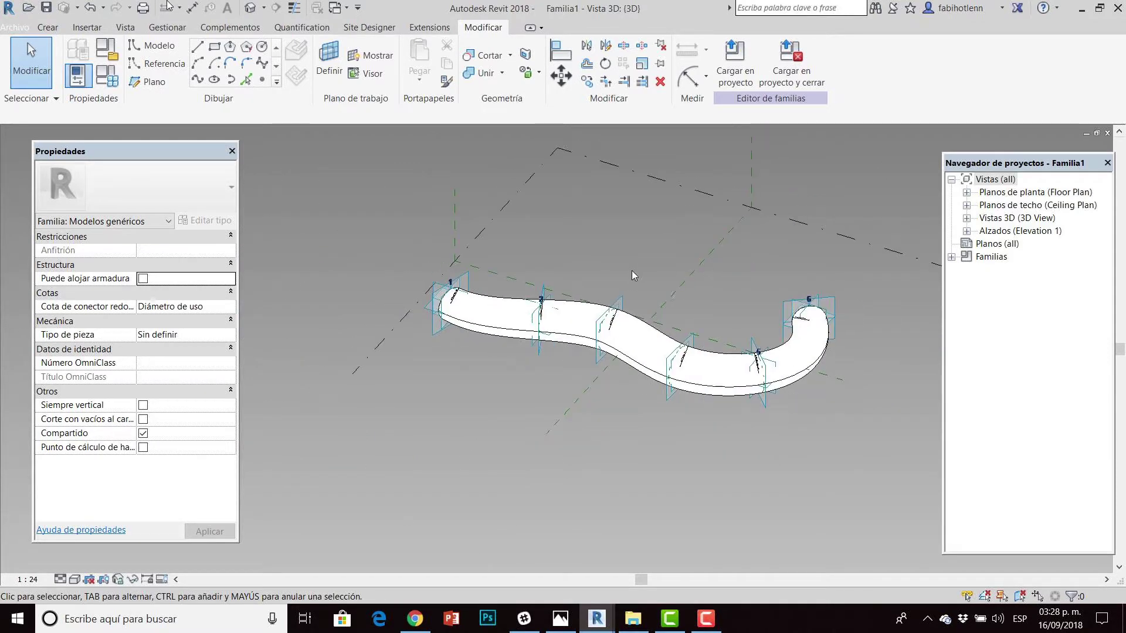
# Select adaptive point 1 and confirm its point number.
pyautogui.click(436, 305)
pyautogui.scroll(2, 443, 300)
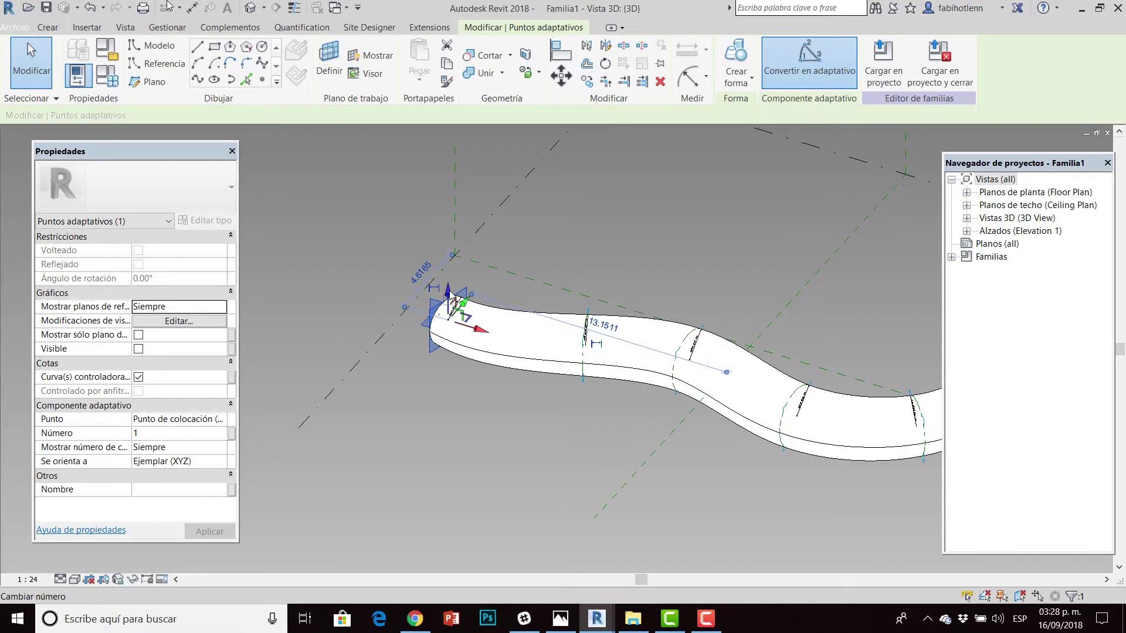
pyautogui.click(450, 294)
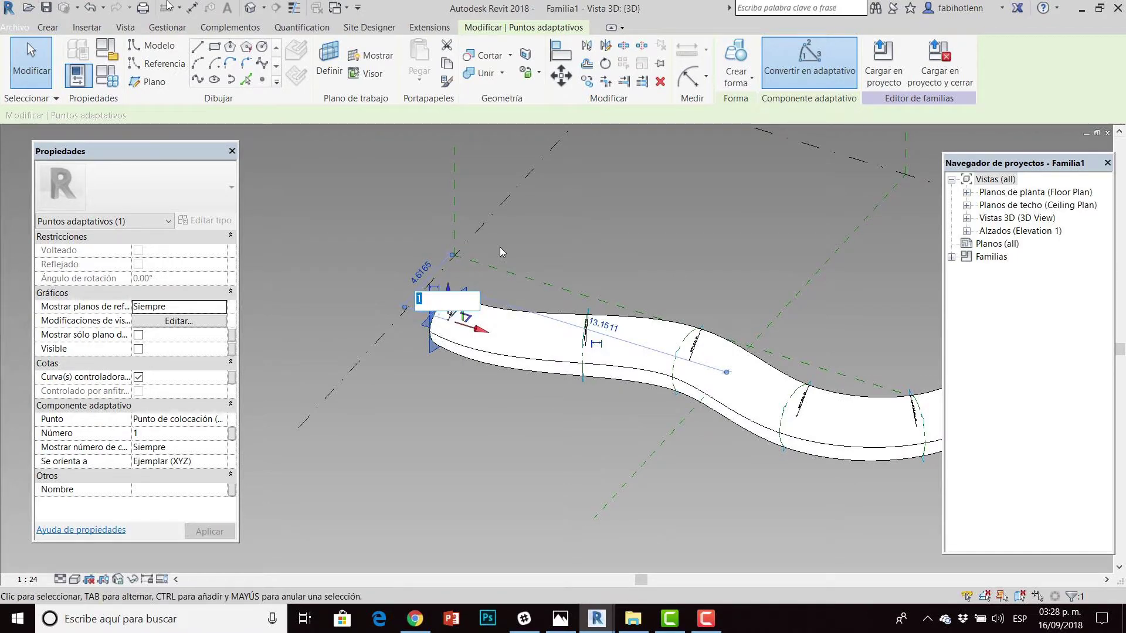
pyautogui.scroll(2, 451, 316)
pyautogui.scroll(3, 445, 340)
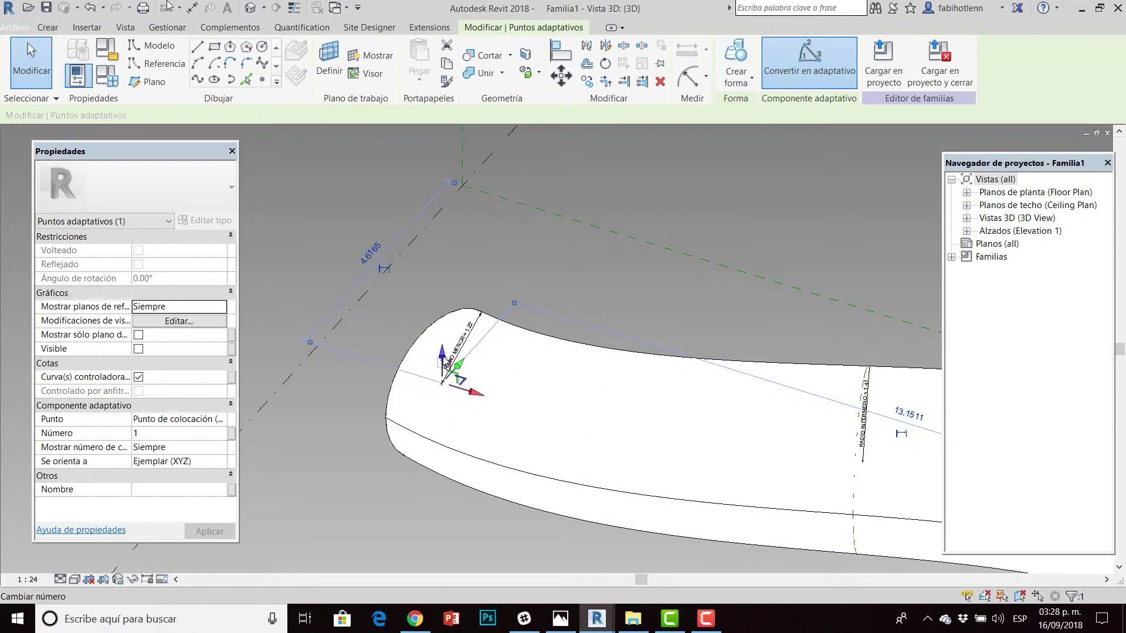
pyautogui.press('Return')
pyautogui.click(439, 243)
pyautogui.scroll(-2, 422, 205)
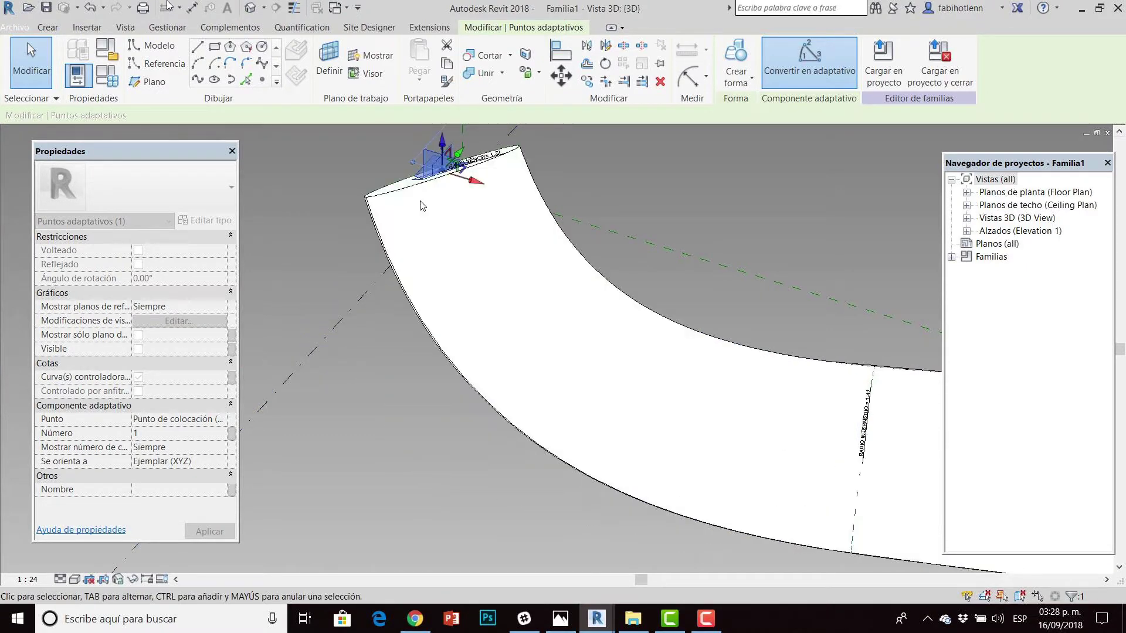
pyautogui.press('Escape')
pyautogui.scroll(-3, 596, 356)
pyautogui.scroll(-2, 596, 356)
pyautogui.scroll(2, 597, 356)
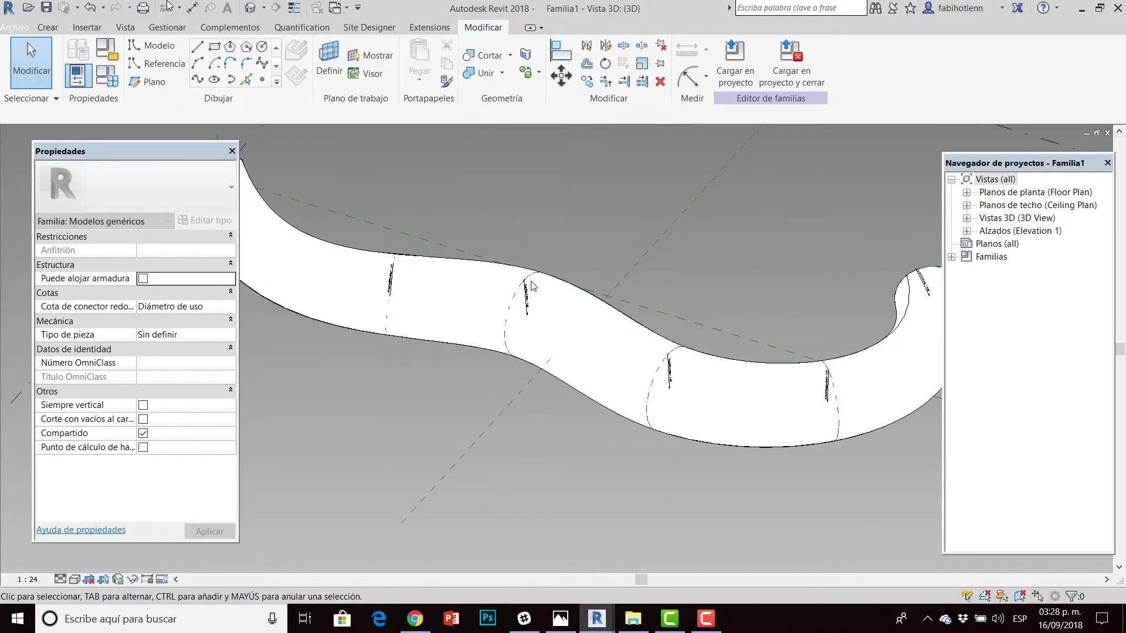
pyautogui.scroll(-2, 503, 251)
# In Tipos de familia, set RADIO MAYOR 0.6, RADIO INTERMEDIO 0.45, RADIO MENOR =RADIO MAYOR / 2.
pyautogui.click(114, 85)
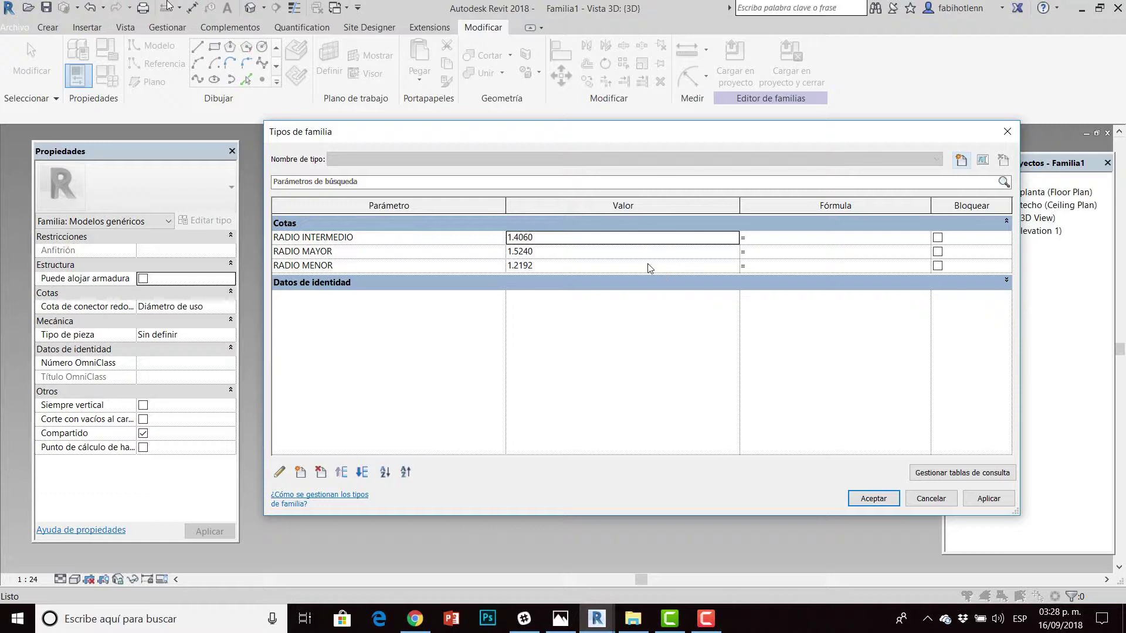
pyautogui.click(582, 267)
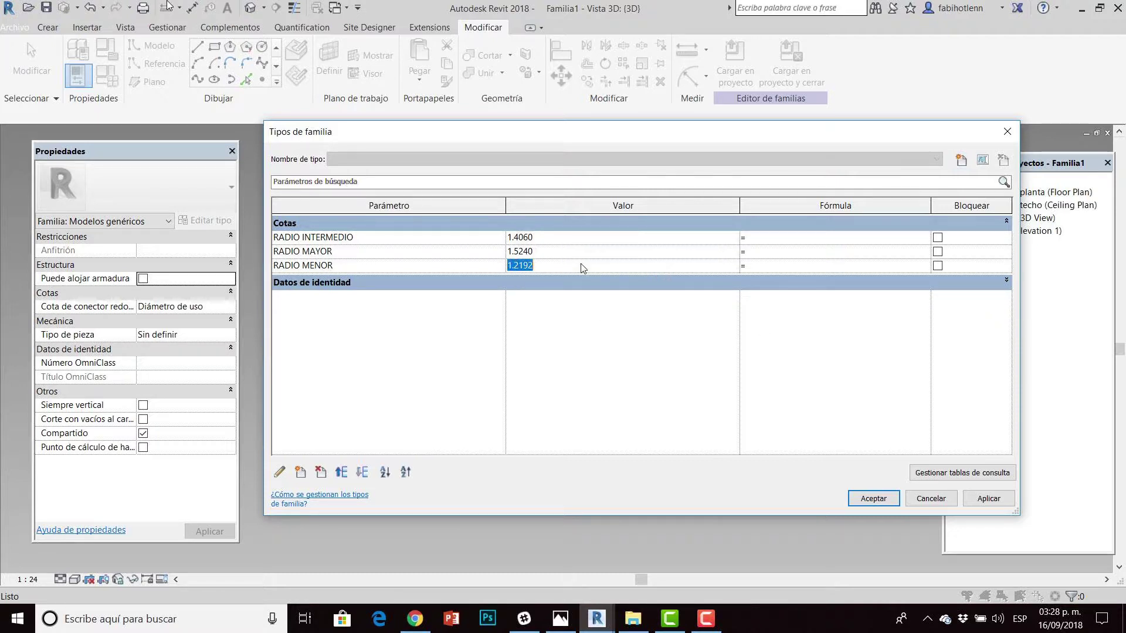
pyautogui.click(549, 252)
pyautogui.write('0.6000')
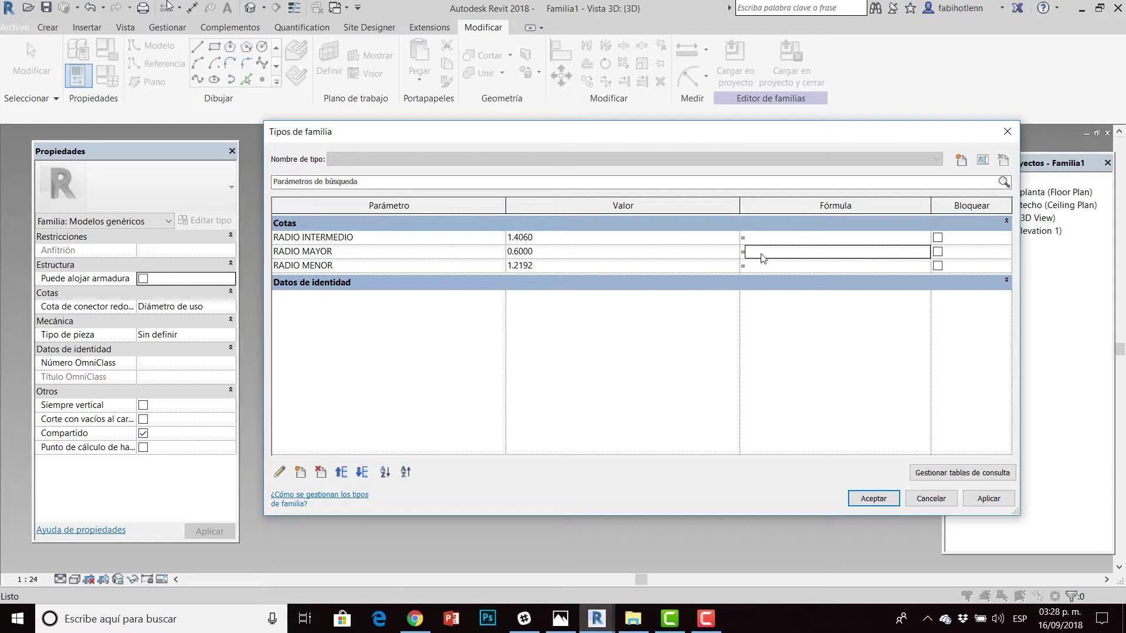
pyautogui.click(382, 252)
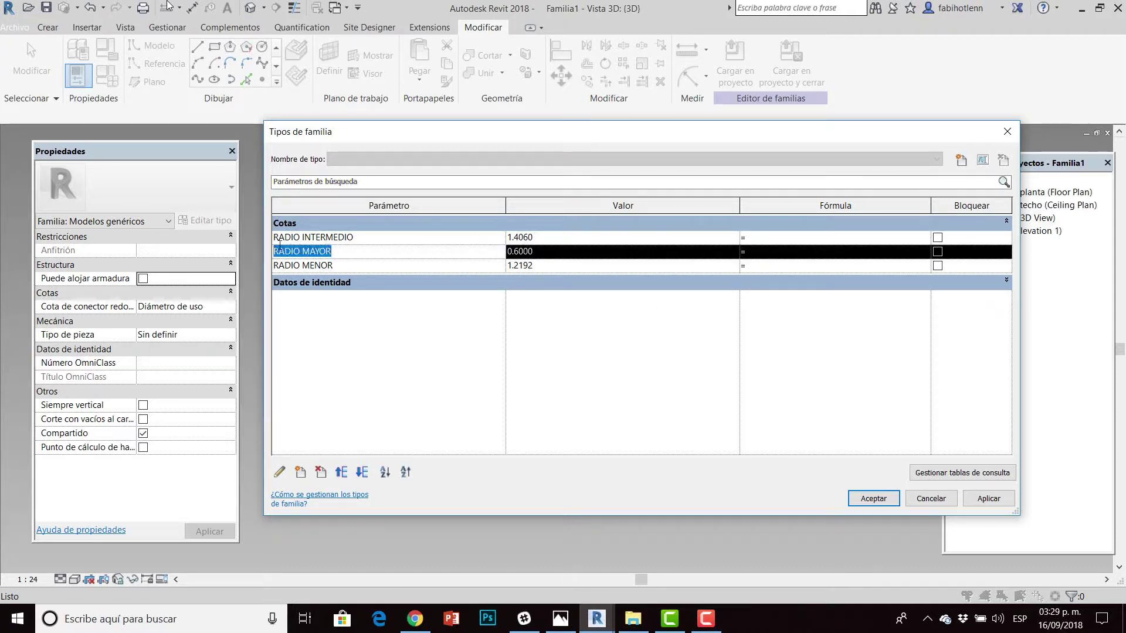
pyautogui.click(785, 267)
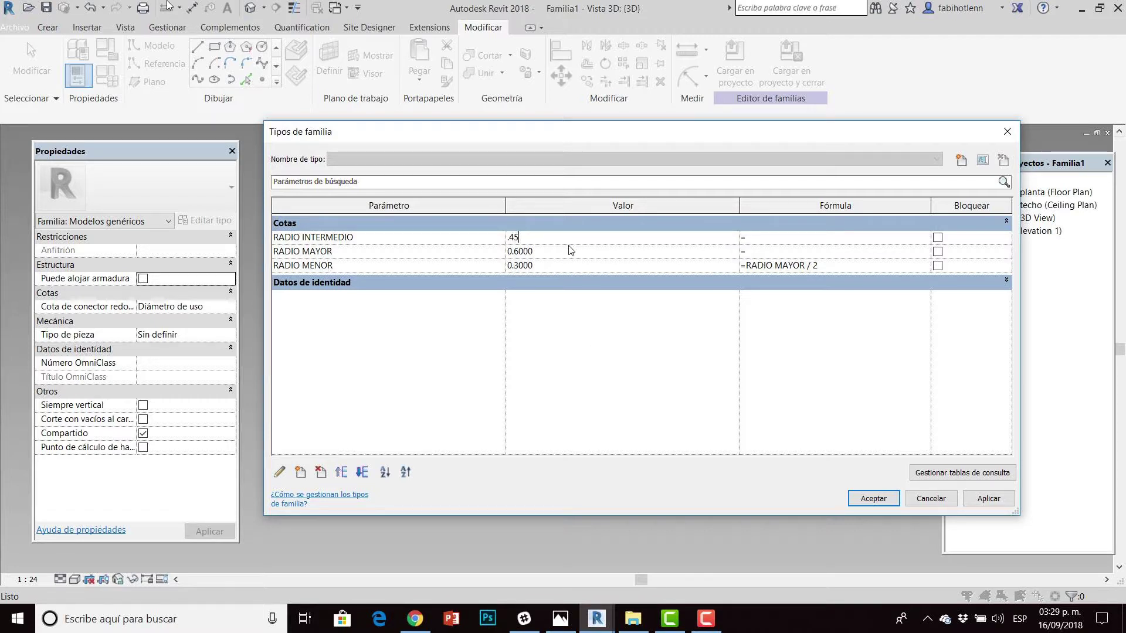
pyautogui.click(878, 505)
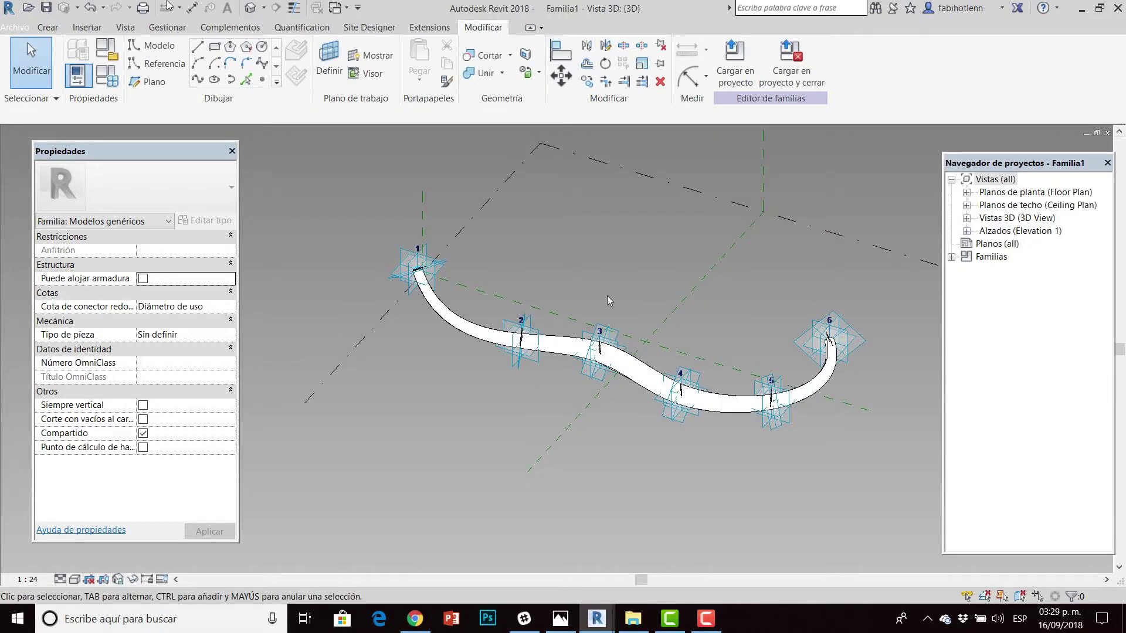
# Raise adaptive point 3 along Z so the tube arches high.
pyautogui.scroll(3, 607, 295)
pyautogui.click(613, 394)
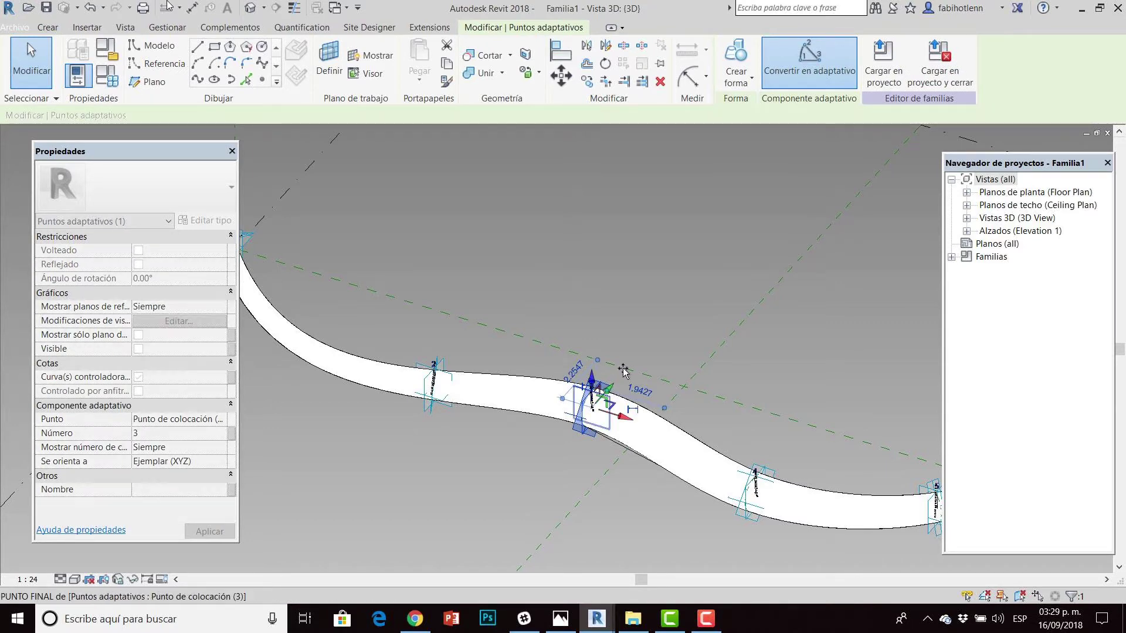
pyautogui.moveTo(615, 388); pyautogui.dragTo(765, 230)
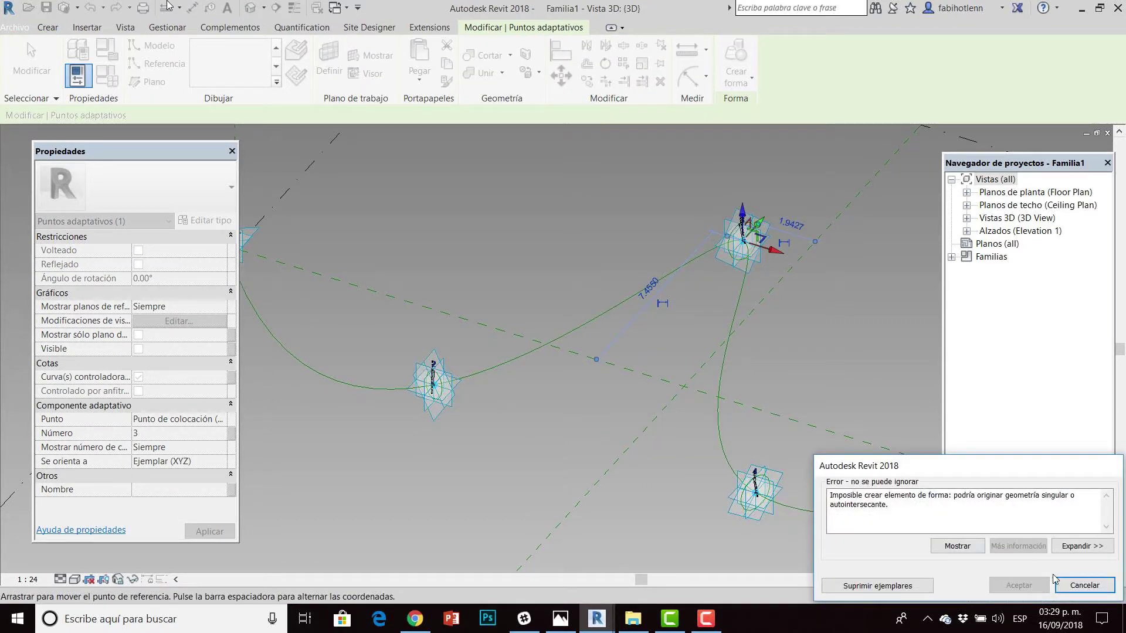
pyautogui.click(1085, 586)
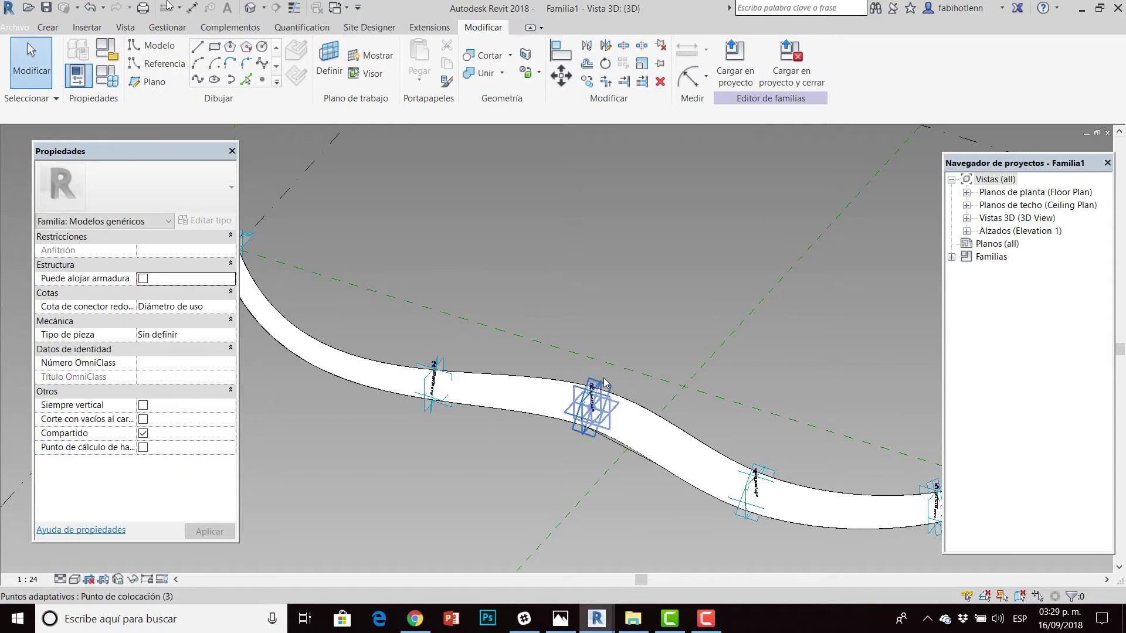
pyautogui.click(590, 385)
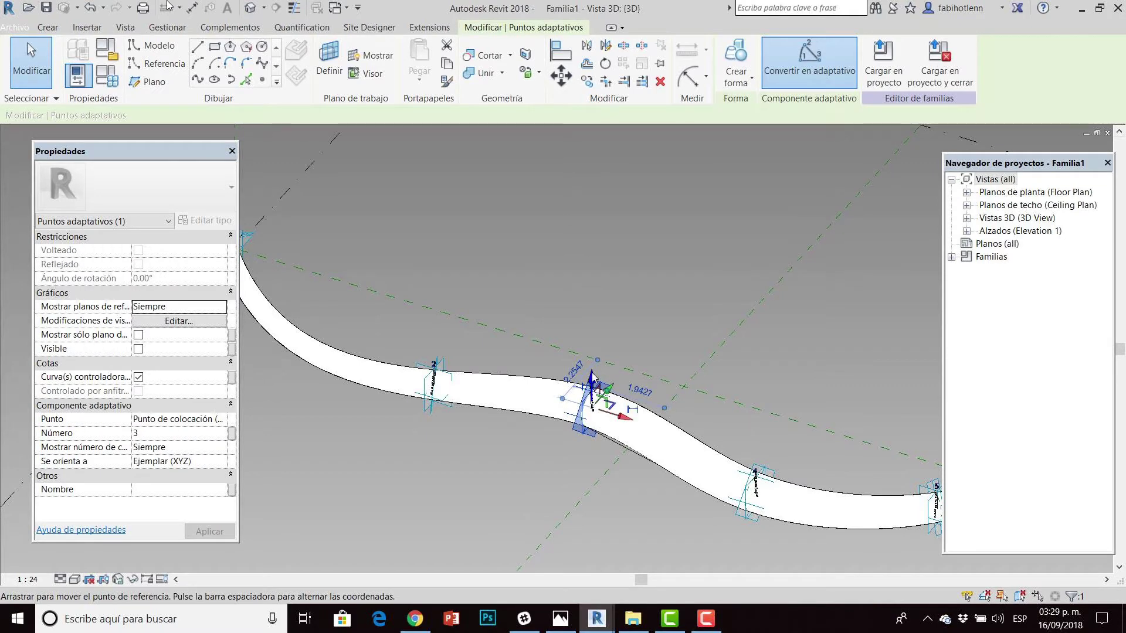
pyautogui.moveTo(594, 382); pyautogui.dragTo(594, 235)
pyautogui.click(871, 251)
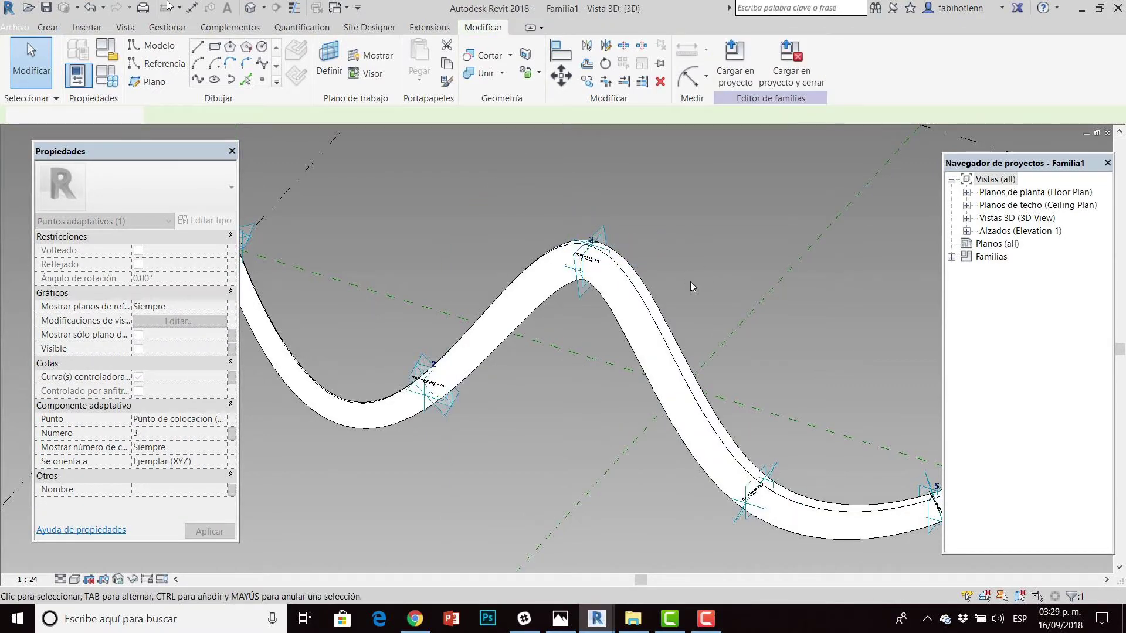
# Lower adaptive point 4 along Z into a deep trough and orbit to check the wave.
pyautogui.keyDown('shift'); pyautogui.moveTo(691, 281); pyautogui.dragTo(739, 198, button='middle'); pyautogui.keyUp('shift')
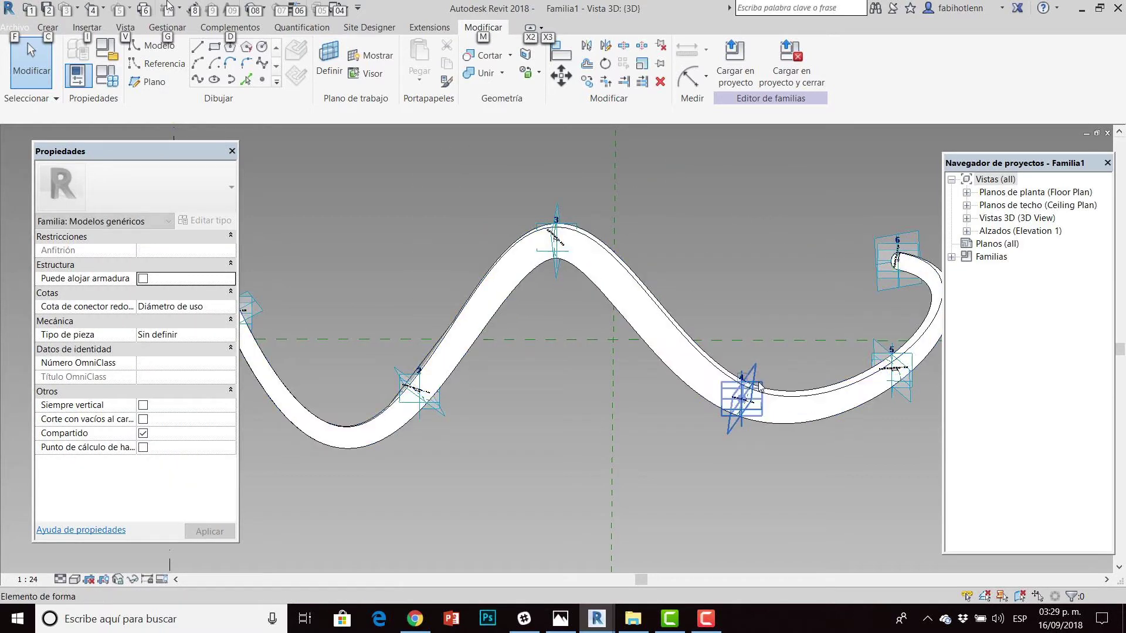
pyautogui.click(741, 375)
pyautogui.moveTo(741, 368); pyautogui.dragTo(741, 466)
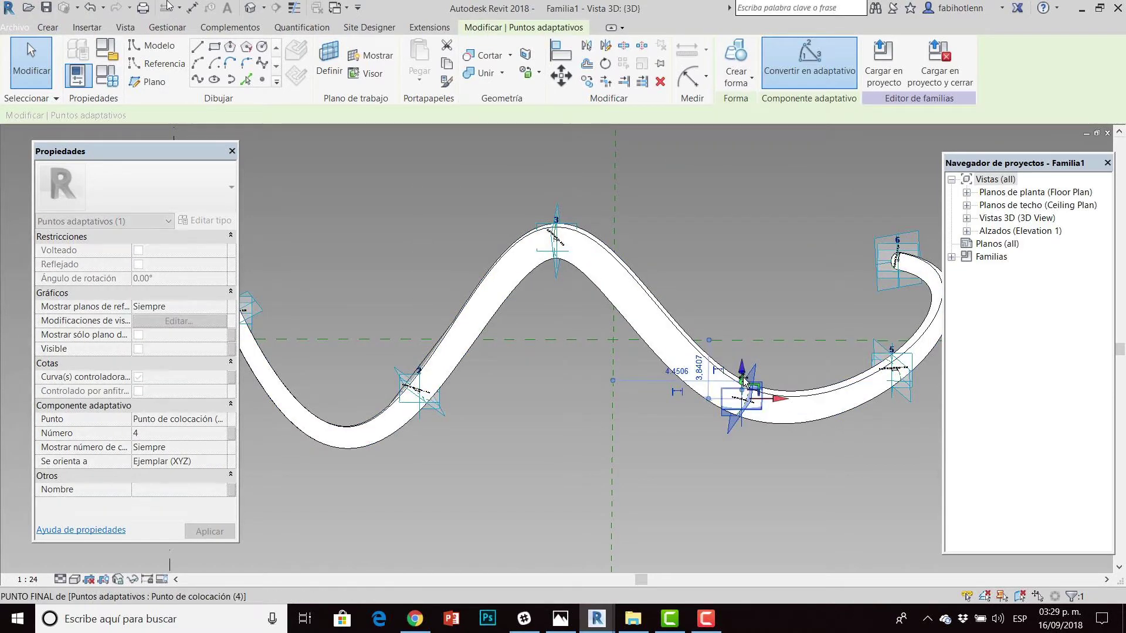
pyautogui.click(903, 513)
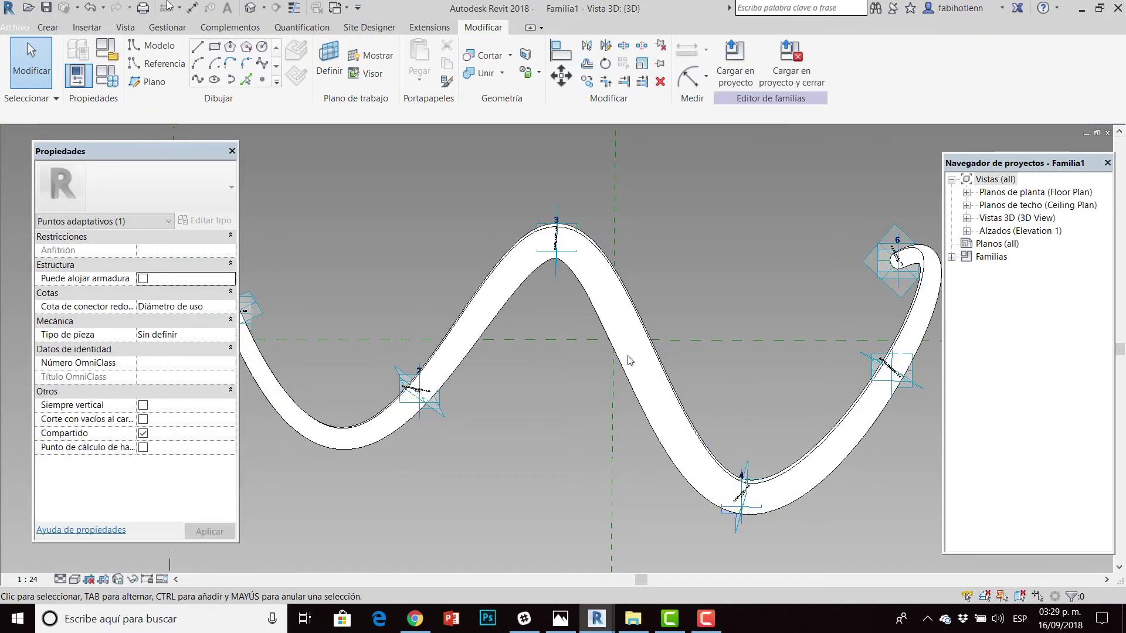
pyautogui.scroll(-4, 821, 480)
pyautogui.keyDown('shift'); pyautogui.moveTo(786, 465); pyautogui.dragTo(611, 514, button='middle'); pyautogui.keyUp('shift')
pyautogui.scroll(1, 611, 515)
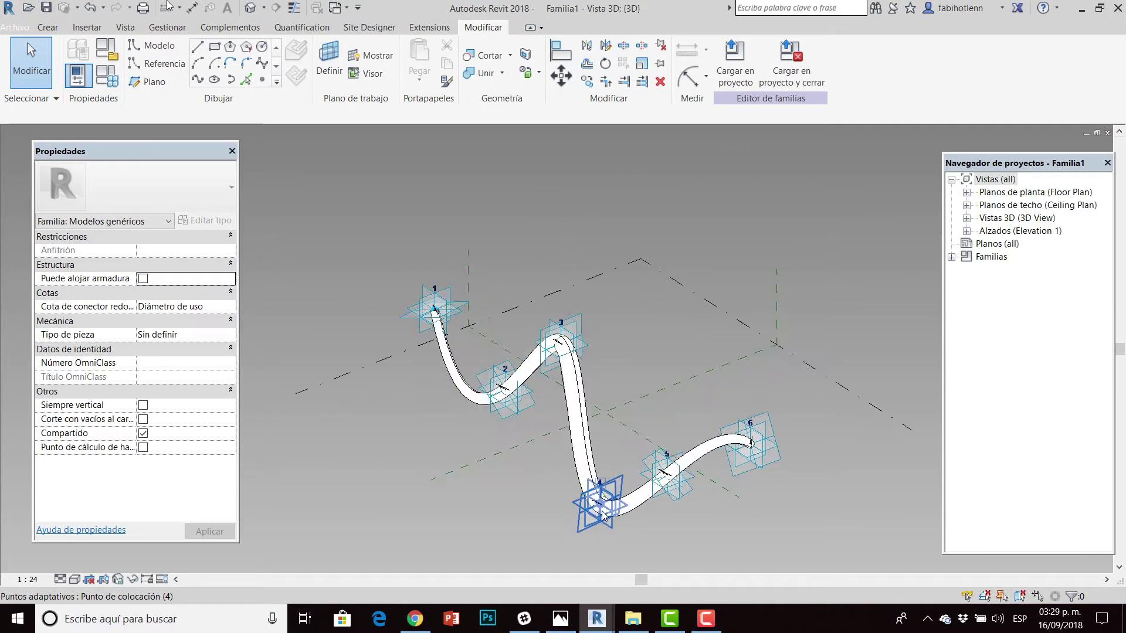
pyautogui.scroll(2, 611, 515)
pyautogui.scroll(-2, 847, 401)
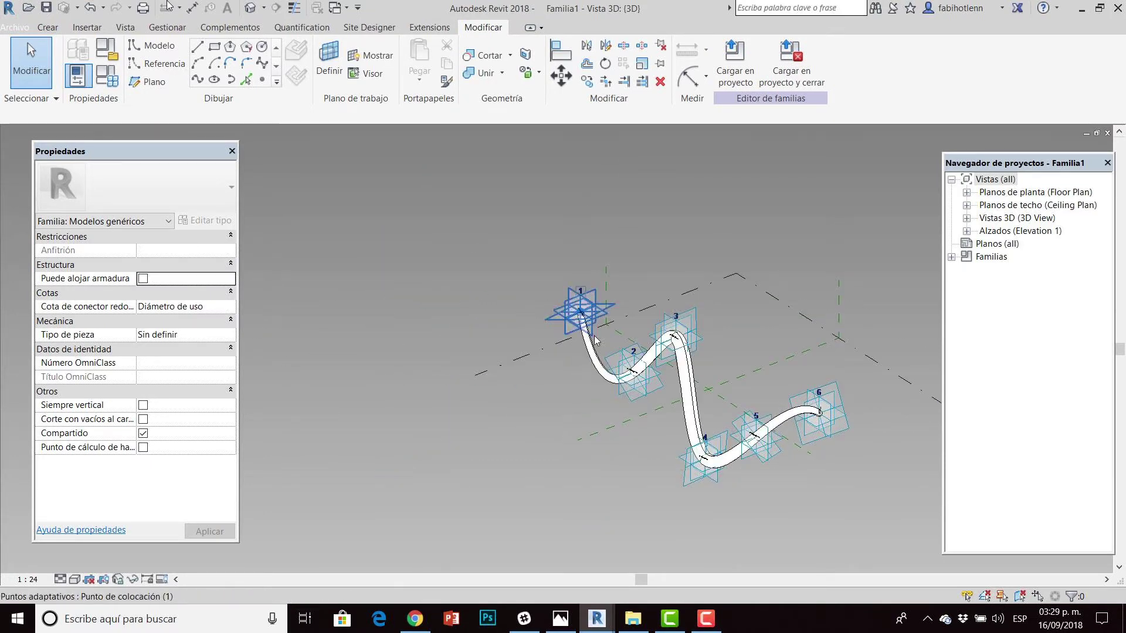
pyautogui.scroll(1, 573, 274)
pyautogui.scroll(-1, 669, 334)
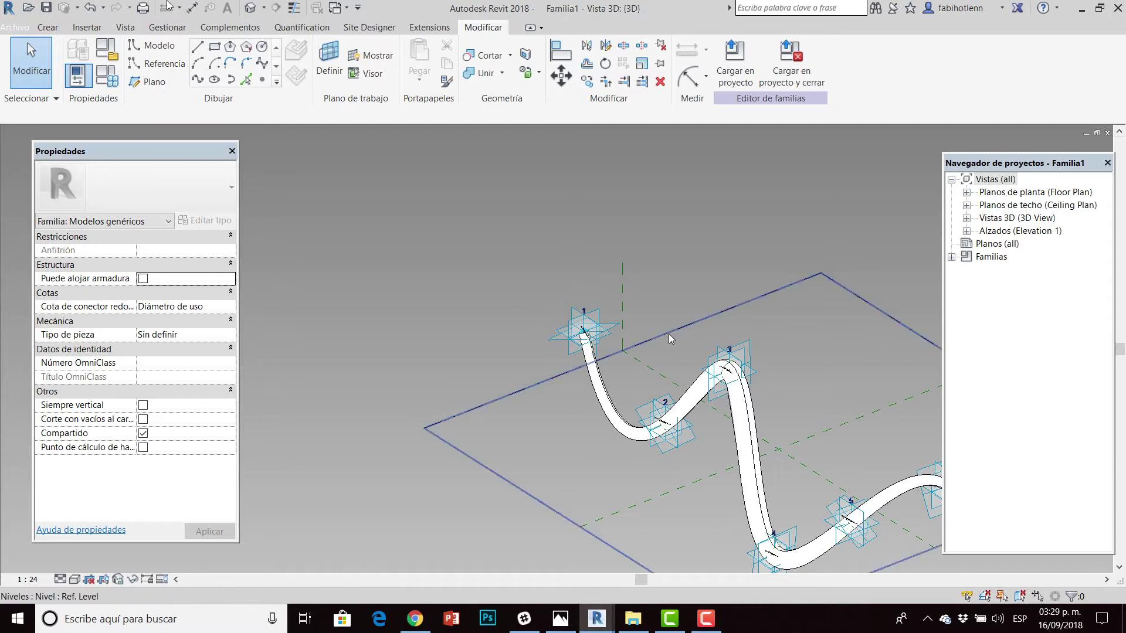
pyautogui.scroll(-1, 669, 333)
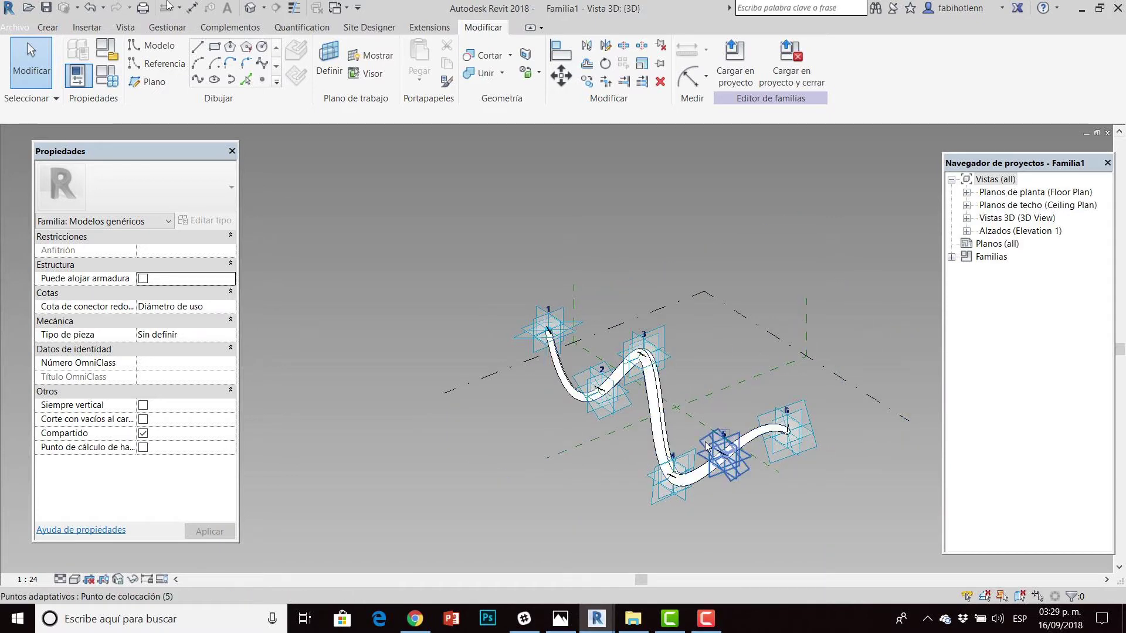
pyautogui.keyDown('shift'); pyautogui.moveTo(603, 467); pyautogui.dragTo(709, 487, button='middle'); pyautogui.keyUp('shift')
pyautogui.press('alt')
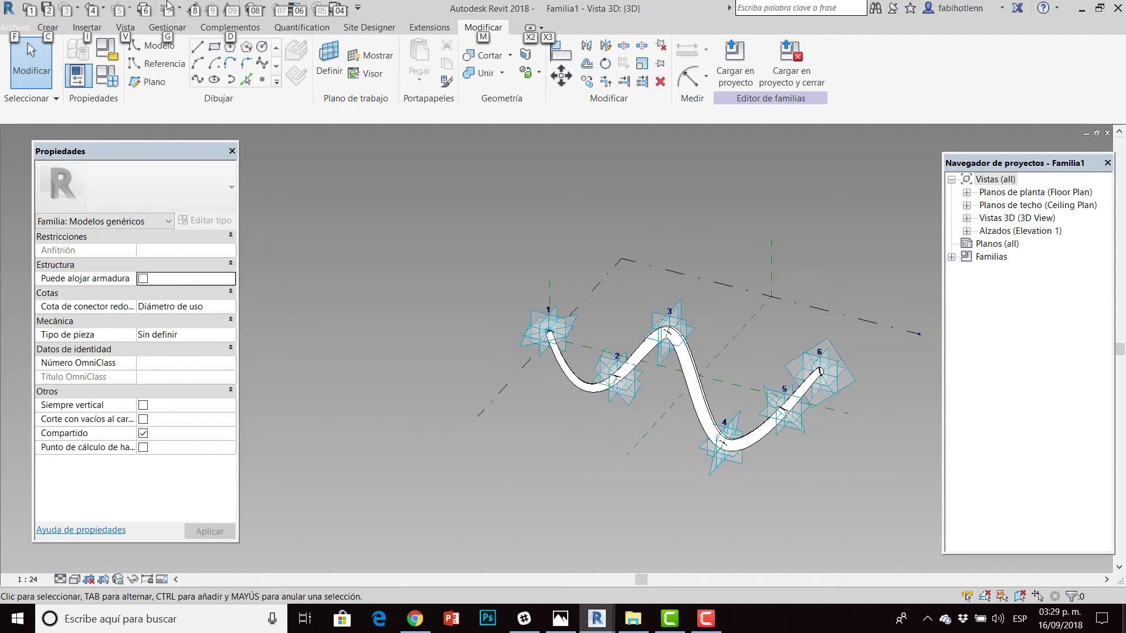
pyautogui.press('alt')
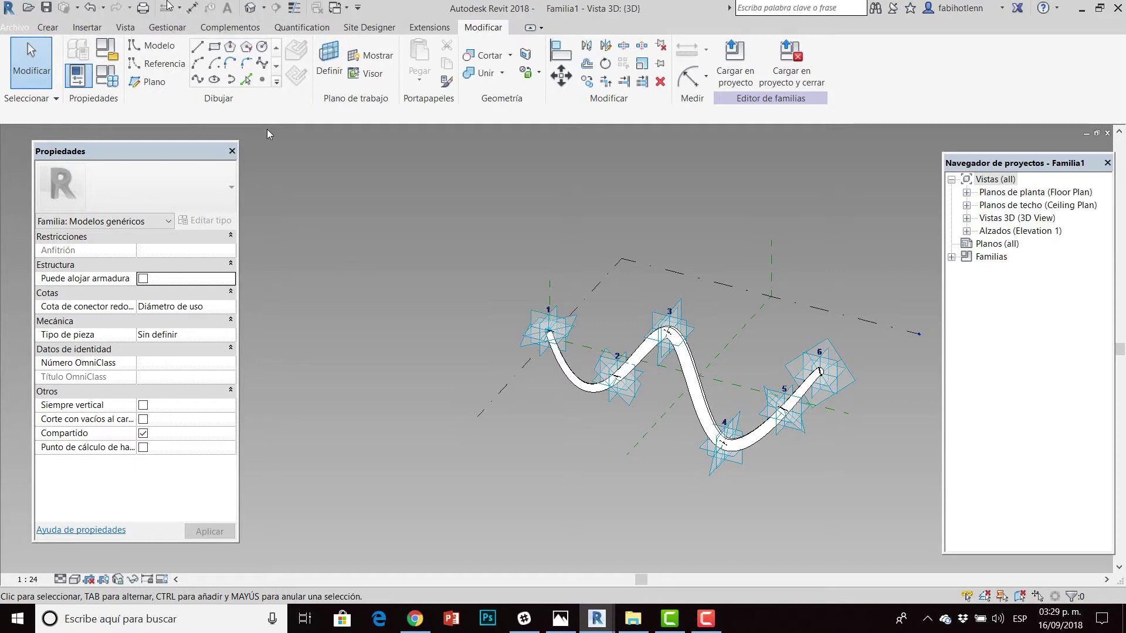
# Save As Family, keeping the name Familia1 in the dynamo folder.
pyautogui.click(14, 30)
pyautogui.moveTo(51, 222)
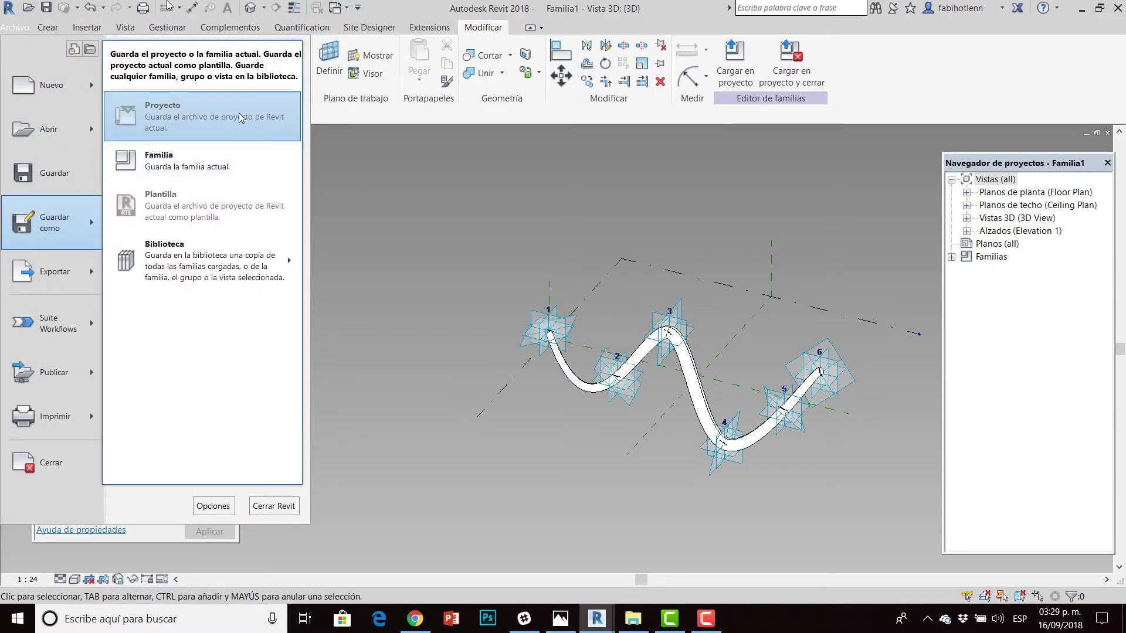
pyautogui.click(164, 159)
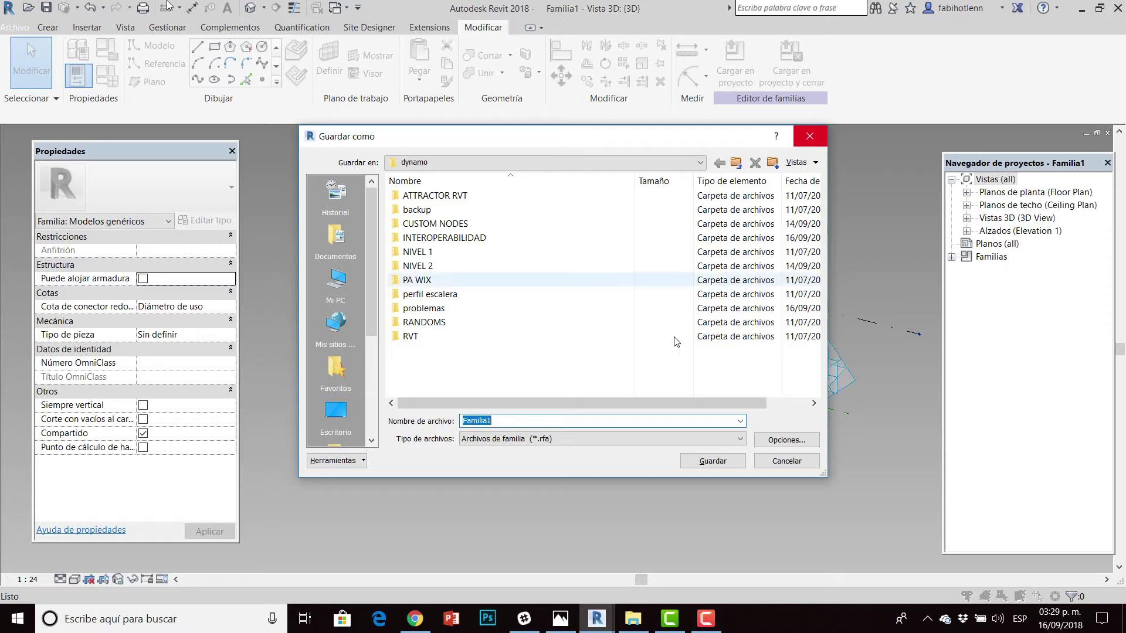
pyautogui.click(713, 463)
# Load the Familia1 tube into Proyecto1.rvt and cancel placement, leaving the project's 3D view.
pyautogui.scroll(-2, 414, 347)
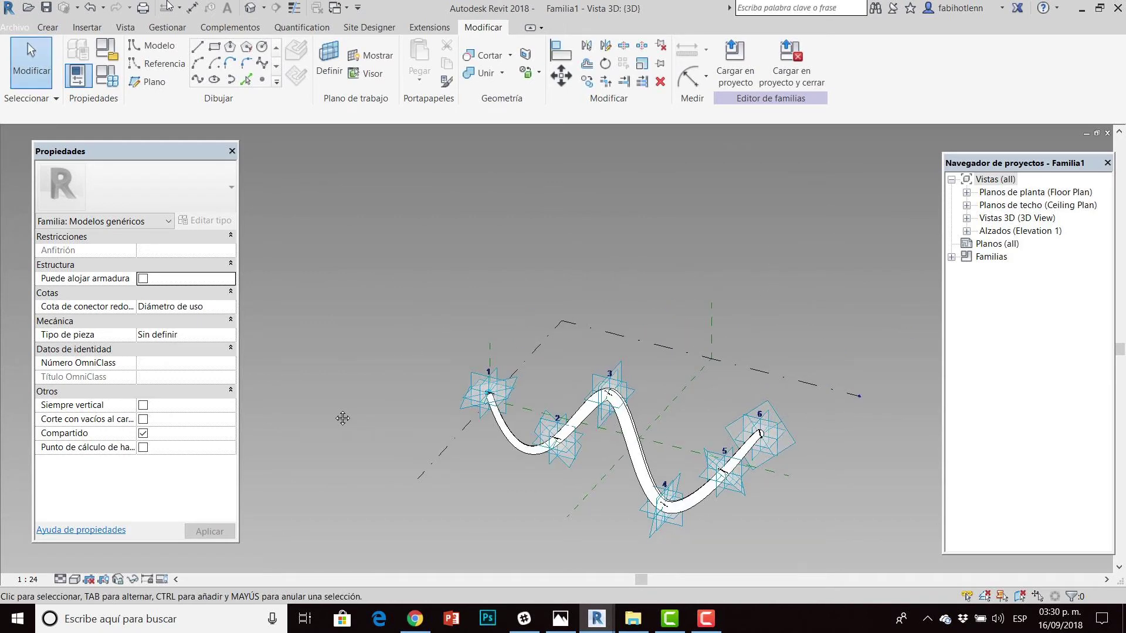
pyautogui.scroll(-2, 514, 379)
pyautogui.keyDown('shift'); pyautogui.moveTo(506, 390); pyautogui.dragTo(711, 279, button='middle'); pyautogui.keyUp('shift')
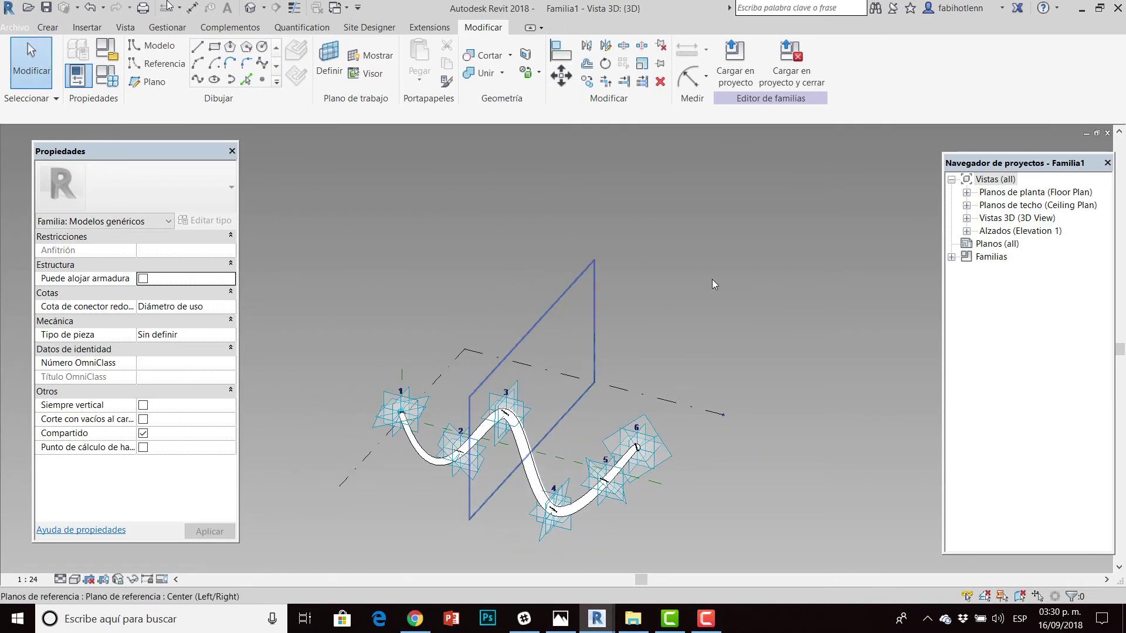
pyautogui.click(789, 84)
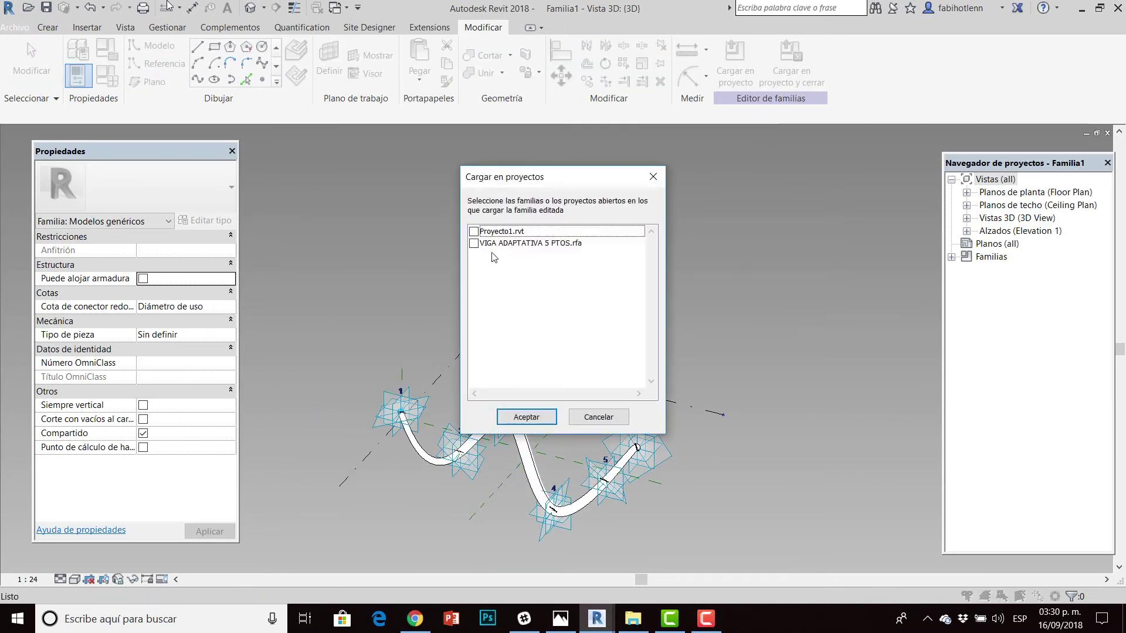
pyautogui.click(474, 232)
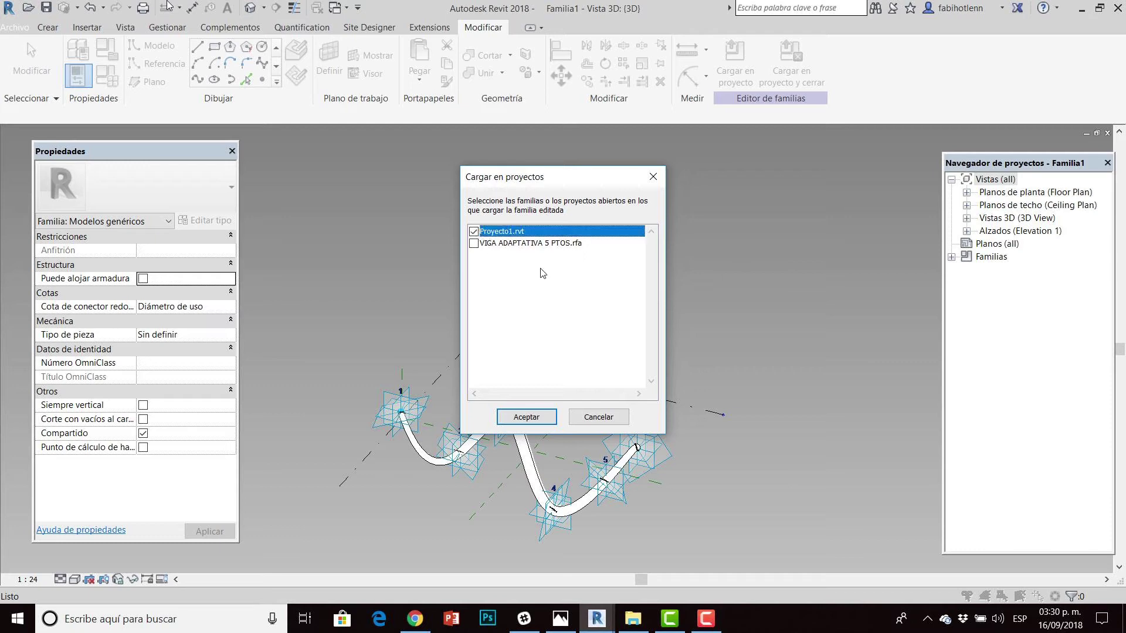
pyautogui.click(543, 419)
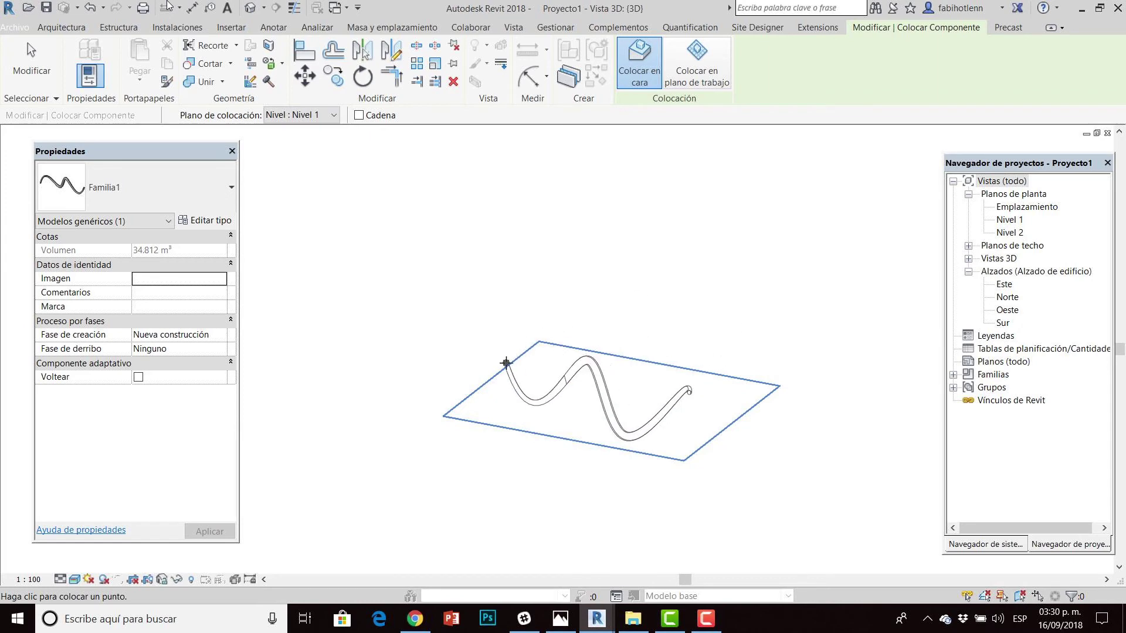
pyautogui.press('Escape')
pyautogui.press('Escape')
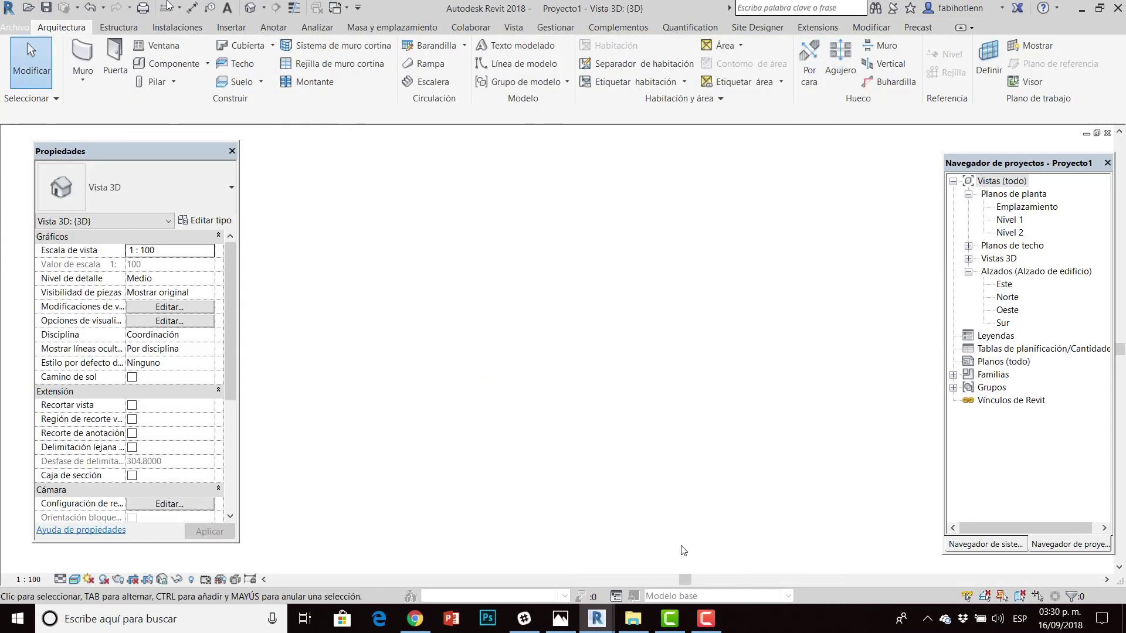
# Bring forward Dynamo's Home graph with the Integer Slider at 20 and Surface.PointAtParameter.
pyautogui.moveTo(597, 618)
pyautogui.click(634, 564)
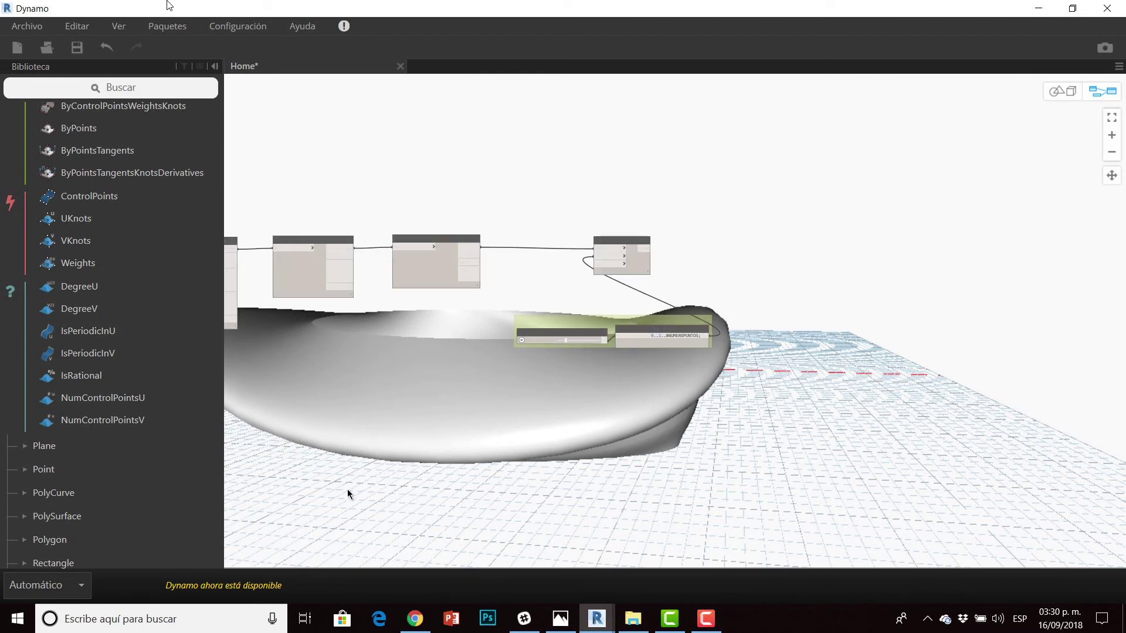
pyautogui.scroll(3, 777, 249)
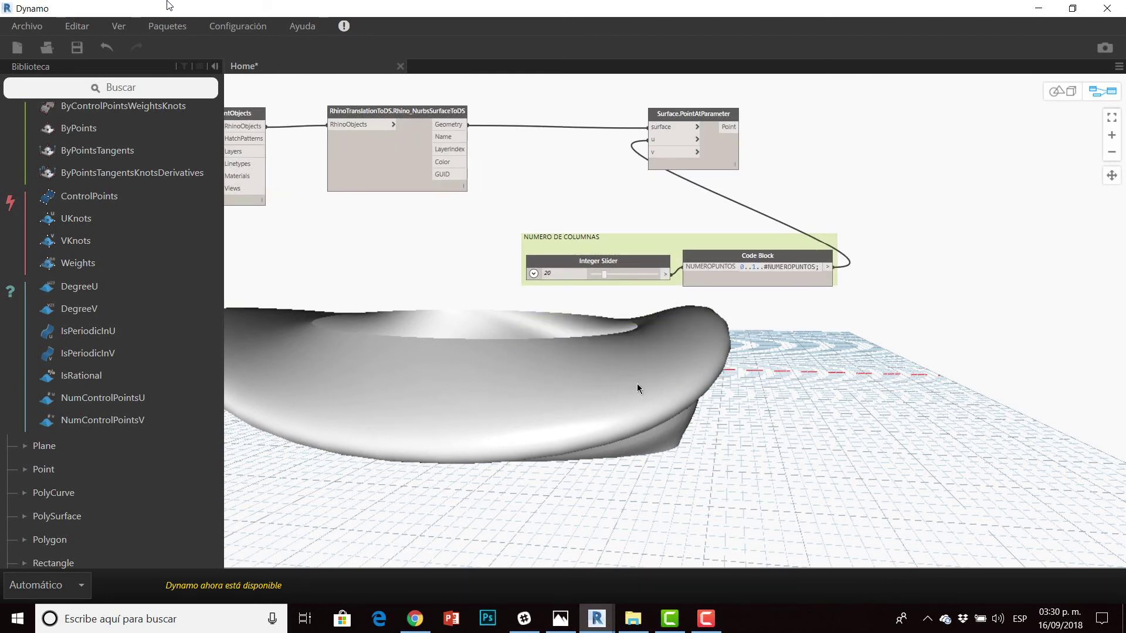
pyautogui.click(706, 617)
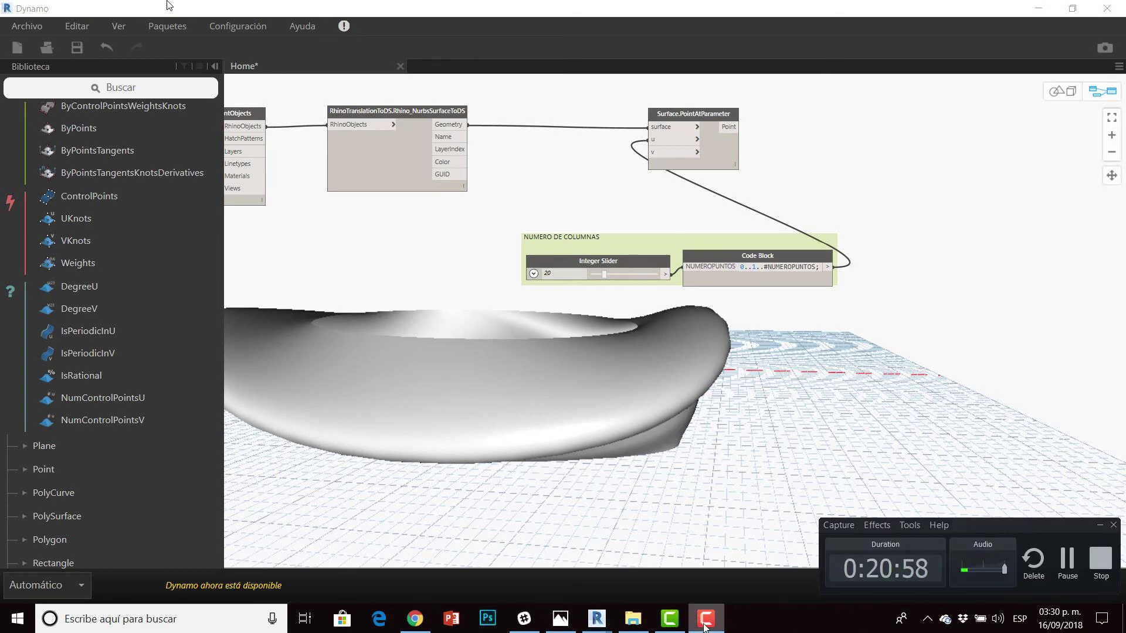
pyautogui.click(1094, 566)
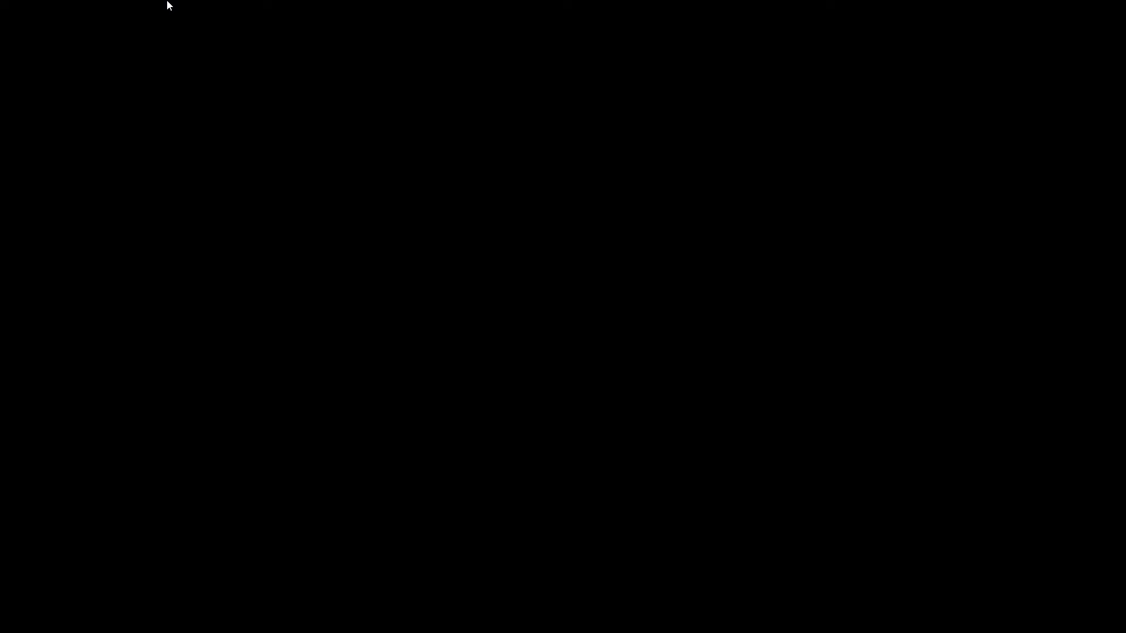